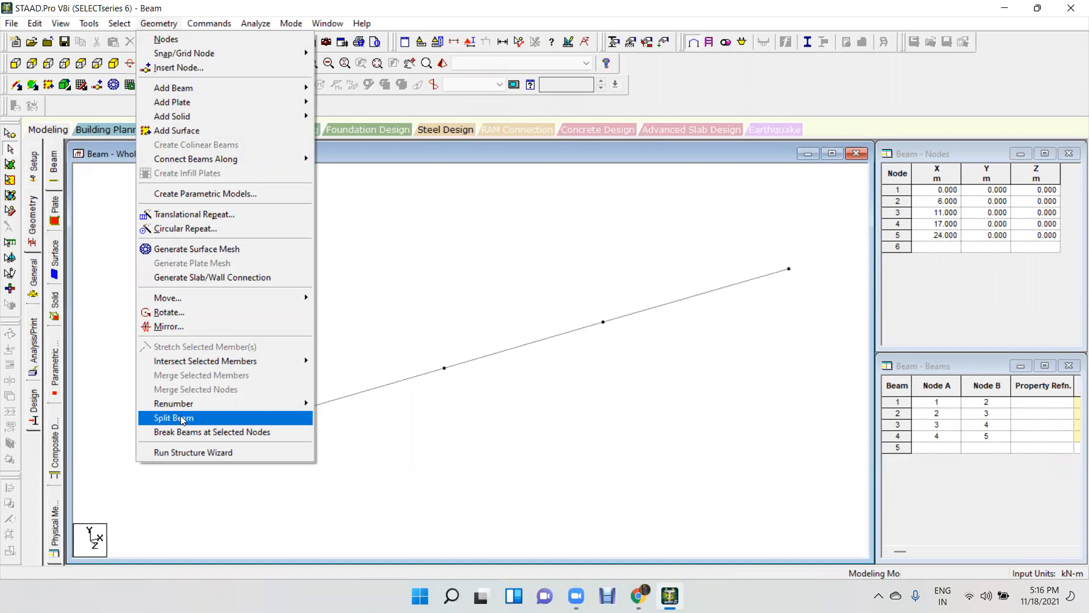
mouse_move(178, 404)
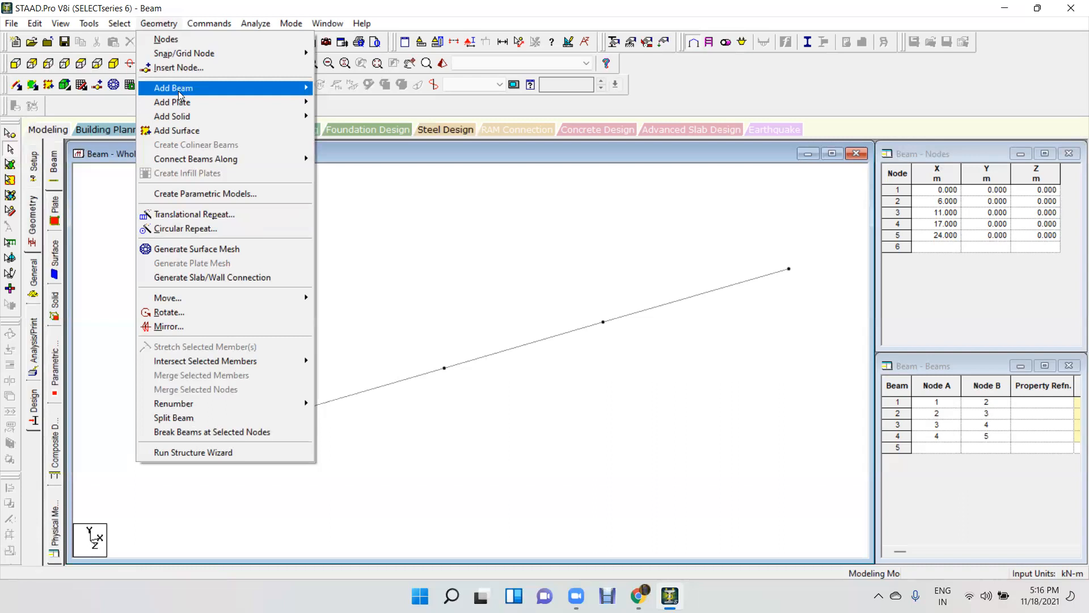
mouse_move(227, 88)
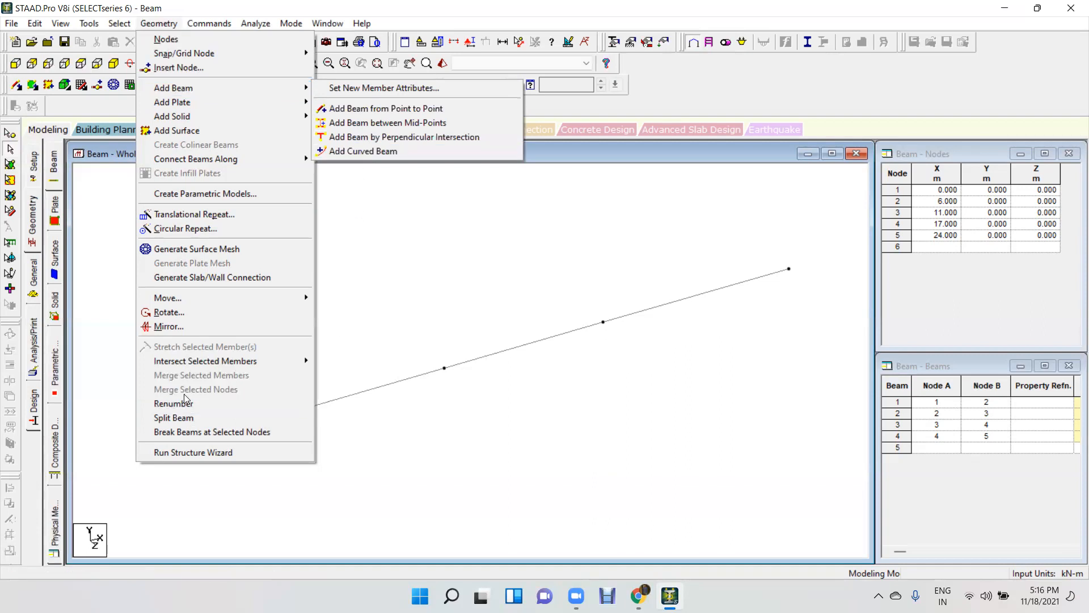
mouse_move(184, 367)
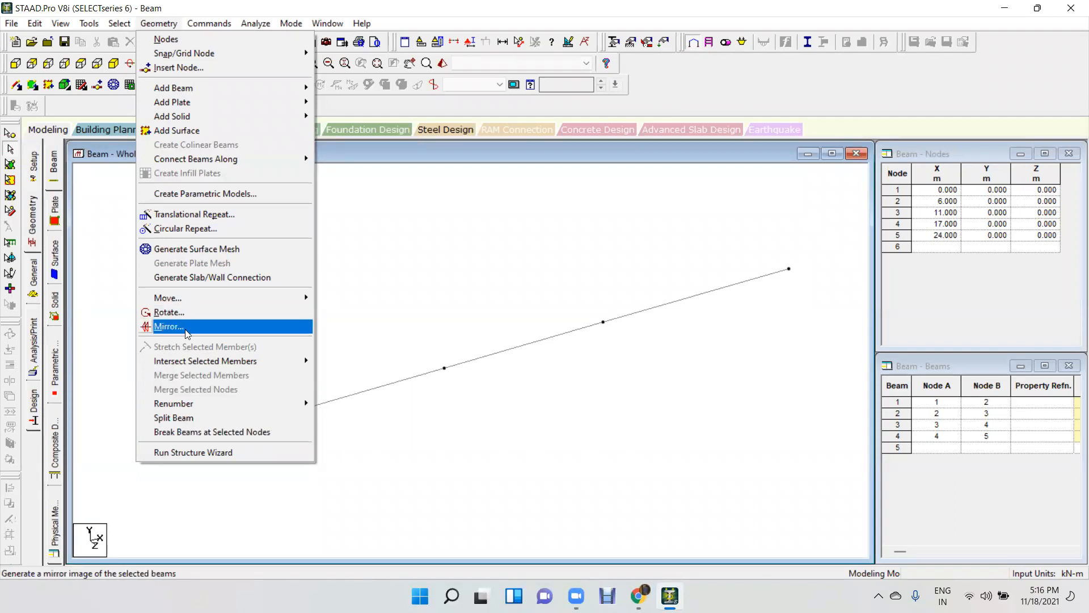
click(401, 312)
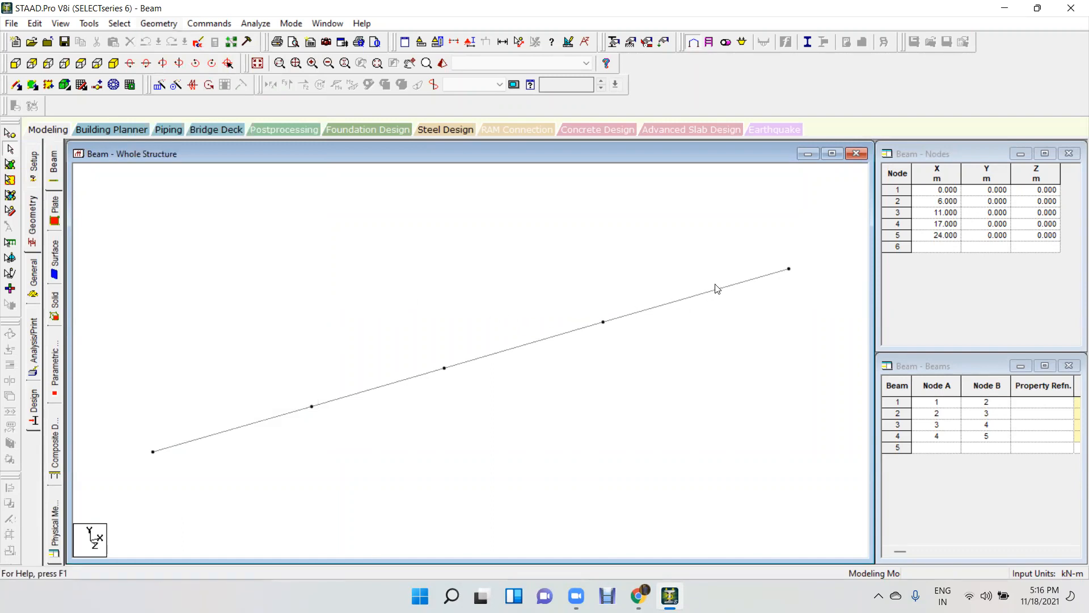
- Write an on-screen annotation reading "INSERT NODE/SPLIT BEAM" with a second line "****METHODS OF SPLIT BEAM" in the empty drawing area
middle_drag(702, 323, 690, 208)
middle_drag(639, 254, 556, 204)
middle_drag(547, 257, 489, 221)
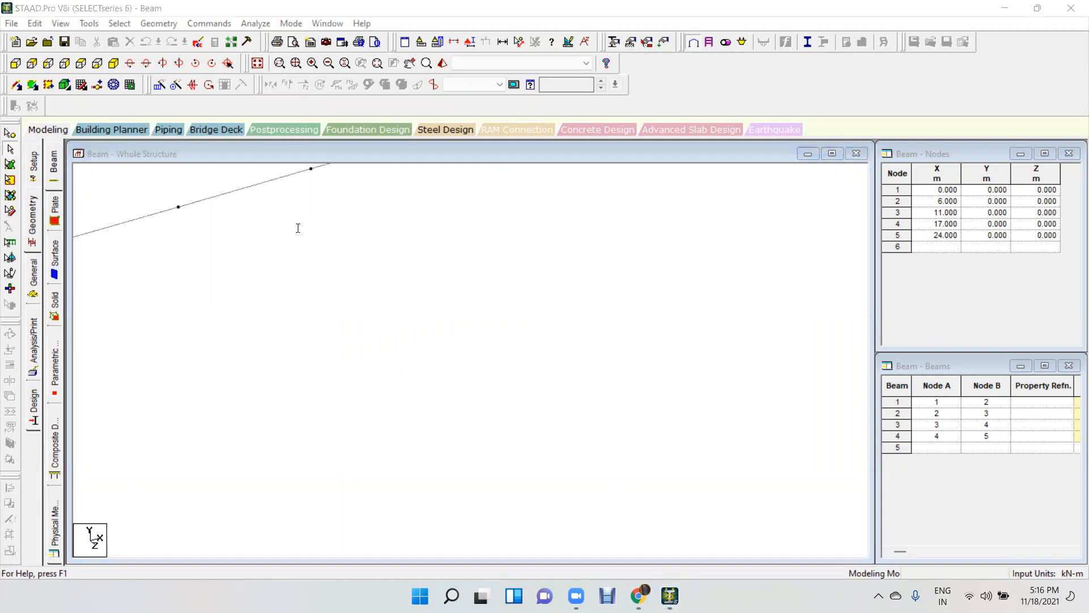
text(INSERT NODE /SPLIT BEAM)
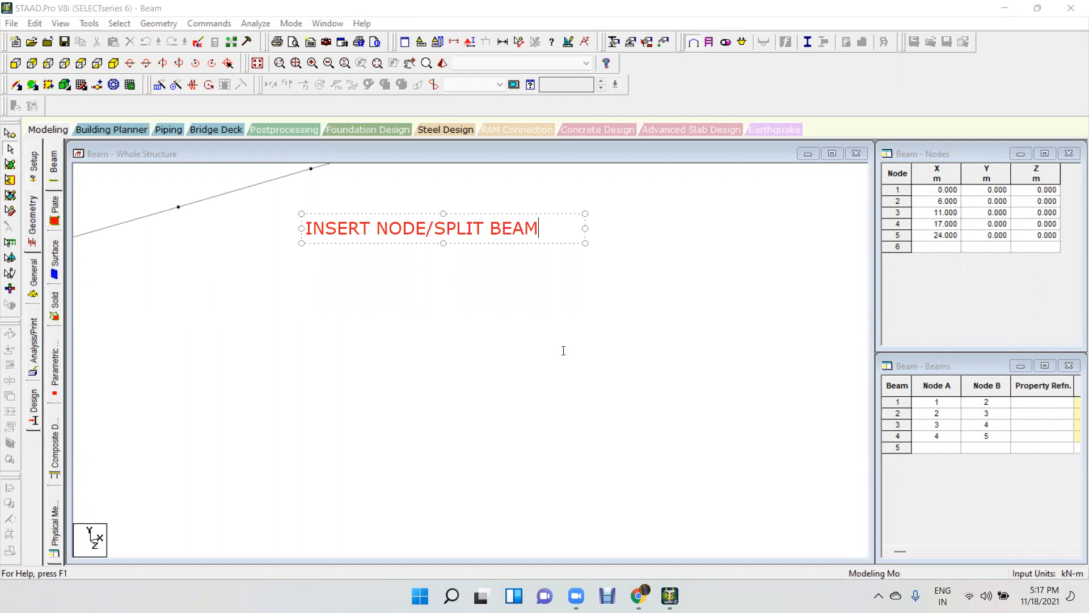
key(Return)
text(****ME)
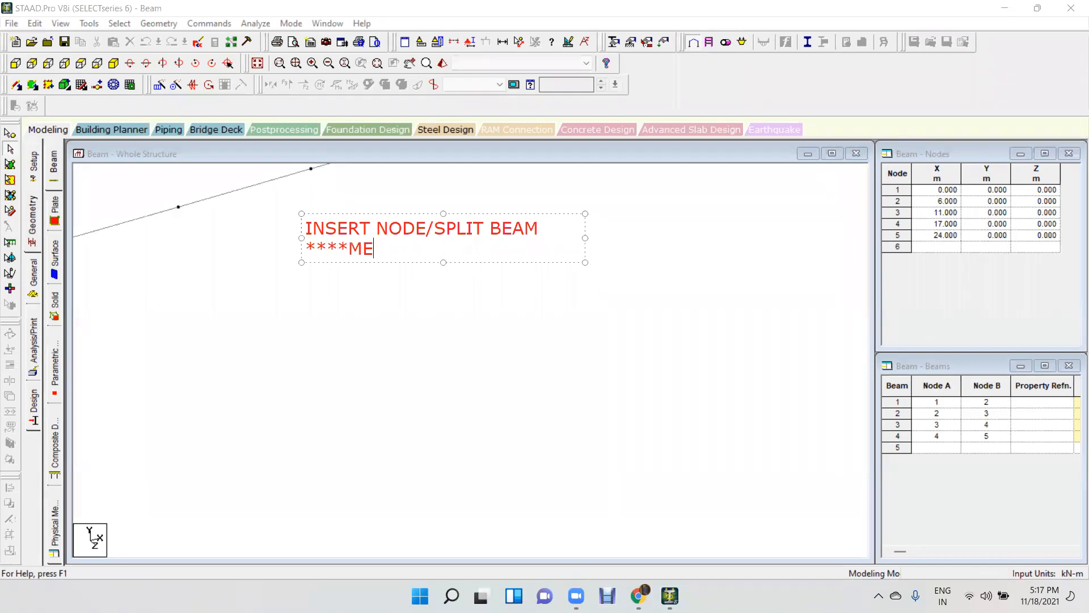
text(THODS OF S)
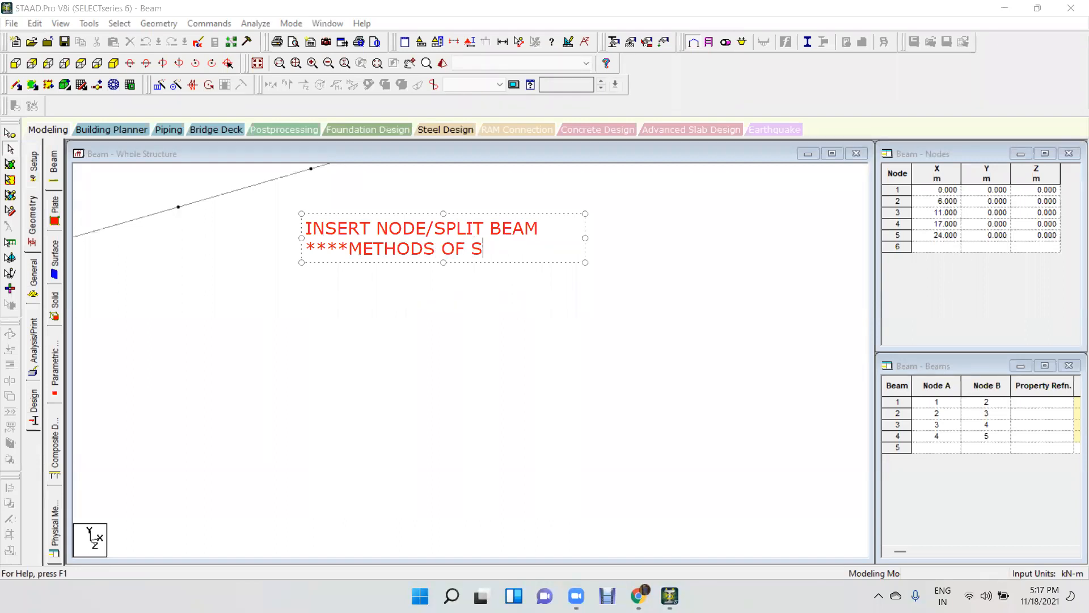
text(PLIT BEAM)
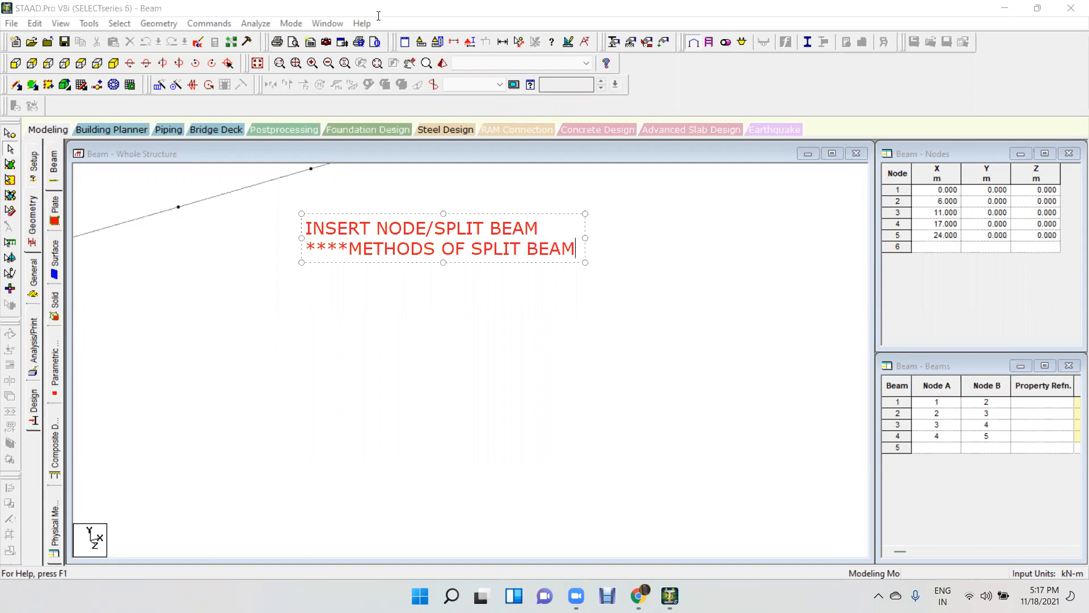
- Widen the annotation box and add the lines "1.ADD NEW DISTANCE/POINT" and "2.ADD MID POINT"
drag(585, 237, 685, 238)
key(Return)
text(1.ADD NEW )
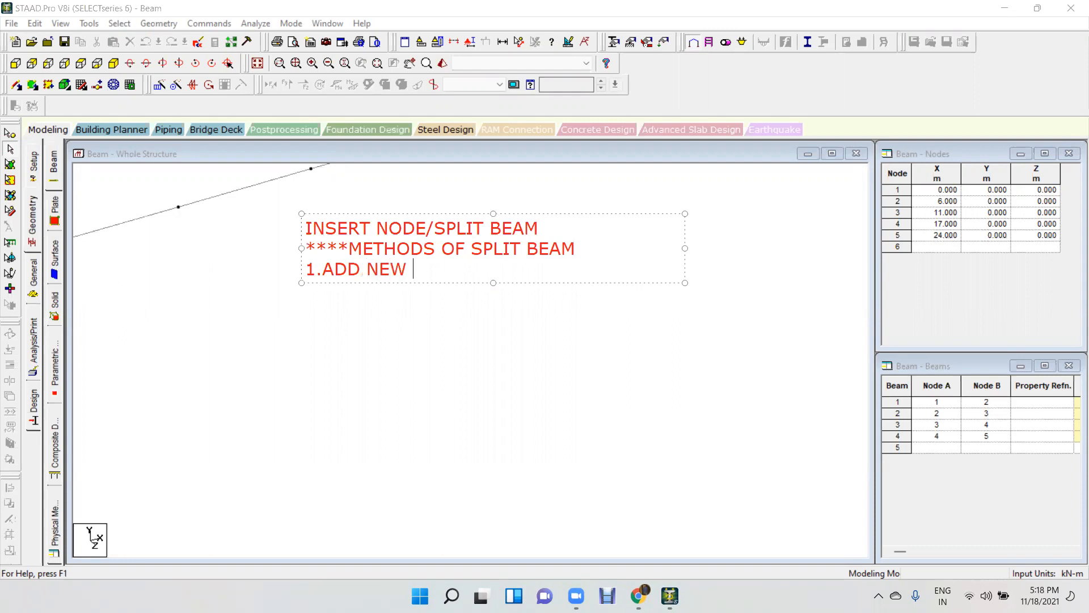
text(DIST)
text(ANCE)
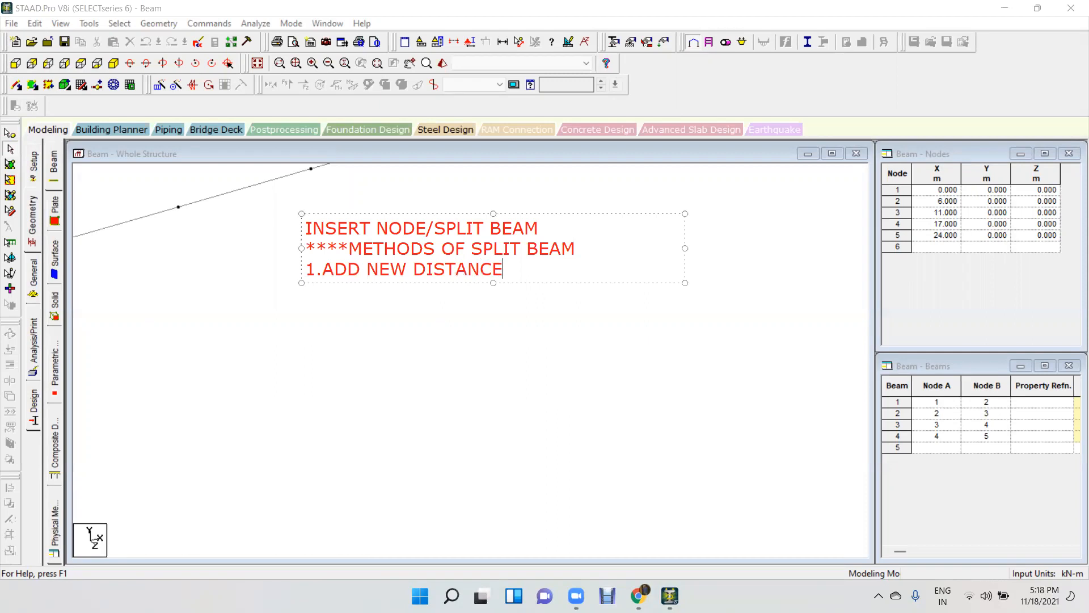
text(/POINT)
key(Return)
text(2.ADD MID POINT)
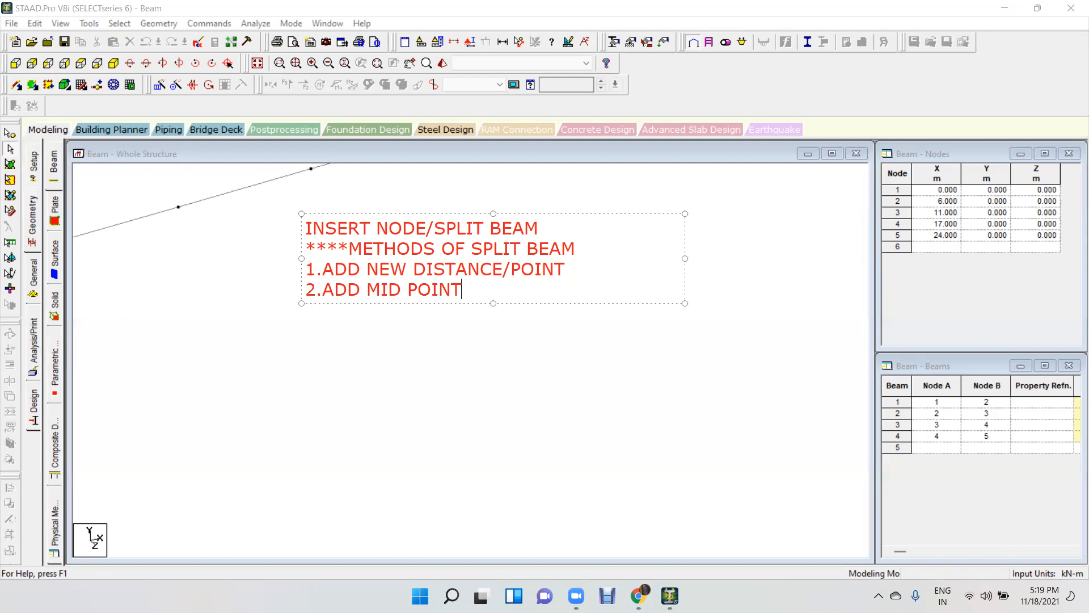
- Add the line "3.ADD N POINT(N-NUMBER OF NODE REQUIRED)" to the annotation, widening the box to fit, and finish the text
key(Return)
text(3.ADD )
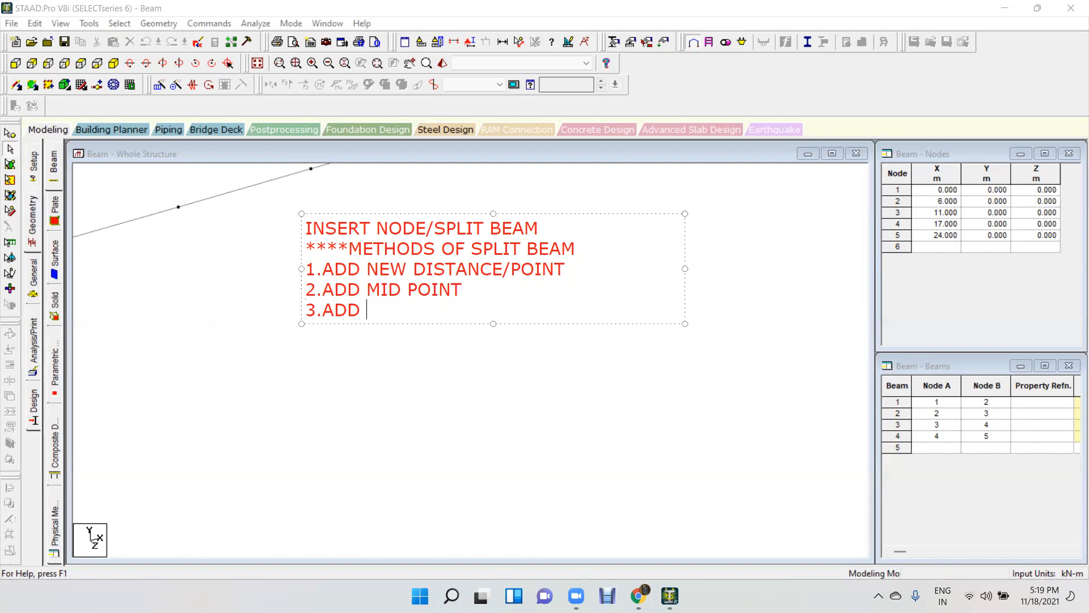
text(N POINT()
text(N-)
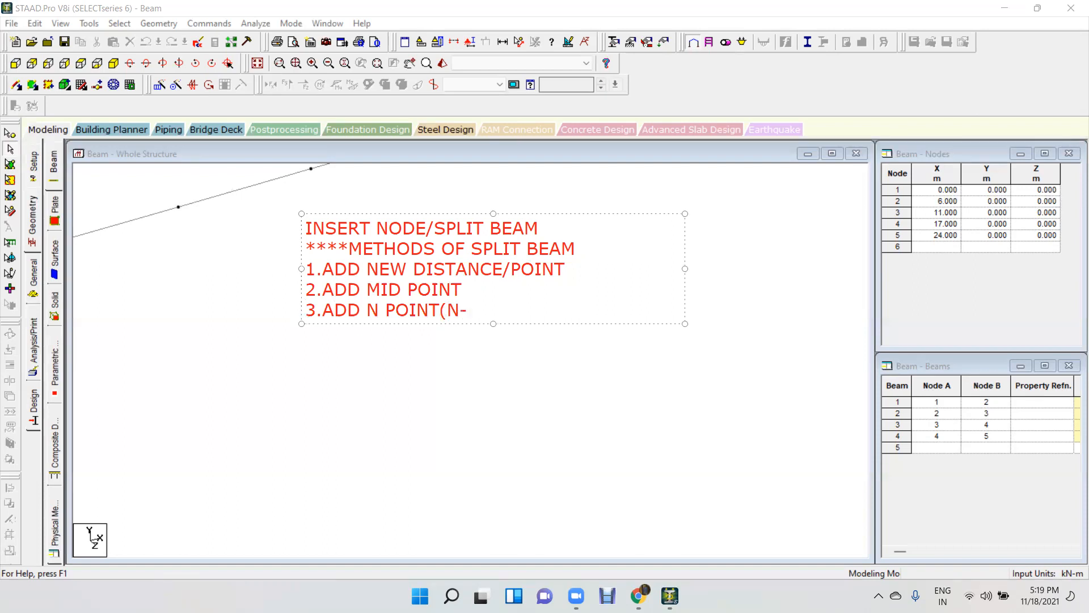
text(NUMBER OF)
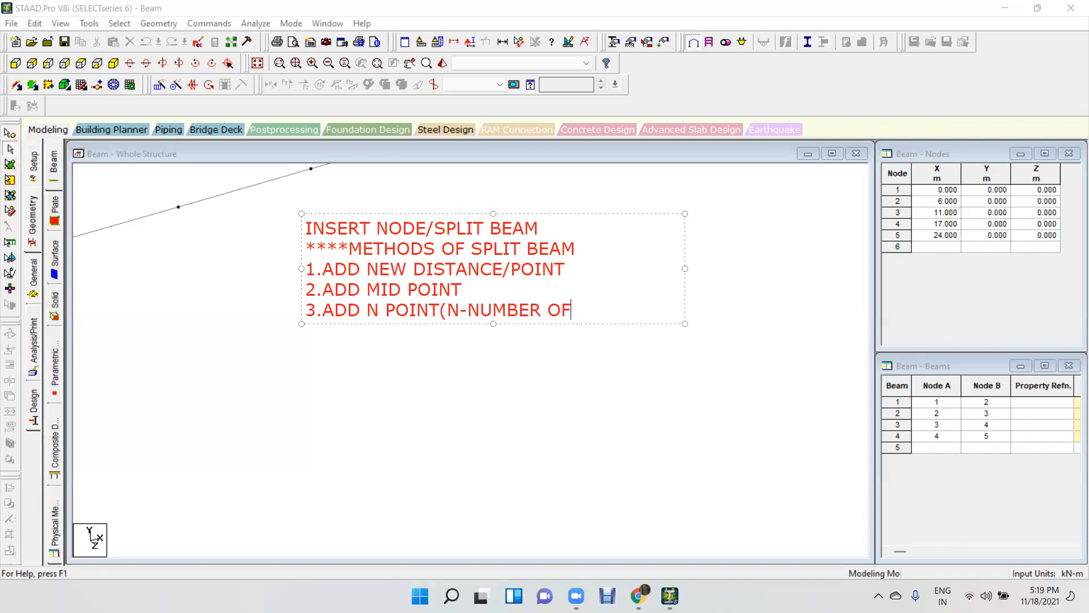
text( NODE REQUI)
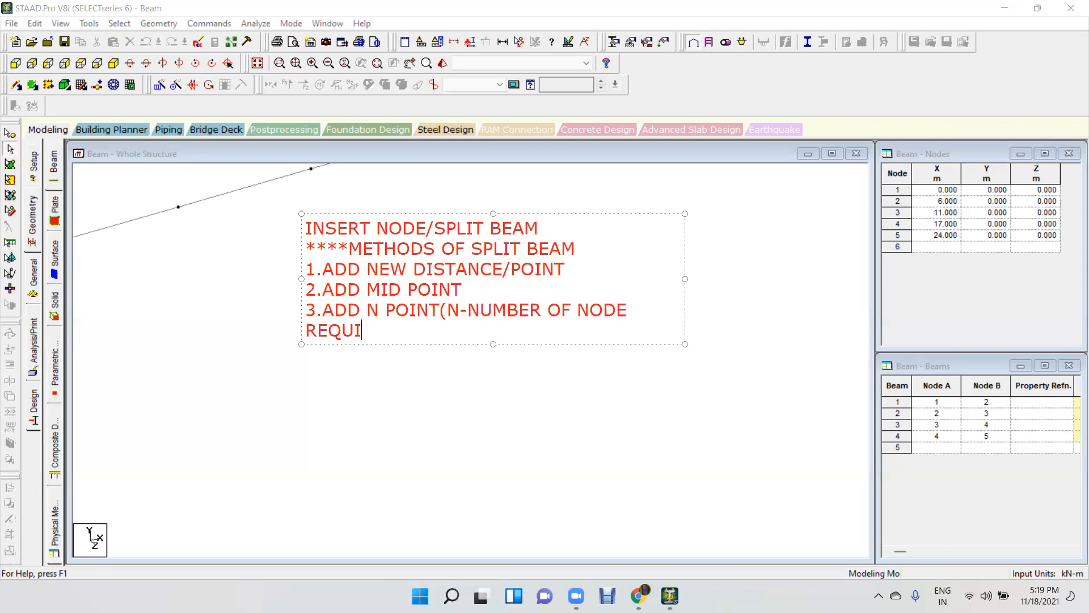
text(RED)
drag(684, 278, 796, 264)
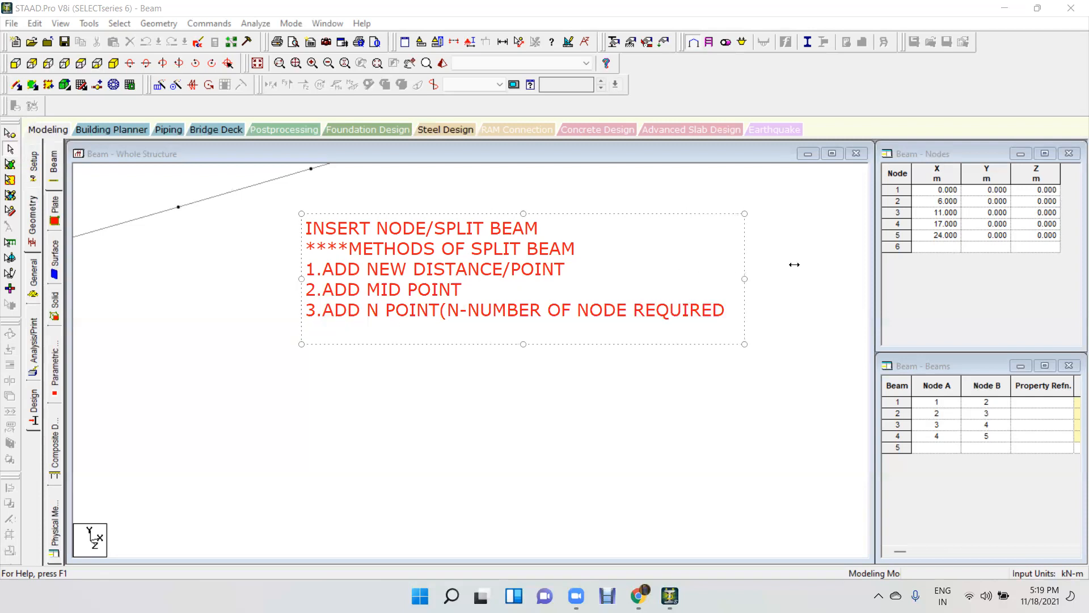
text())
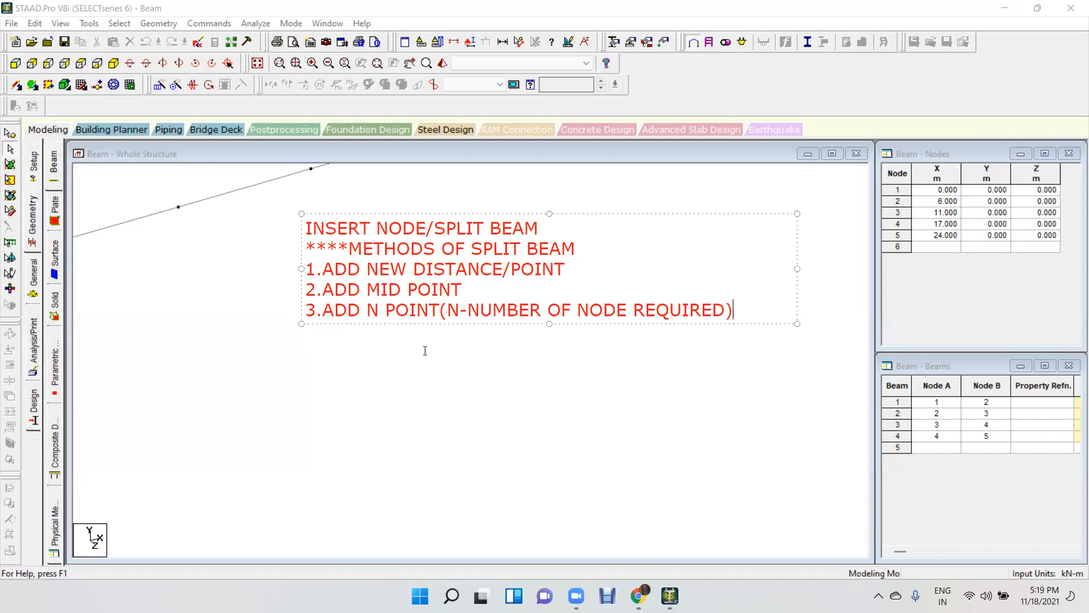
click(490, 386)
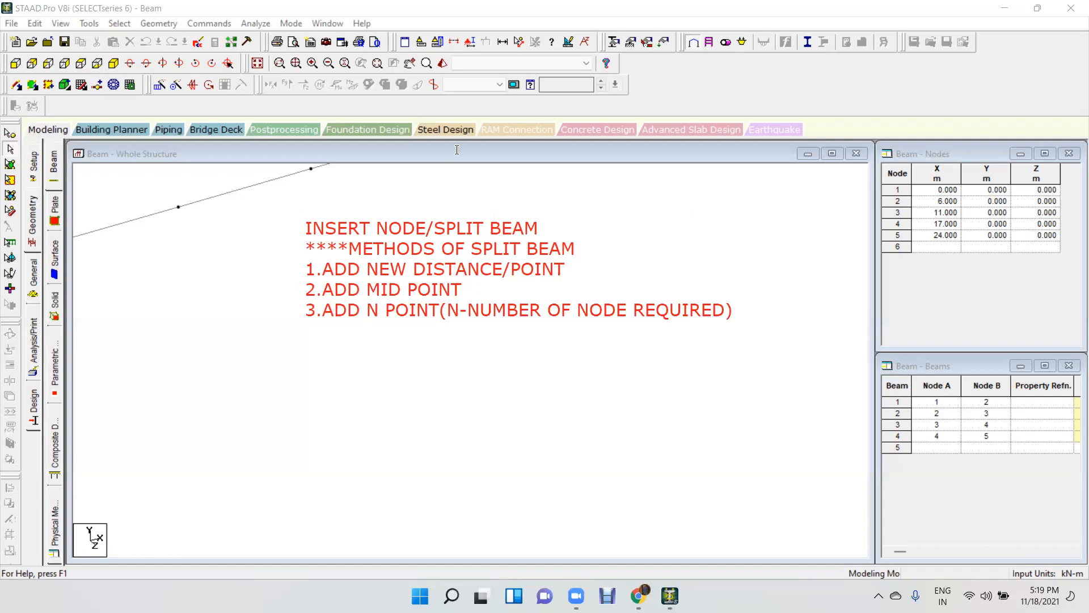
- Select the beam between nodes 1 and 2, open its Insert Nodes dialog and move the dialog clear of the annotation list
middle_drag(264, 294, 321, 399)
scroll(321, 398, down, 1)
click(257, 63)
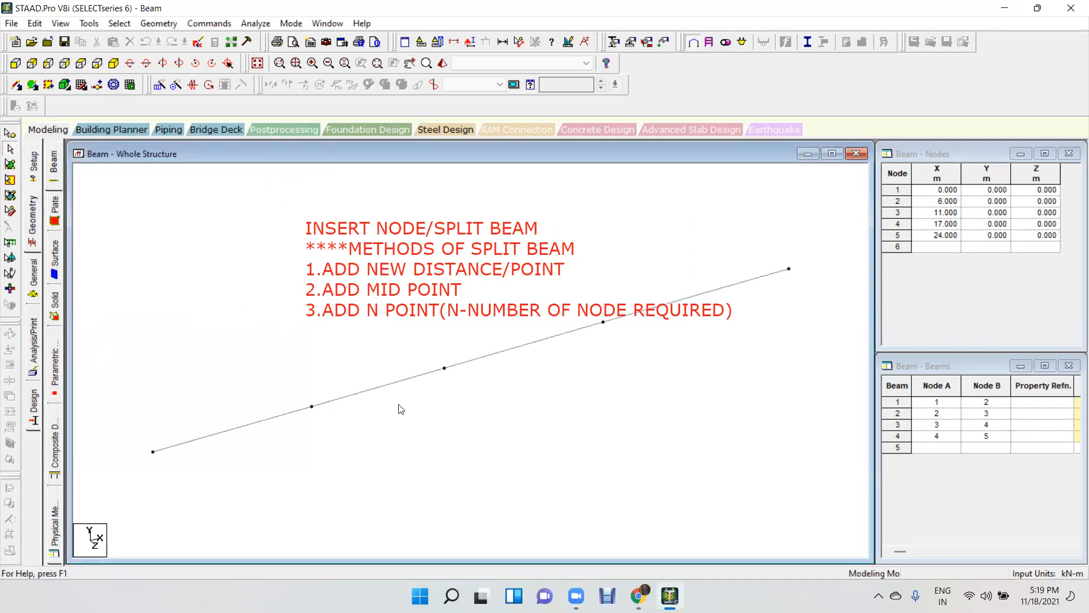
click(239, 431)
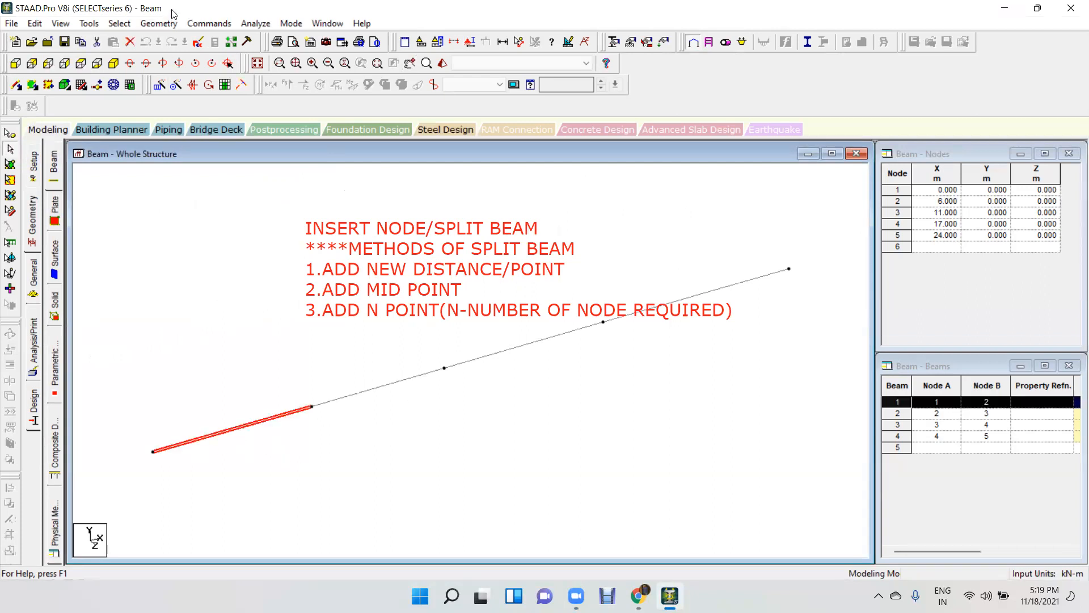
click(170, 20)
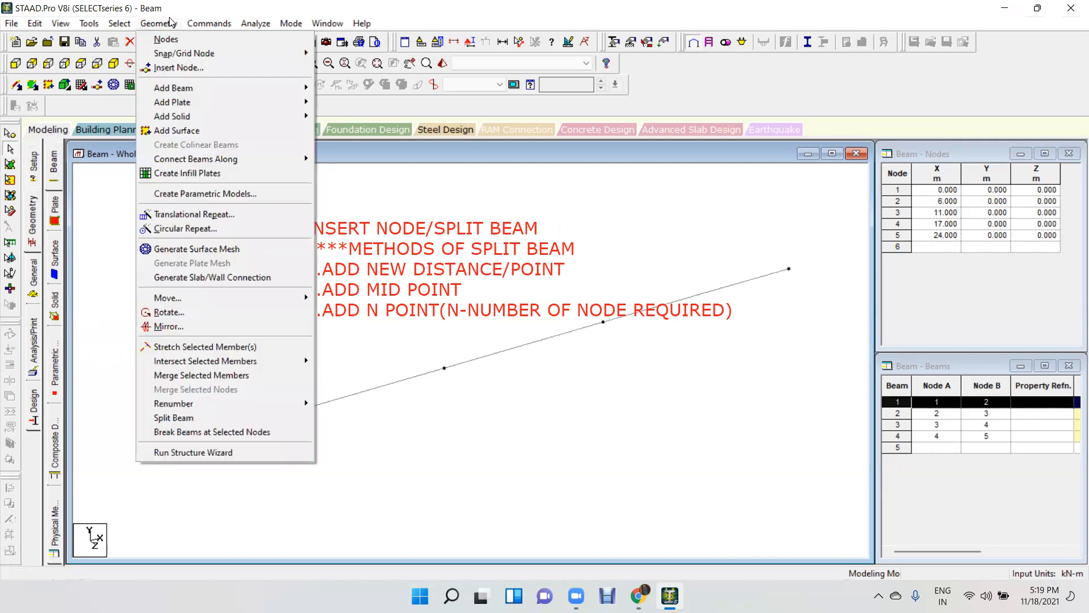
click(179, 68)
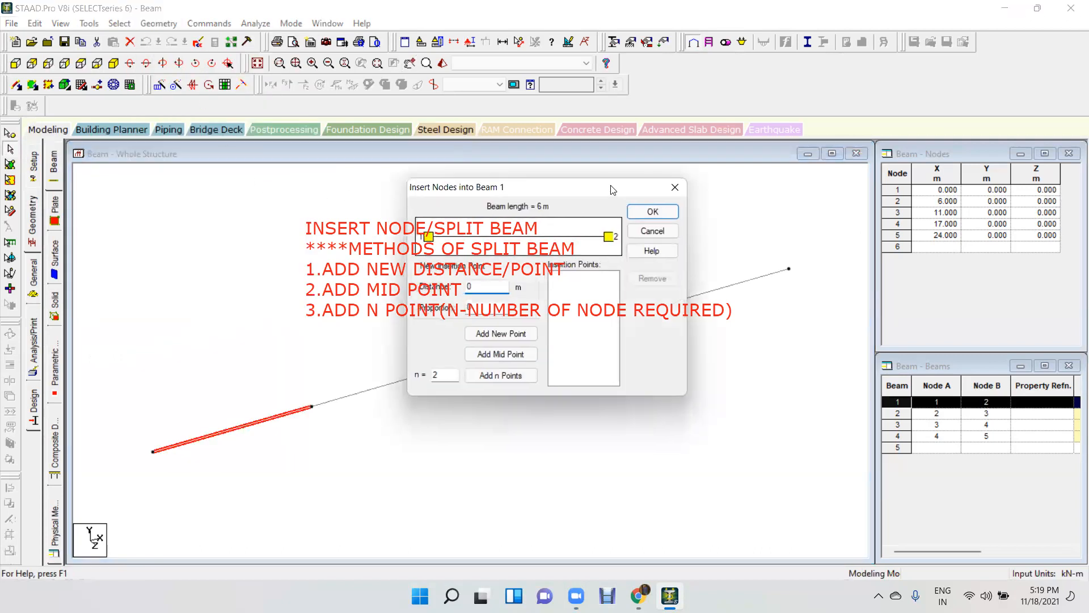
drag(612, 189, 908, 107)
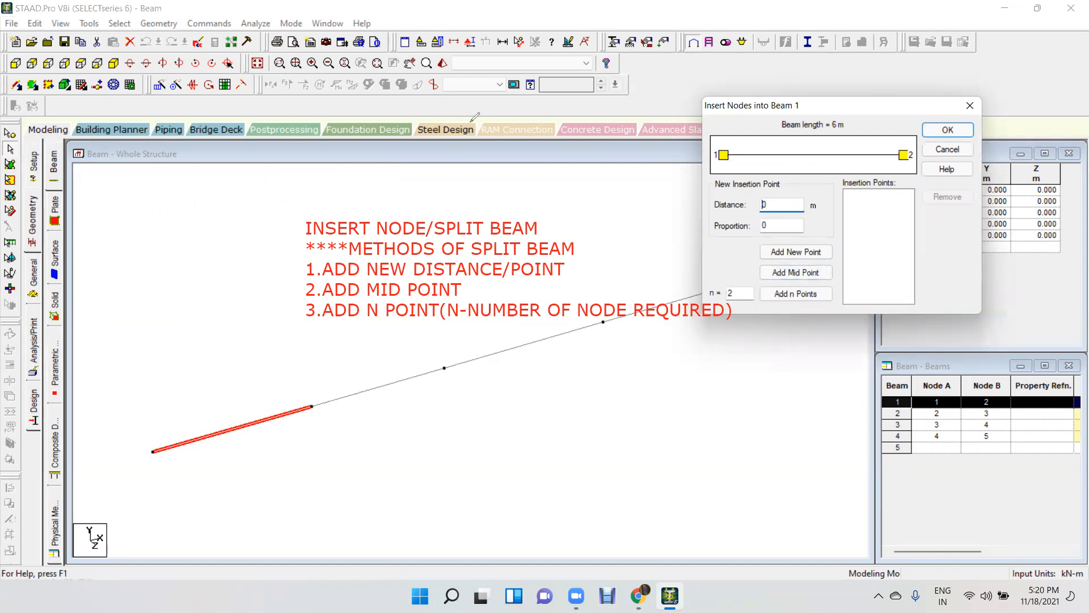
- Draw three annotation arrows linking the listed methods to Add New Point, Add Mid Point and Add n Points in the dialog
drag(558, 270, 766, 252)
drag(464, 287, 767, 268)
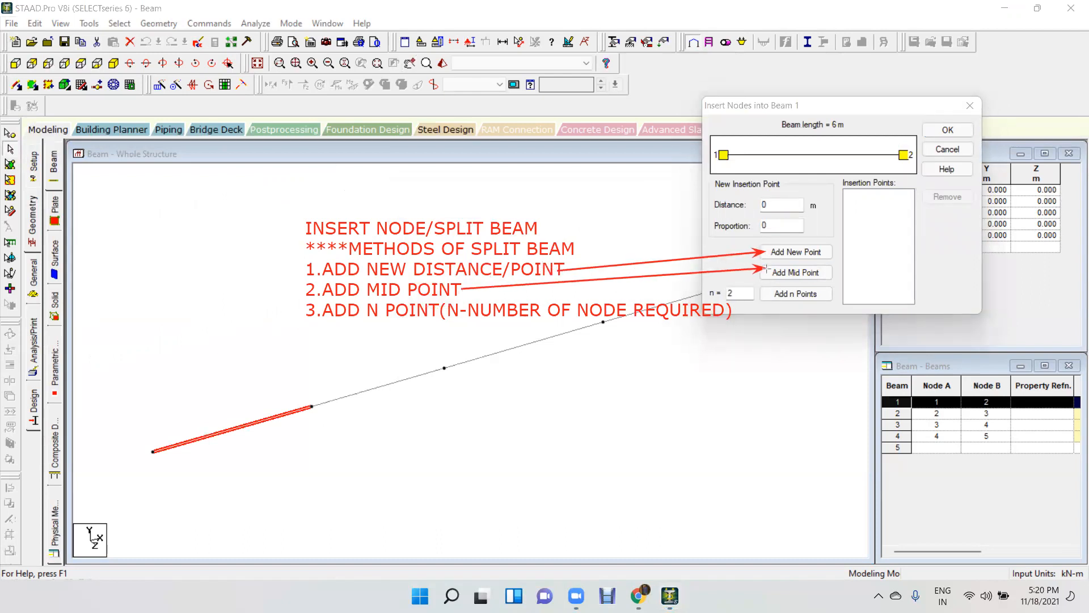
drag(495, 311, 774, 292)
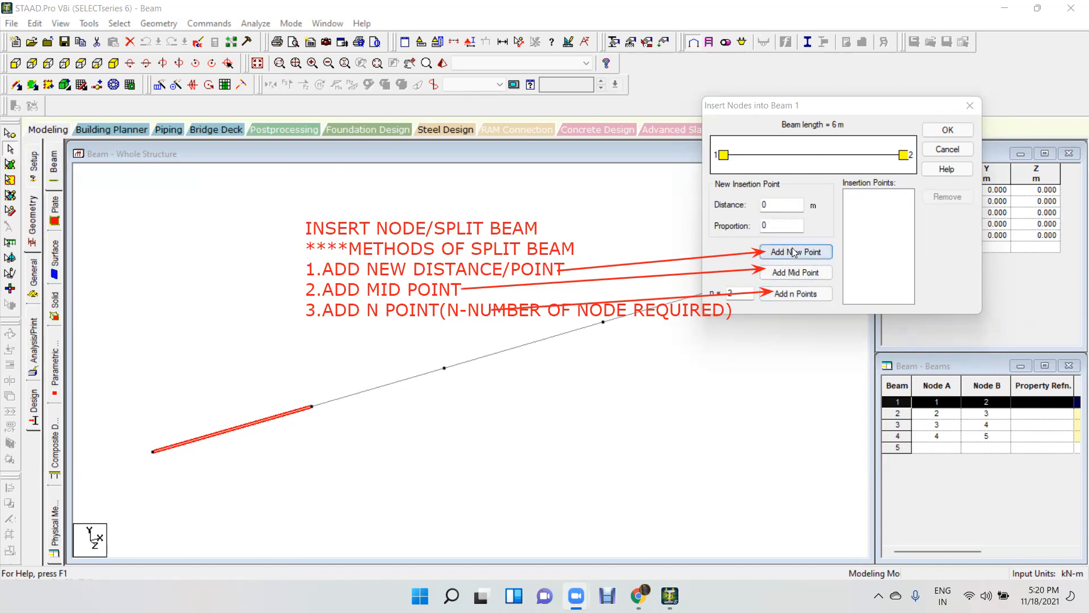
click(746, 205)
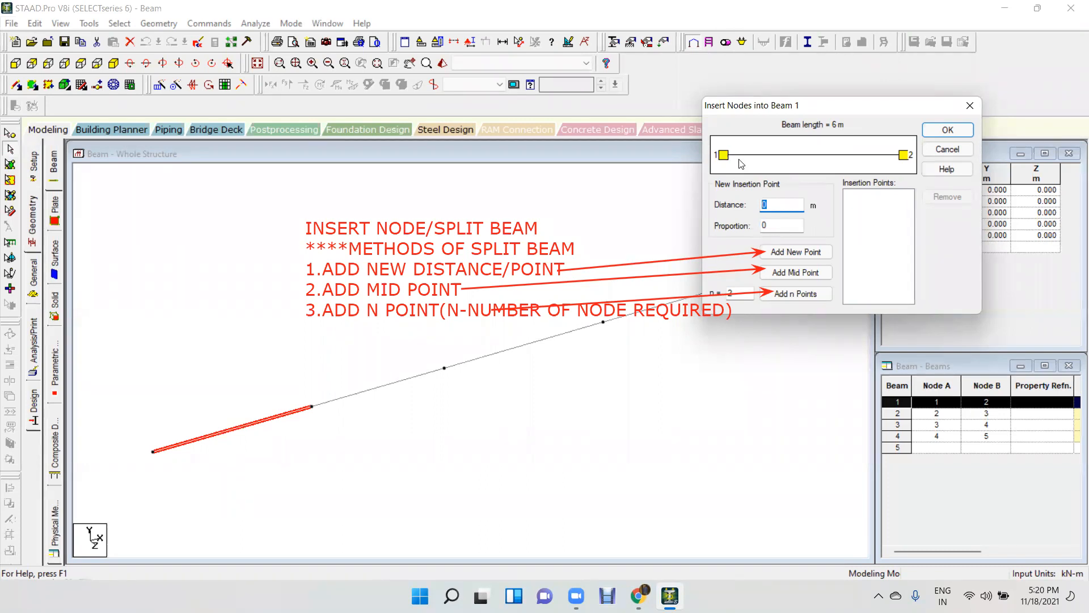
click(966, 106)
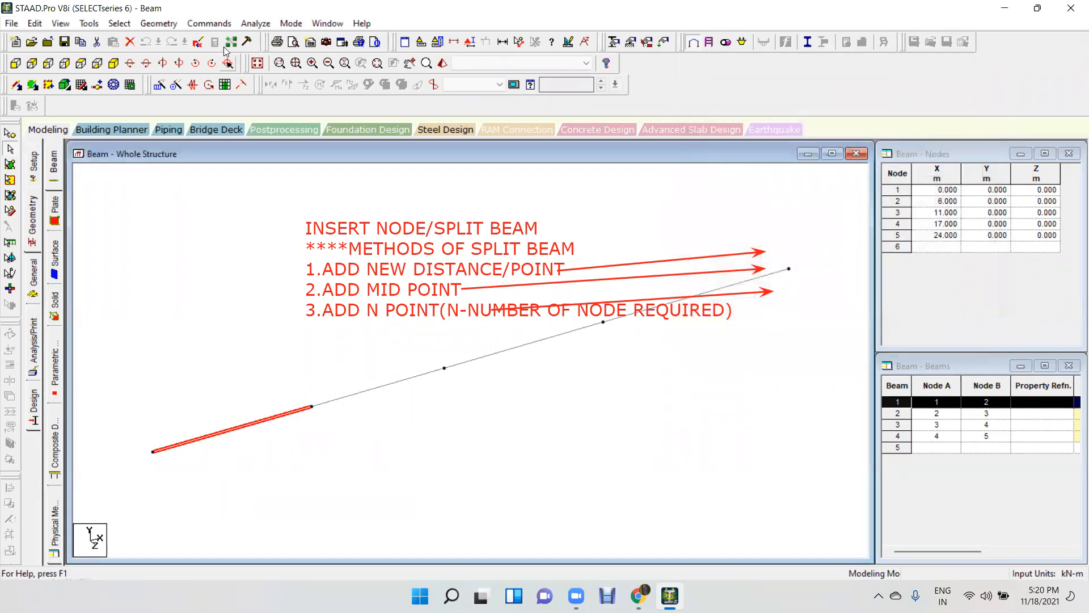
click(160, 24)
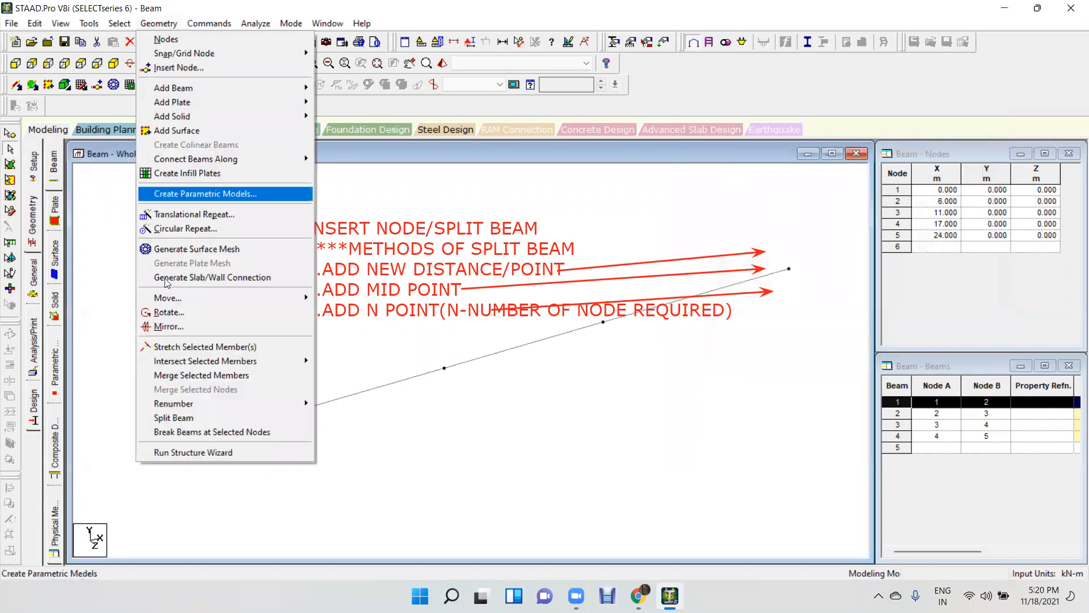
click(177, 419)
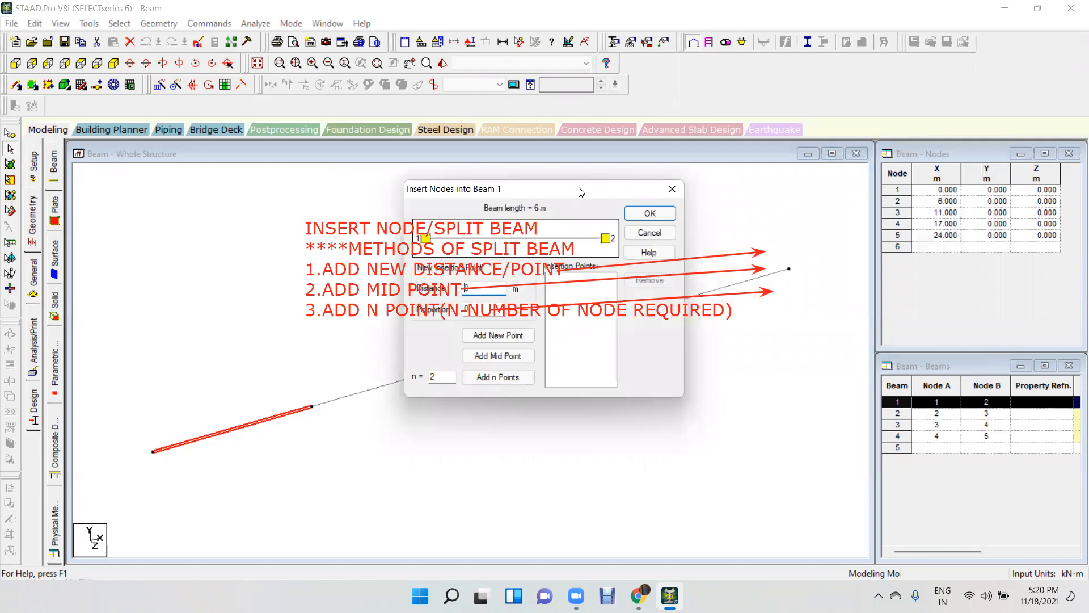
drag(580, 192, 876, 107)
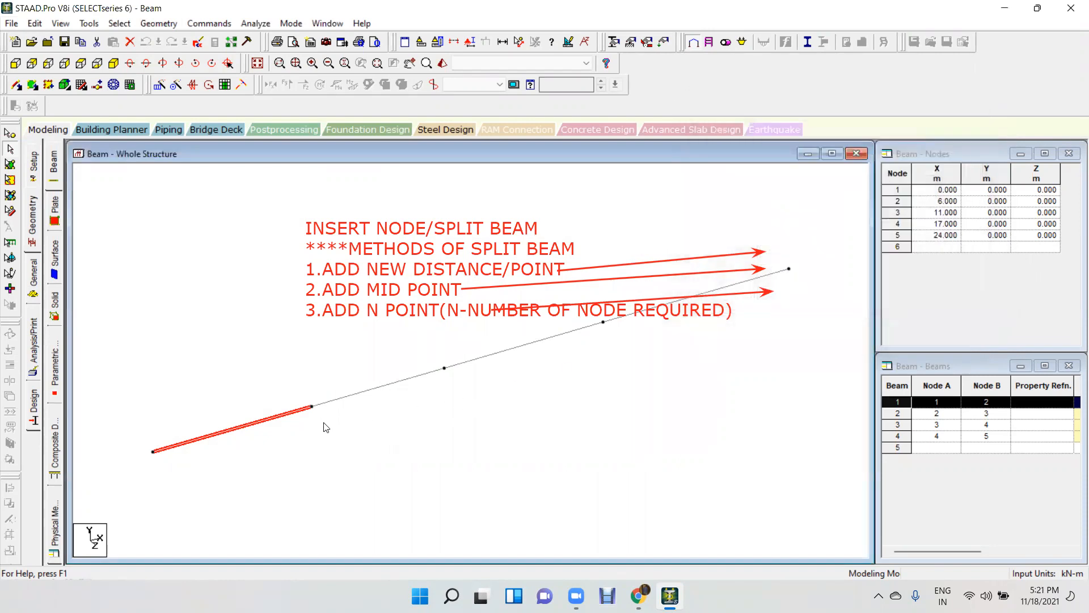
- Insert a node into the beam between nodes 1 and 2 as a new point at a distance of 2.5 m
right_click(326, 426)
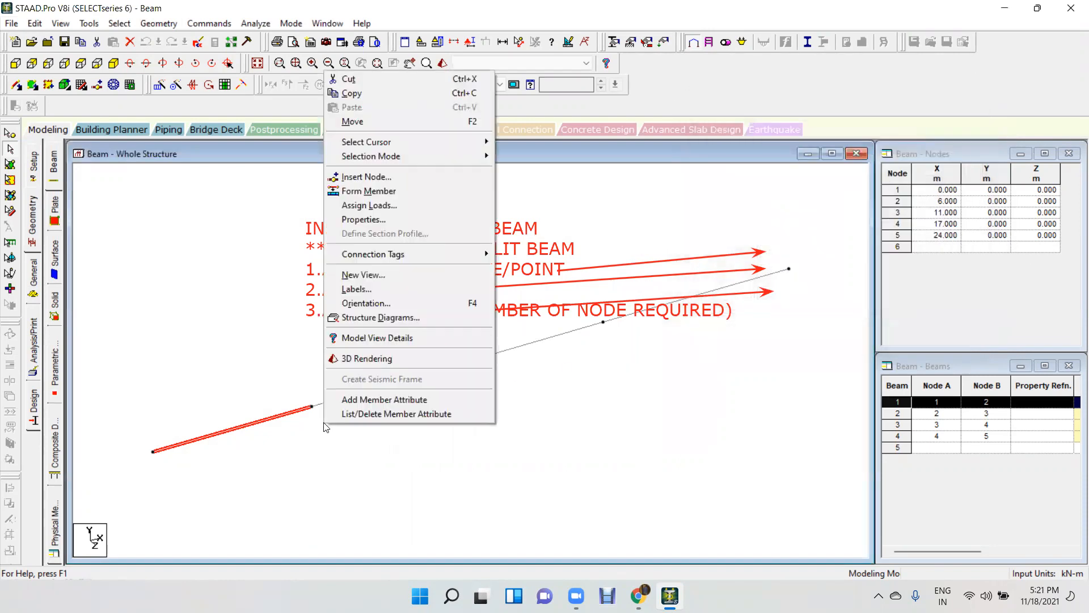
click(371, 176)
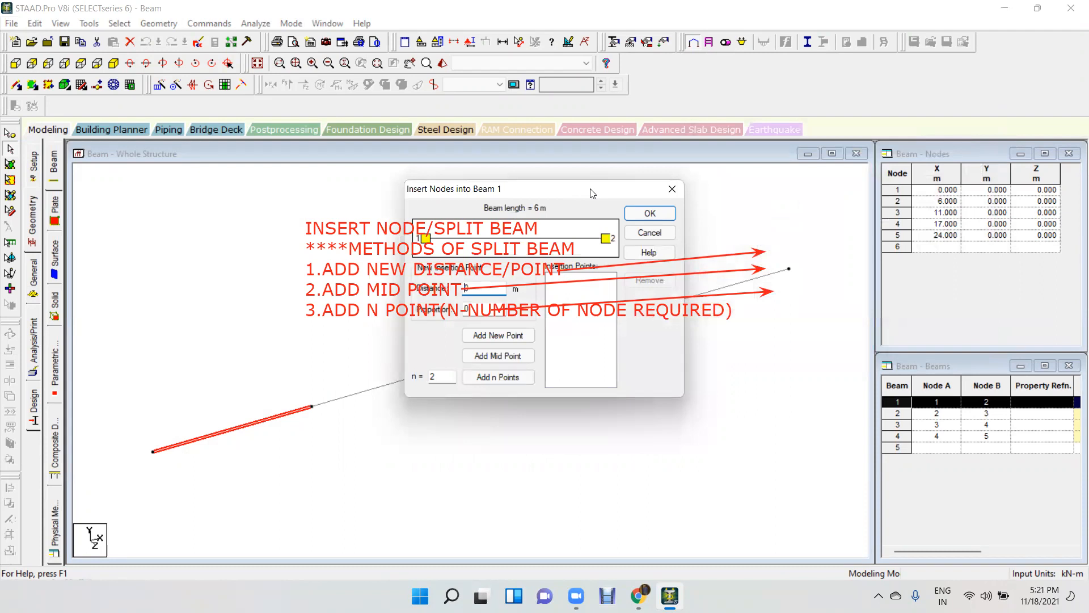
drag(592, 192, 887, 106)
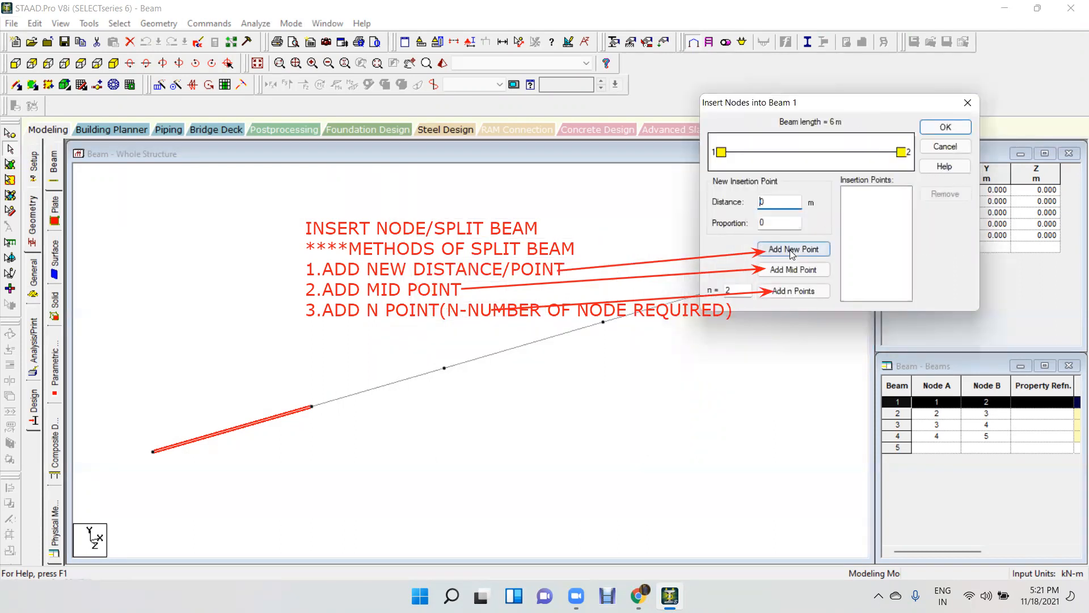
double_click(762, 202)
text(2.5)
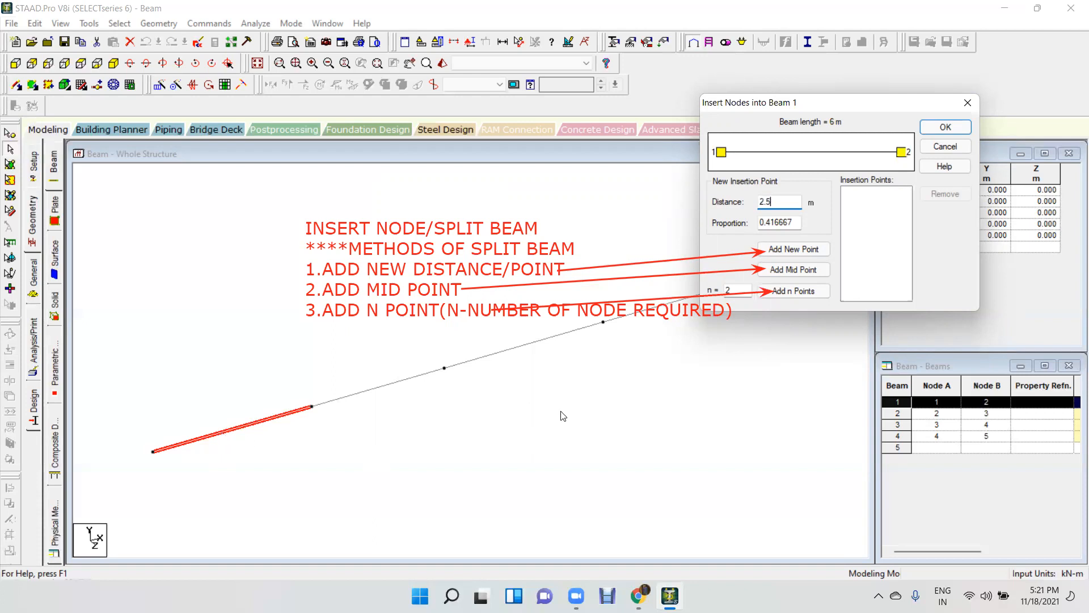
click(808, 251)
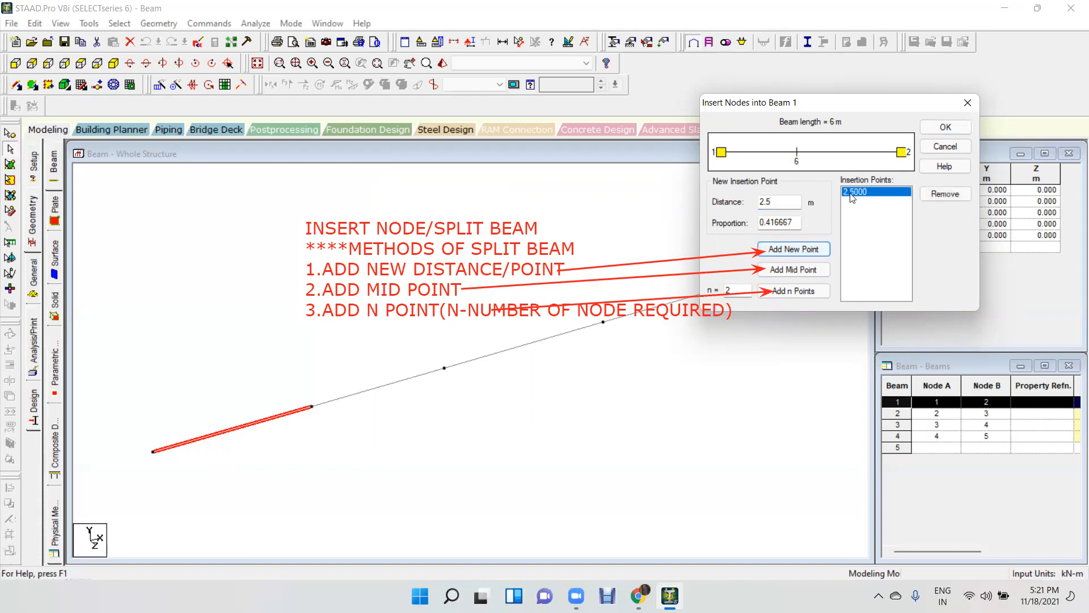
click(945, 127)
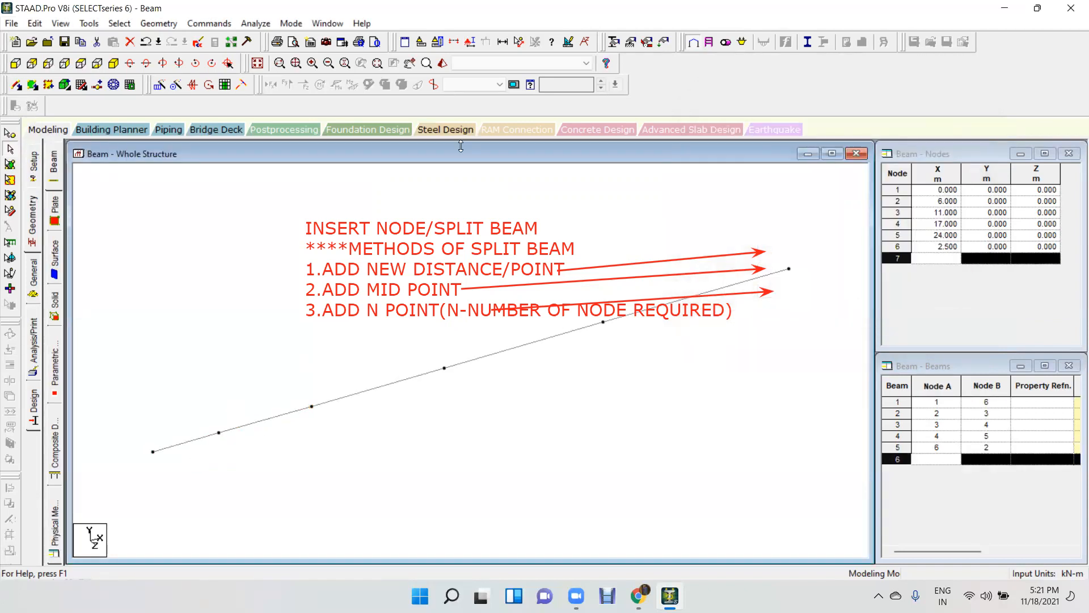
- Measure the distance from node 1 to the newly inserted node, and undo the node insertion
click(518, 43)
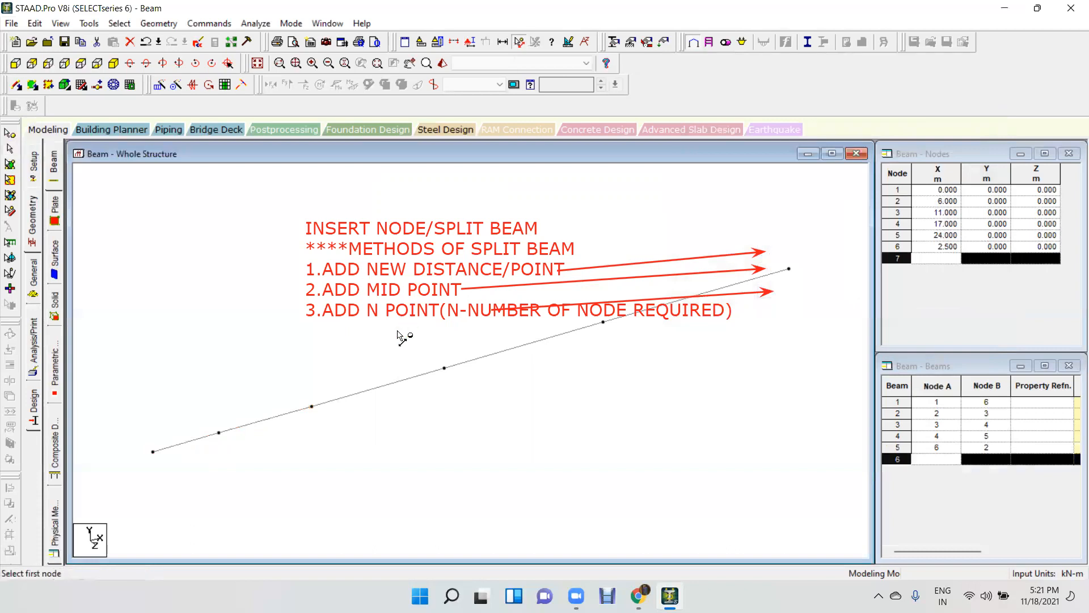
click(153, 452)
click(218, 433)
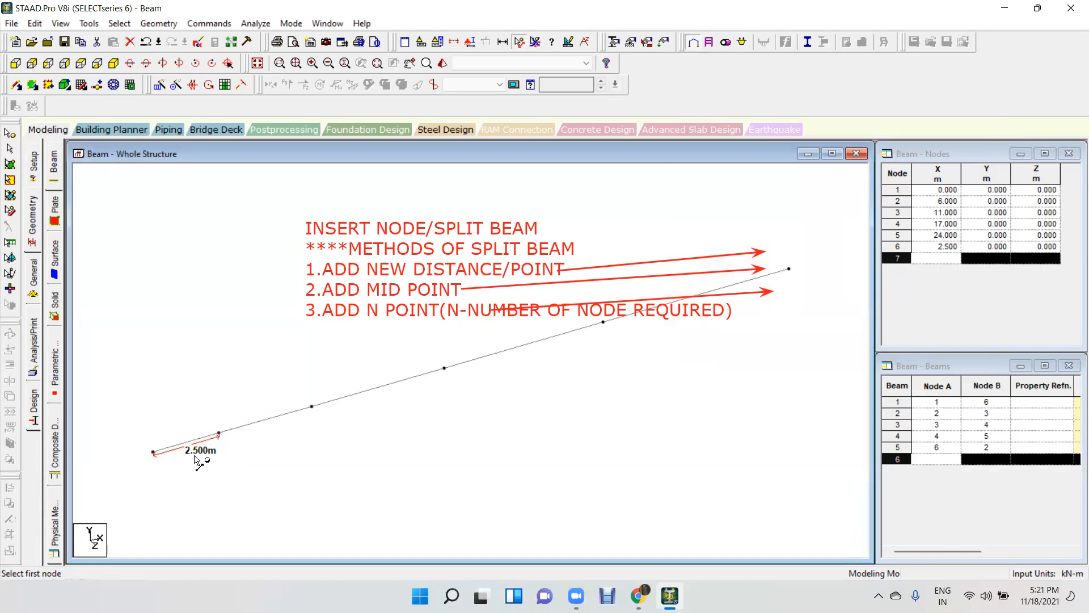
key(ctrl+z)
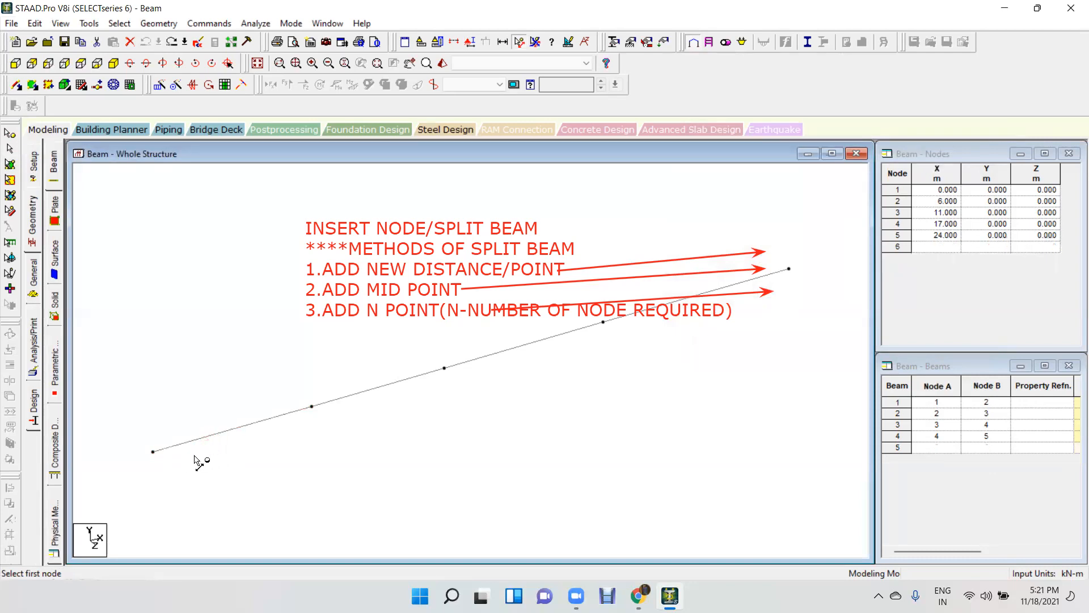
- Insert a node at the mid point of the beam between nodes 1 and 2
click(224, 433)
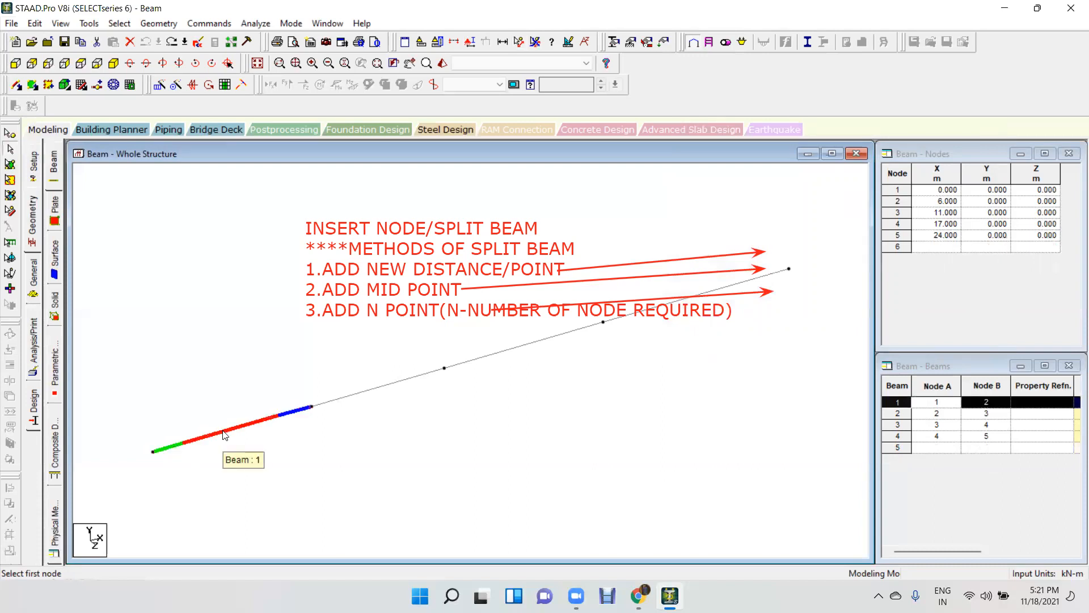
right_click(224, 433)
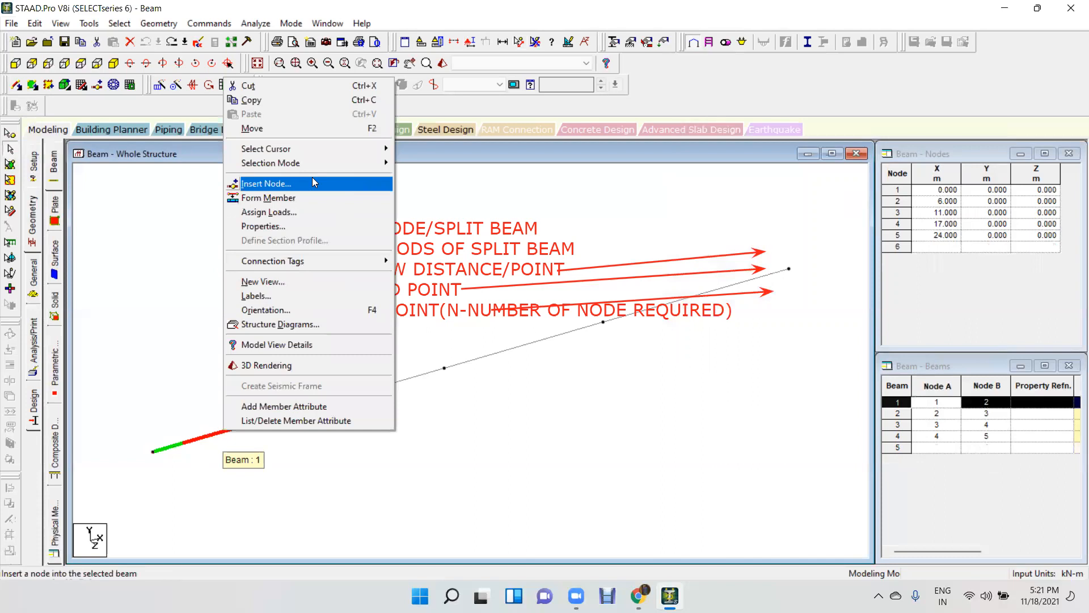
click(294, 180)
drag(563, 197, 924, 106)
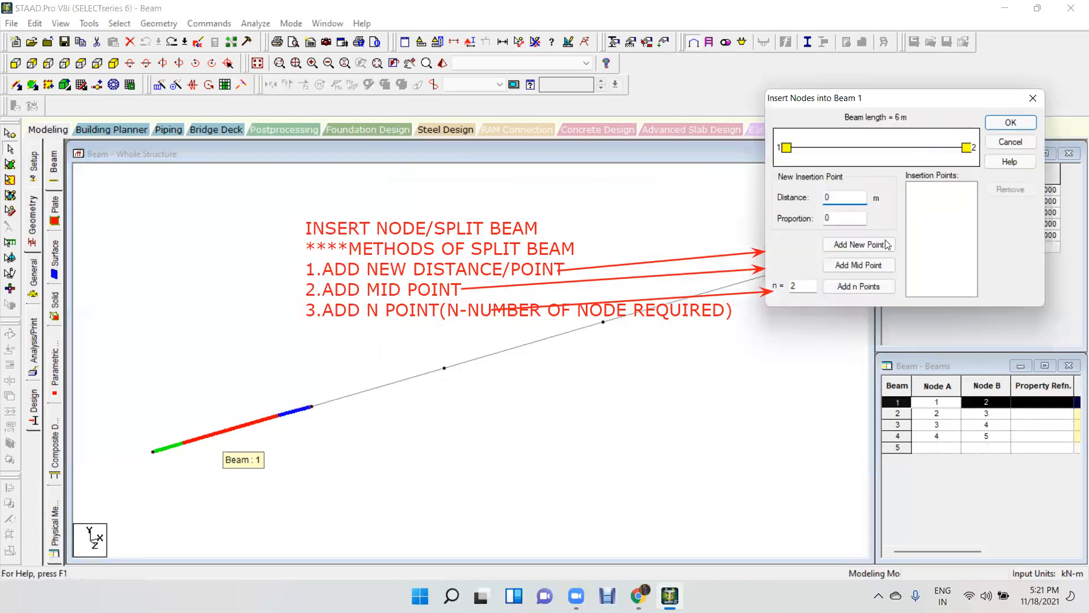
click(872, 267)
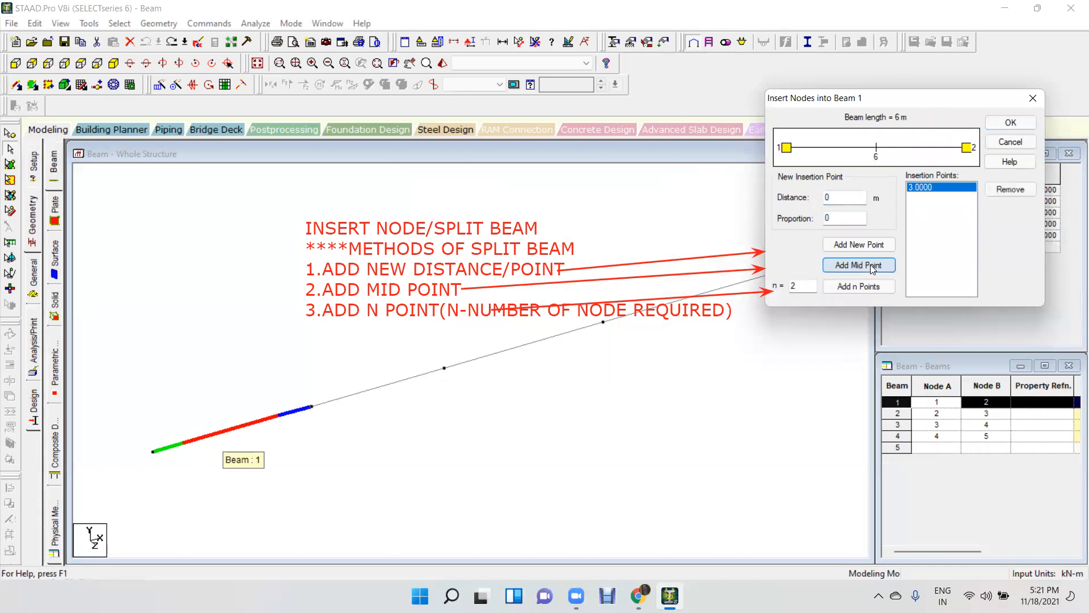
click(1009, 124)
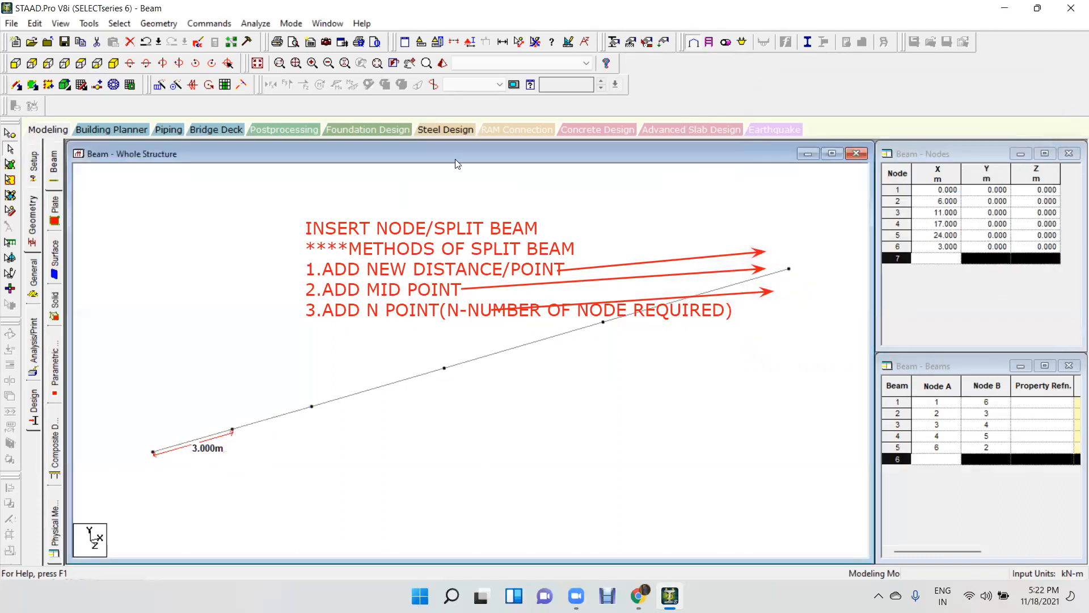
- Measure from the mid-point node to node 2, clear the dimensions and undo the mid-point insertion
click(519, 42)
click(232, 429)
click(311, 406)
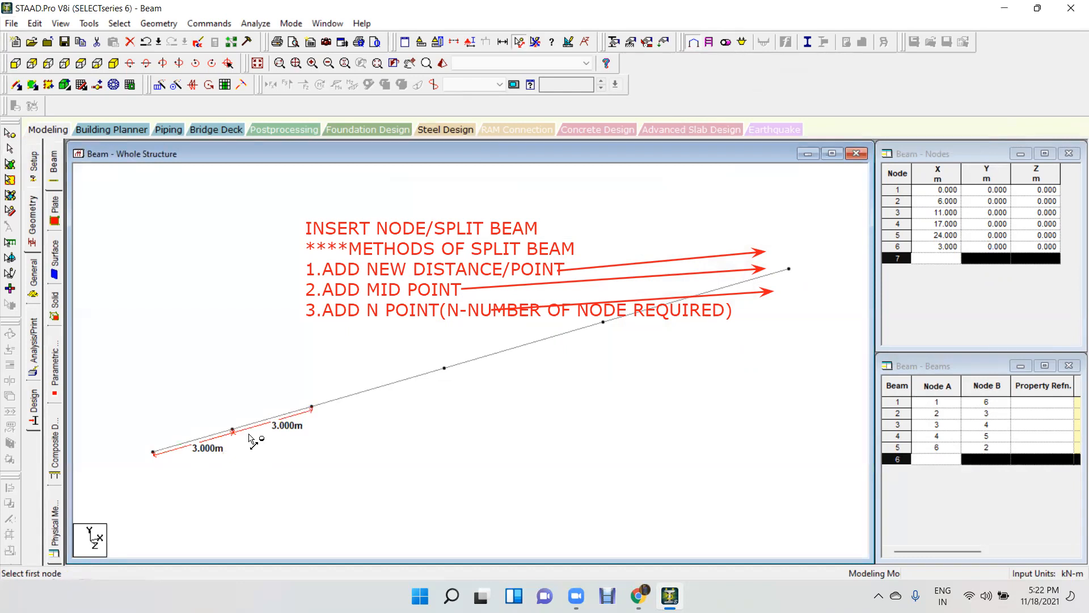
click(535, 41)
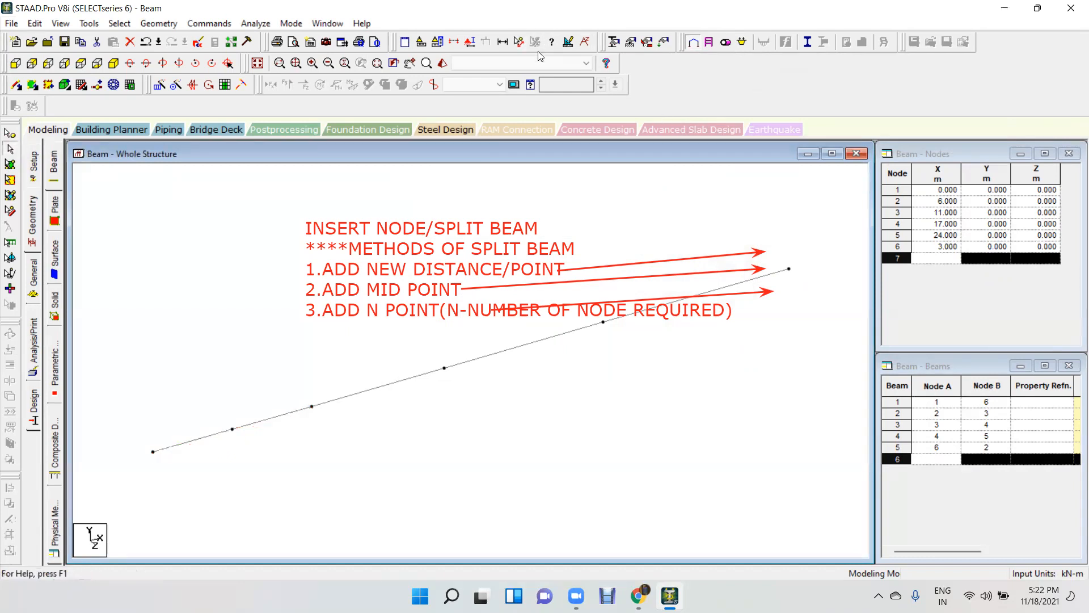
key(ctrl+z)
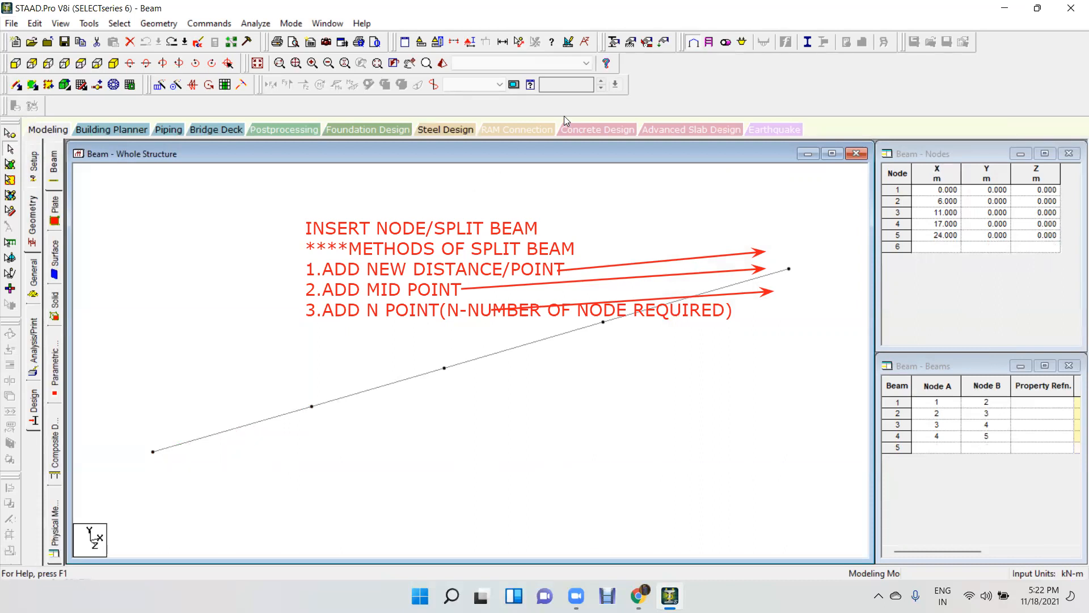
- Split the beam between nodes 1 and 2 by inserting n points with n set to 5
click(253, 427)
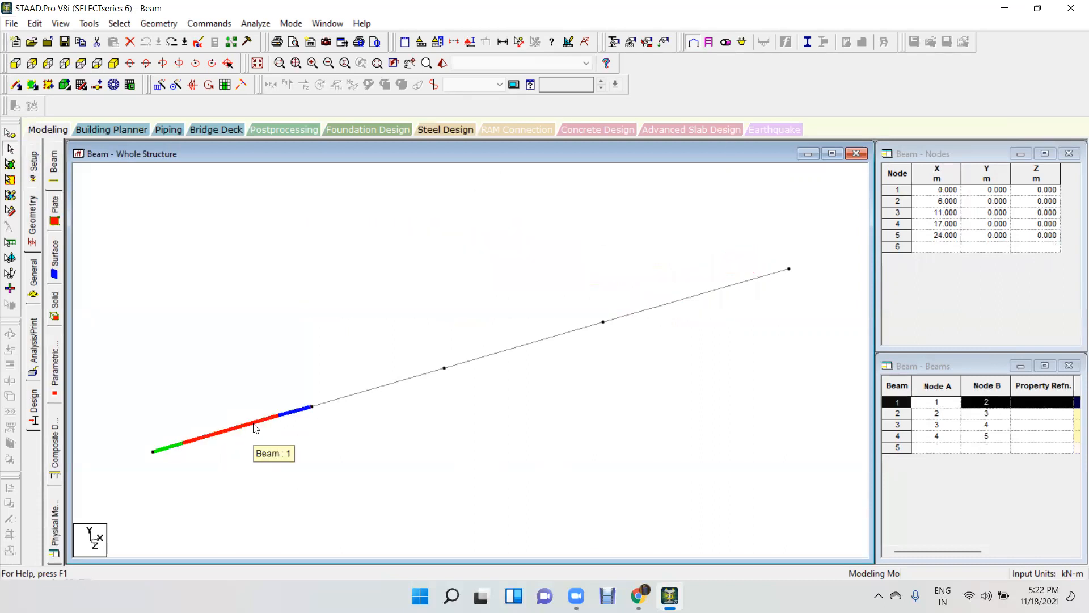
right_click(254, 427)
click(301, 176)
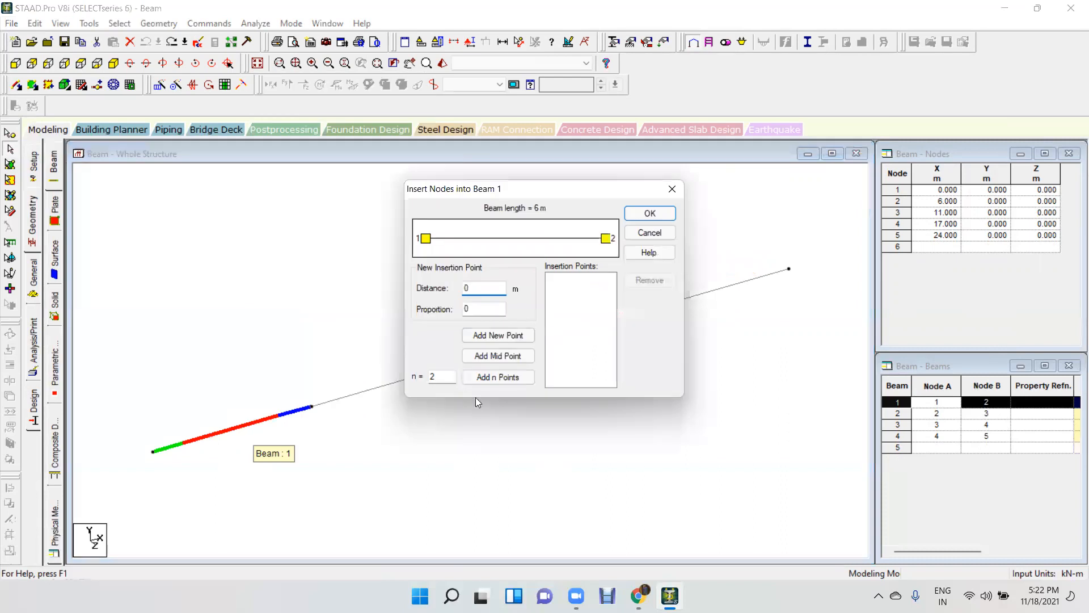
double_click(434, 377)
text(5)
click(514, 378)
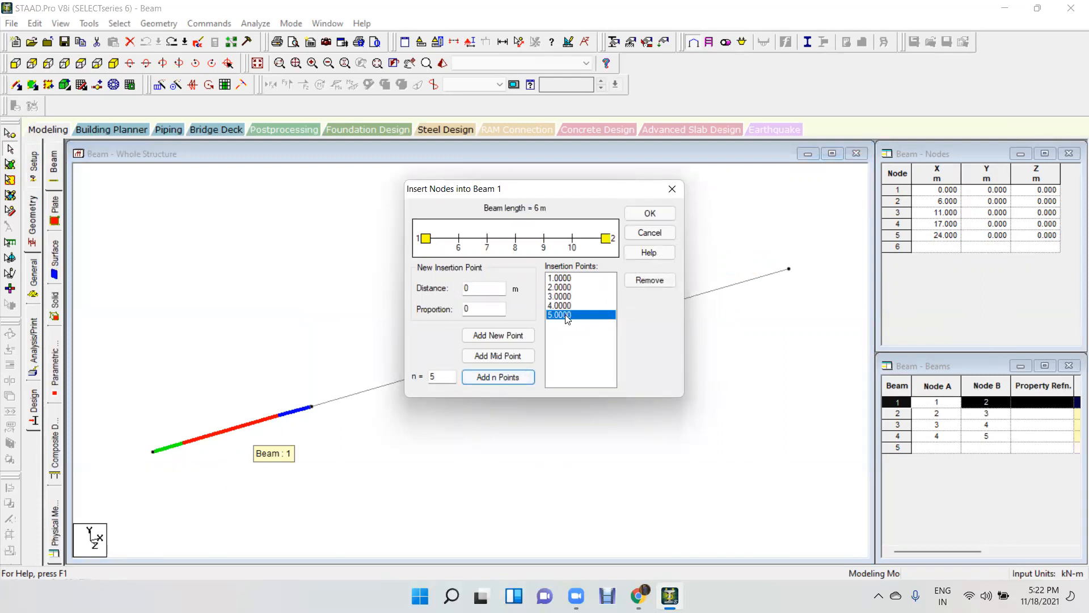
click(650, 218)
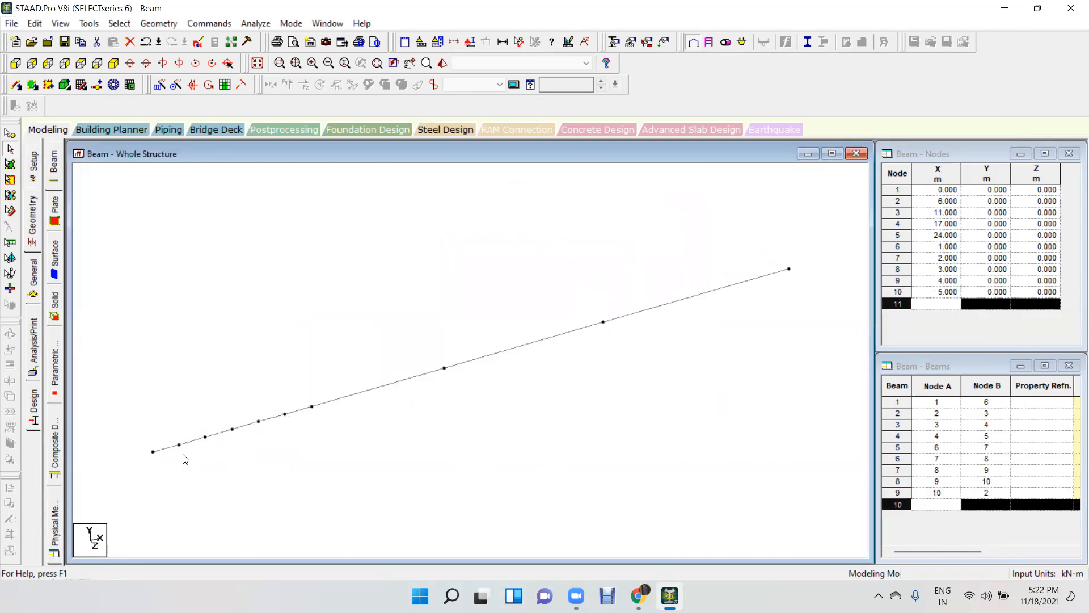
- Select the short beam segments between nodes 1 and 2 in turn to examine the split, and clear the selection
click(273, 427)
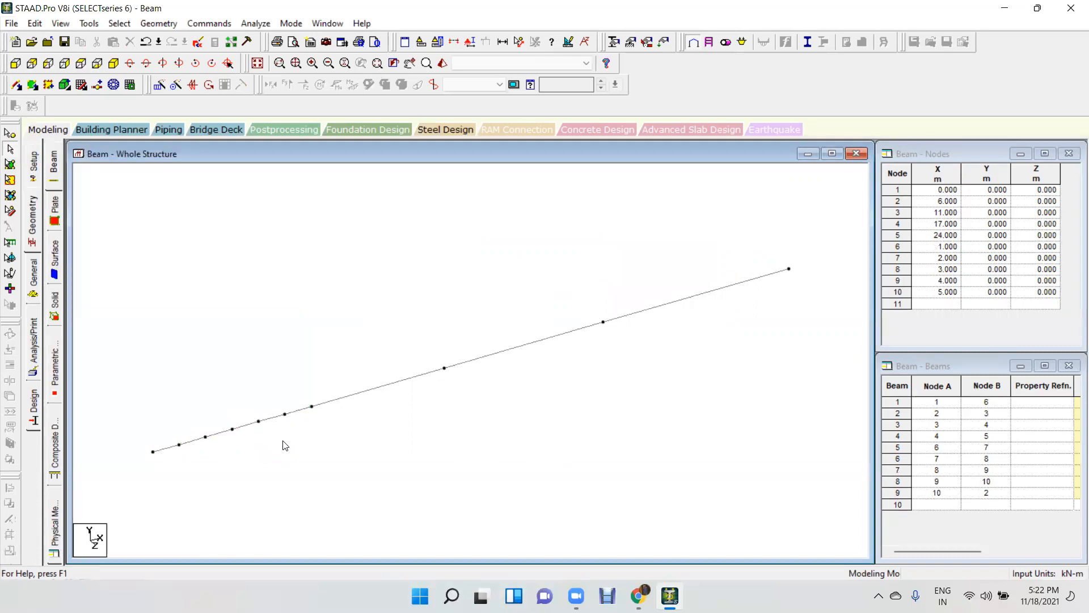
click(178, 448)
click(192, 440)
click(222, 433)
click(250, 426)
click(270, 420)
ctrl+click(293, 414)
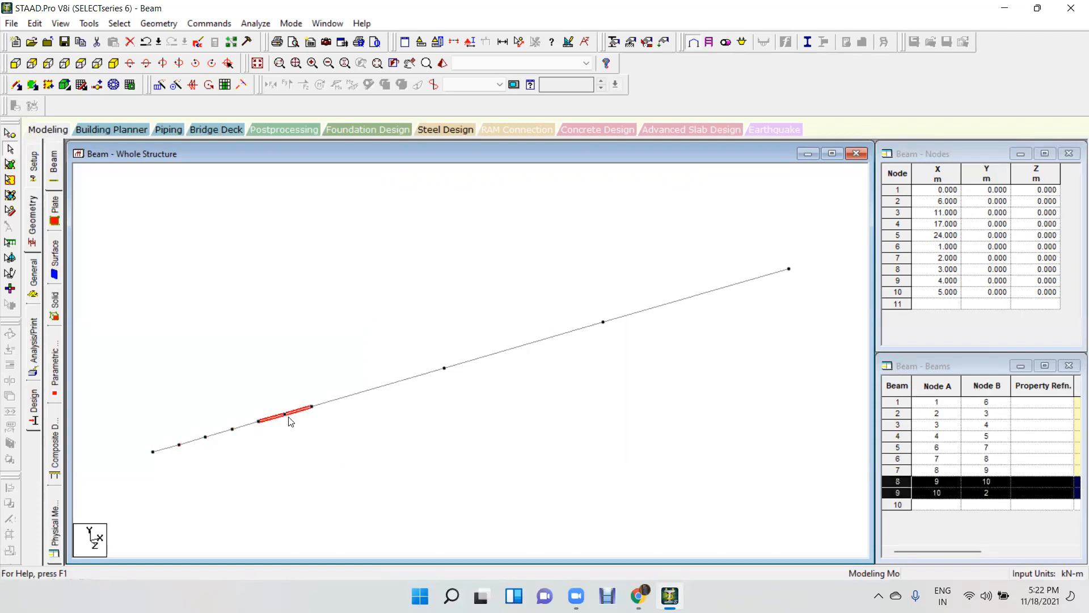
click(276, 428)
click(260, 420)
click(246, 426)
click(219, 431)
click(195, 438)
ctrl+click(175, 446)
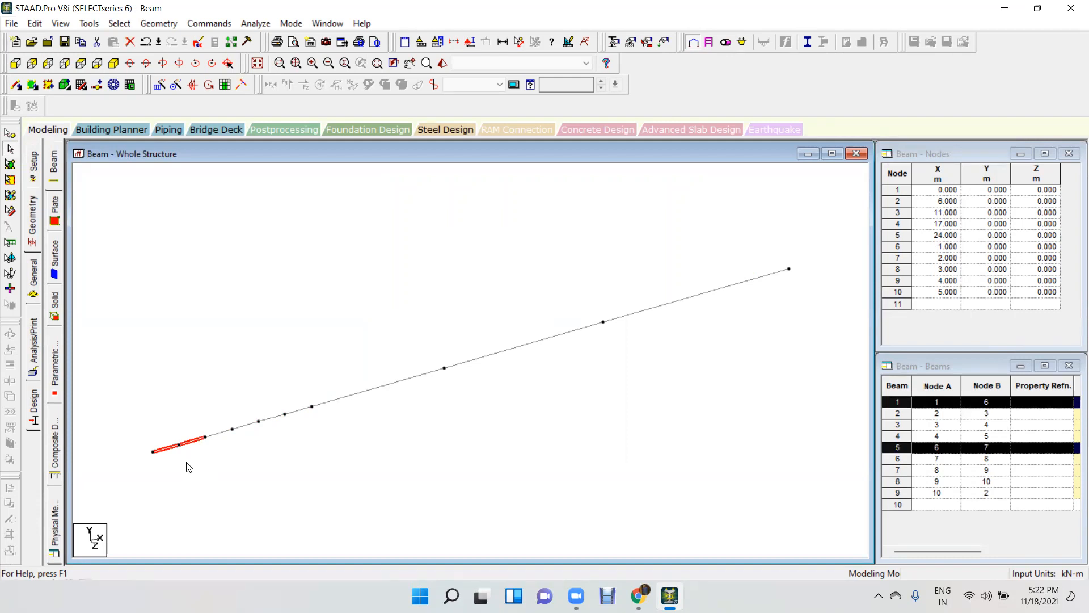
click(270, 452)
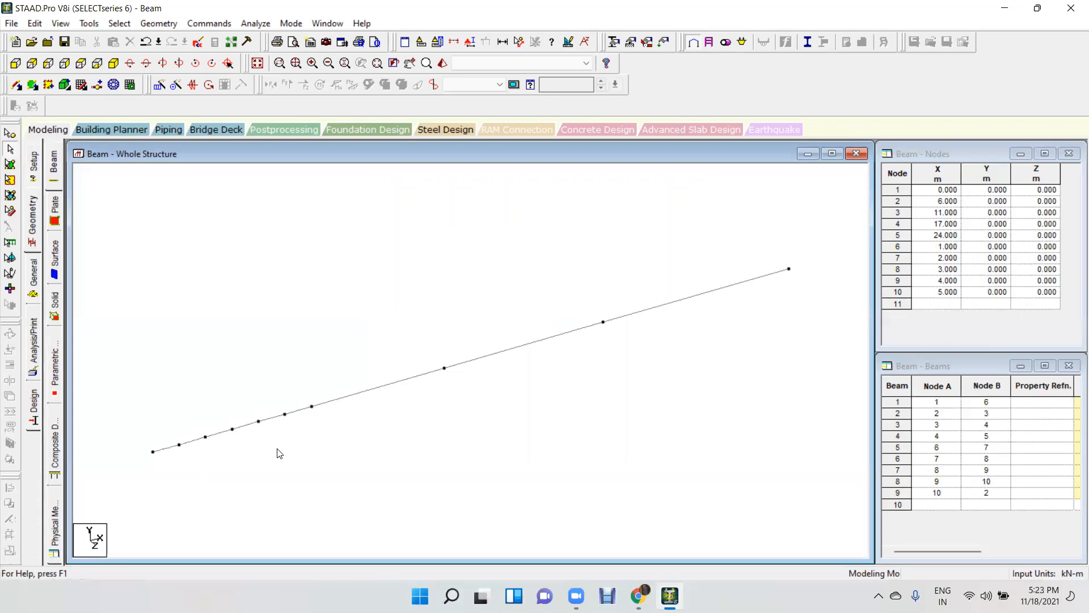
- Move the model clear of the drawing area and add a wide annotation reading "1.NODE DISPLAY", a dashed leader and "SHIFT+K"
middle_drag(438, 416, 378, 237)
middle_drag(408, 298, 393, 217)
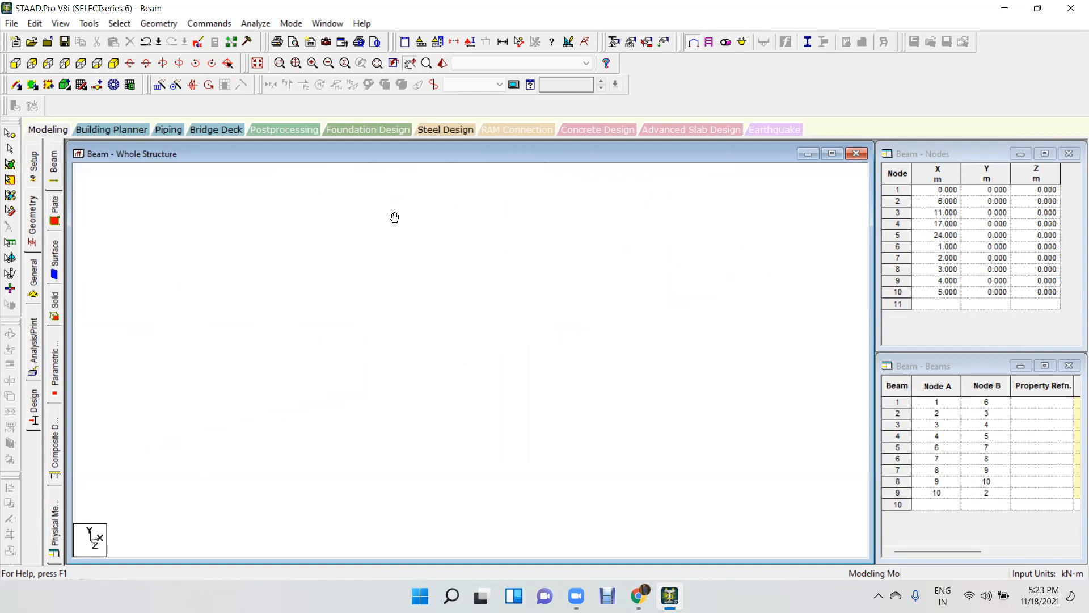
key(alt+Tab)
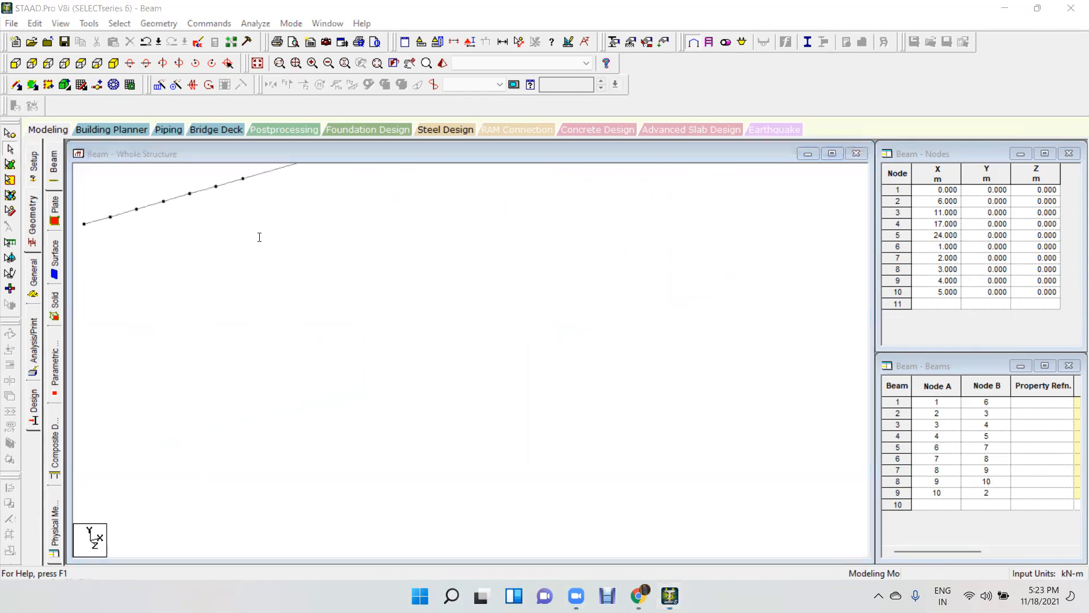
drag(548, 234, 818, 235)
text(1.NODE )
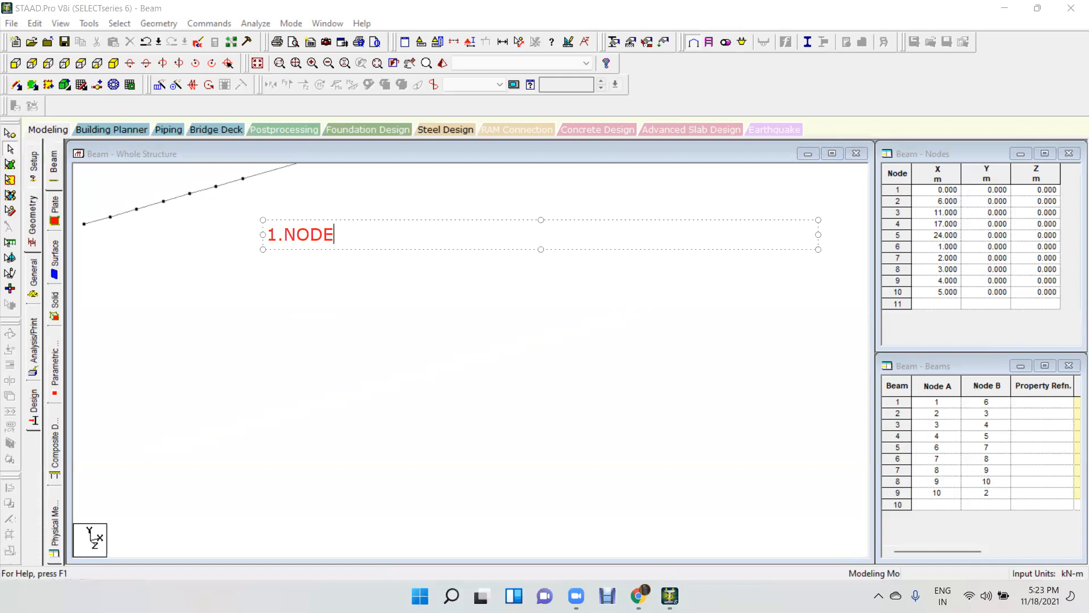
text(DISPLAY)
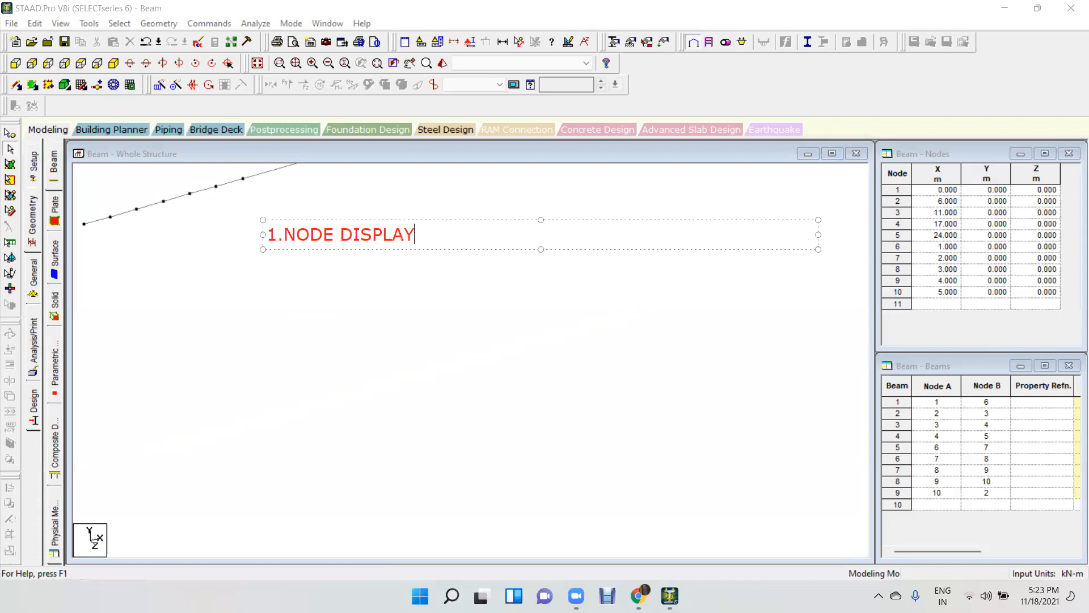
text(-SHIFT+K)
click(422, 234)
text(------------)
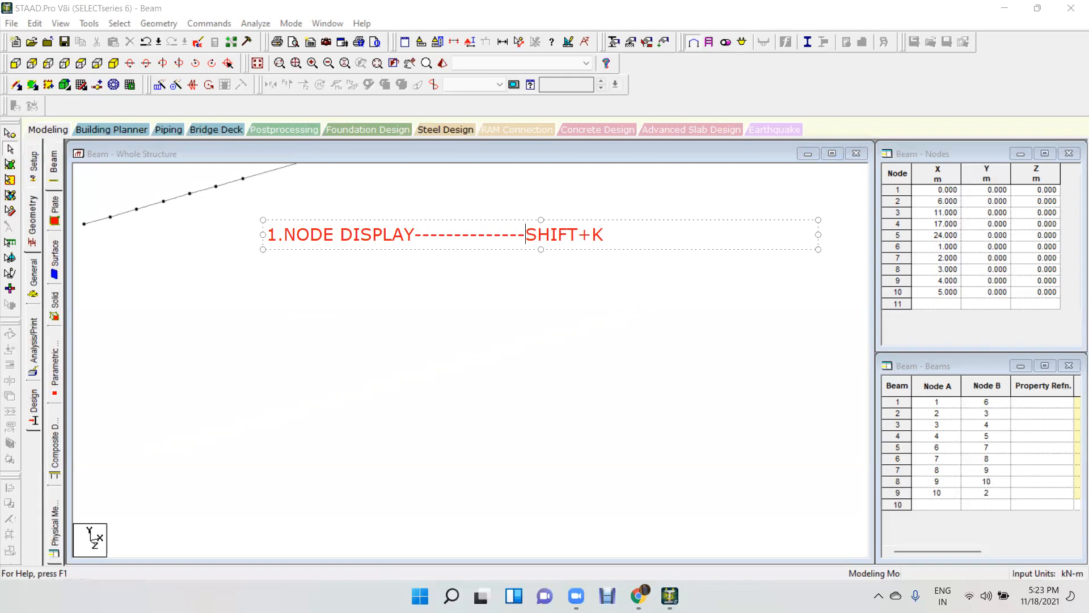
text(----------------)
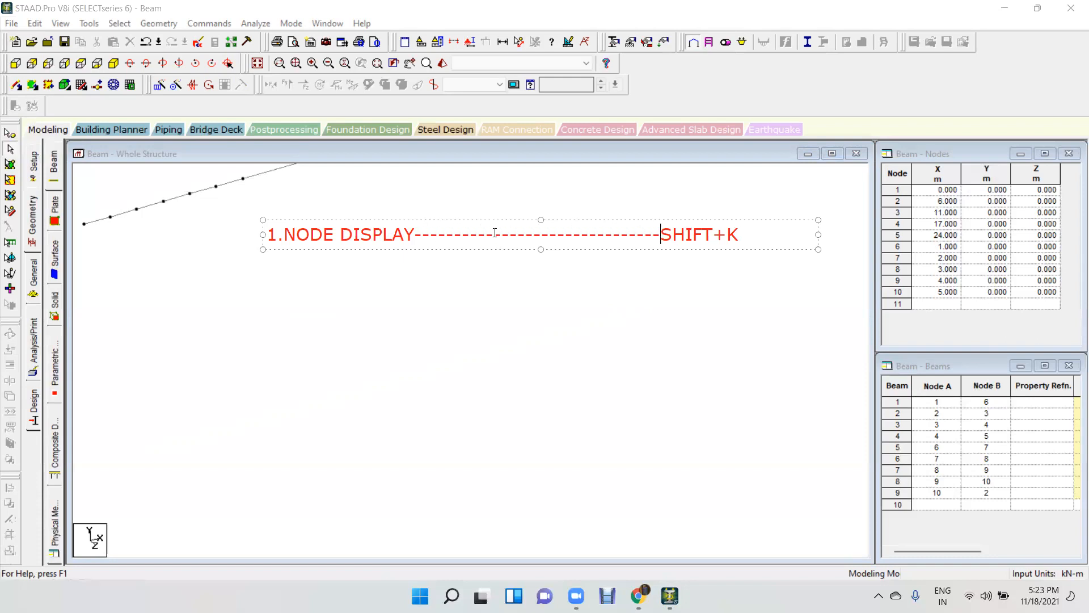
drag(509, 234, 526, 234)
drag(646, 234, 785, 242)
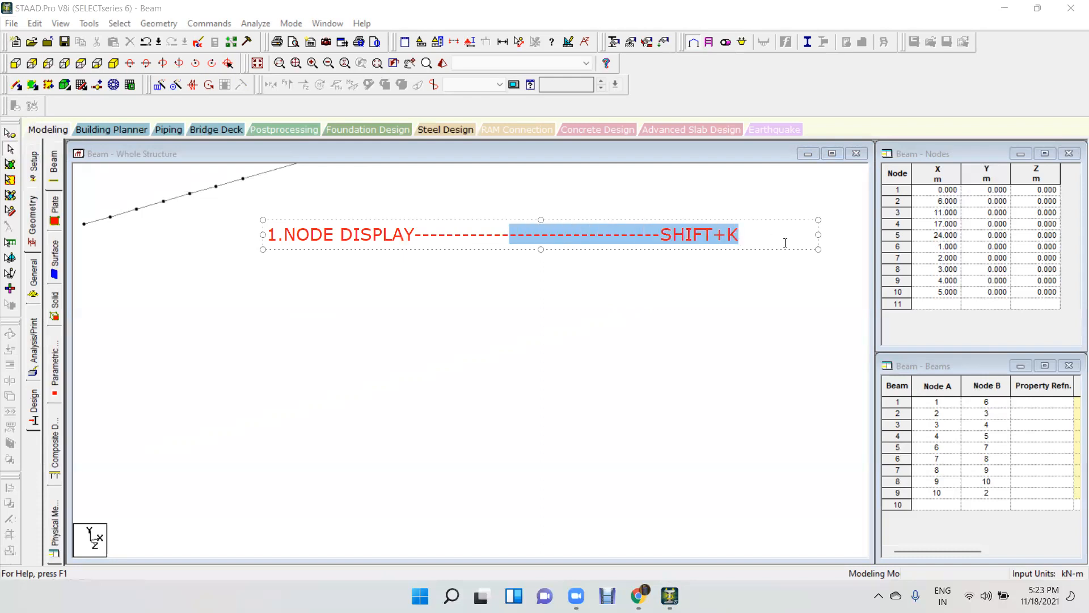
- Add a second annotation line reading "2.NODE NUMBER", a dashed leader and "SHIFT+N", with the shortcut aligned under the first line's
click(769, 238)
key(Return)
text(2.NODE NUMBER-----)
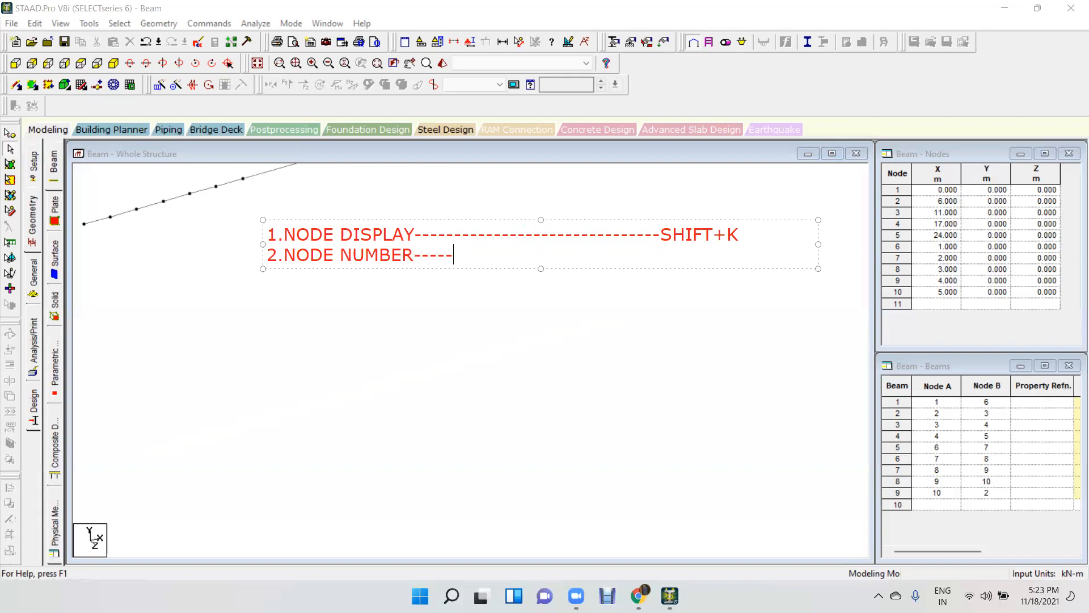
text(-------------------SHIFT+K)
click(584, 255)
text(-------)
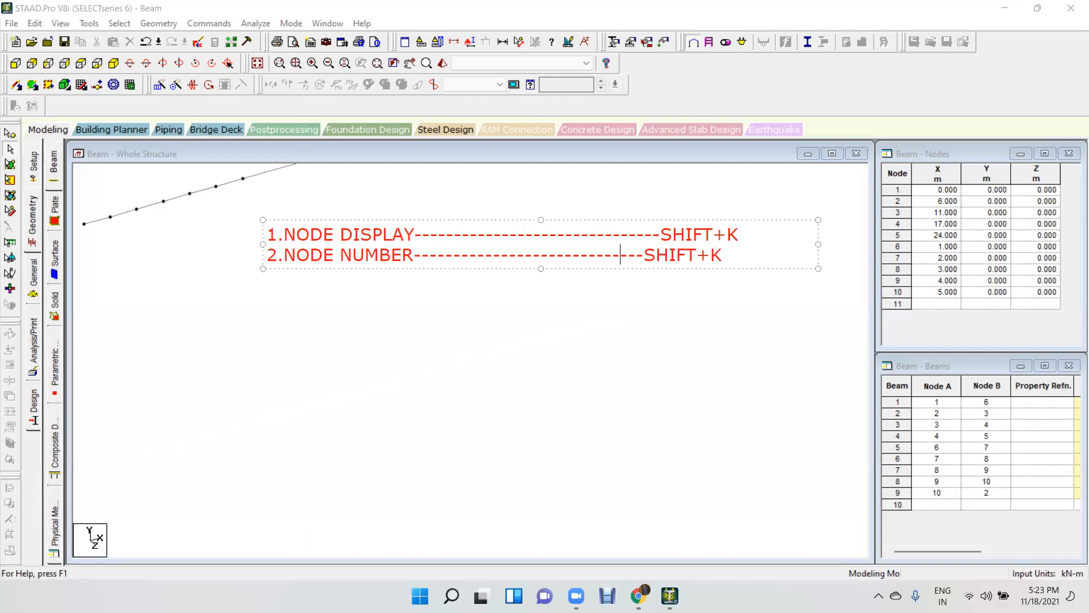
click(740, 260)
key(BackSpace)
text(N)
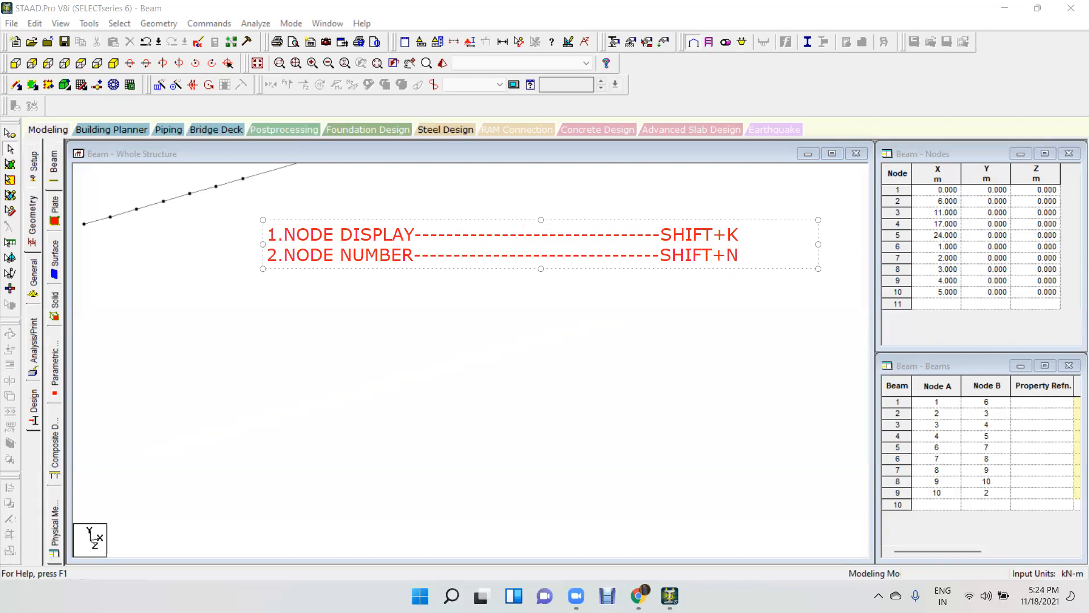
- Add a third annotation line reading "3.BEAM/COLUMN NUMBER", reusing the dashed leader of the second line, with the shortcut "SHIFT+B"
drag(413, 256, 738, 258)
key(ctrl+c)
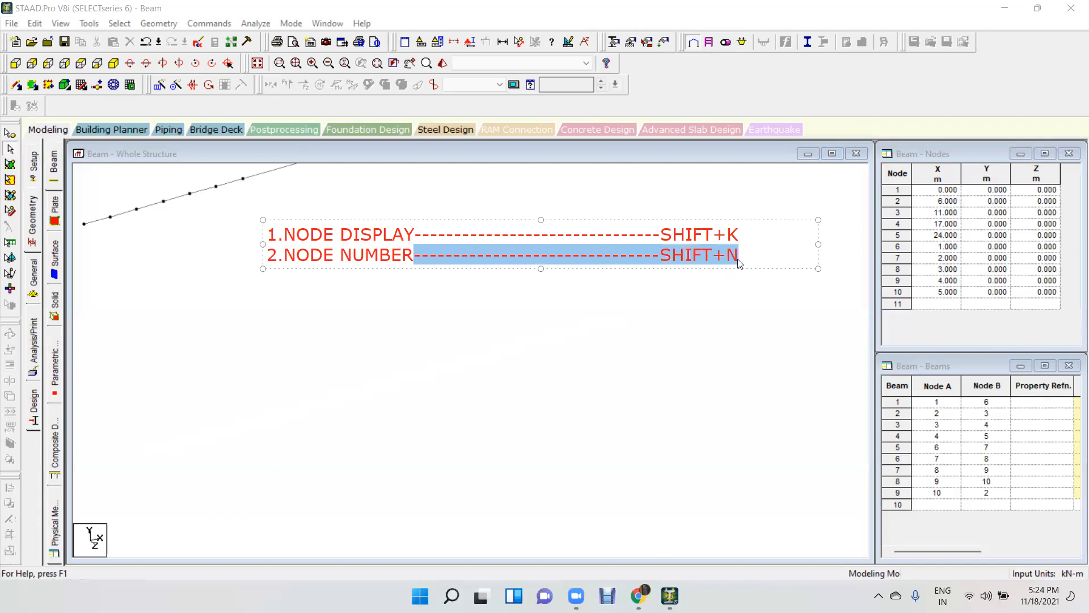
click(746, 257)
key(Return)
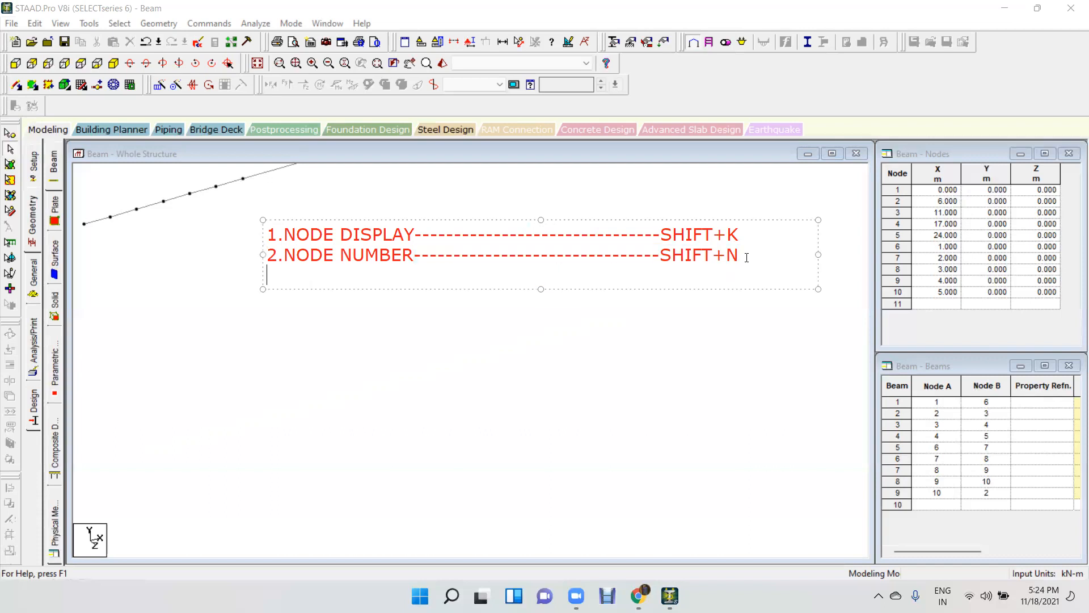
text(3.BEAM/)
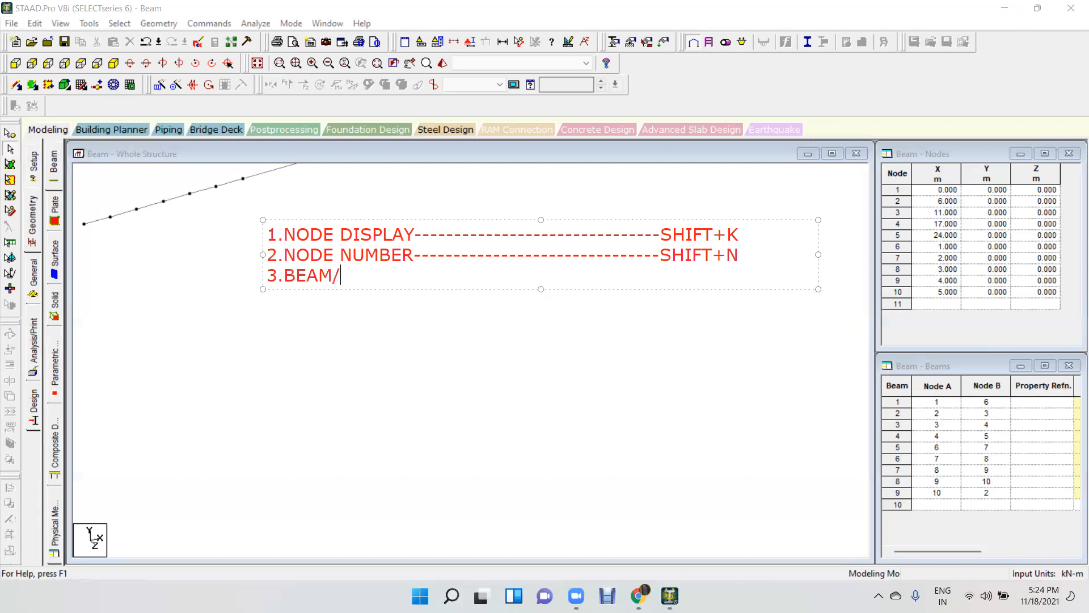
text(COLUMN)
key(ctrl+v)
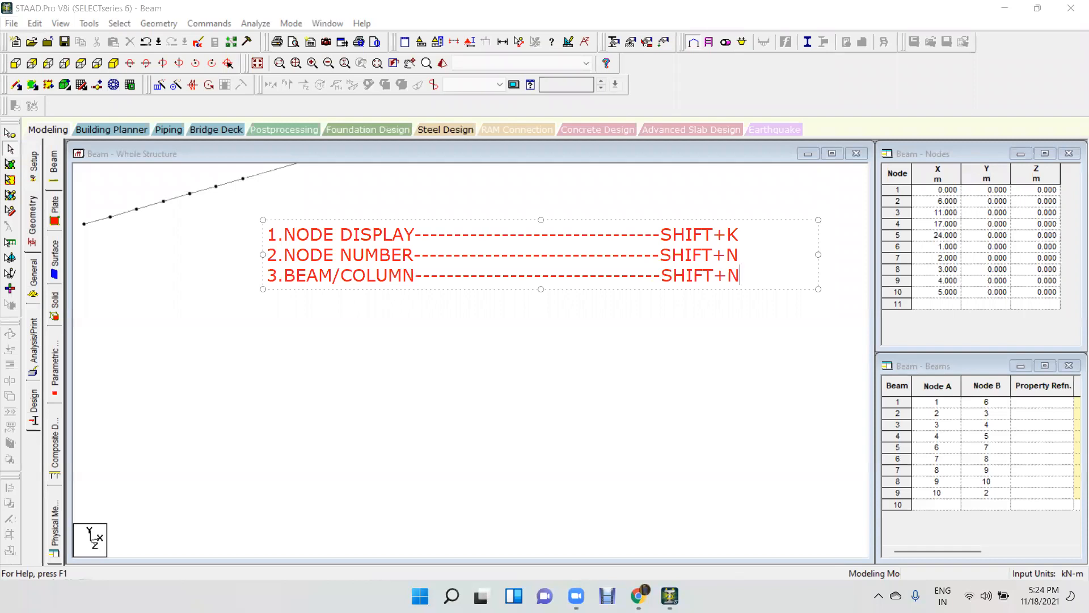
key(BackSpace)
text(B)
click(417, 274)
text(NUMBER)
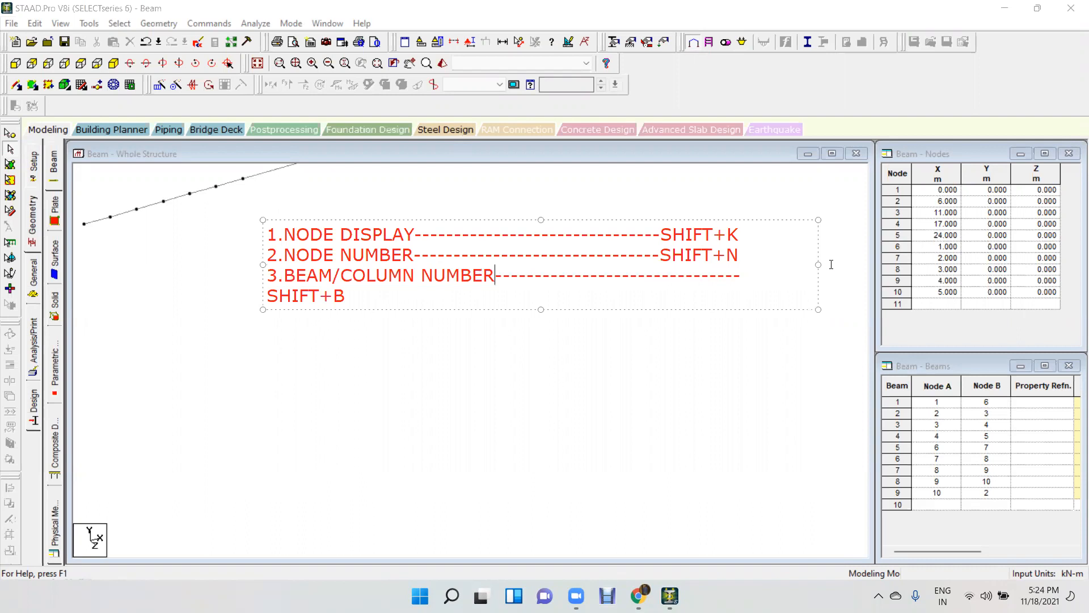
- Shorten the dashed leader of the third line so "SHIFT+B" aligns under the shortcuts of the first two lines
click(734, 282)
key(BackSpace)
key(BackSpace)
key(BackSpace)
key(BackSpace)
key(BackSpace)
key(BackSpace)
key(BackSpace)
key(BackSpace)
key(BackSpace)
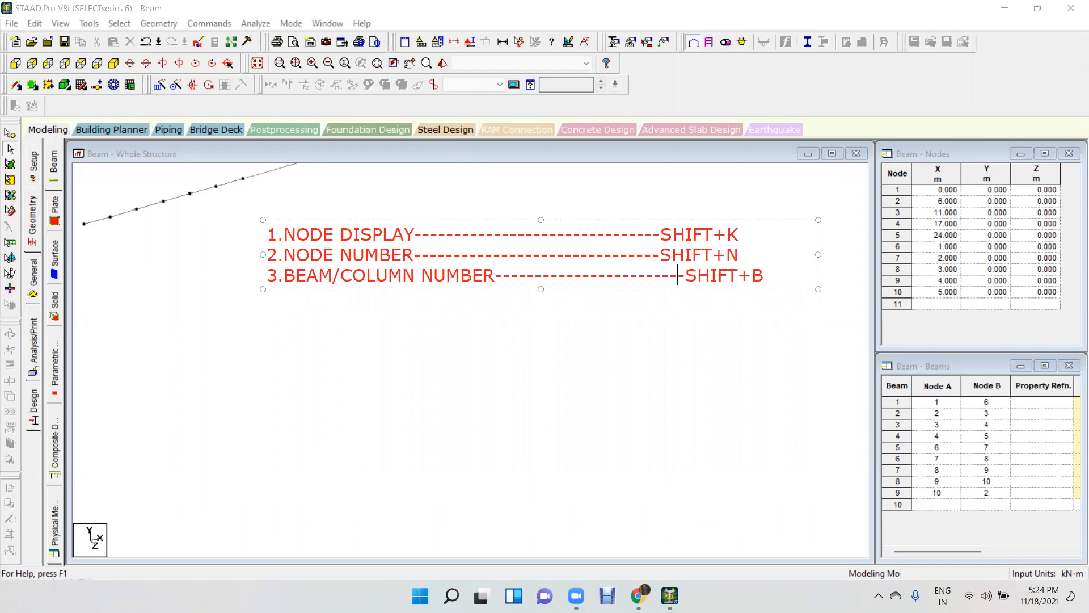
key(BackSpace)
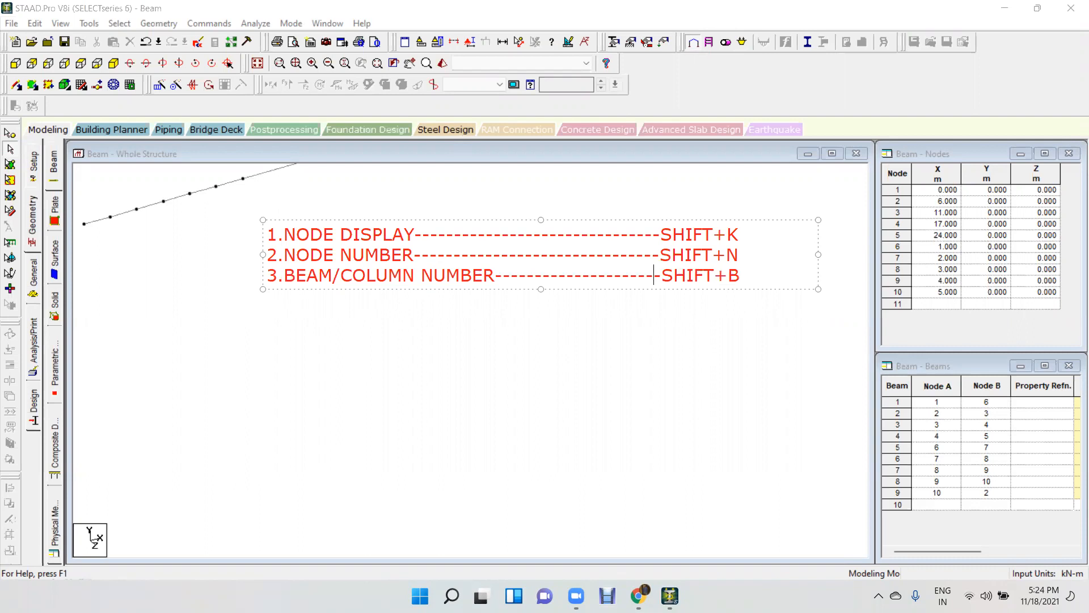
- Add a fourth annotation line reading "4.MATERIAL DISPLAY", a dashed leader and "SHIFT+M"
key(Return)
text(4.MATERIAL)
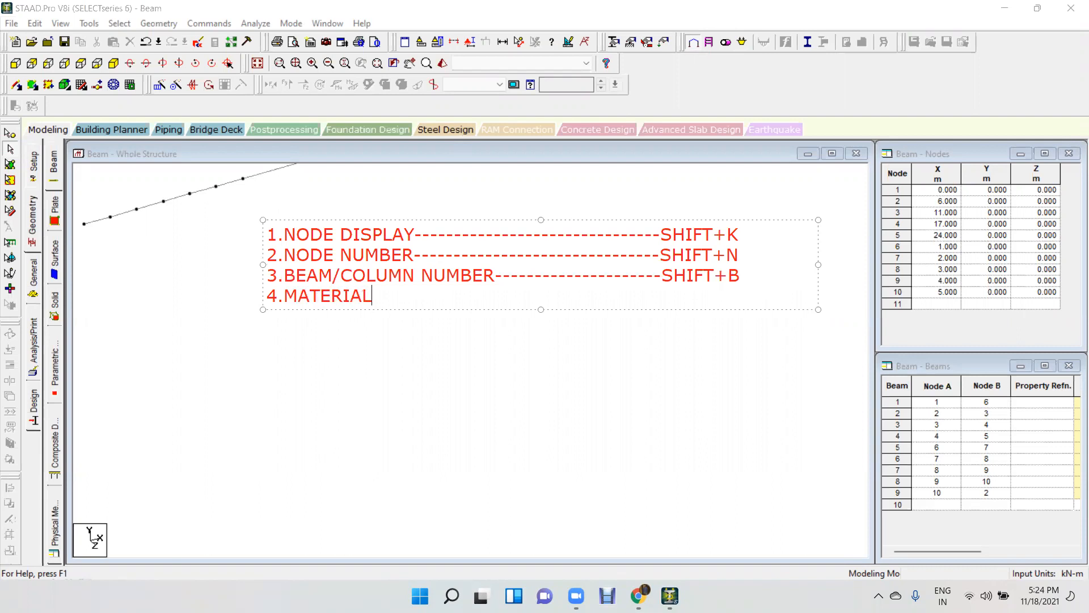
text( DISPLAY)
text(--------------------------------SHIFT+N)
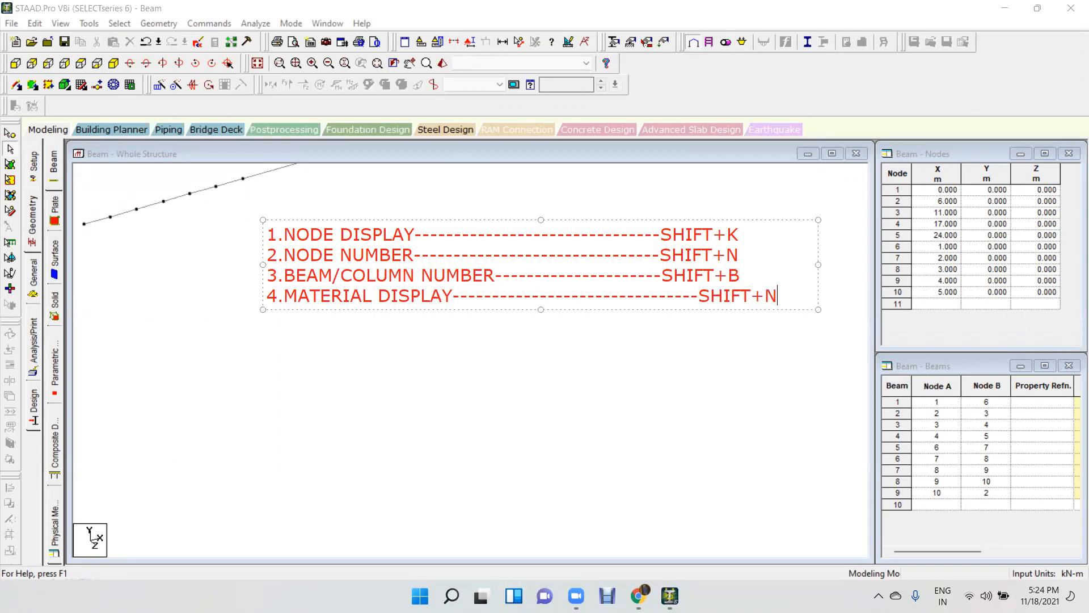
key(BackSpace)
text(M)
- Add a fifth annotation line reading "5.SECTION PROPERTIES DISPLAY" and "SHIFT+X", with the dashed leader shortened to fit on one line
key(Return)
text(5.SECT)
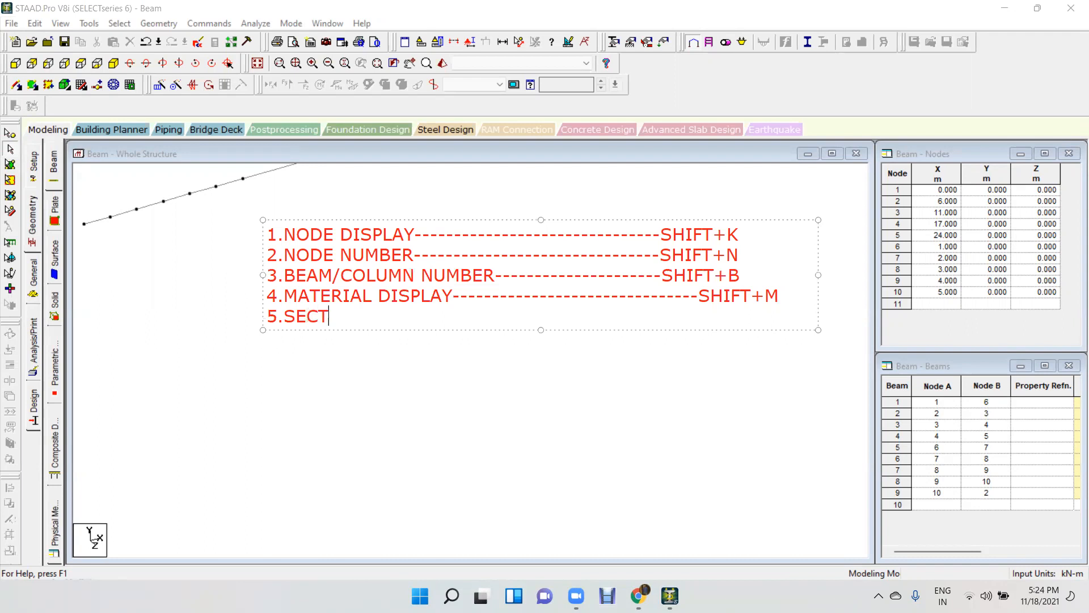
text(ION PROPERTIES DISPLAY)
text(--------------------------------SHIFT+N)
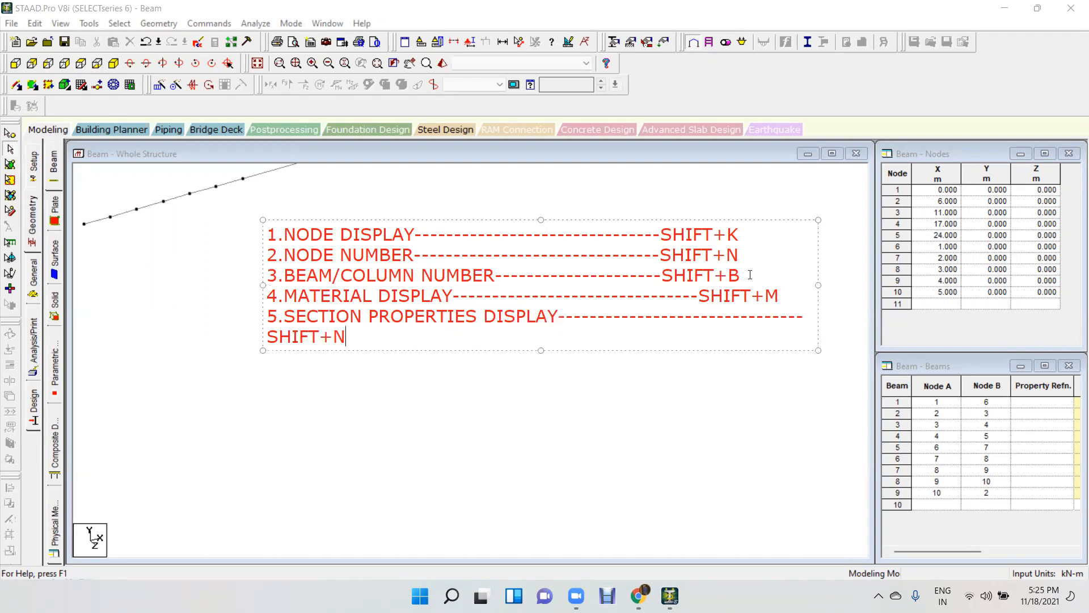
click(701, 316)
key(BackSpace)
key(BackSpace)
key(BackSpace)
key(BackSpace)
key(BackSpace)
key(BackSpace)
key(BackSpace)
key(BackSpace)
key(BackSpace)
key(BackSpace)
key(BackSpace)
key(BackSpace)
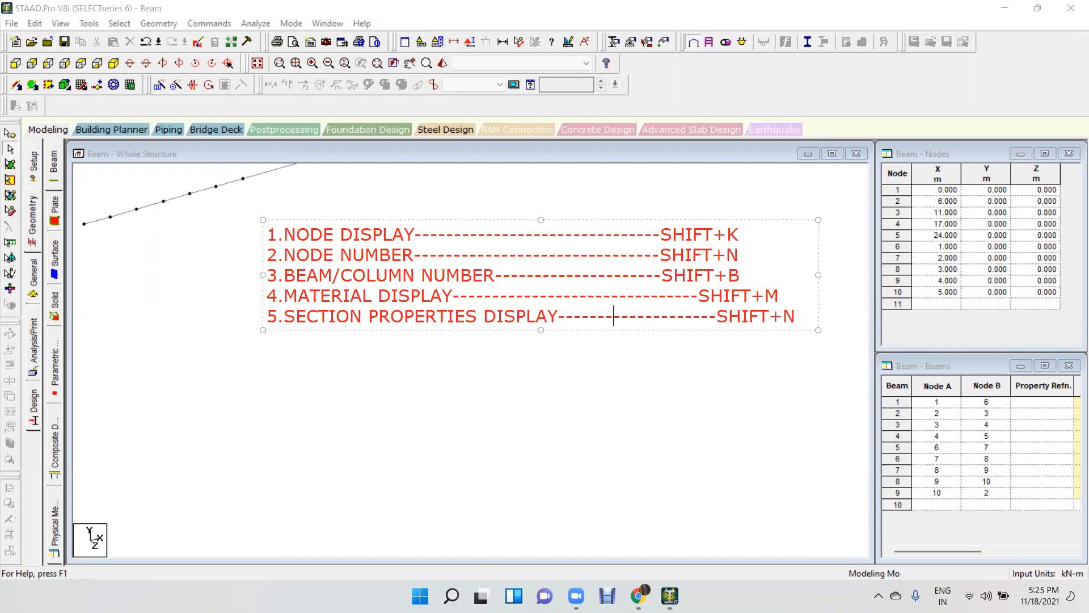
click(790, 317)
key(BackSpace)
text(X)
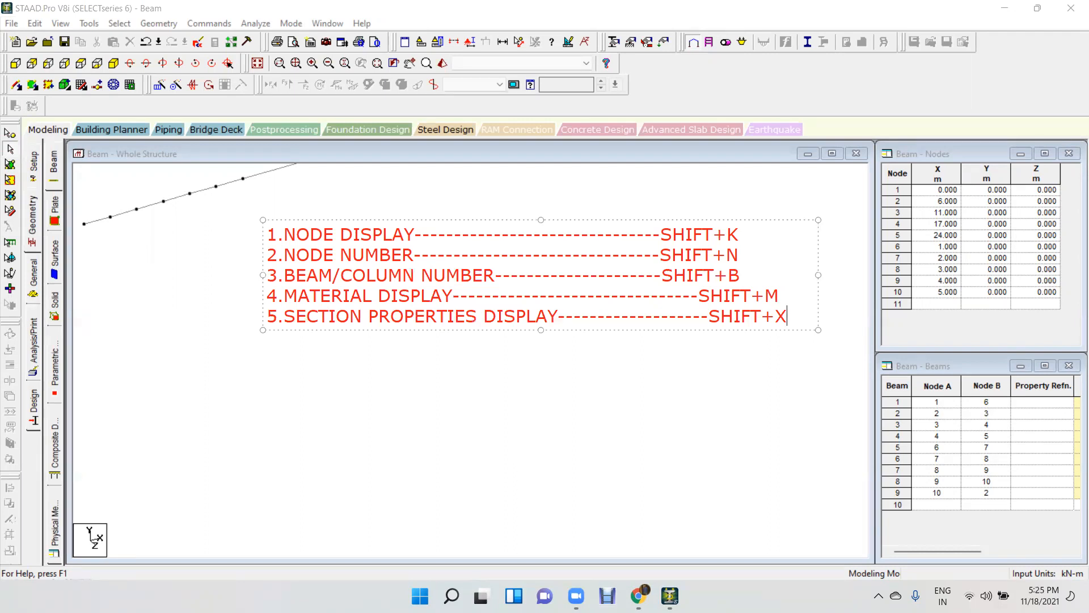
- Add a sixth annotation line reading "6.LOAD VALUE", a dashed leader and "SHIFT+V"
key(Return)
text(6.LOA)
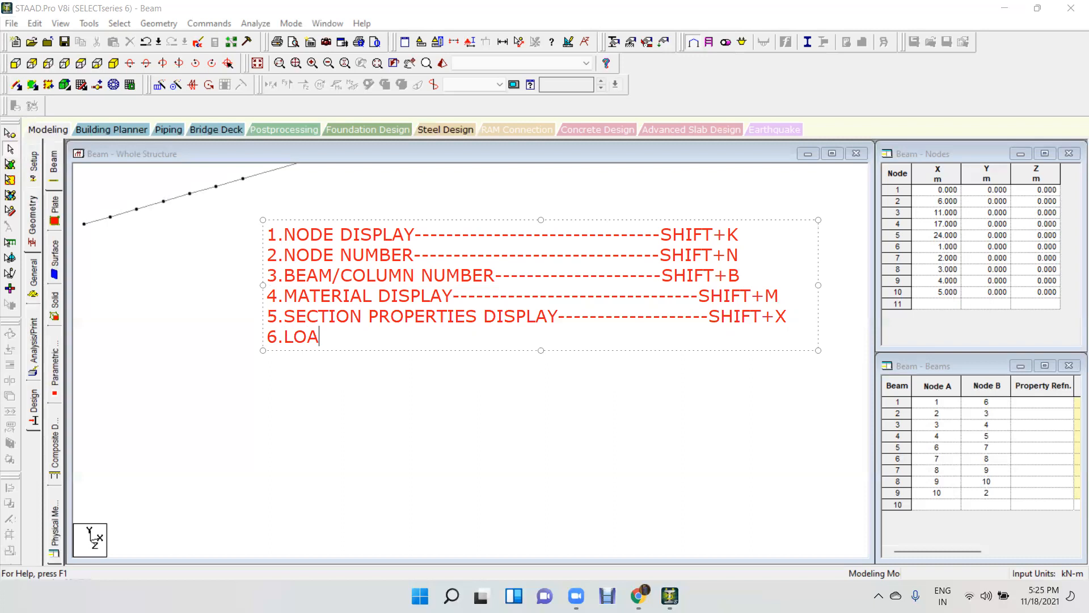
text(D VALUE--------------------------------SHIFT+N)
key(BackSpace)
text(V)
- Add a seventh annotation line reading "7.PLATE/SLAB NUMBER", a dashed leader and "SHIFT+P"
key(Return)
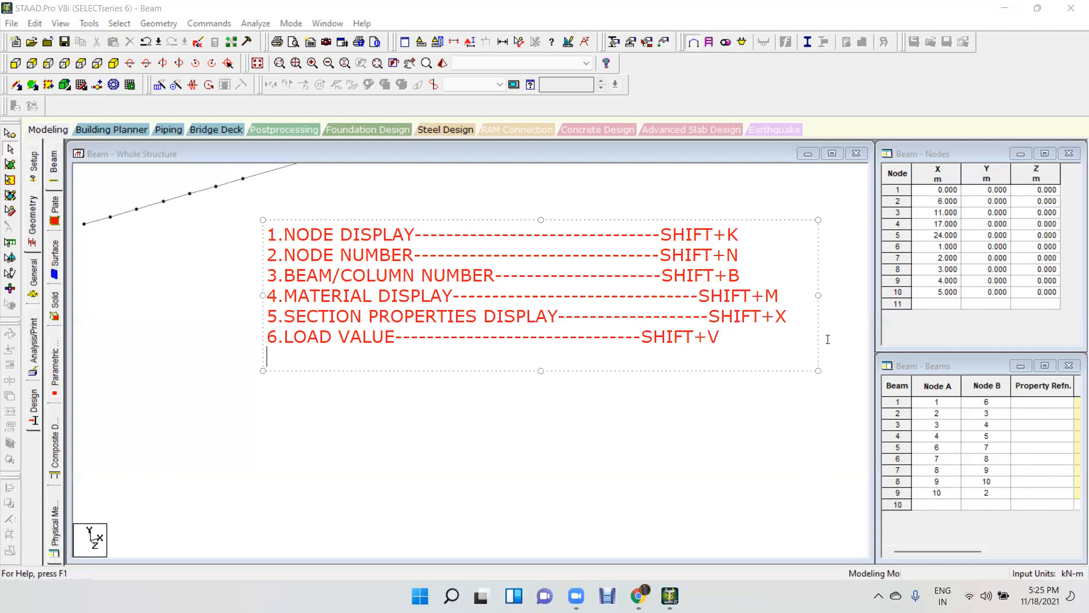
text(7.PLATE/SLA)
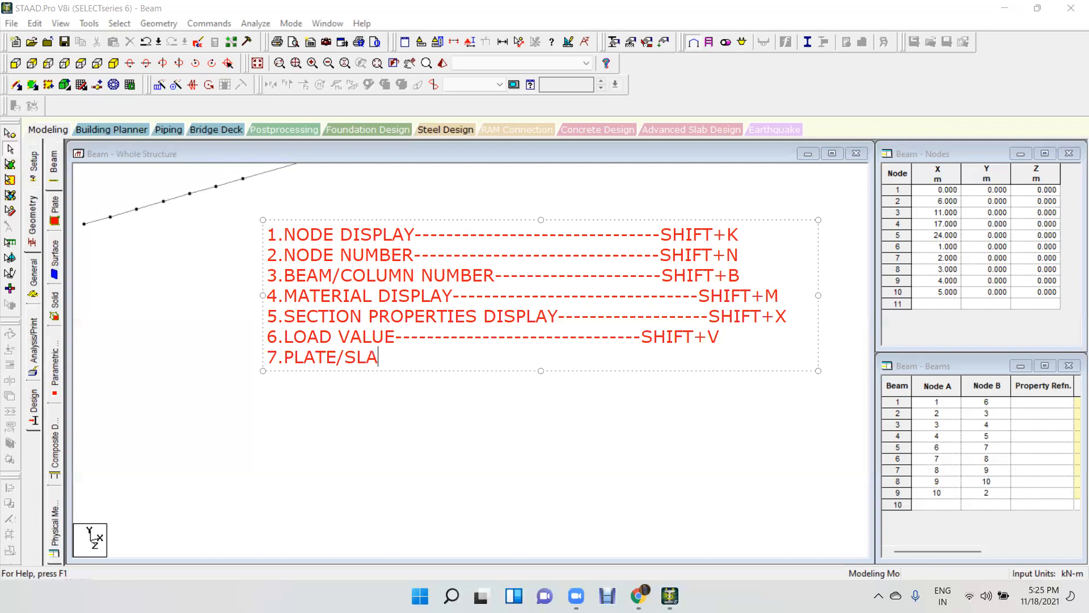
text(B NUMBER)
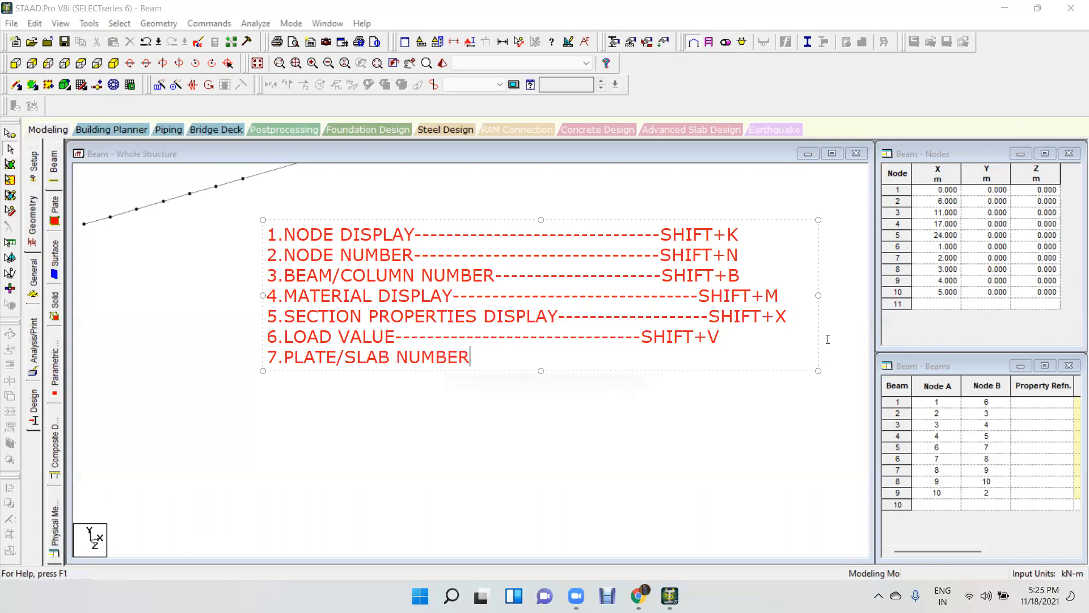
text(---------------------------------------SHIFT+N)
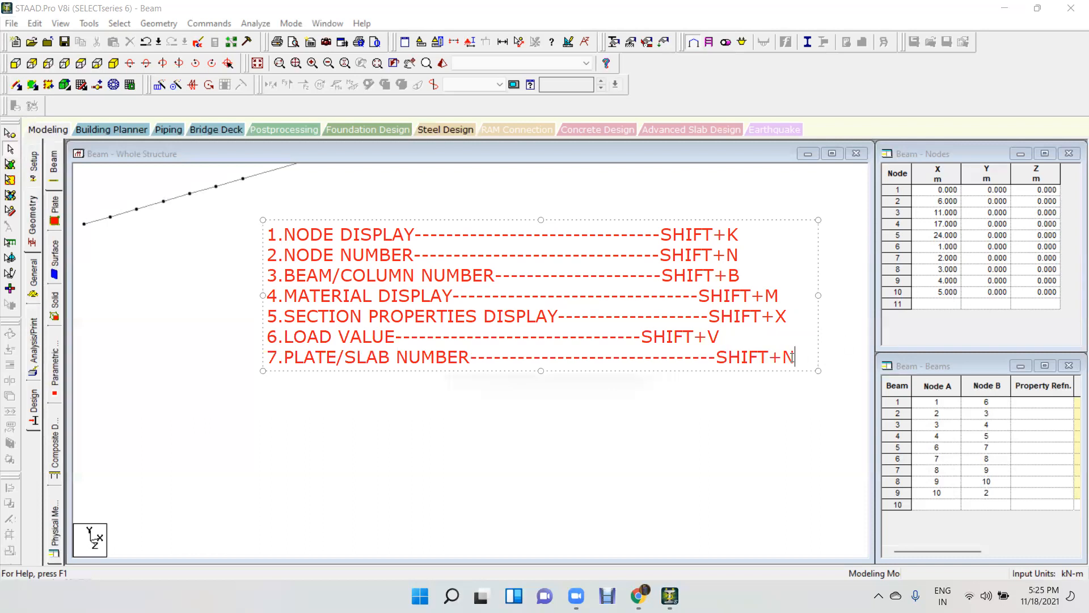
key(BackSpace)
text(P)
- Add an eighth annotation line reading "8.PLATE ORIENTATION", a dashed leader and "SHIFT+T"
key(Return)
text(8.PLATE)
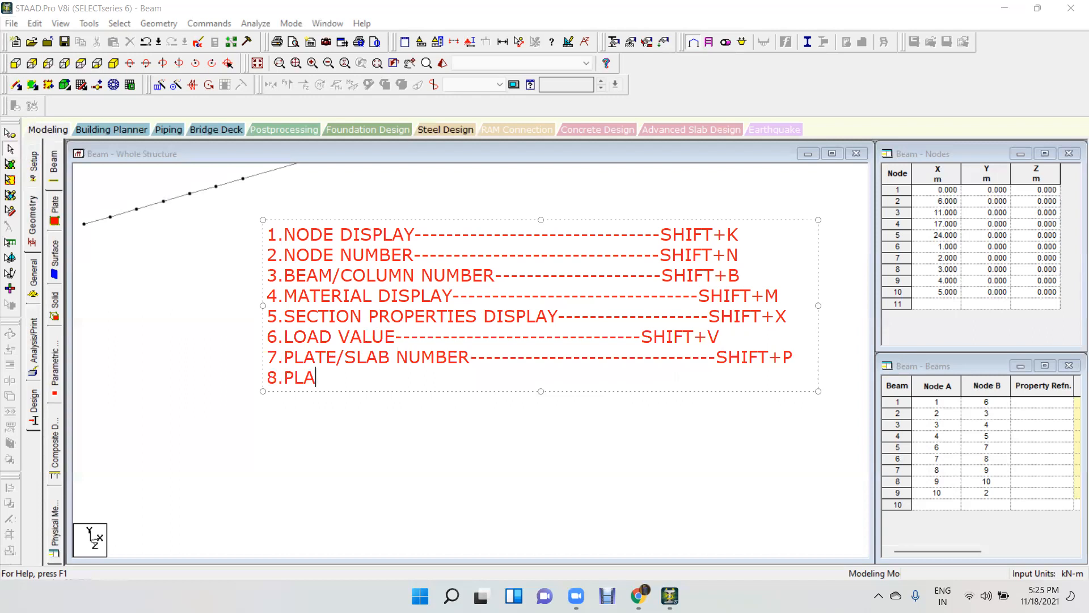
text(RIENTAT)
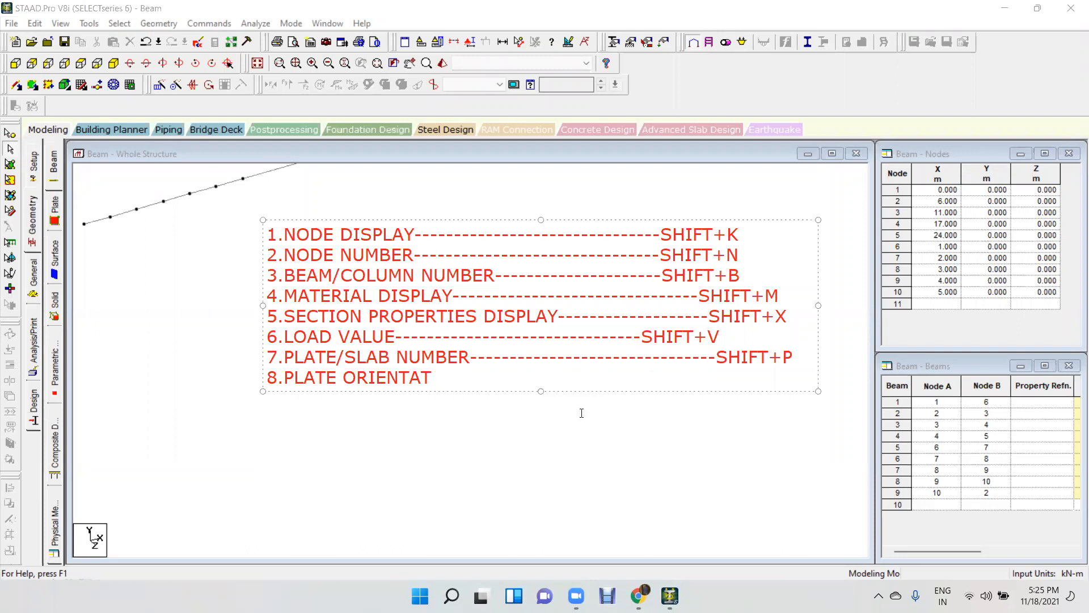
text(ION)
text(--------------------------------SHIFT+N)
key(BackSpace)
text(T)
- Add a ninth annotation line reading "9.BEAM/COLUMN ORIENTATION" and "SHIFT+O", with the dashed leader shortened to fit on one line
key(Return)
text(9)
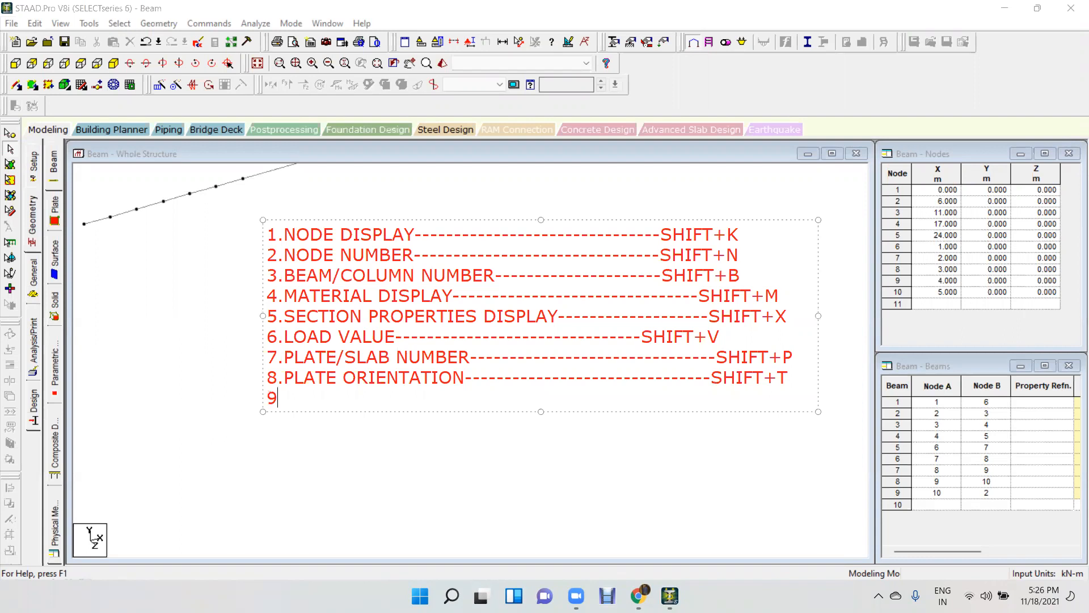
text(.BEAM/COLUMN)
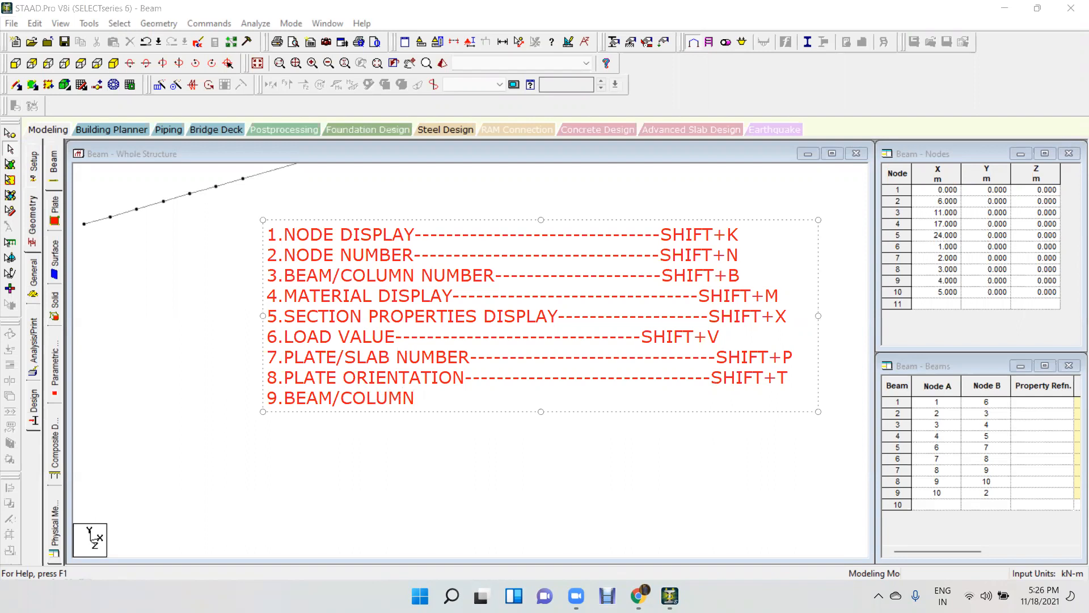
text( ORIENTATION)
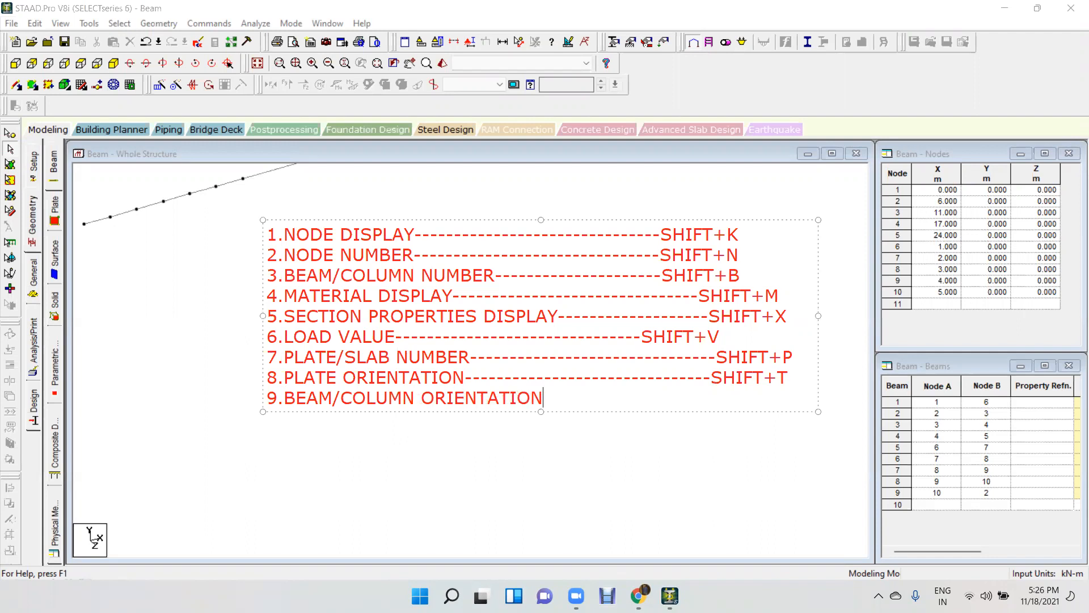
text(--------------------------------SHIFT+N)
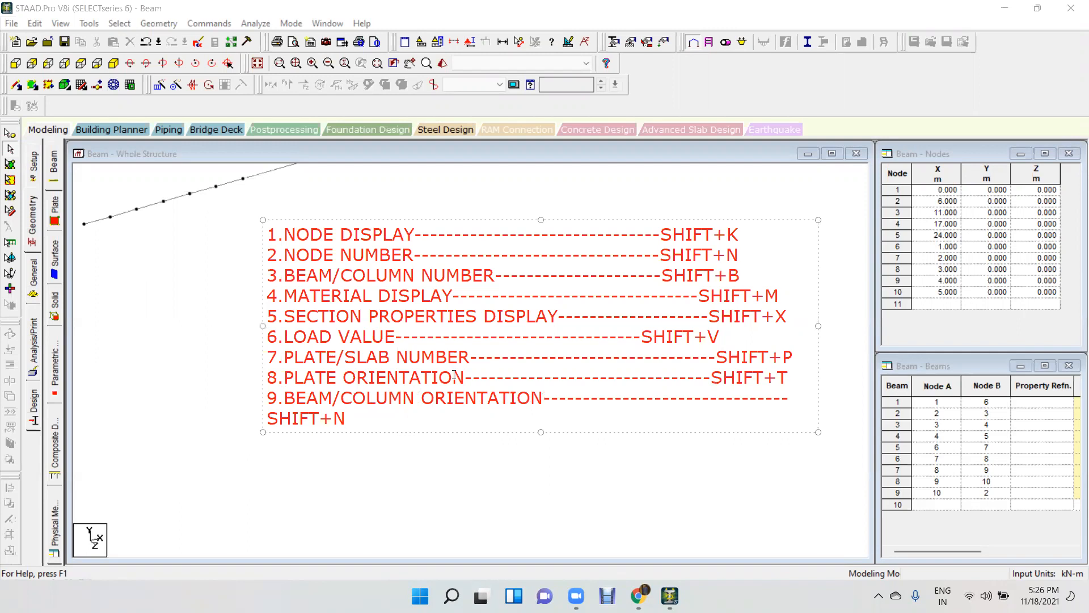
click(645, 397)
key(BackSpace)
key(BackSpace)
key(BackSpace)
key(BackSpace)
key(BackSpace)
key(BackSpace)
key(BackSpace)
key(BackSpace)
key(BackSpace)
key(BackSpace)
click(790, 393)
key(BackSpace)
text(O)
- Add a tenth annotation line reading "10.RUN ANALYSIS", a dashed leader and "CTRL+F5"
key(Return)
text(10.)
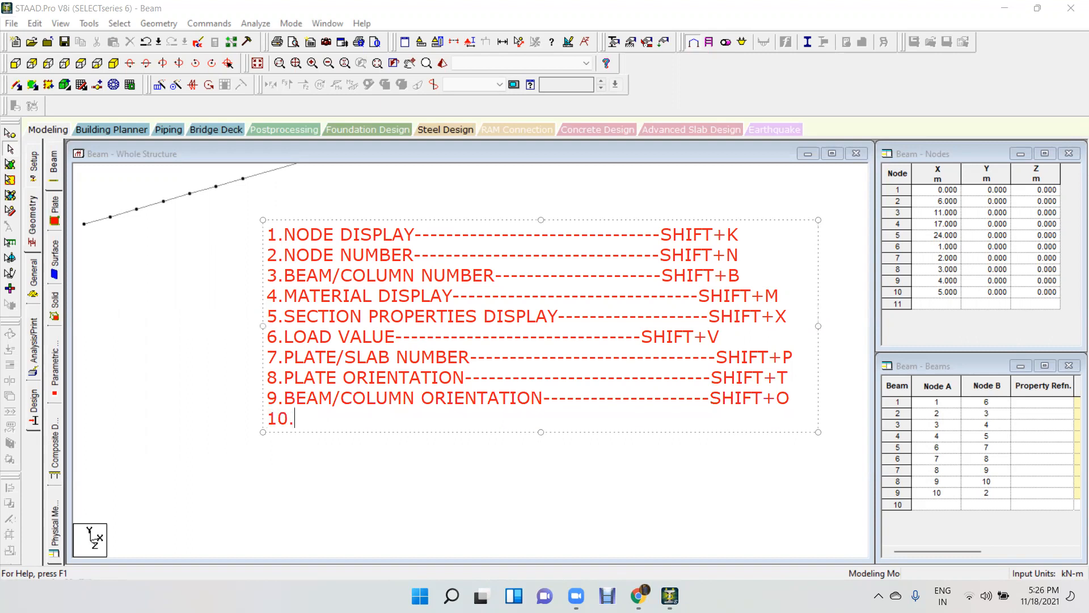
text(RUN ANALYSS)
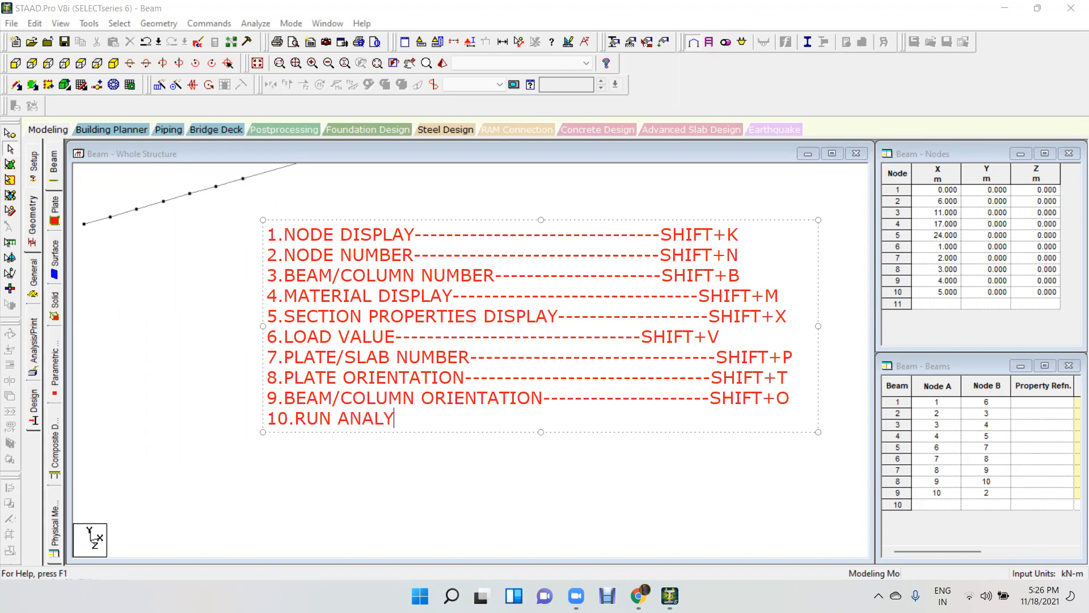
key(BackSpace)
text(IS)
text(--------------------------------SHIFT+N)
key(BackSpace)
key(BackSpace)
key(BackSpace)
key(BackSpace)
key(BackSpace)
key(BackSpace)
key(BackSpace)
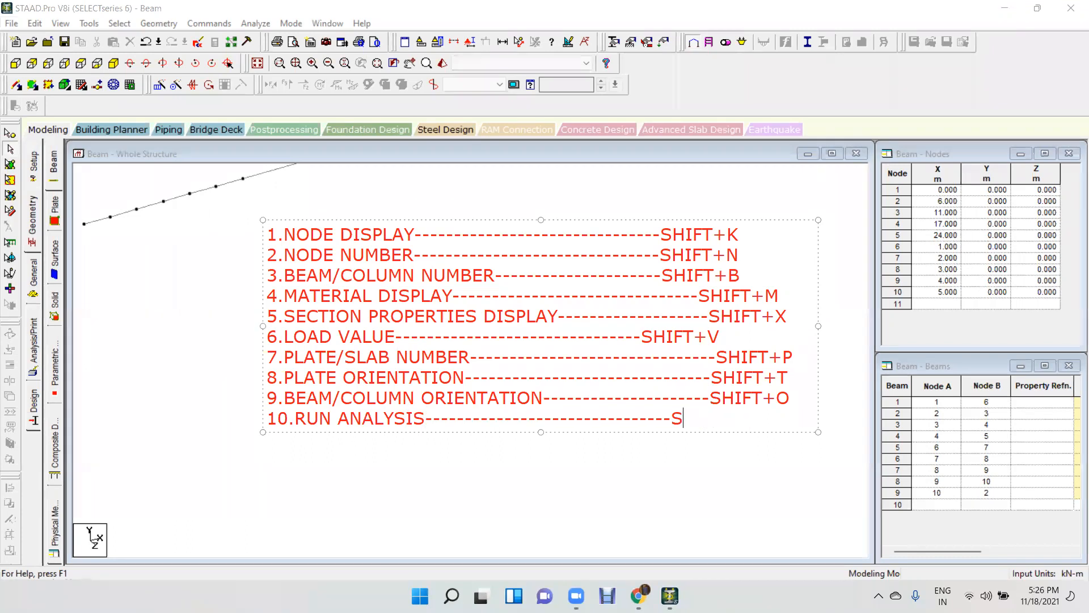
text(CTRL+F5)
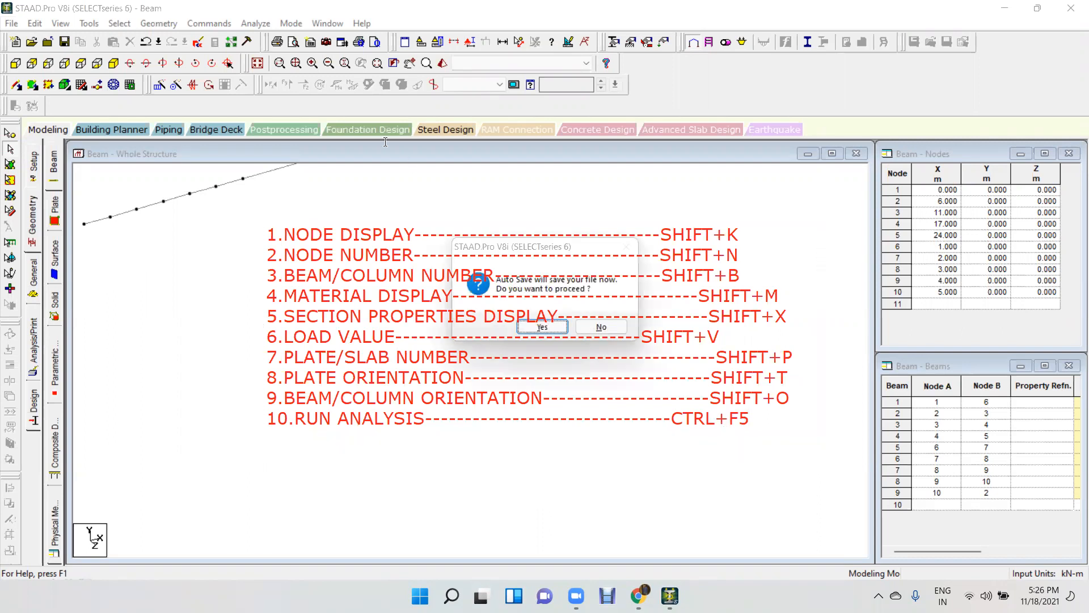
- Accept the auto save of the model file and display the whole structure
click(542, 327)
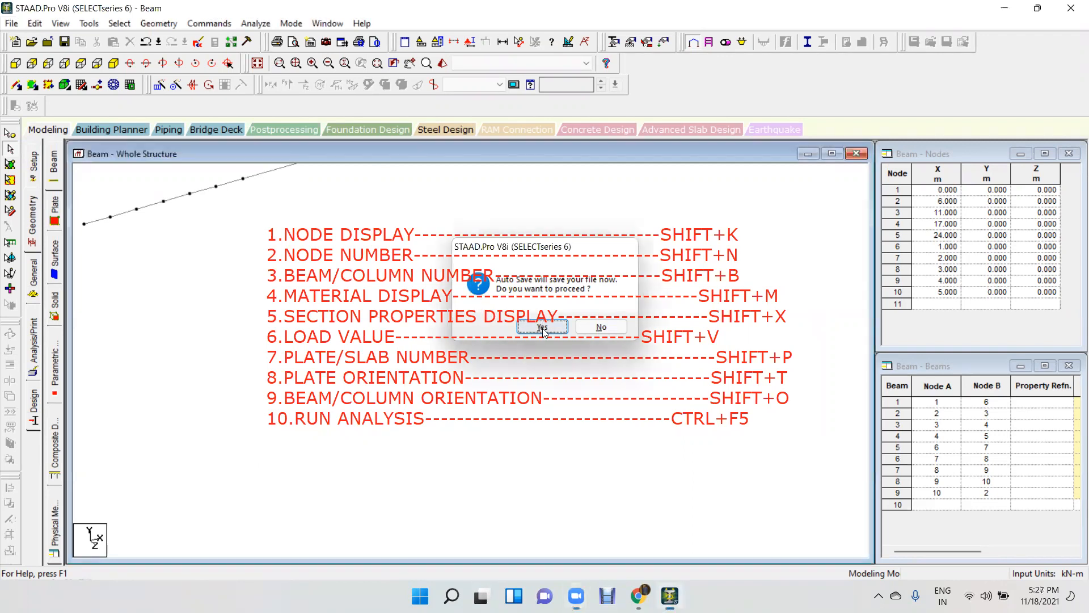
click(479, 319)
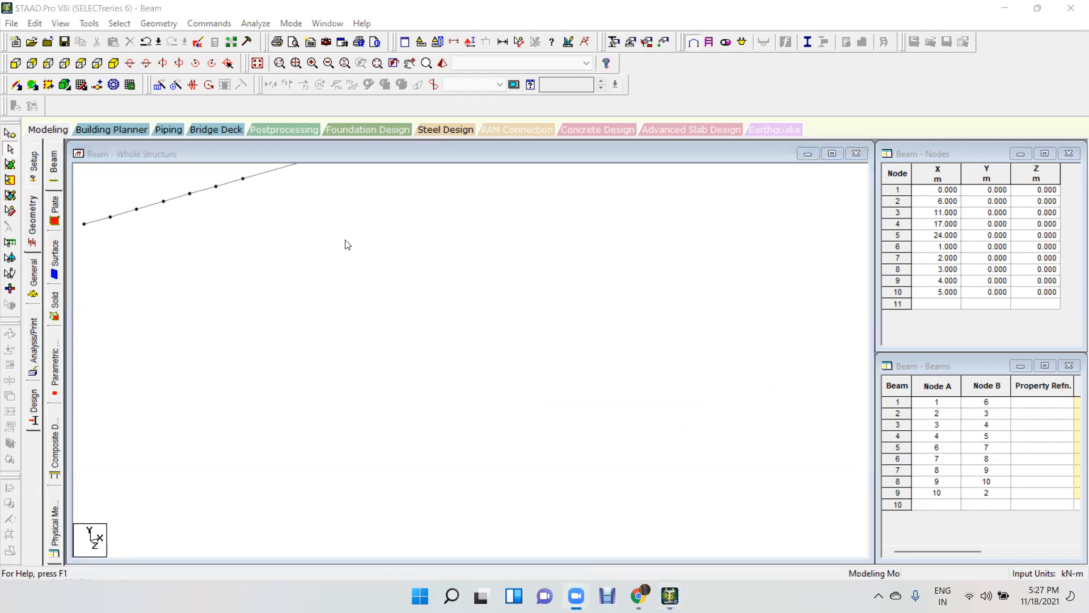
click(255, 63)
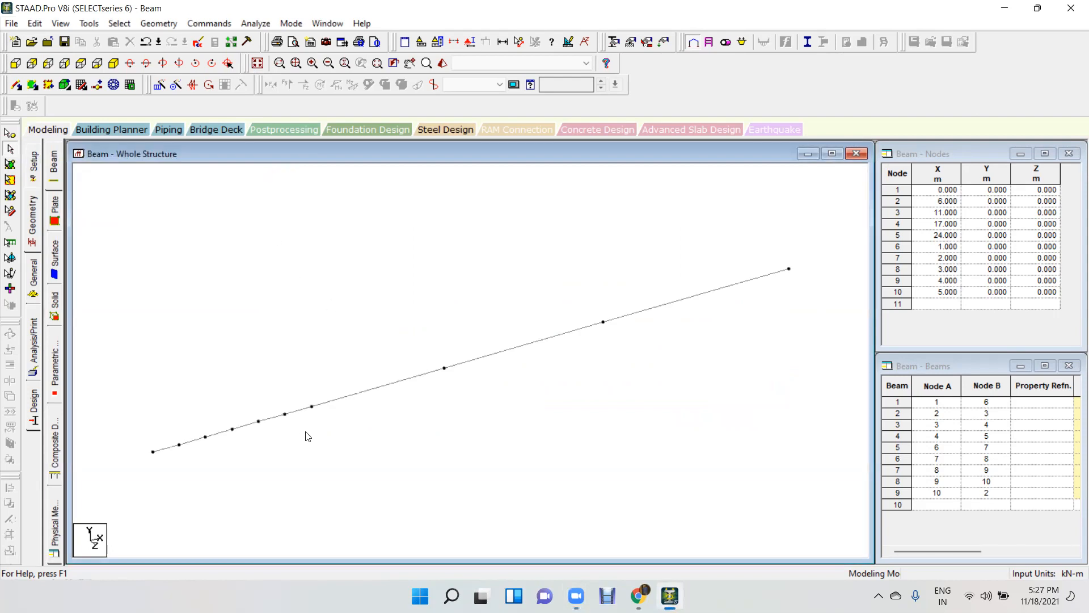
- Open the General section properties for the whole structure
click(34, 265)
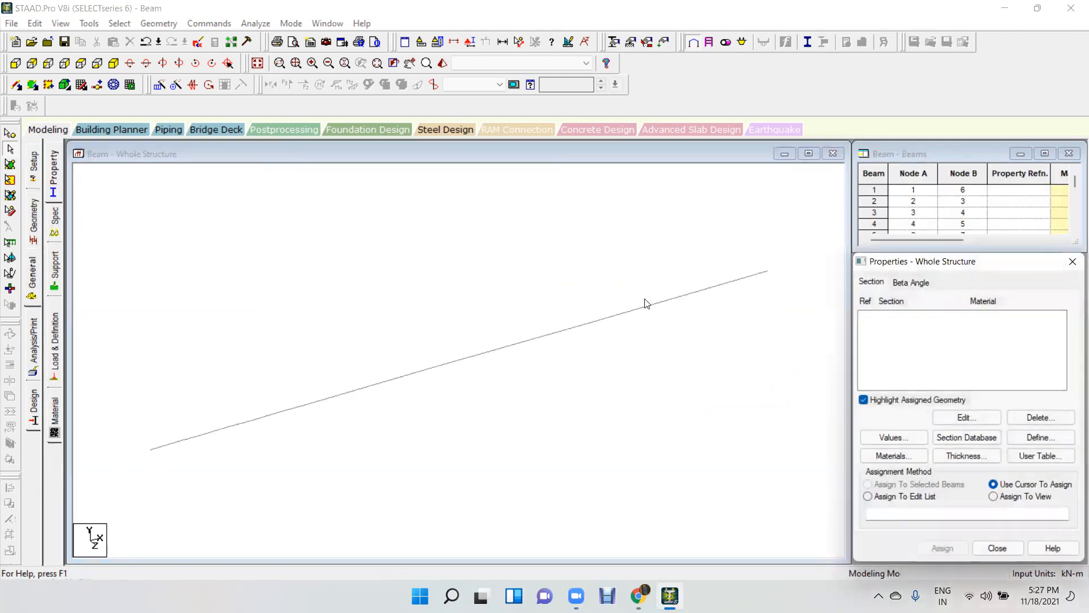
click(683, 306)
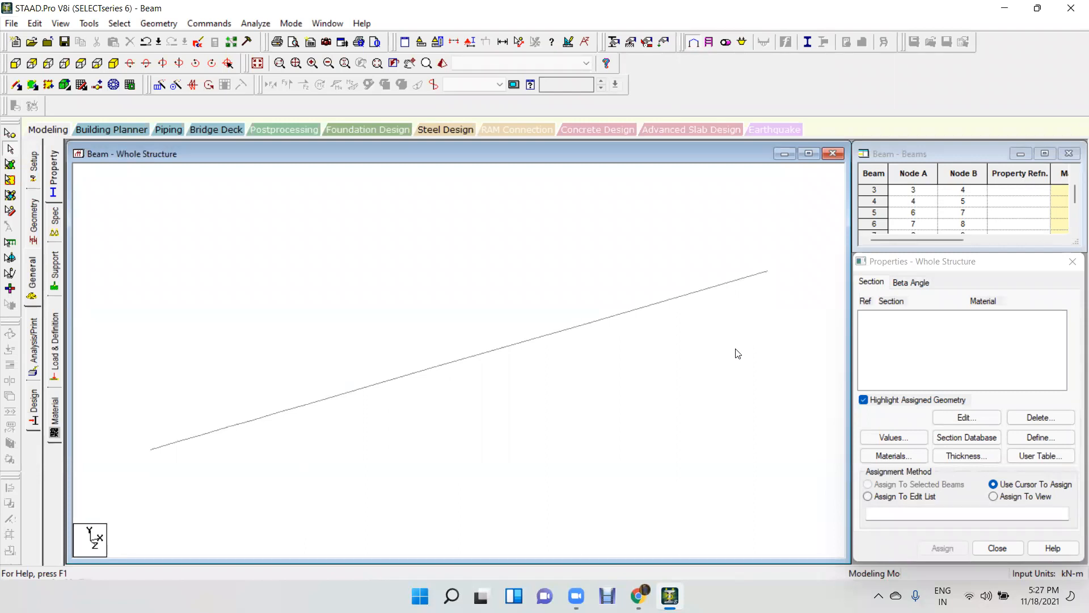
- Display the node points along the beam and toggle the node numbers on and off
key(shift+k)
key(shift+n)
key(shift+n)
key(shift+n)
key(shift+n)
- Toggle the beam numbers on and off several times, leaving them hidden, and display the node numbers
key(shift+b)
key(shift+b)
key(shift+b)
key(shift+b)
key(shift+b)
key(shift+b)
key(shift+n)
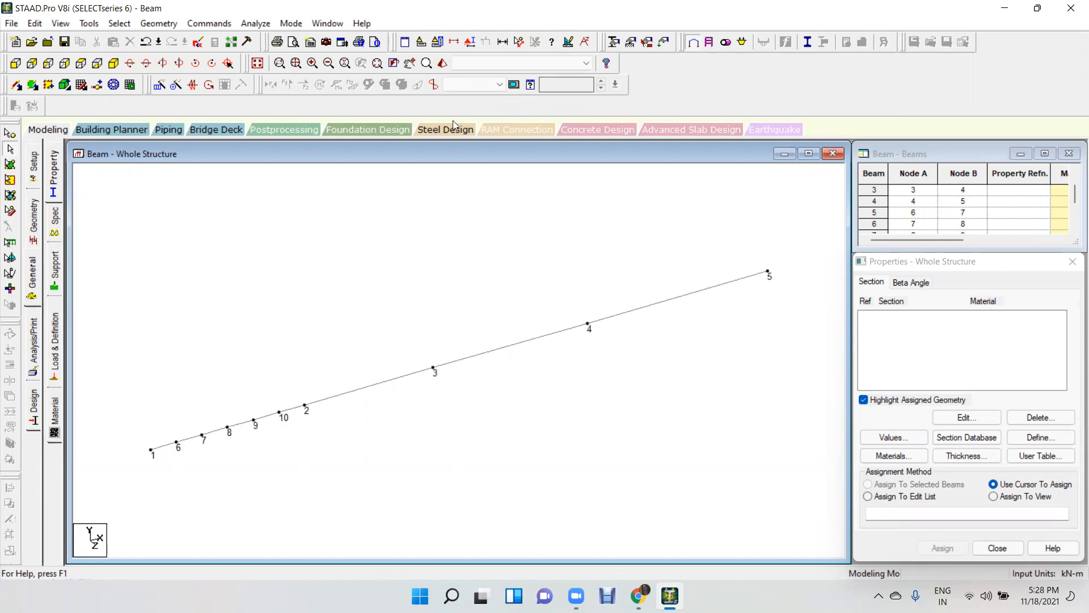
- Annotate the view with the heading "MERGE TOOL:-" and the line "MERGE CAN DONE FOR NODE & MEMBER BOTH.", widening the text box to fit
click(294, 221)
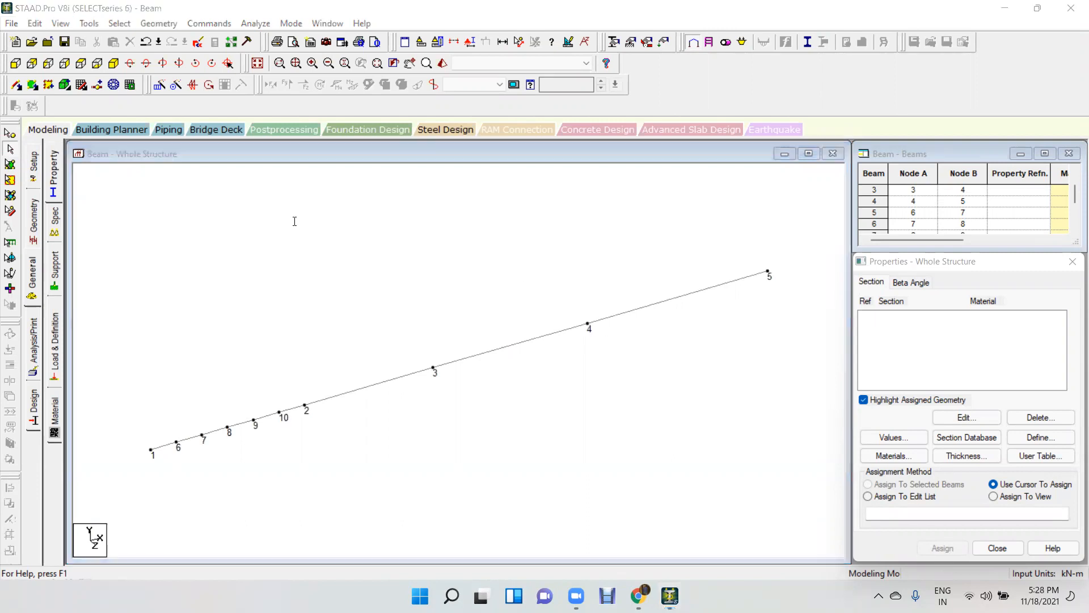
click(294, 221)
text(MERGE TOOL)
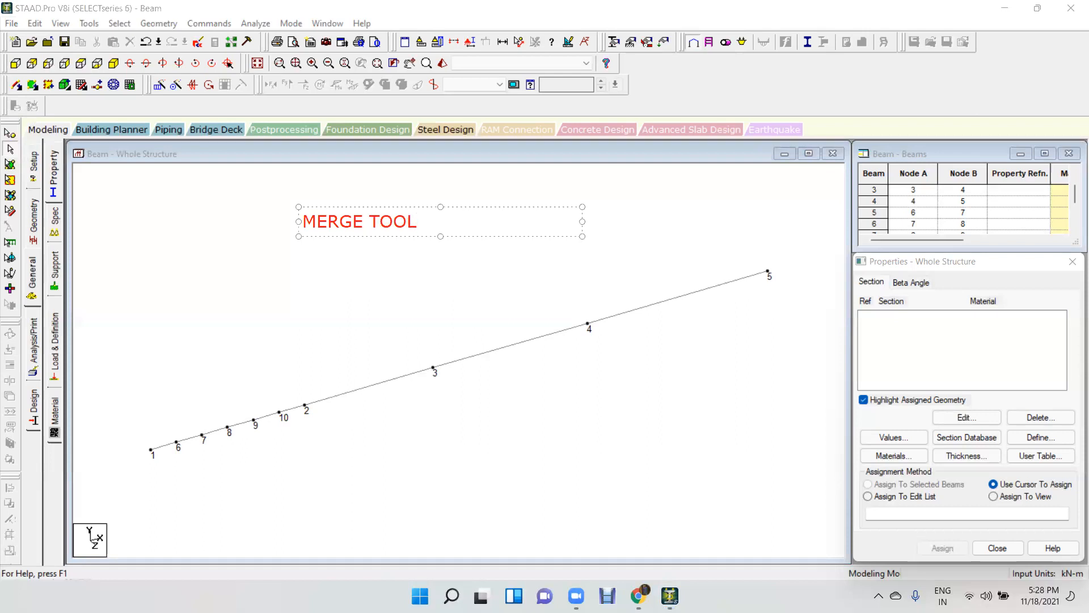
text(:-)
key(Return)
text(MER)
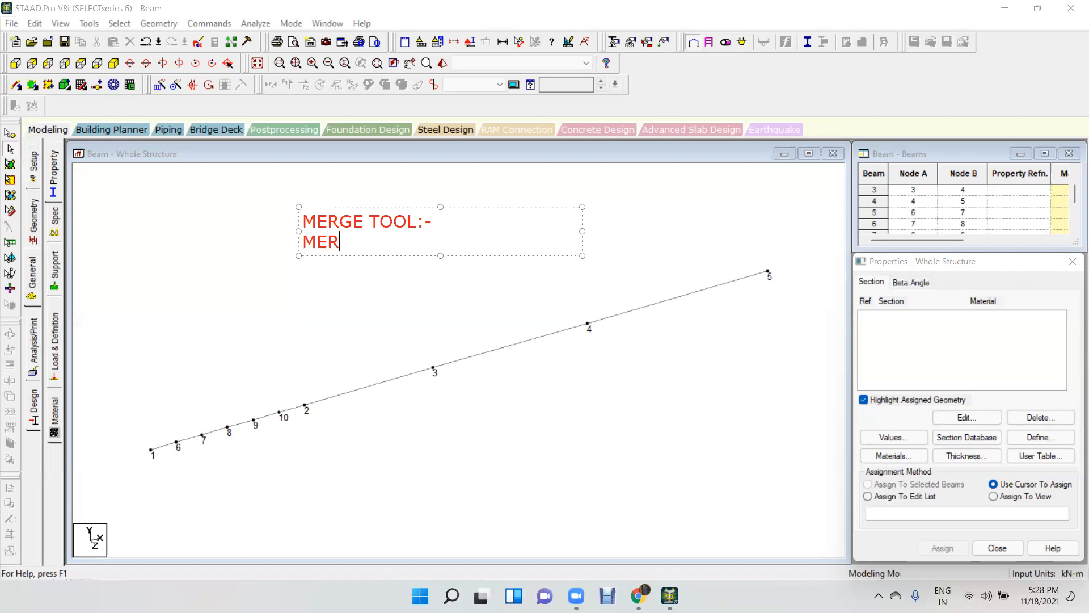
text(GE CAN DO)
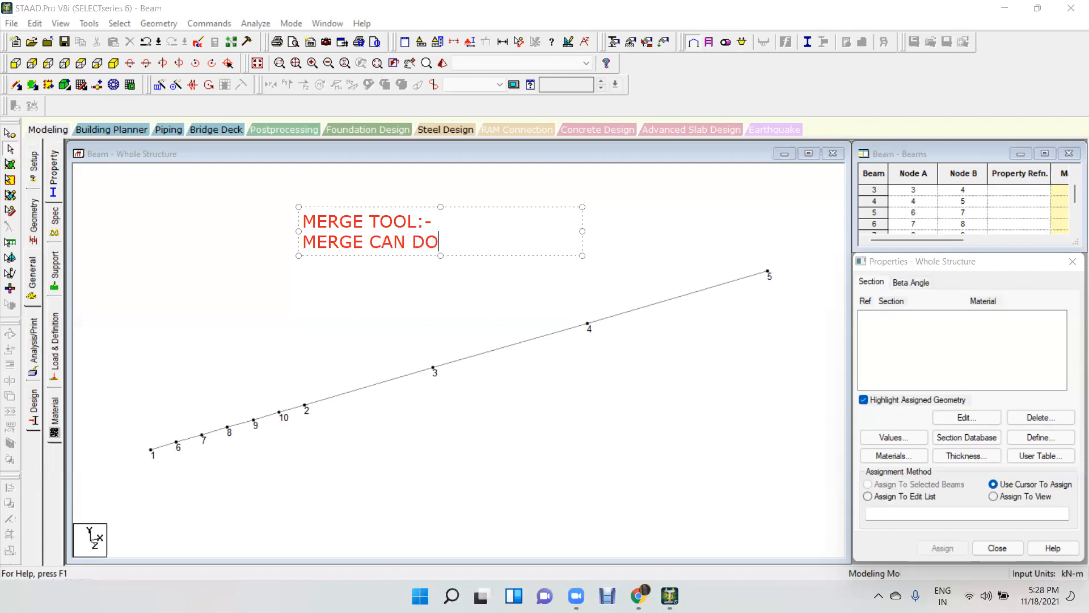
text(NE FOR NOD)
text(E )
text(& MEM)
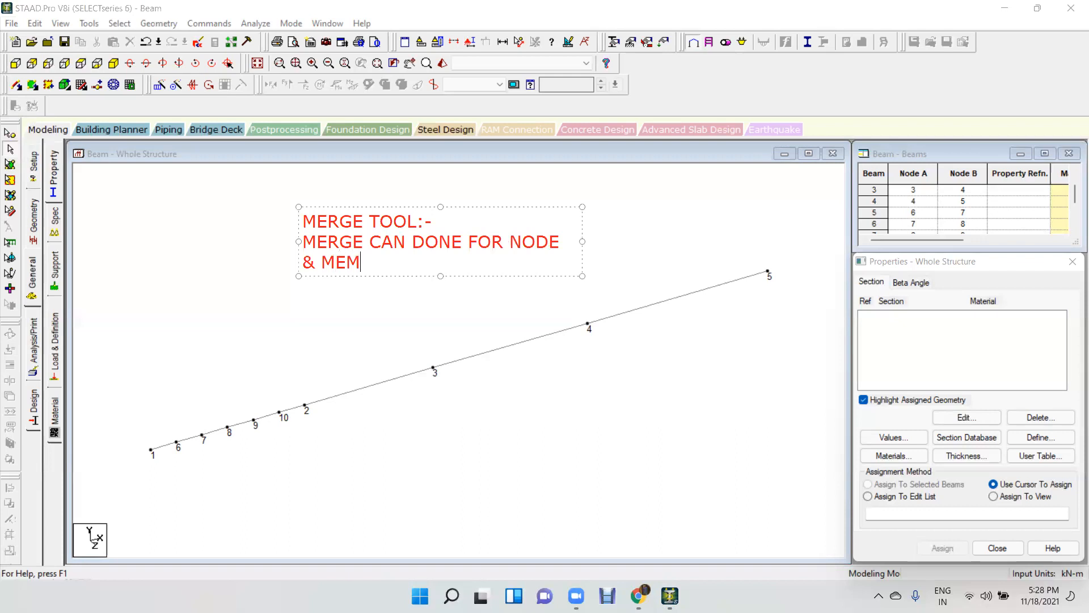
text(BER BOTH)
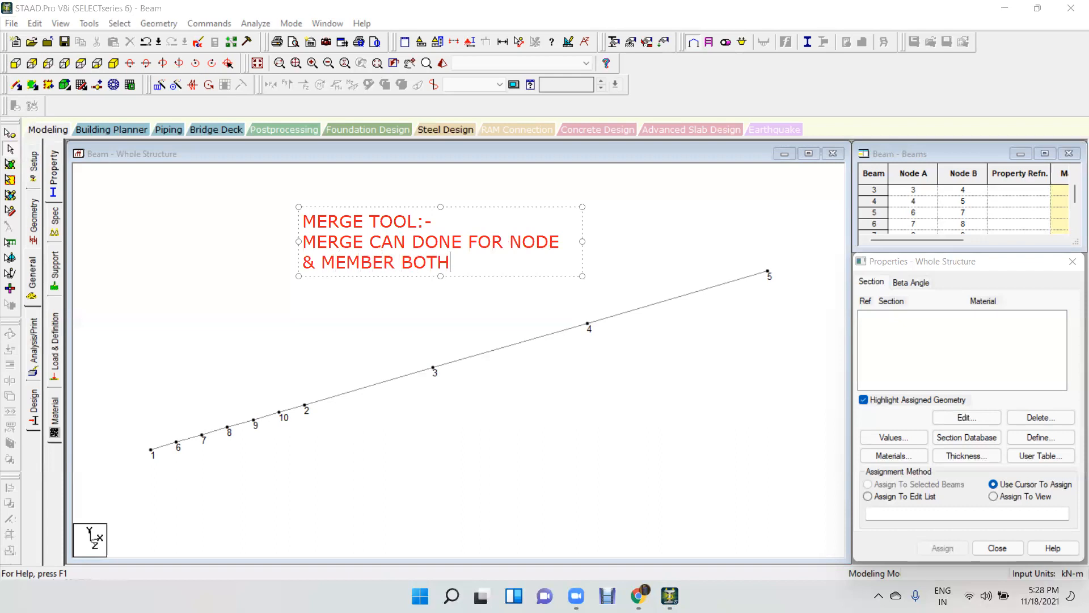
text(.)
drag(582, 241, 760, 225)
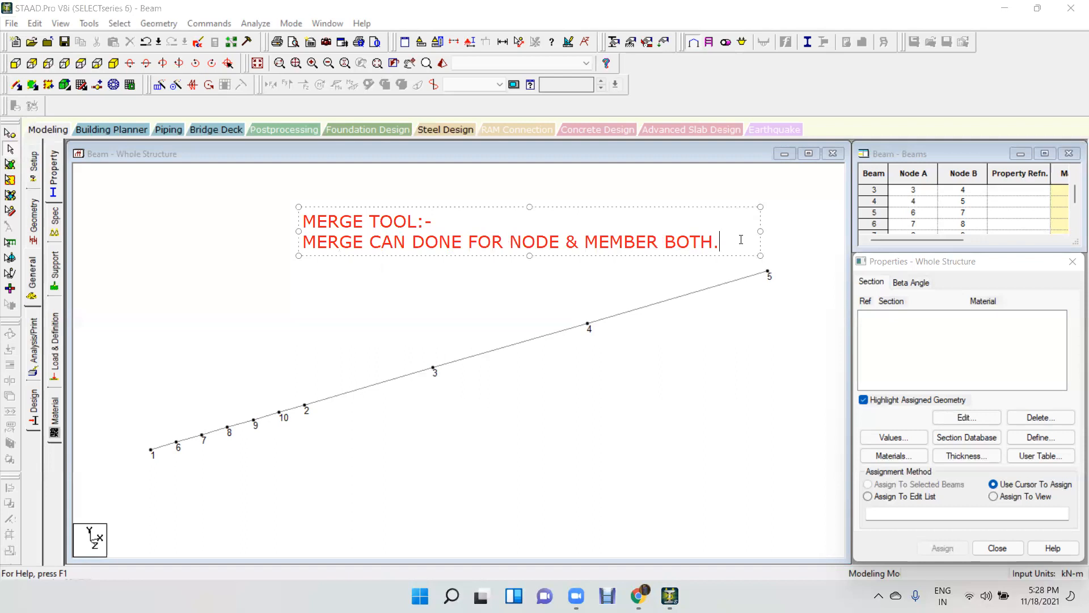
- Add the lines "------MERGE SELECTED NODE" and "------MERGE SELECTED MEMBER(BEAM,COLUMN)" to the merge annotation
key(Return)
text(------MERGE SELECTED NOF)
key(BackSpace)
text(DE)
key(Return)
text(------)
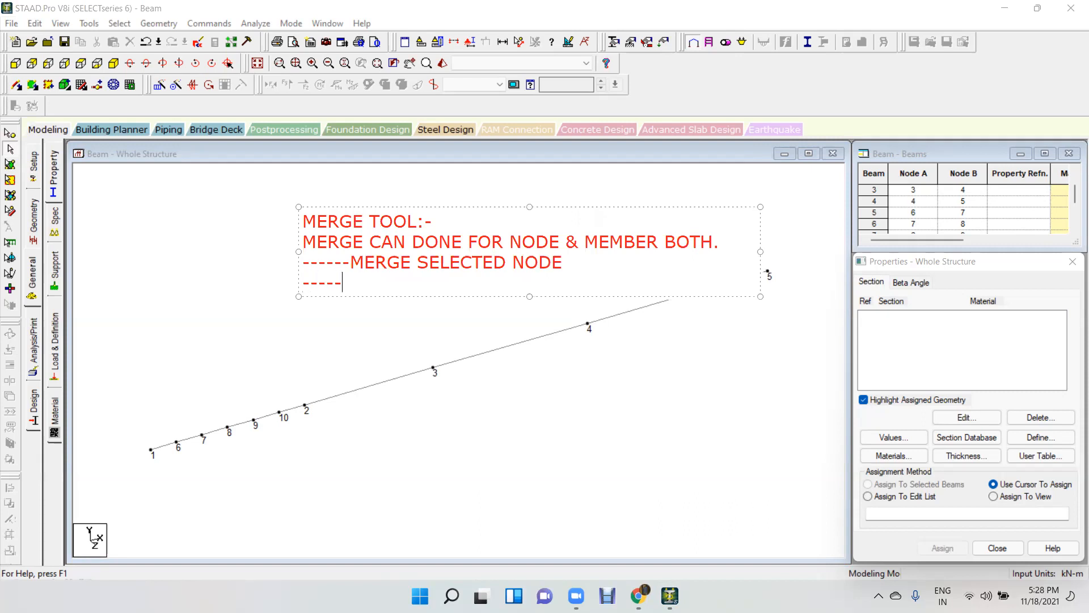
text(-MERGE SELE)
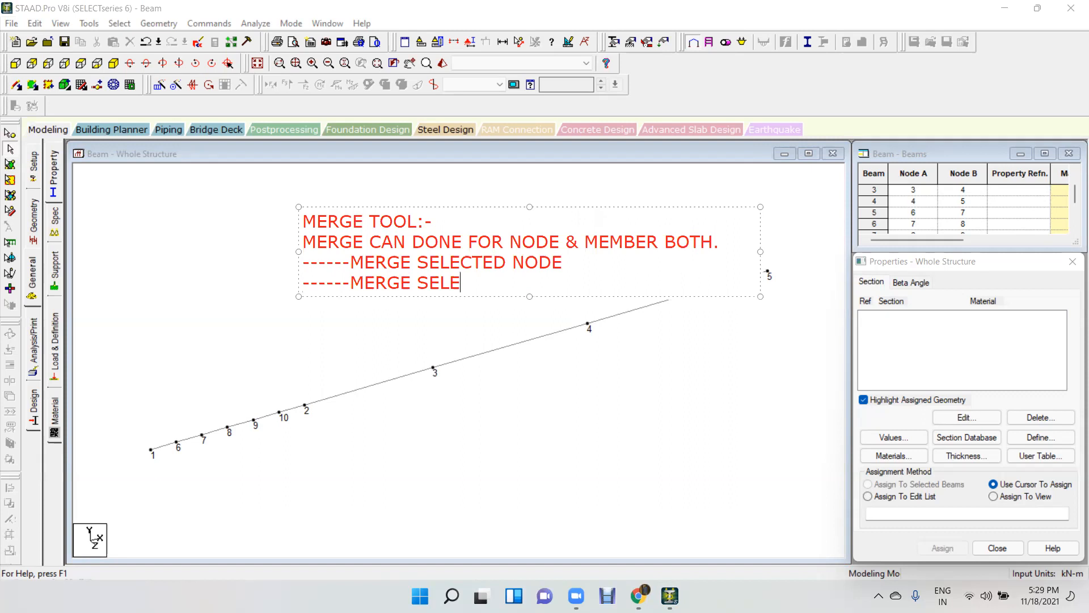
text(CTED MEMBER)
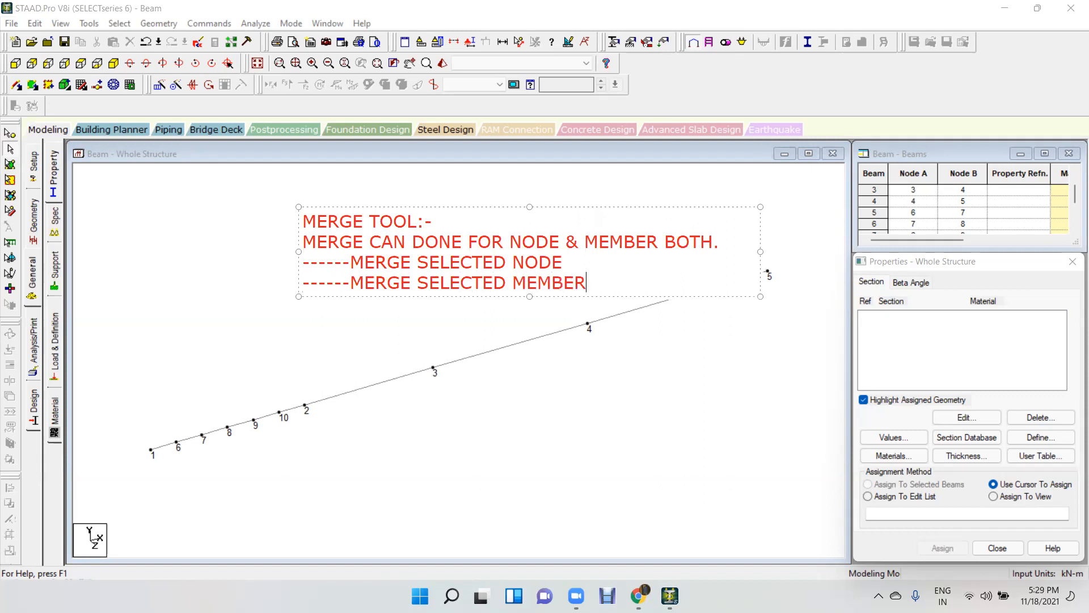
text((BEAM,COLUM)
text(N))
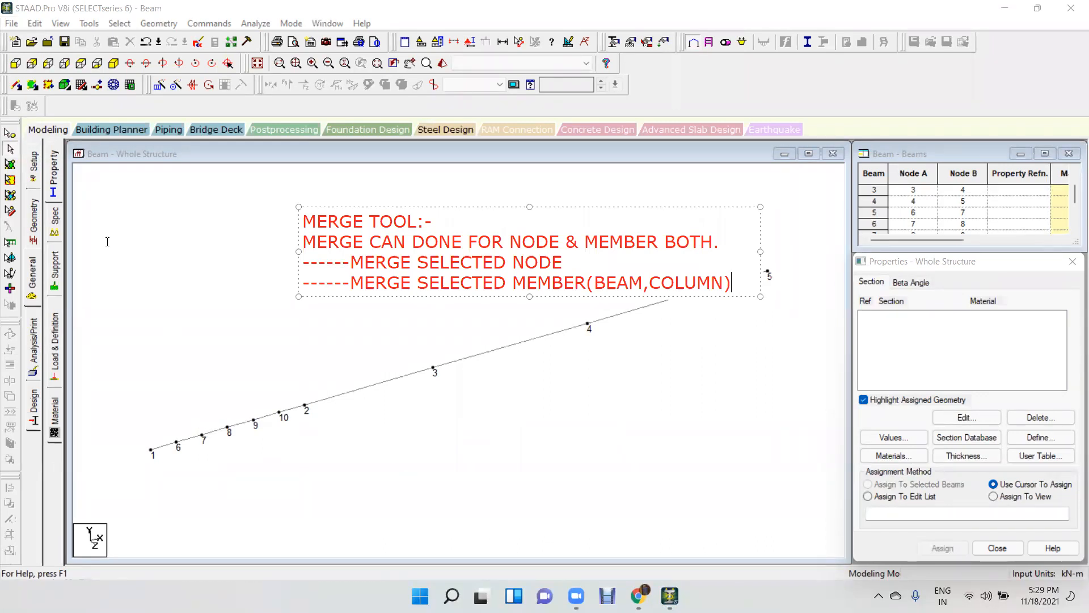
click(283, 100)
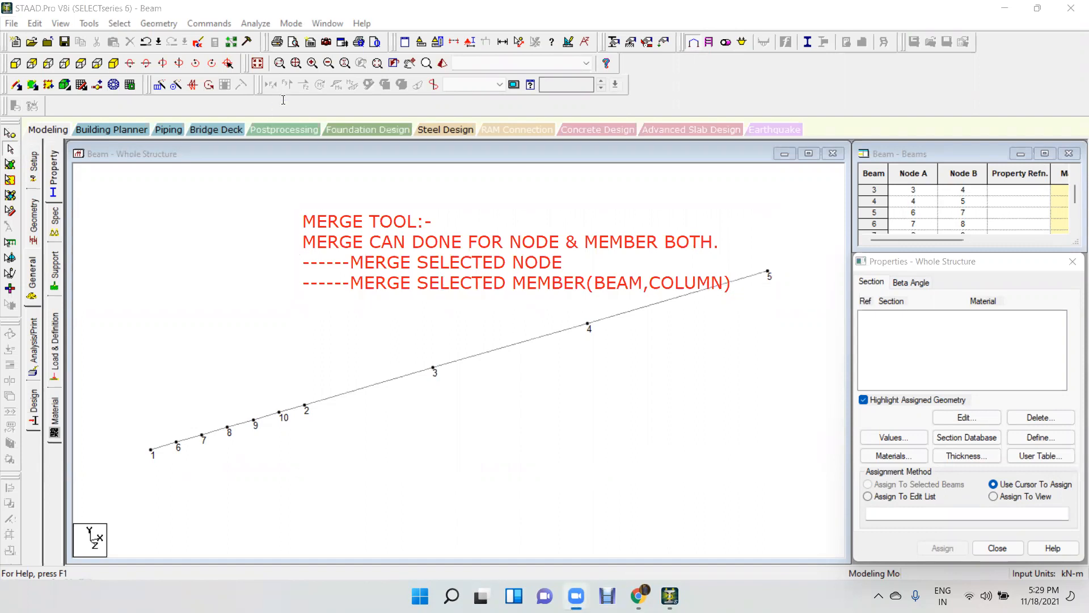
- Try deleting node 7 together with its connected beams, and undo the deletion
click(9, 136)
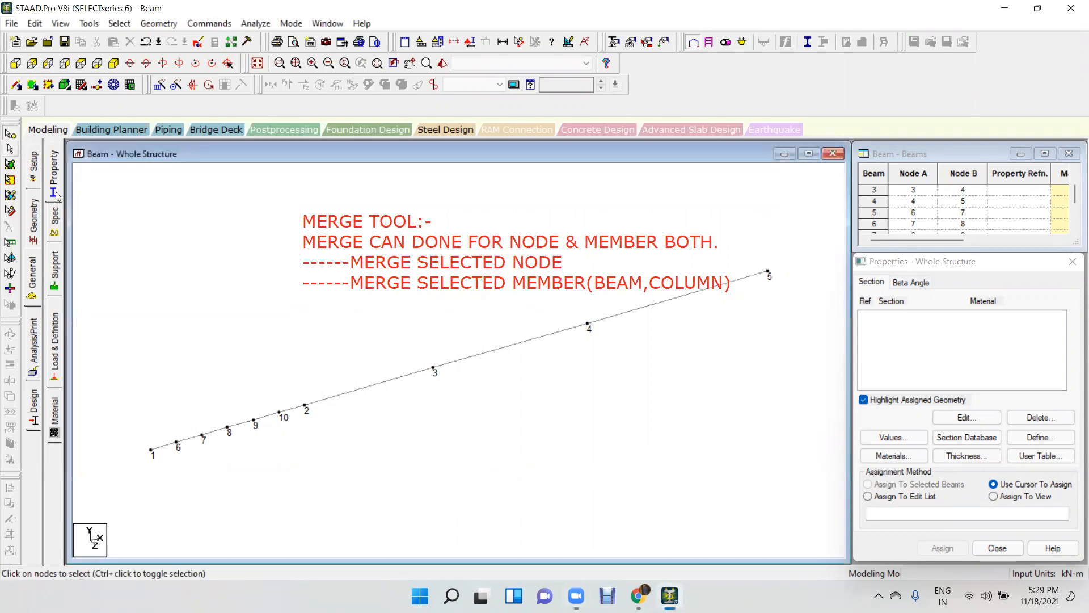
click(202, 435)
key(Delete)
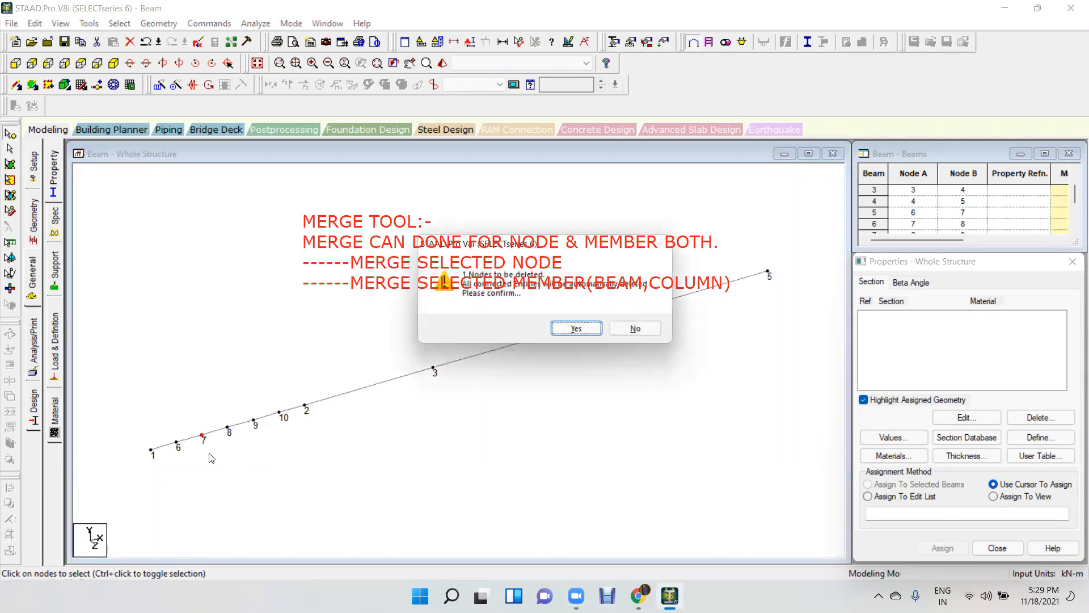
key(Return)
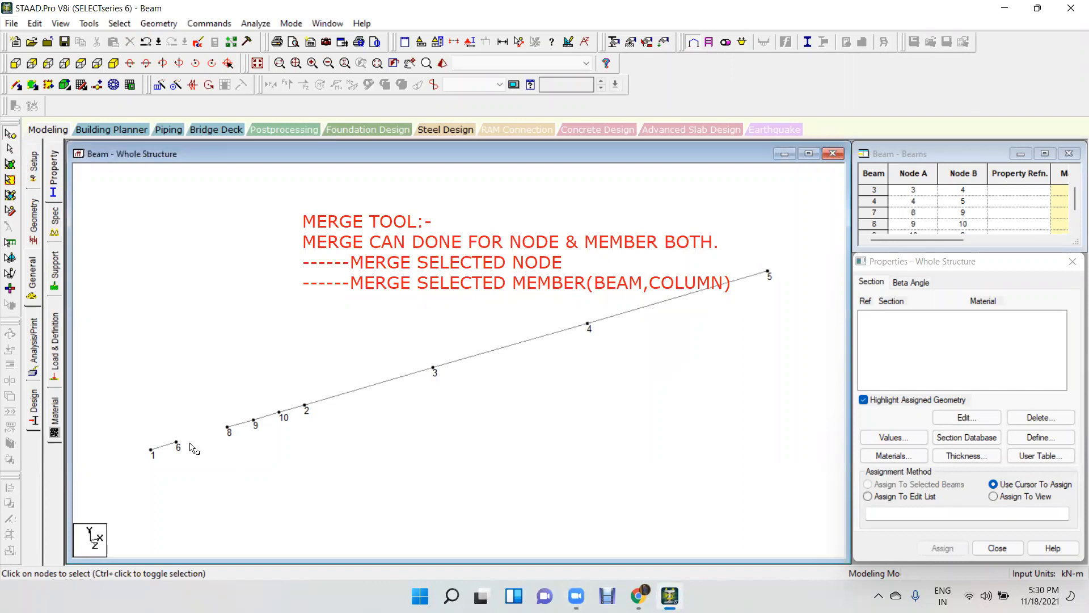
key(ctrl+z)
- Merge nodes 7, 8, 9 and 10 into one, keeping node 10, and clear the selection
drag(257, 408, 200, 449)
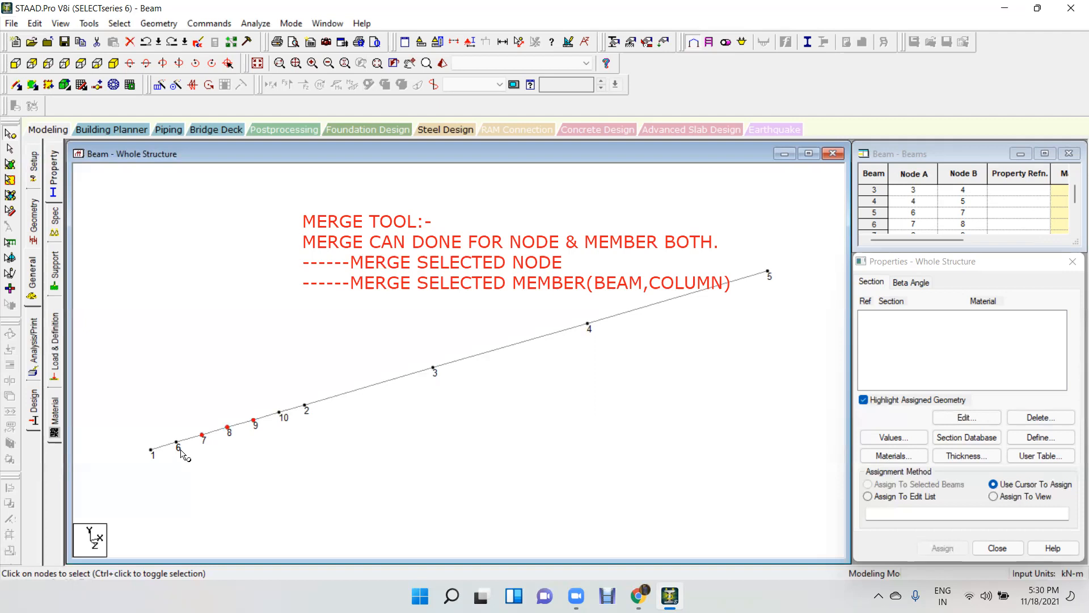
ctrl+click(279, 413)
click(159, 25)
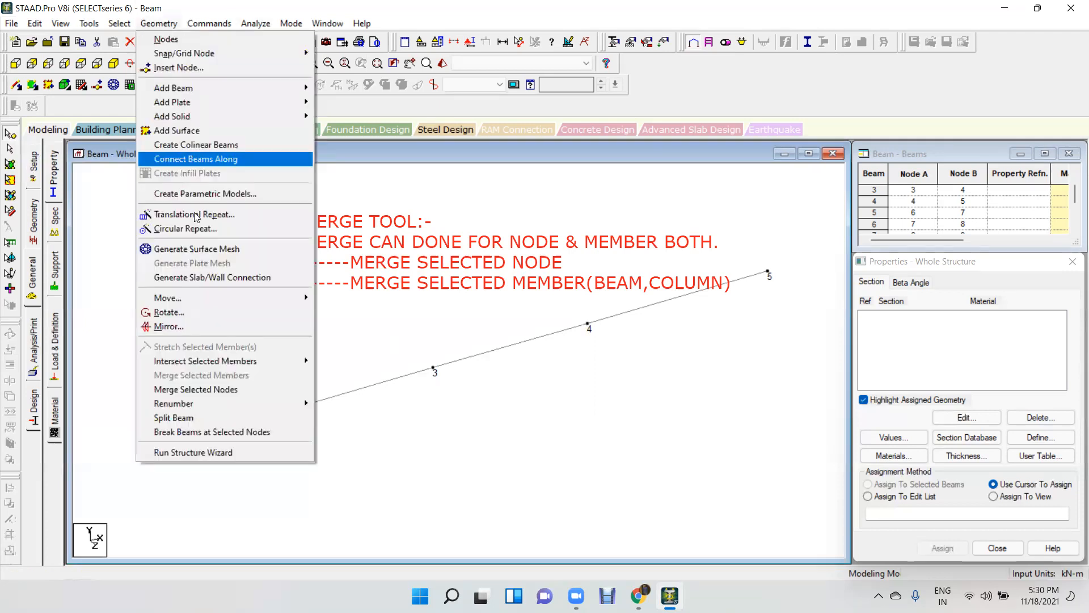
click(234, 389)
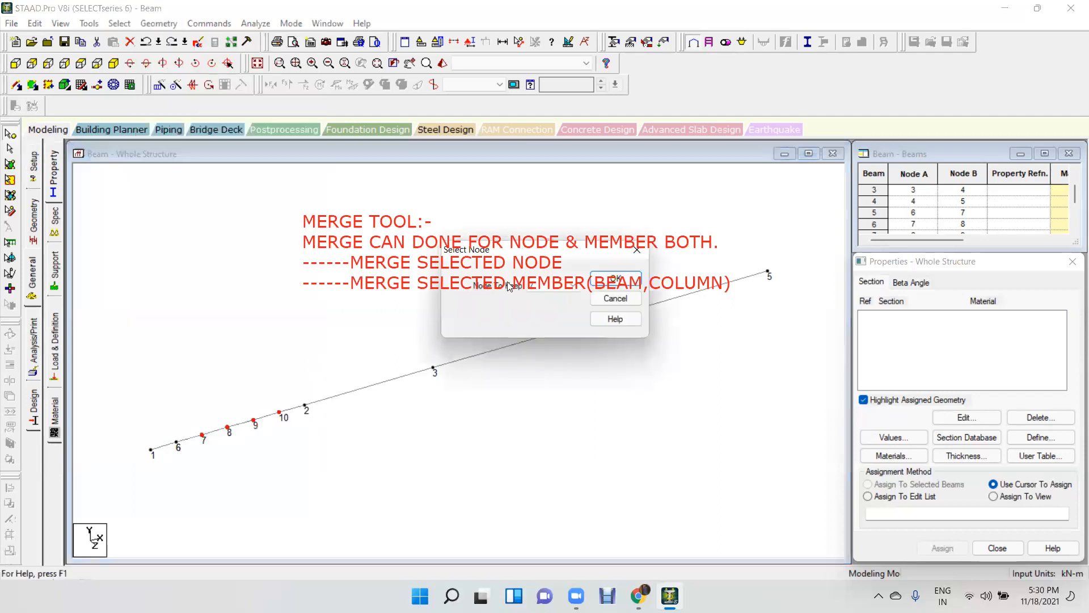
drag(544, 257, 819, 167)
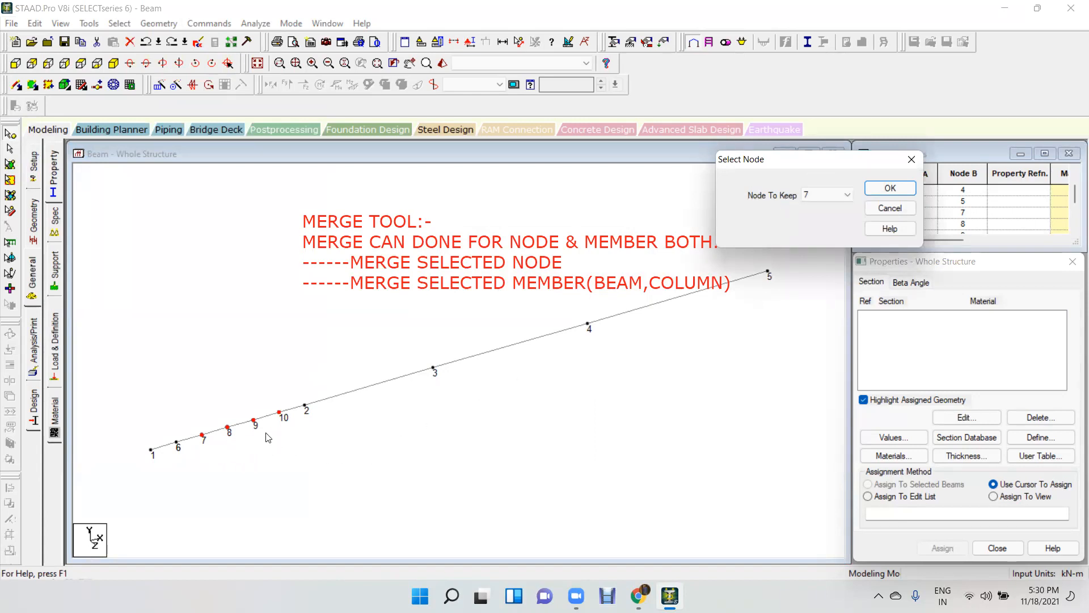
click(838, 195)
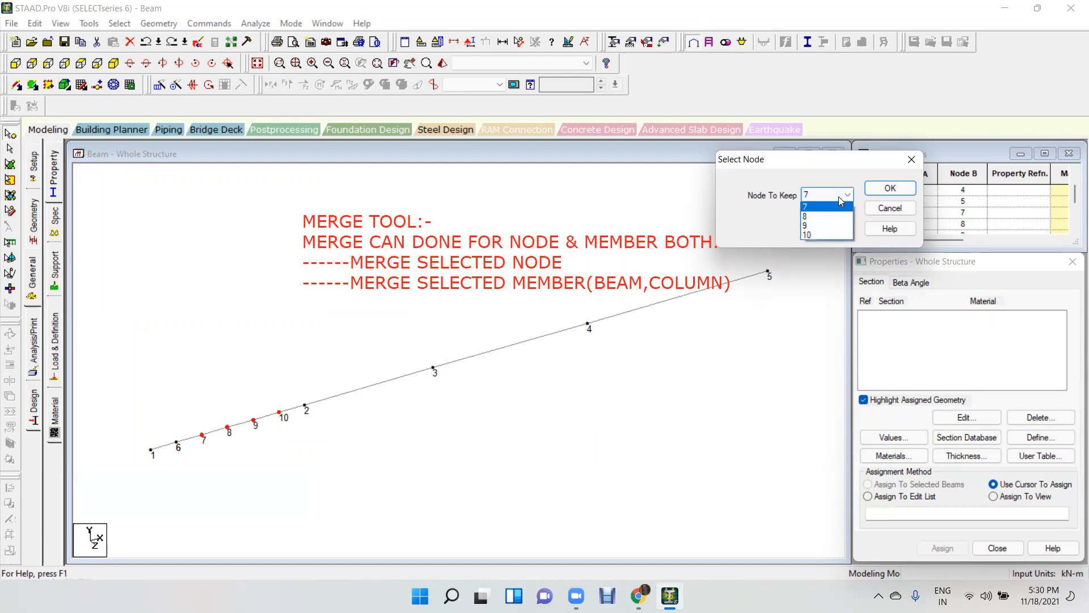
click(818, 235)
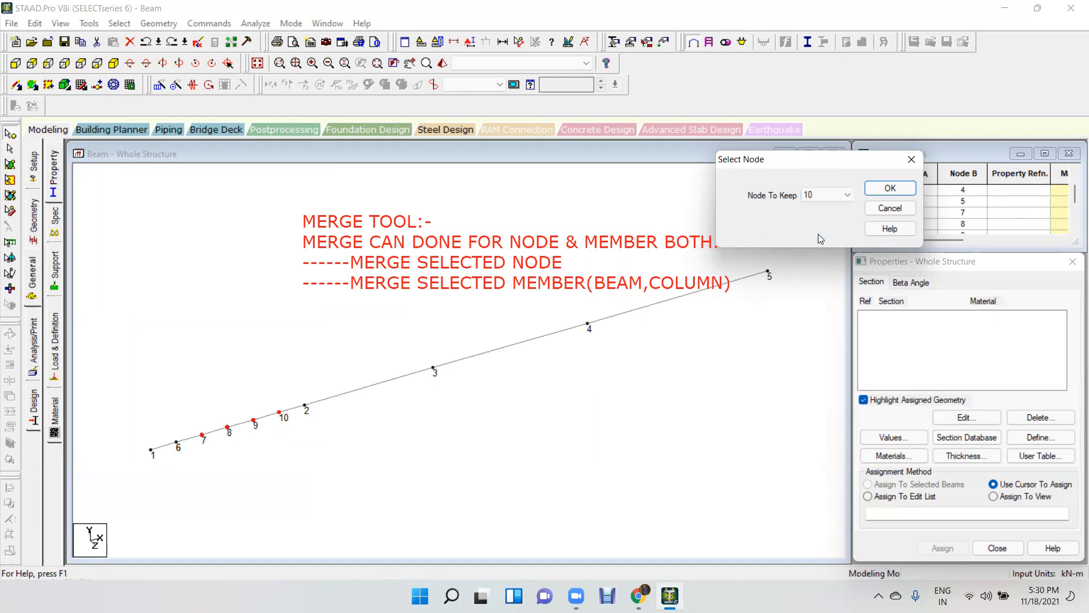
click(890, 188)
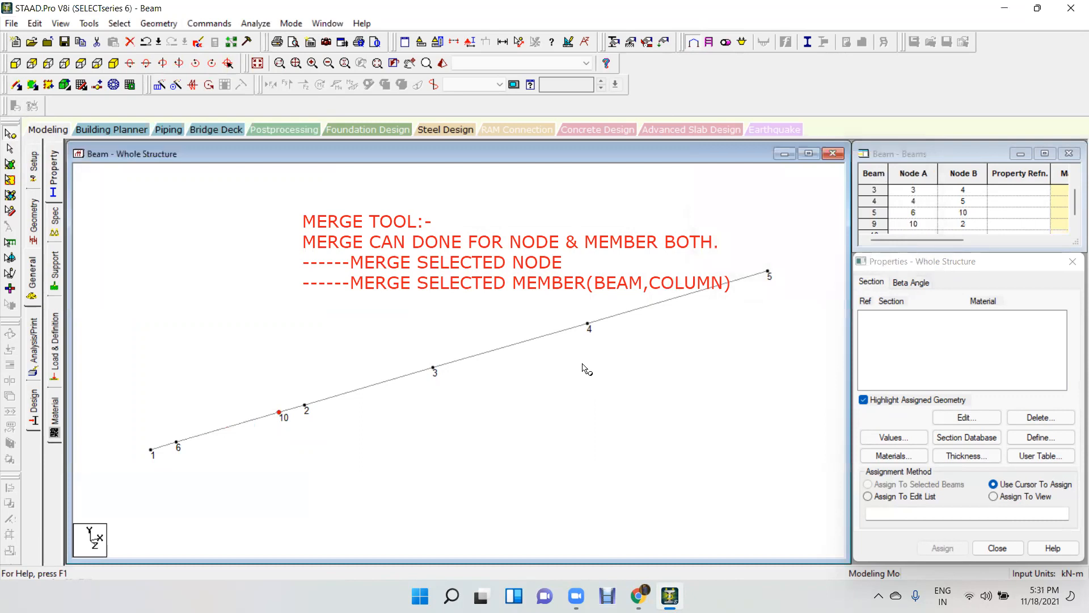
click(367, 436)
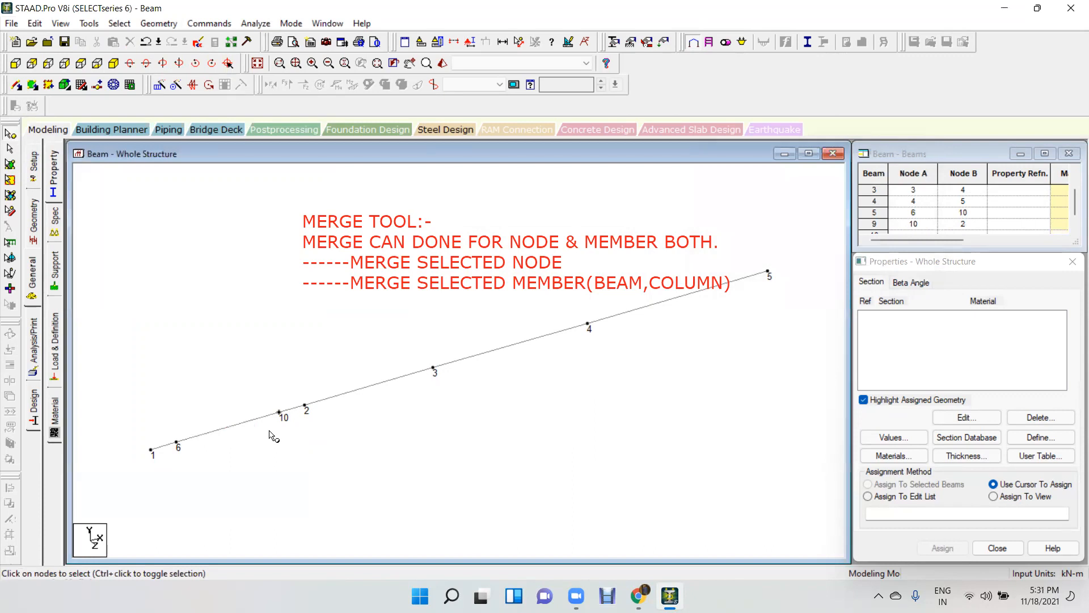
- Switch to beam selection and display the beam numbers instead of the node numbers
click(10, 148)
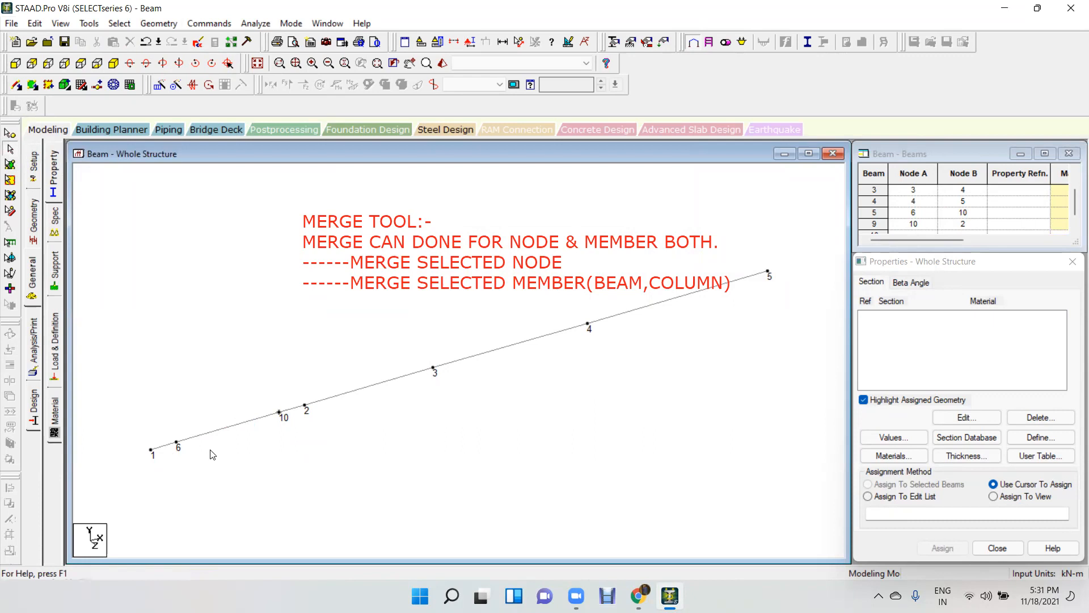
key(shift+n)
key(shift+b)
- Merge beams 1, 5 and 9 into a single member, retaining beam number 1
drag(300, 386, 153, 477)
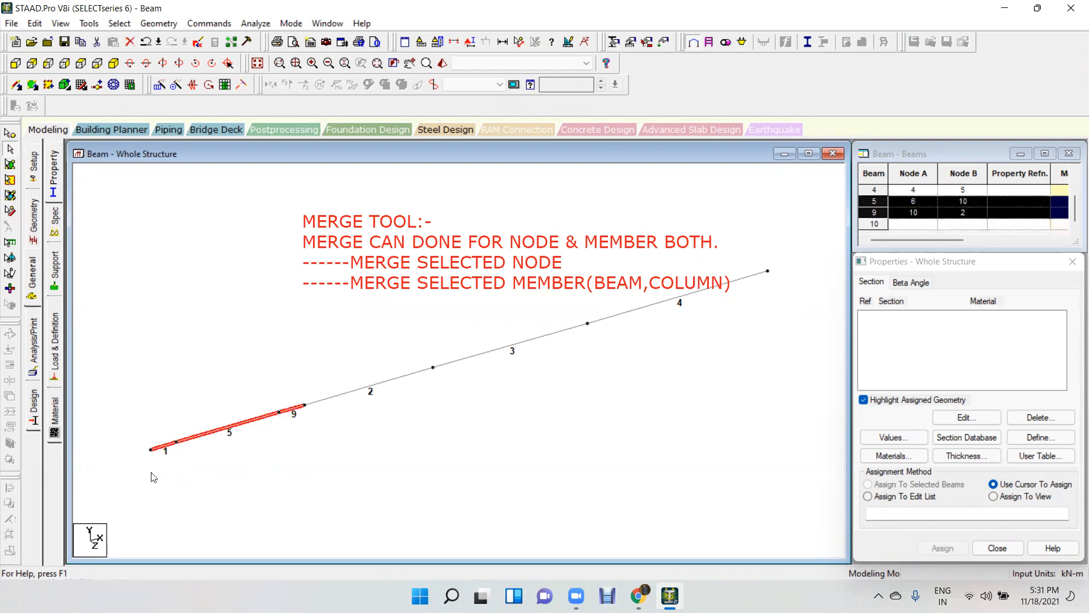
click(151, 23)
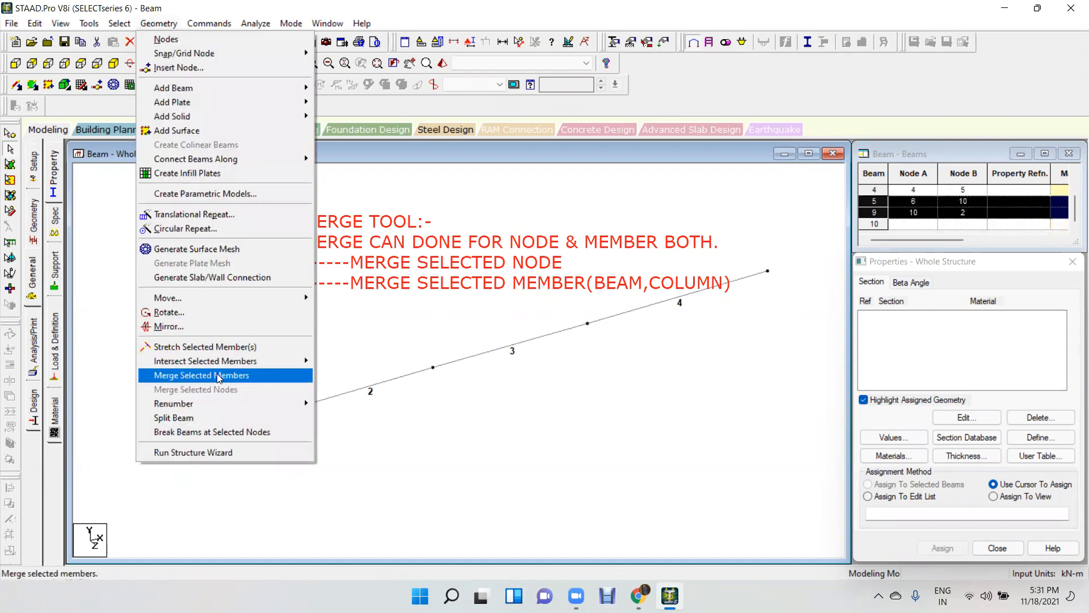
click(218, 376)
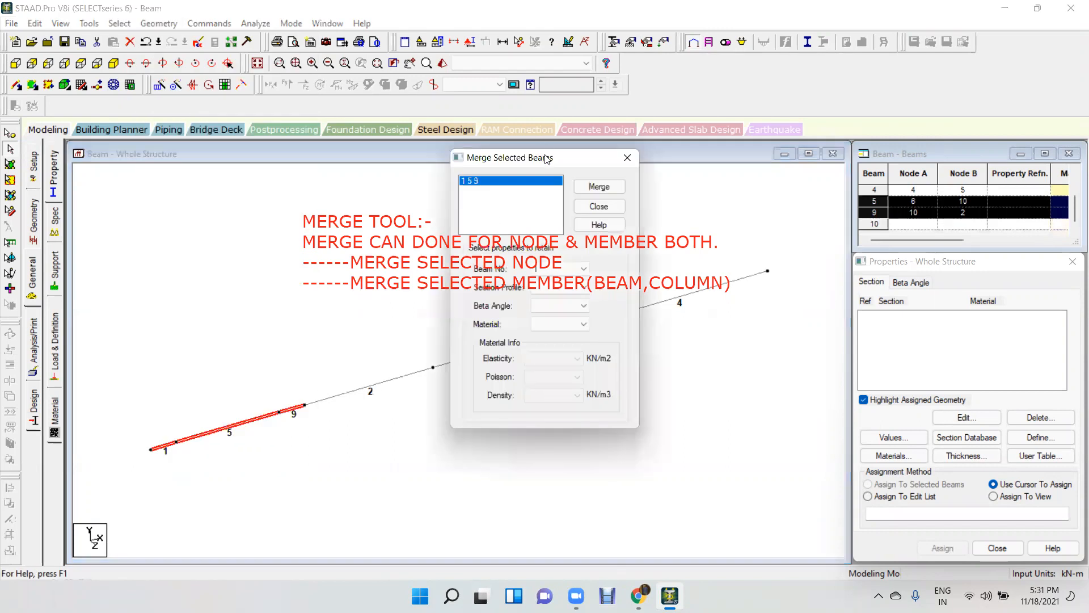
drag(521, 163, 151, 94)
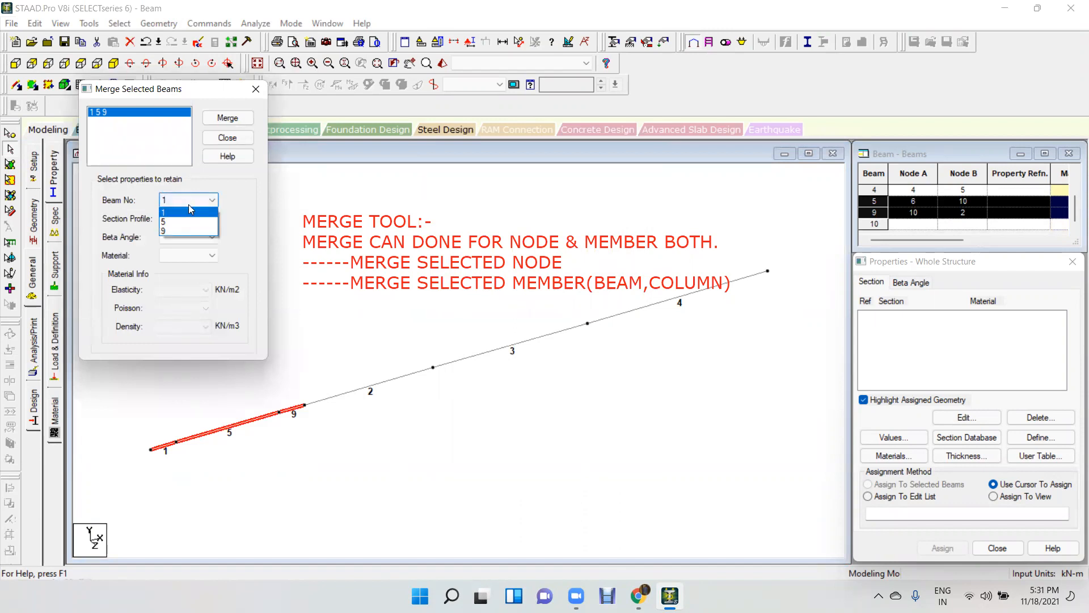
click(181, 213)
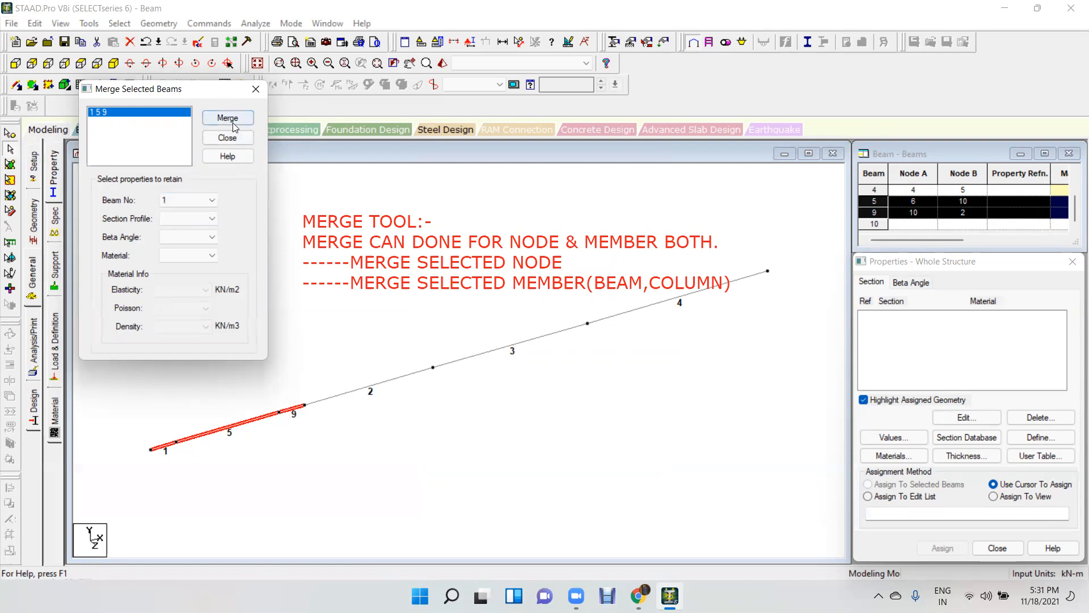
click(169, 199)
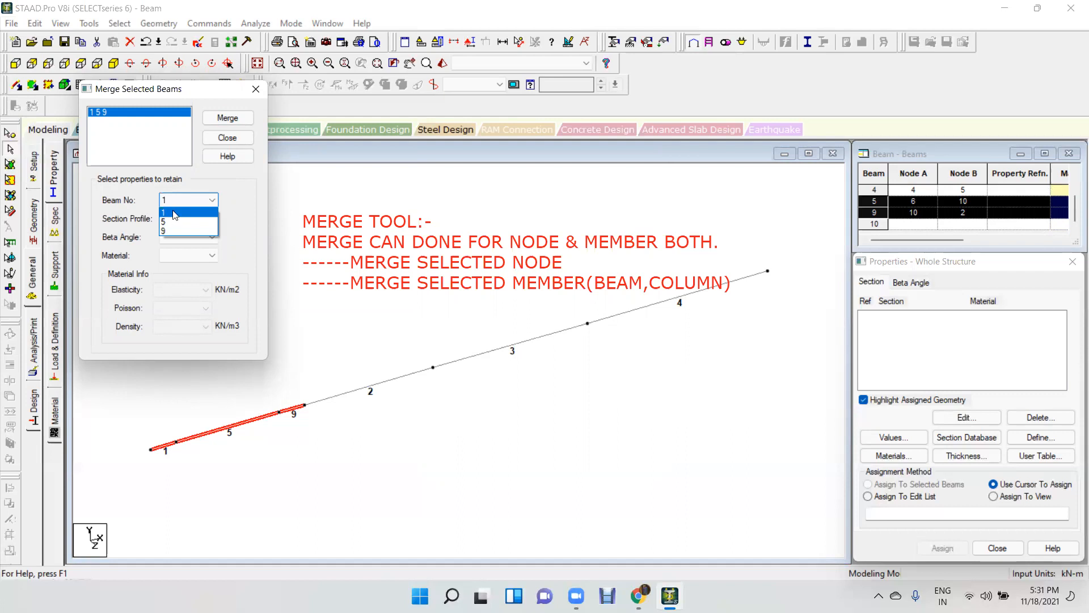
click(170, 213)
click(231, 119)
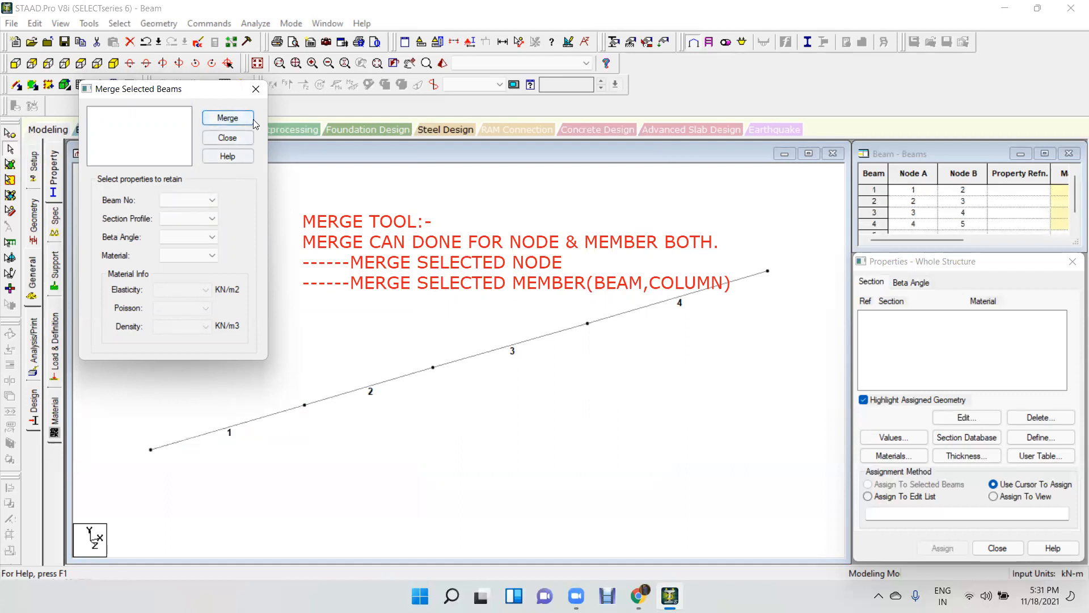
click(255, 90)
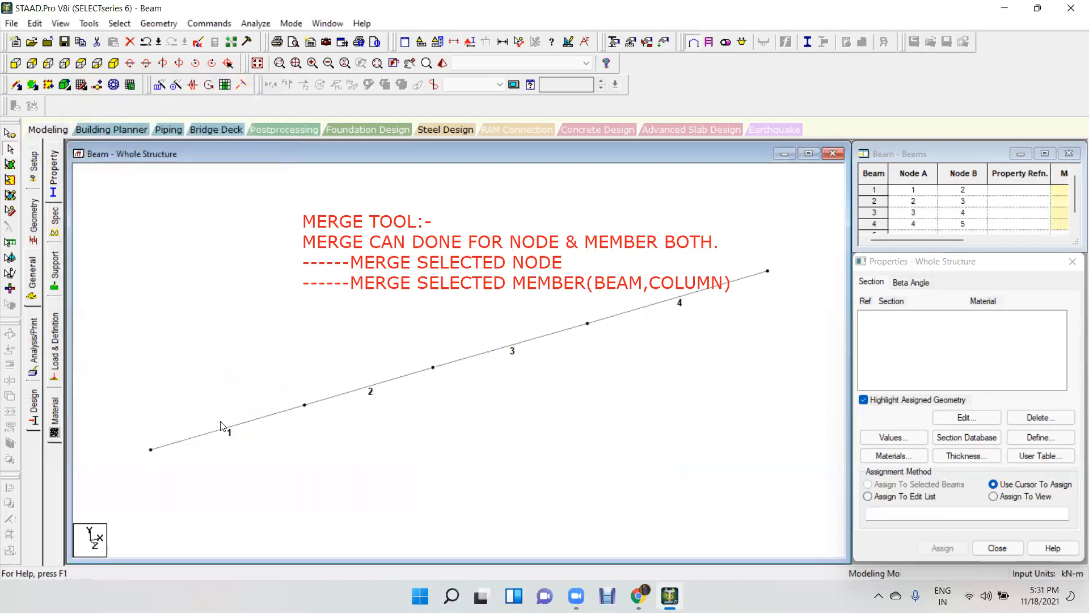
click(227, 428)
click(388, 459)
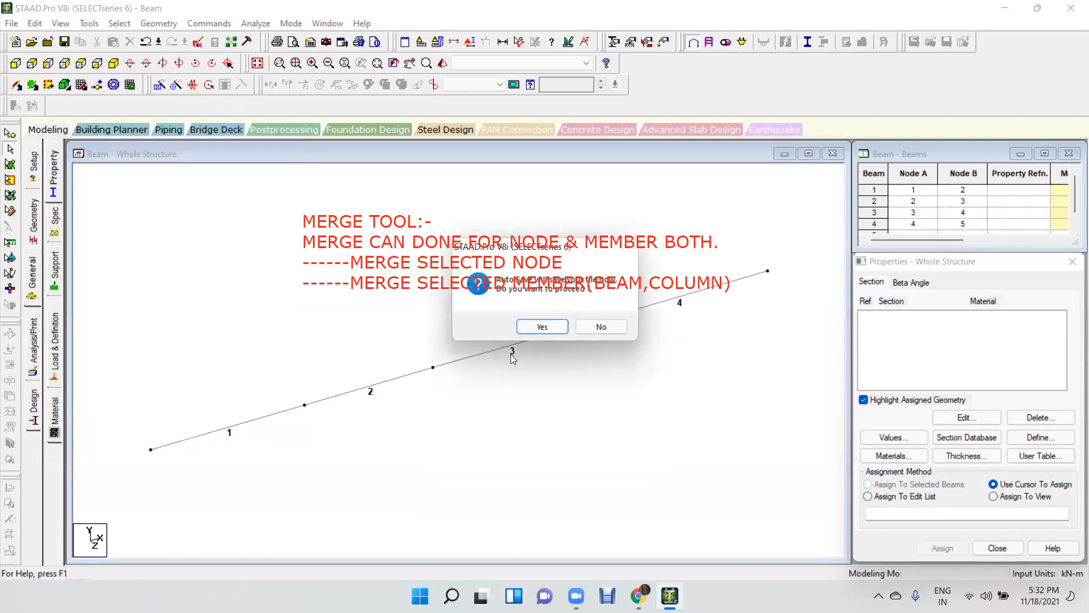
- Accept the auto save of the model file and clear the merge notes from the view
click(543, 324)
click(459, 315)
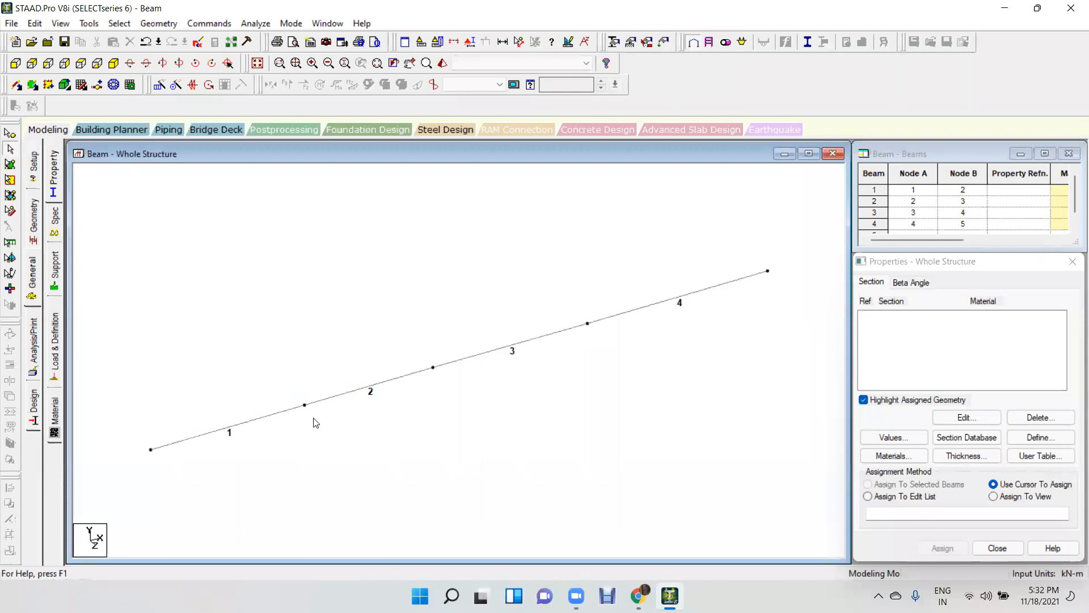
- Display the node numbers instead of the beam numbers and switch to node selection
key(shift+n)
key(shift+b)
click(10, 135)
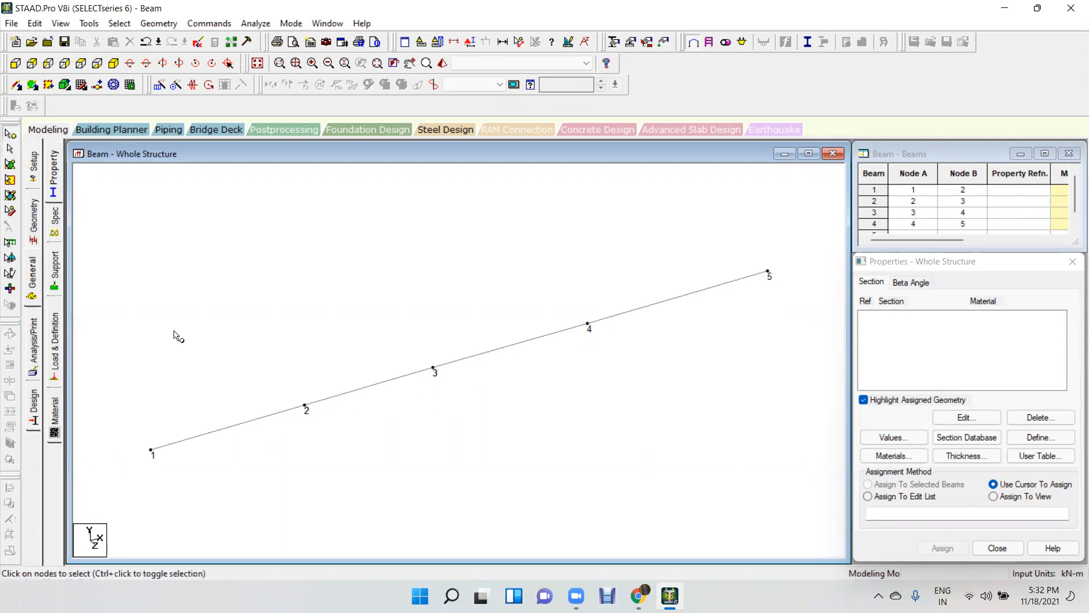
- Merge nodes 1, 2 and 3 into a single node, keeping node 1
drag(481, 324, 266, 464)
ctrl+drag(199, 418, 147, 483)
click(159, 23)
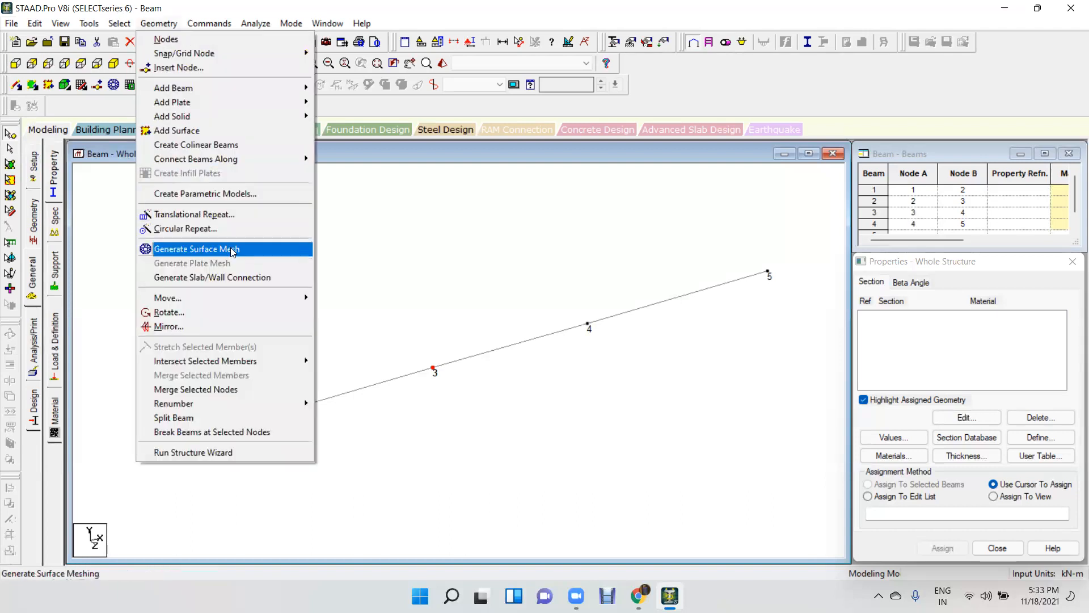
click(223, 389)
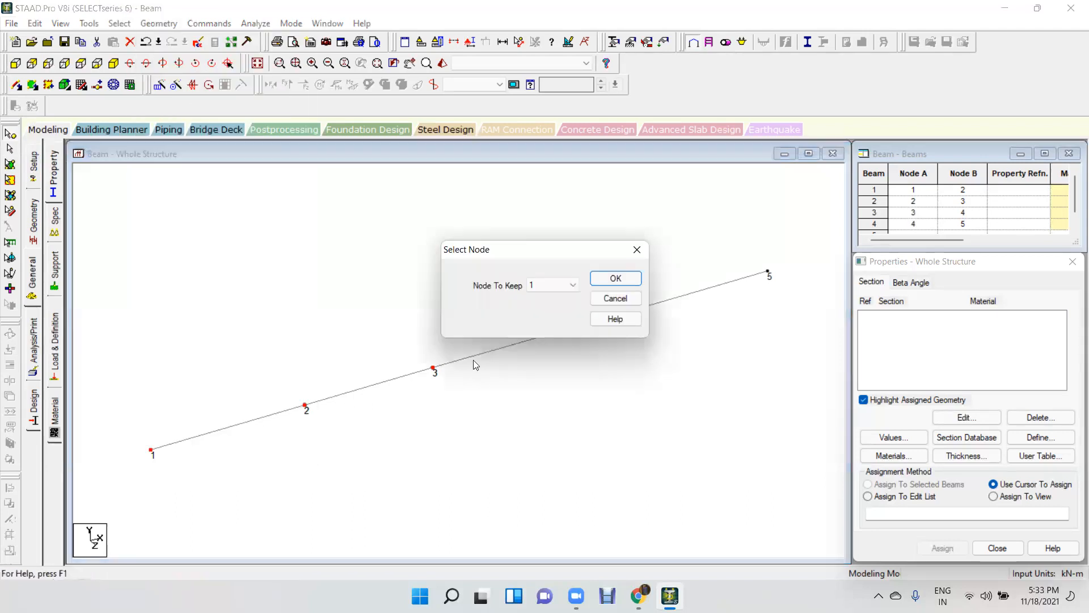
click(536, 286)
click(539, 295)
click(631, 279)
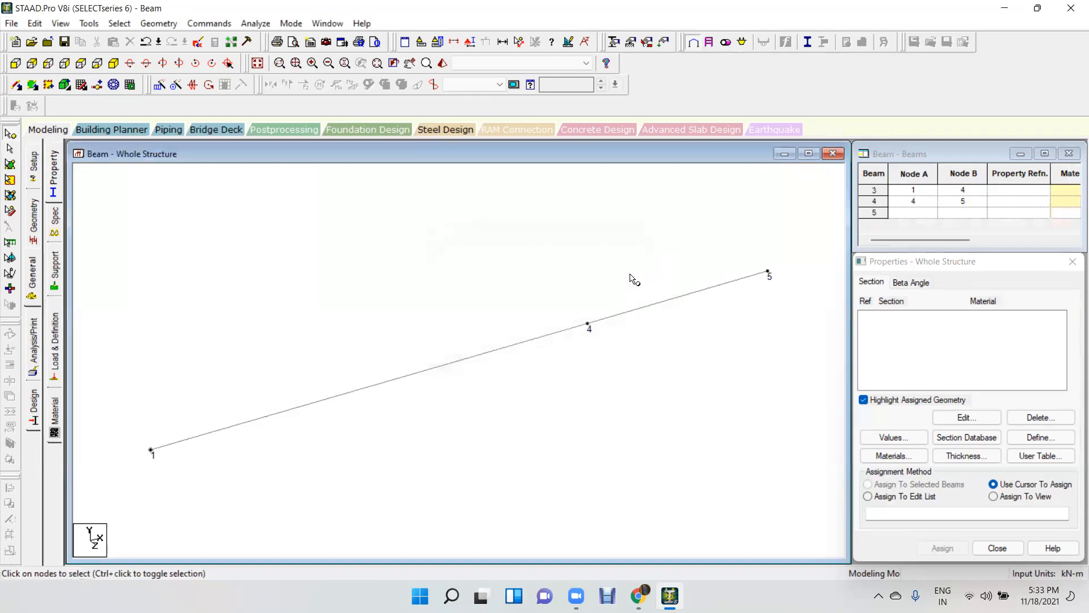
- Switch to beam selection and select the beam between nodes 1 and 4
click(11, 148)
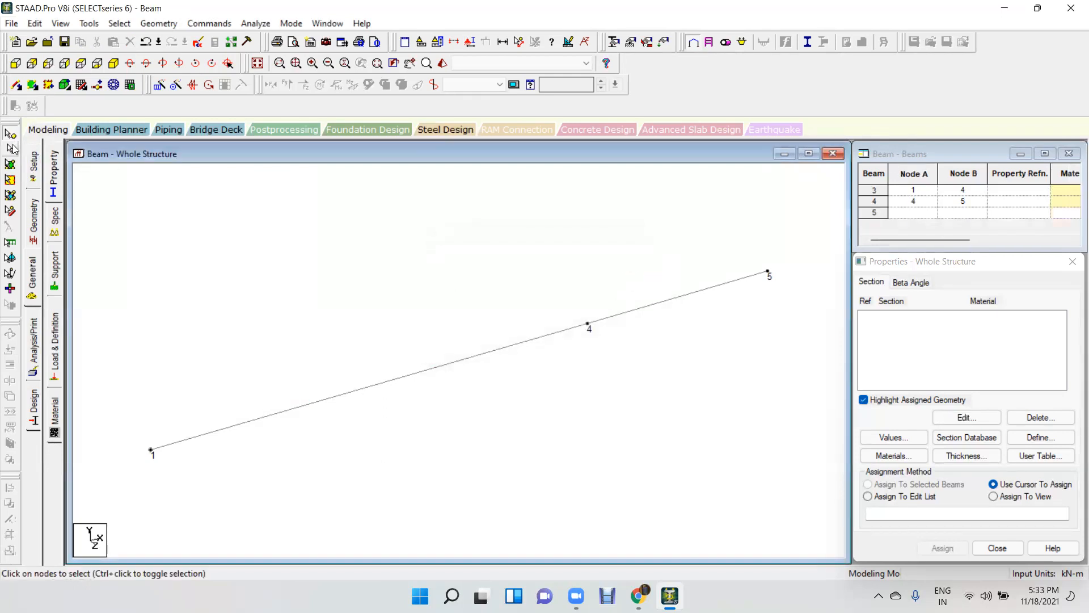
click(379, 384)
click(481, 261)
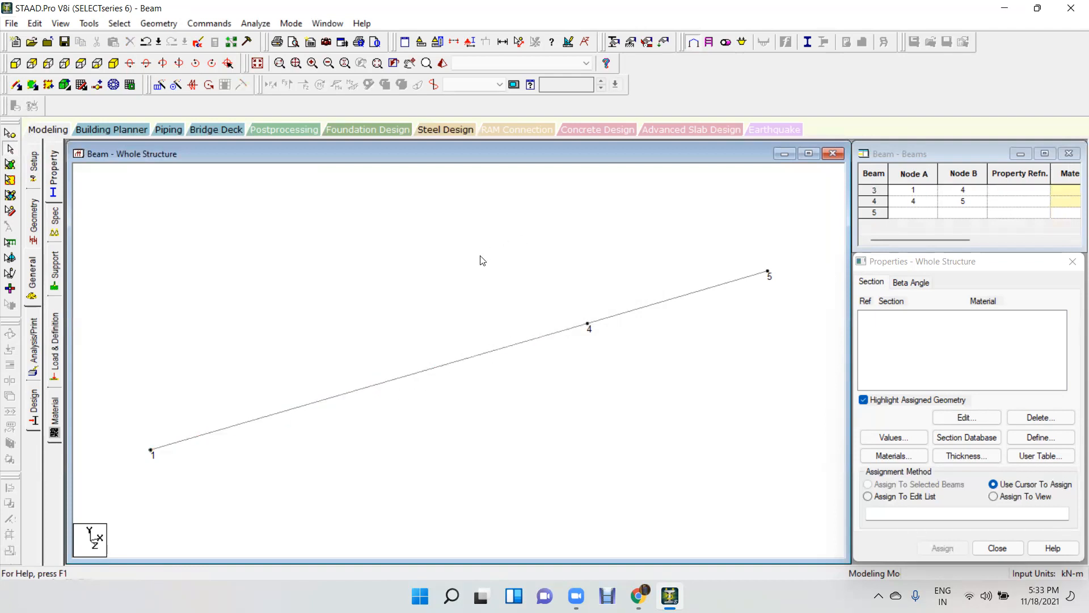
scroll(396, 374, down, 2)
click(161, 24)
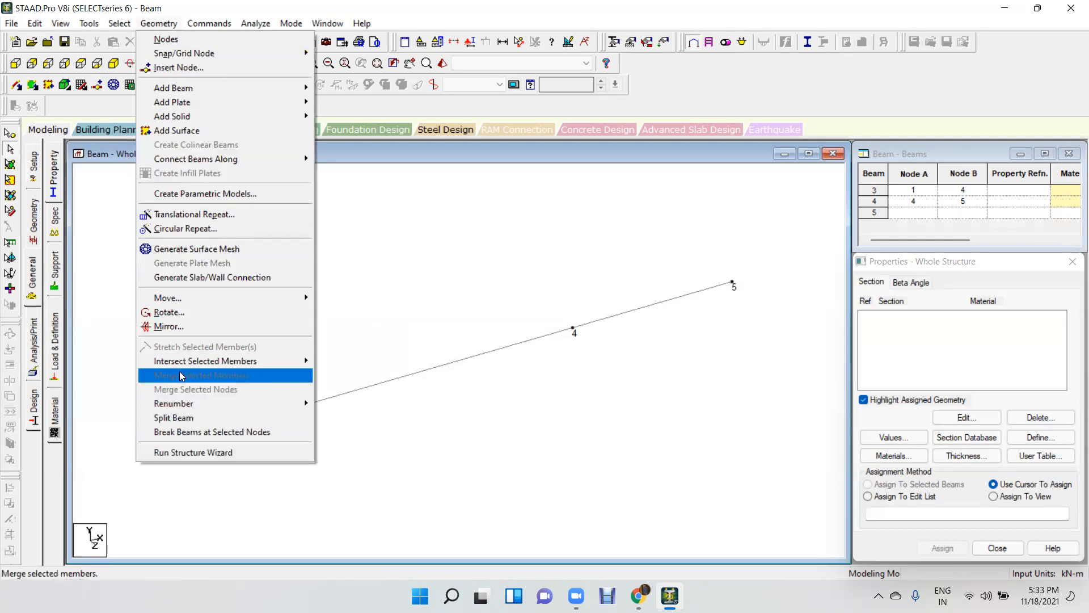
mouse_move(206, 363)
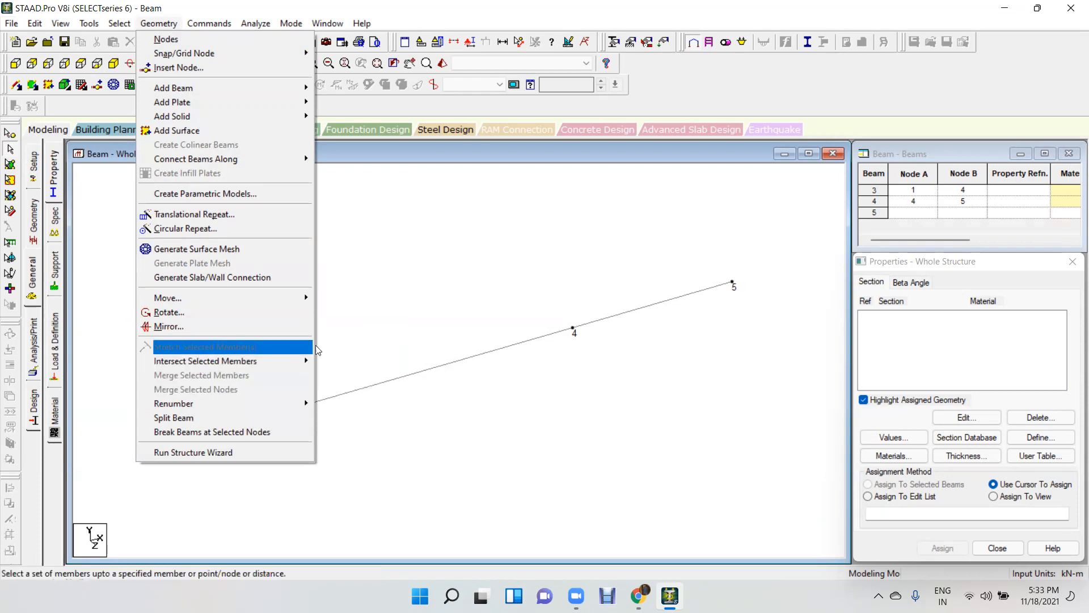
click(374, 378)
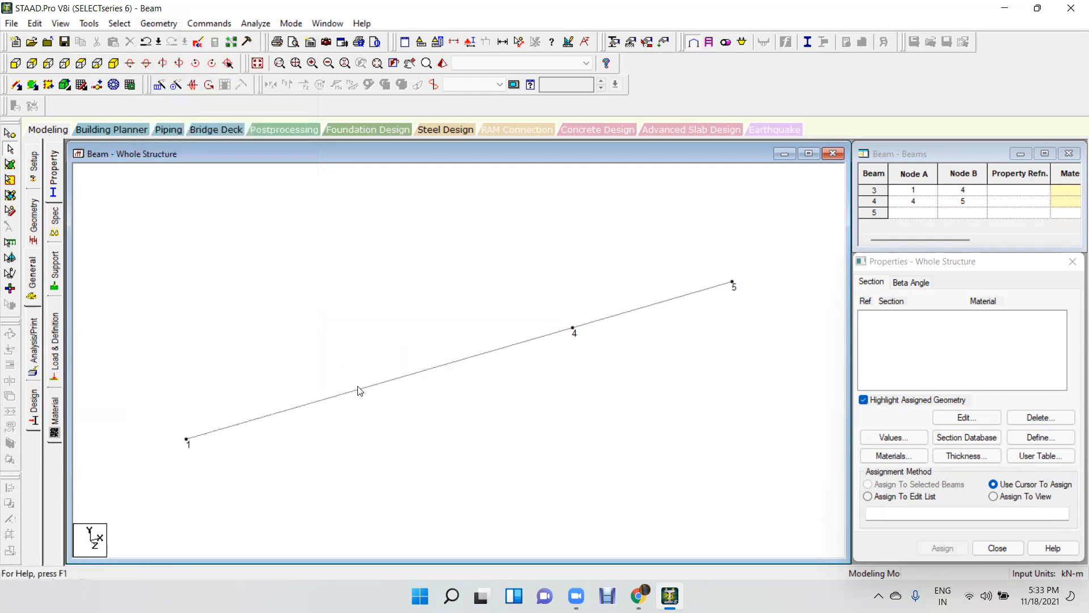
click(360, 389)
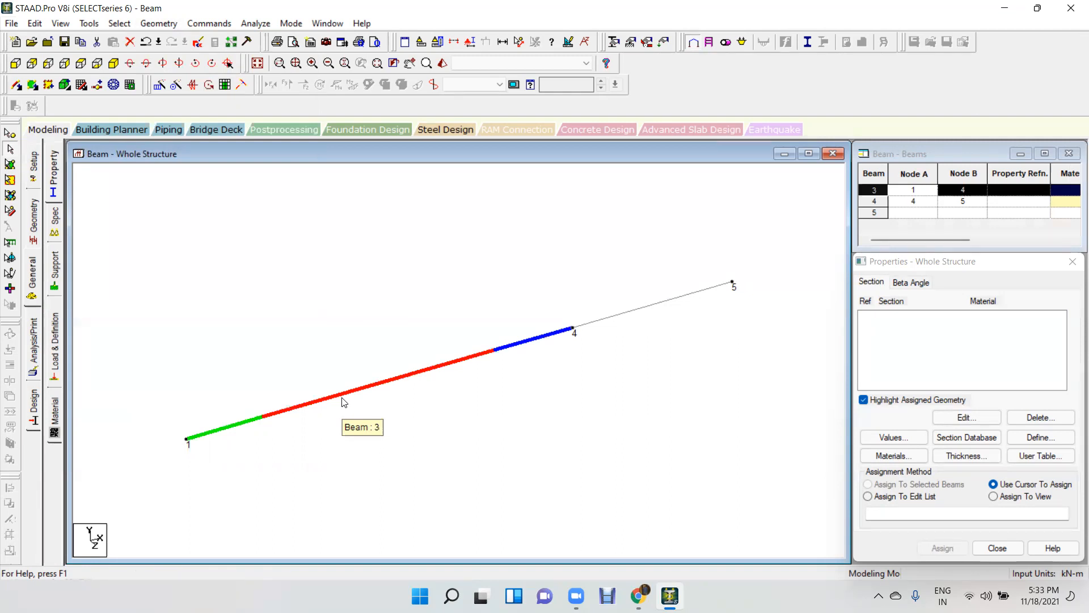
click(342, 402)
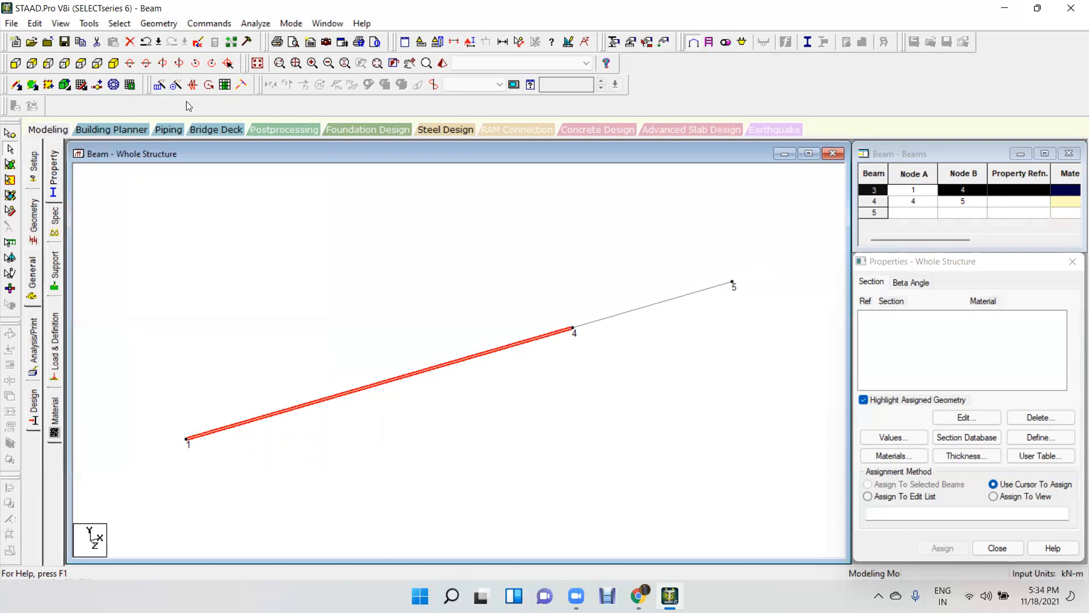
- Stretch the selected beam through a distance of 1 m at its start node
click(158, 23)
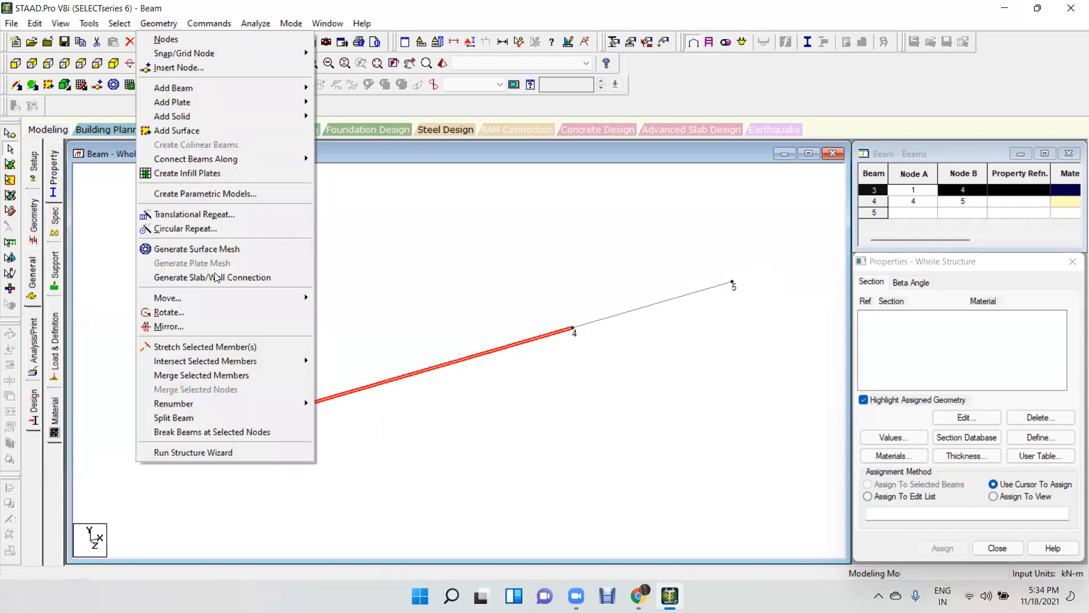
click(216, 347)
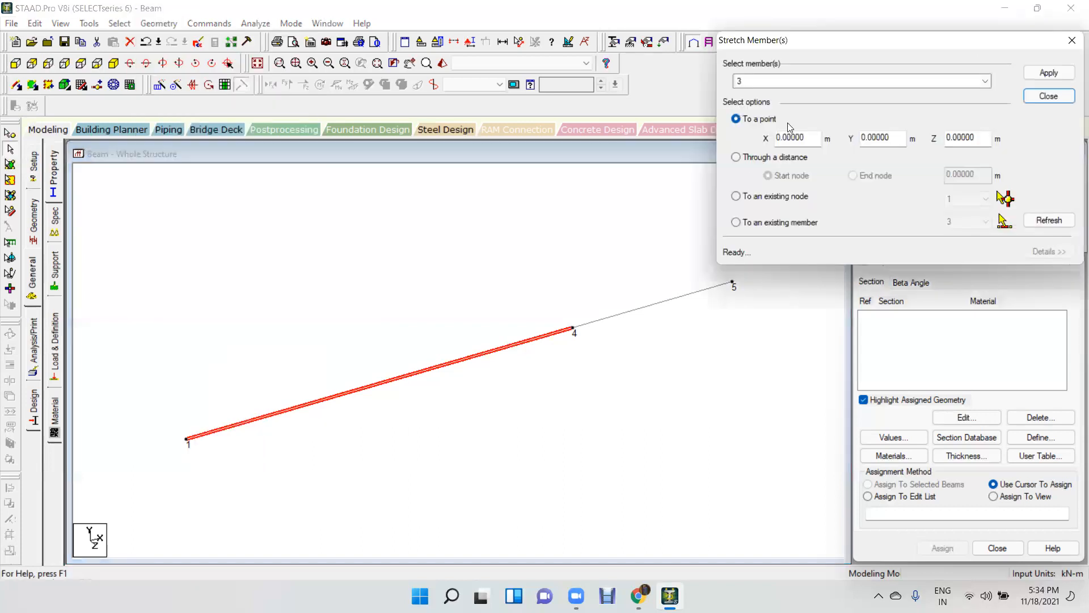
drag(836, 50, 249, 102)
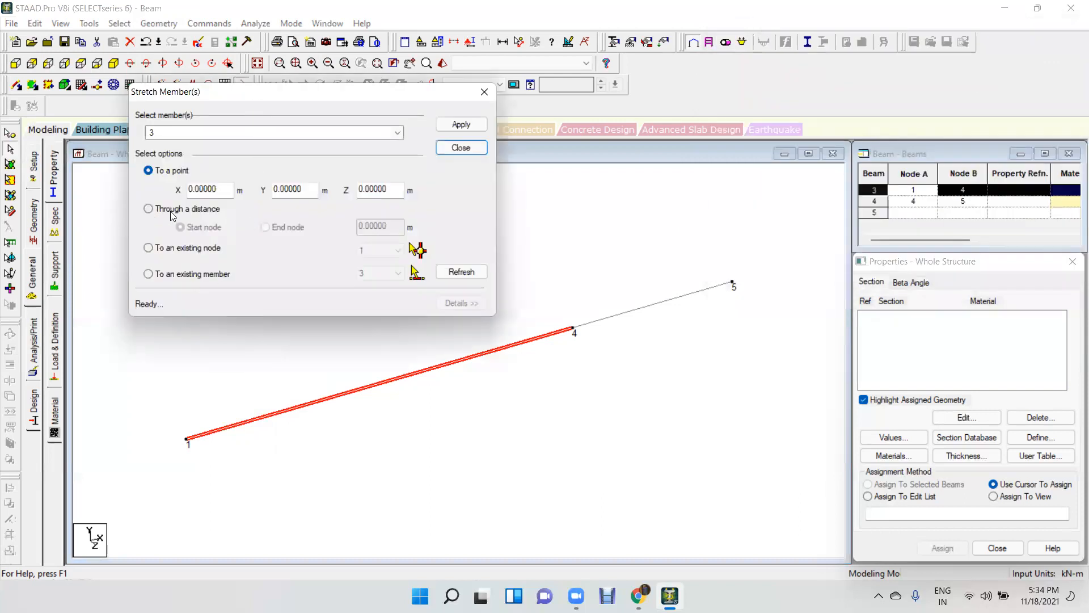
click(159, 209)
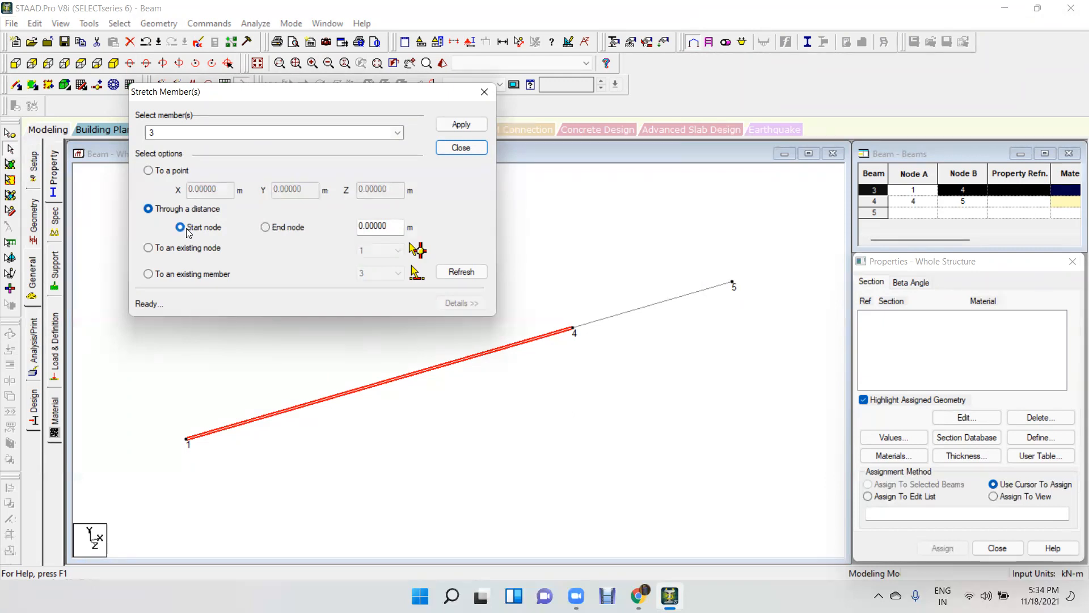
drag(401, 227, 291, 233)
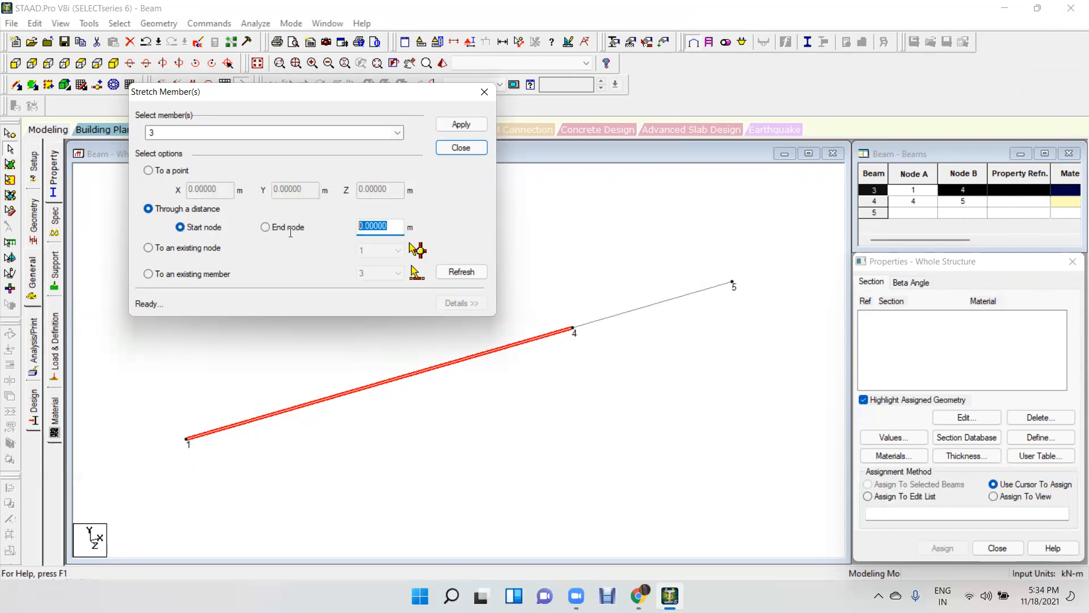
text(1)
click(471, 124)
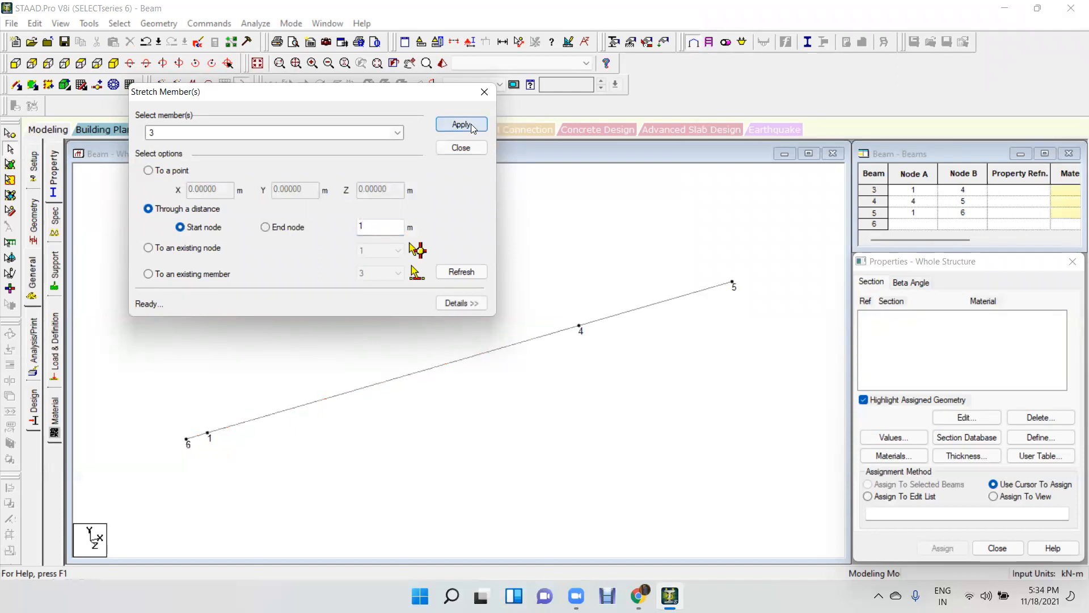
click(466, 148)
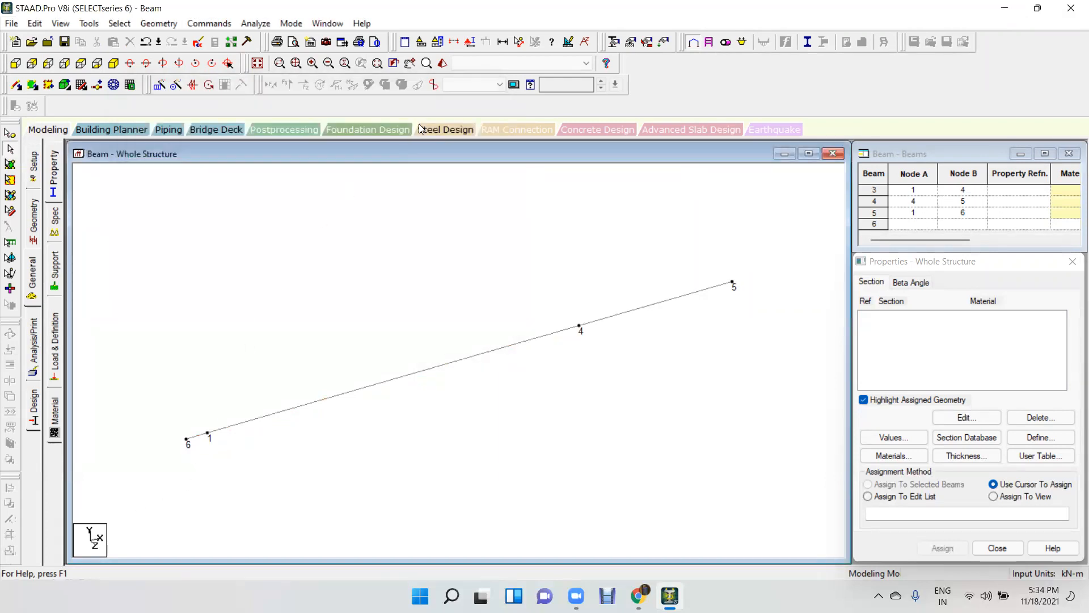
- Measure the distance between nodes 6 and 1 and clear the dimension from the view
click(186, 439)
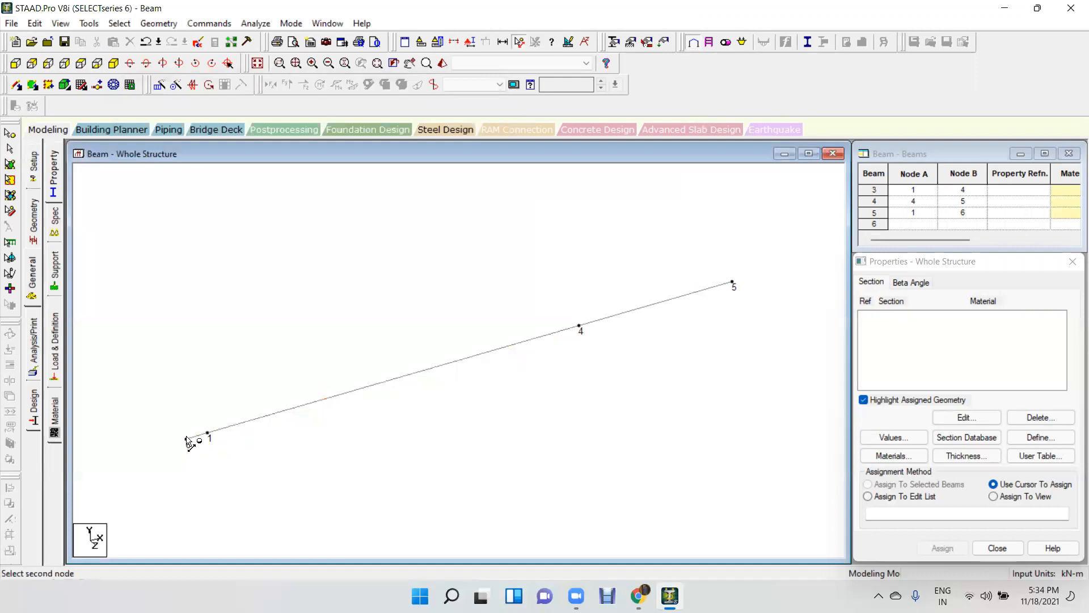
click(208, 433)
scroll(213, 467, up, 1)
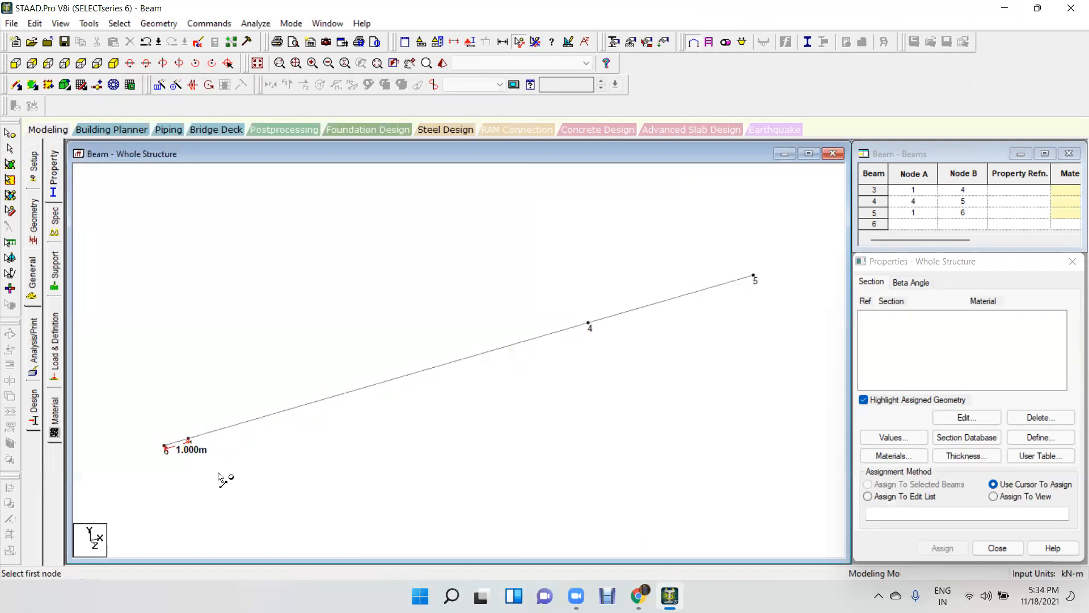
click(533, 42)
click(338, 303)
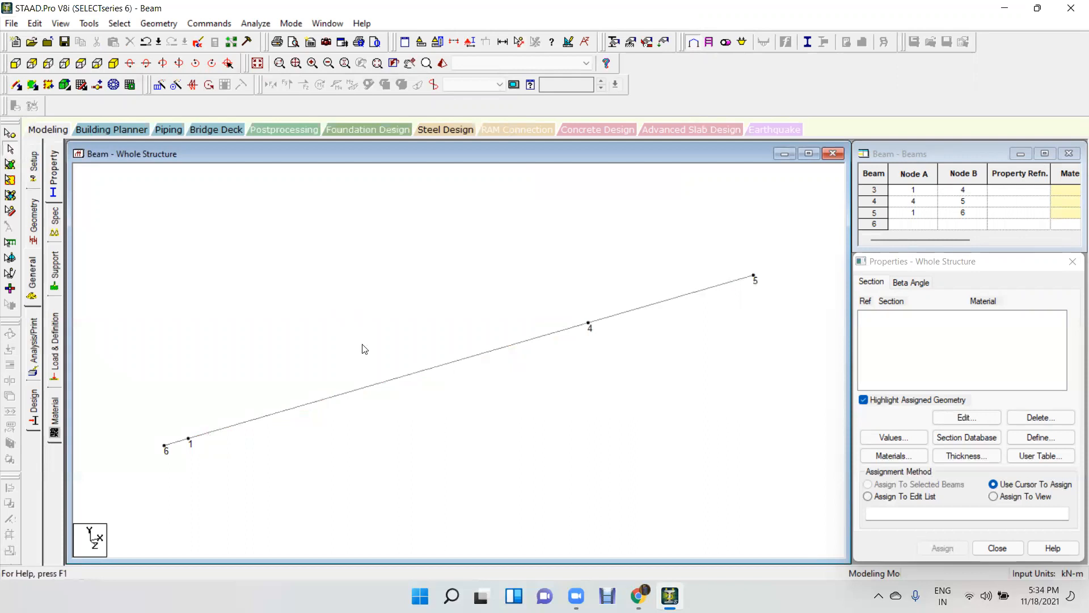
- Delete all the beams of the structure together with their unattached nodes
scroll(160, 454, down, 3)
drag(746, 250, 110, 495)
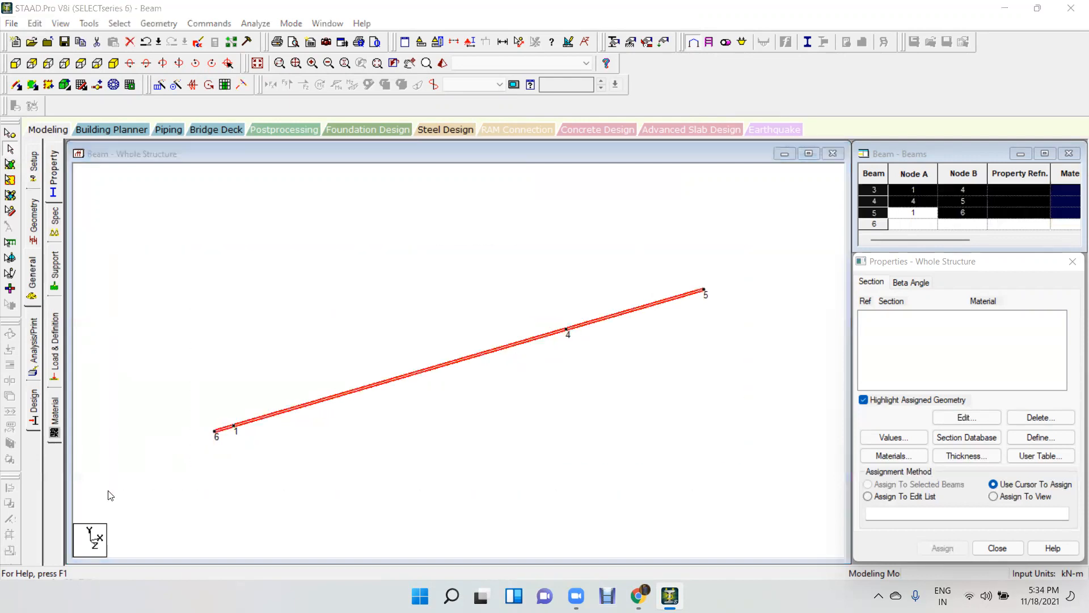
key(Delete)
key(Return)
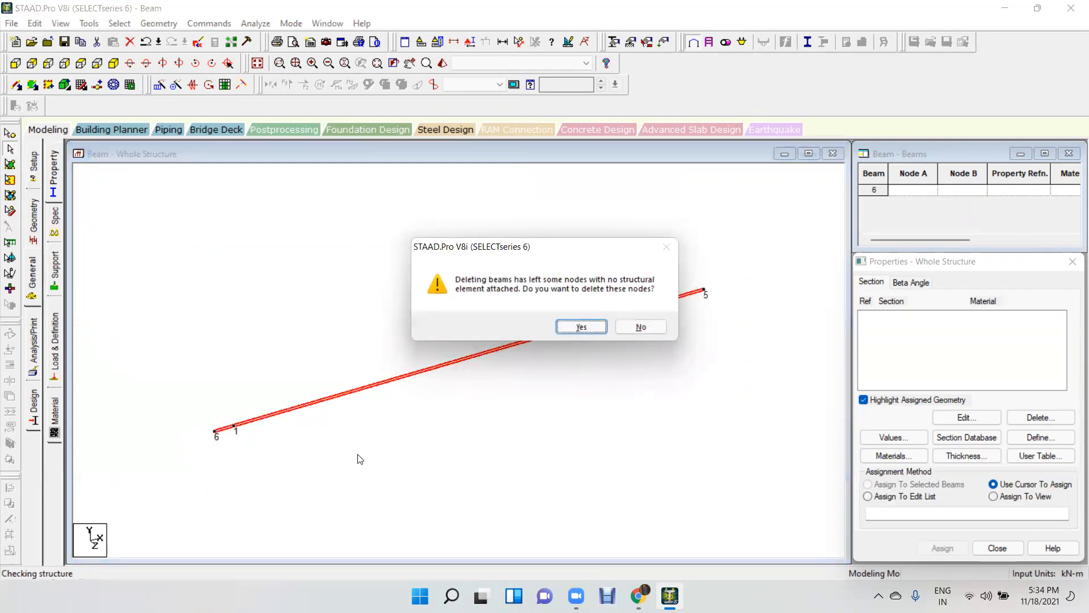
click(582, 327)
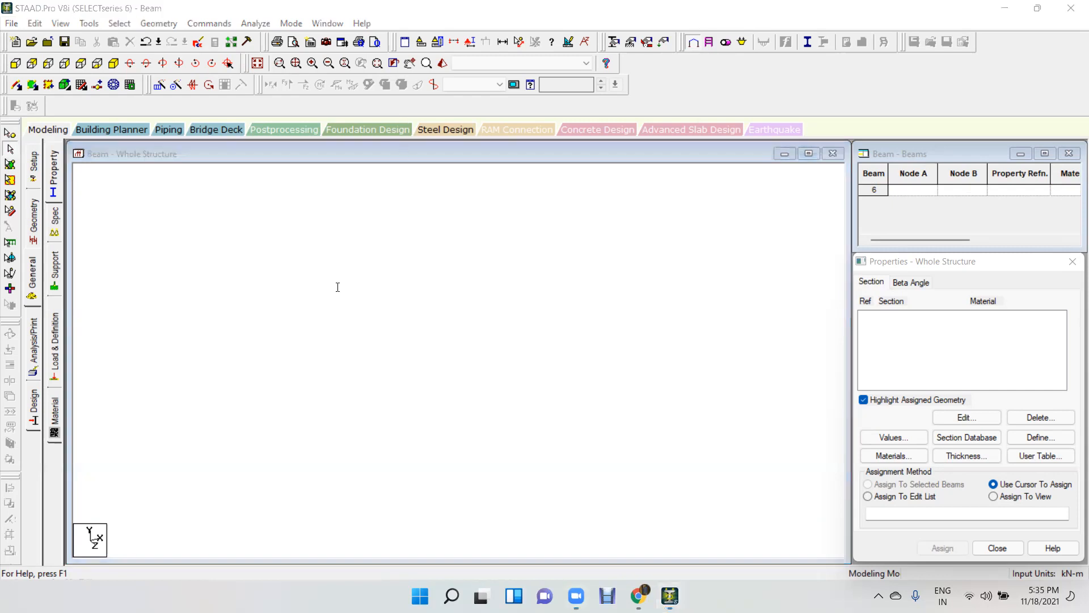
- Add a text annotation with the heading "TRANSLATIONAL REPEAT:-" near the top of the empty model view
click(205, 199)
text(TRANS)
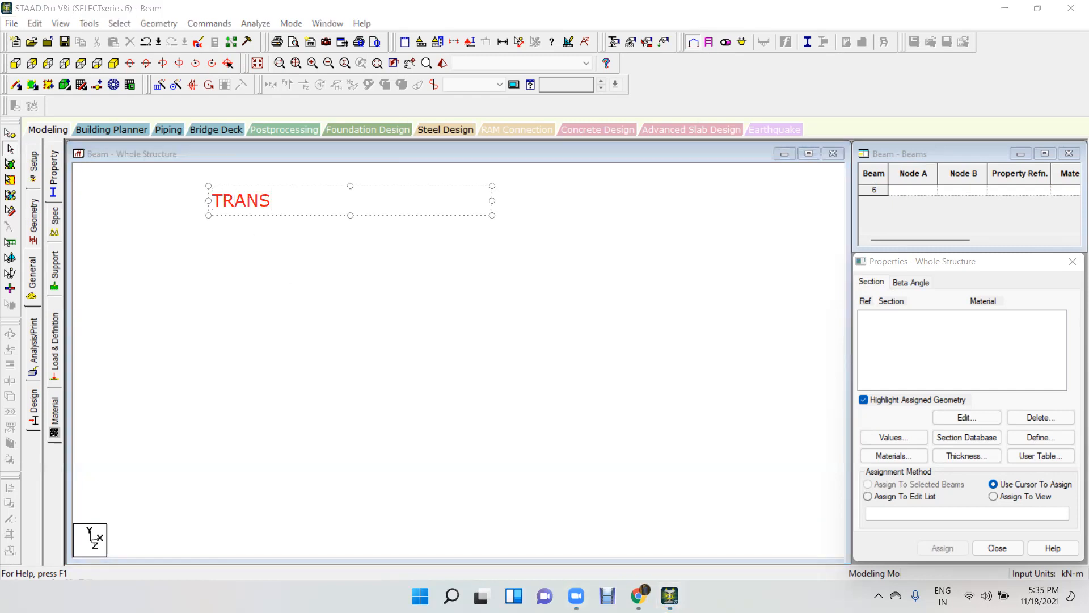
text(LATIONA)
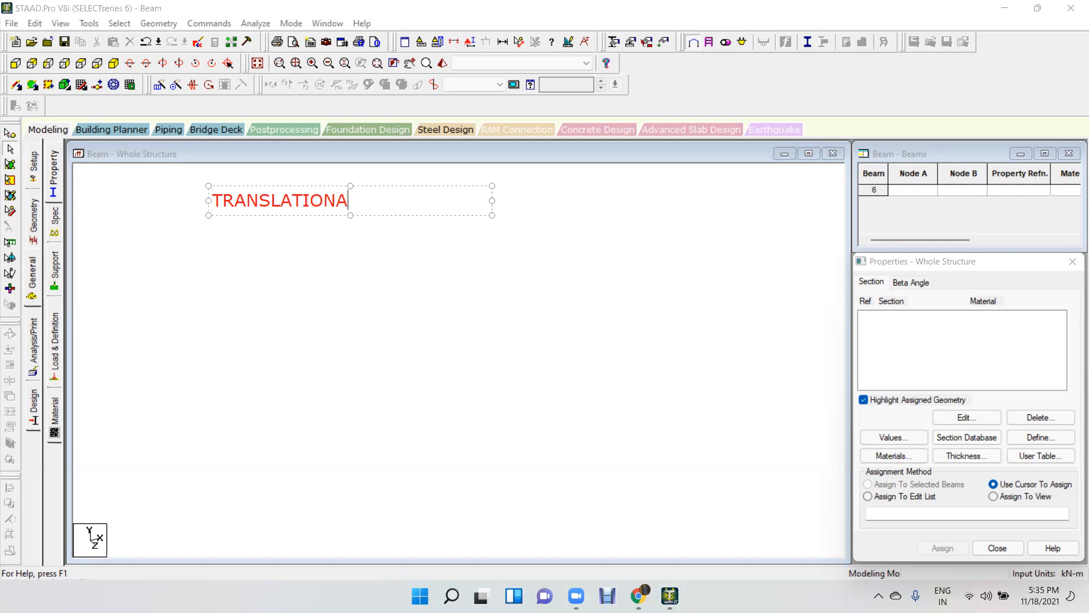
text(L REPEAT:-)
key(Return)
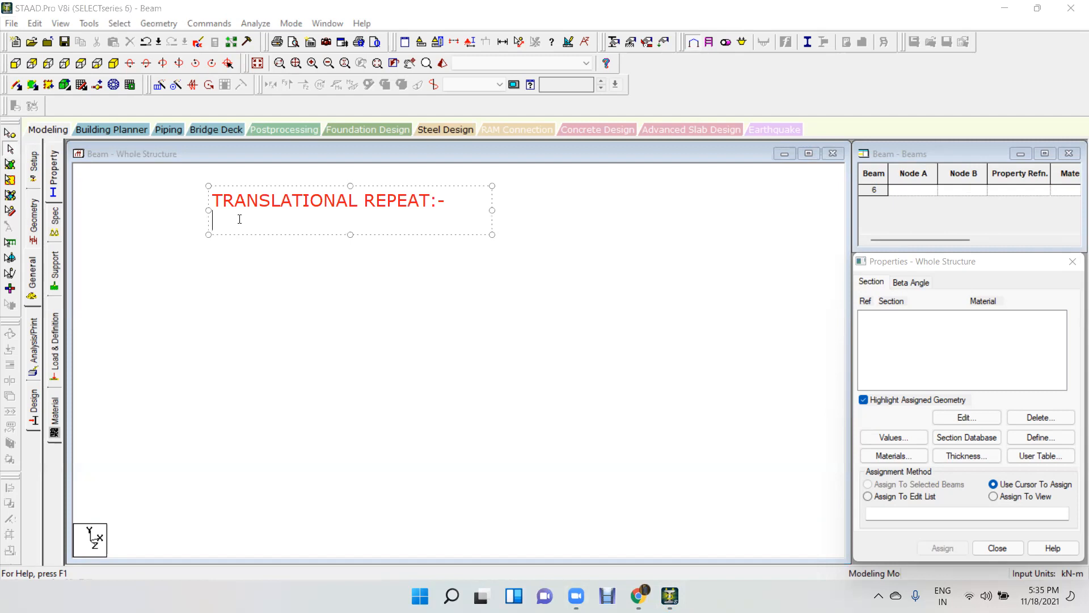
- Widen the annotation box and add the line "THIS IS QUICKEST METHOD TO CREATE ANY KIND OF GEOMETRY." on one row
drag(492, 210, 775, 207)
text(THIS IS QU)
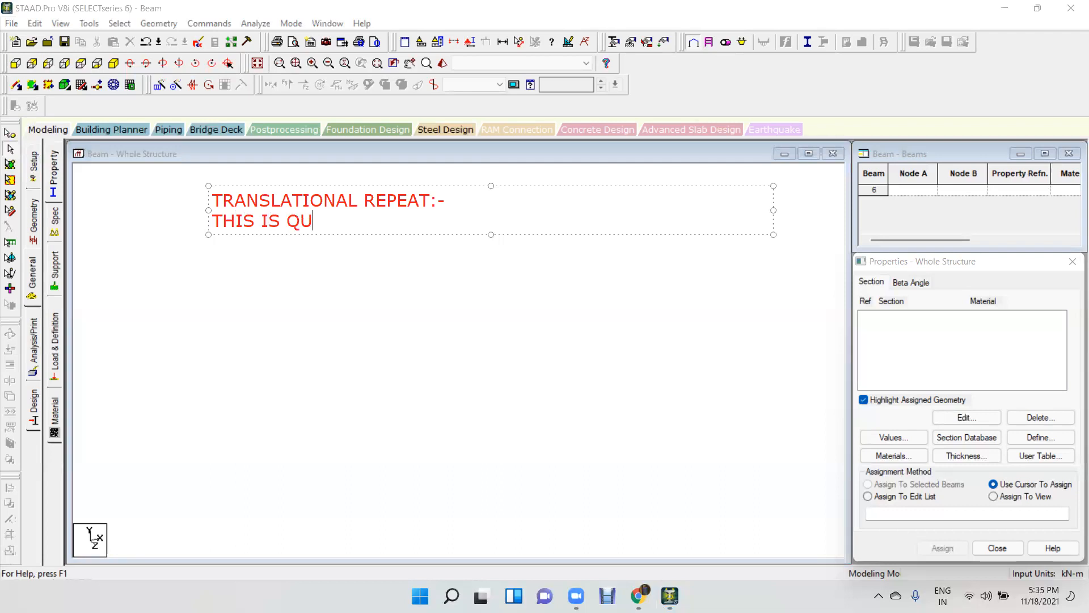
text(ICKEST ME)
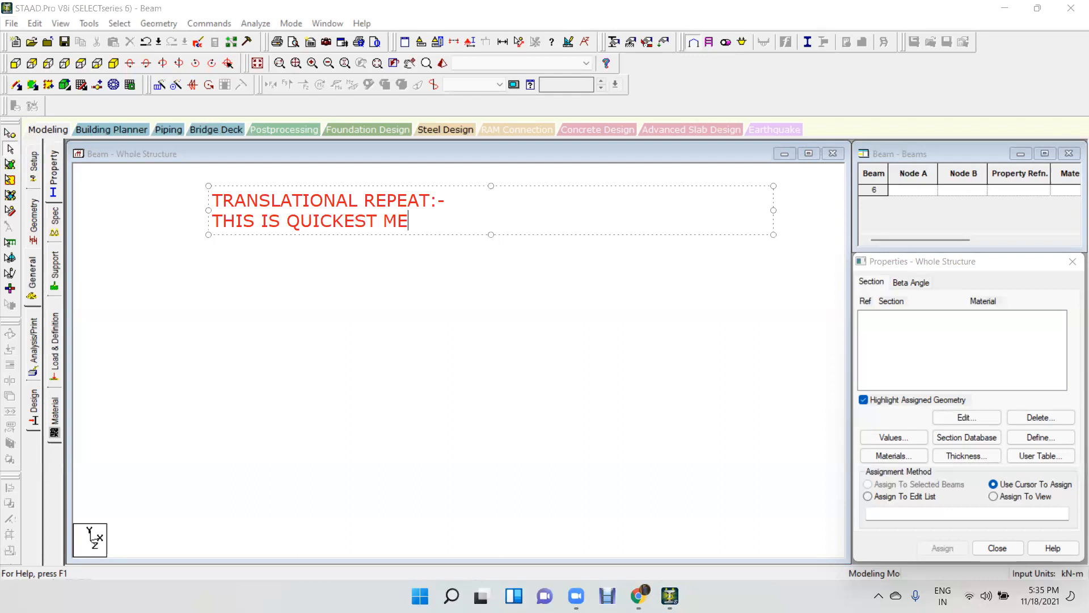
text(THOD TO CREA)
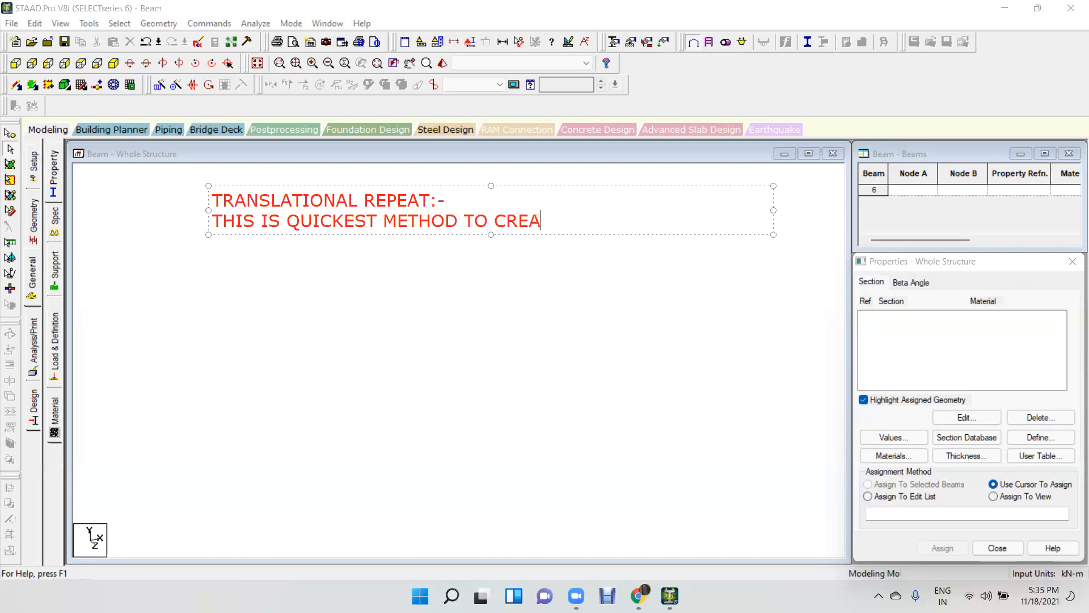
text(TE ANY KIND )
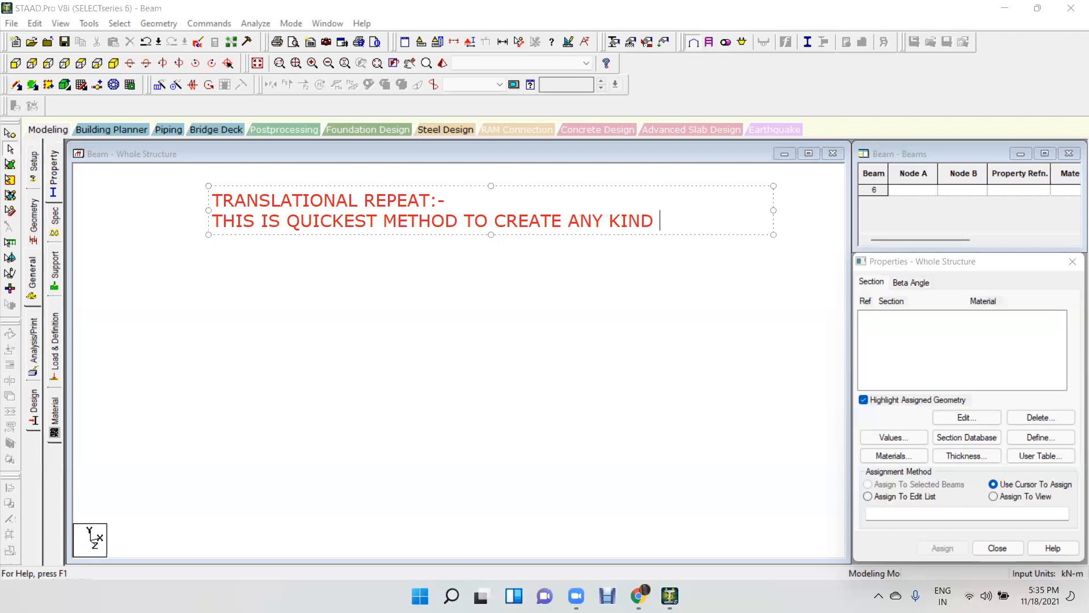
text(OF GEOMETRY)
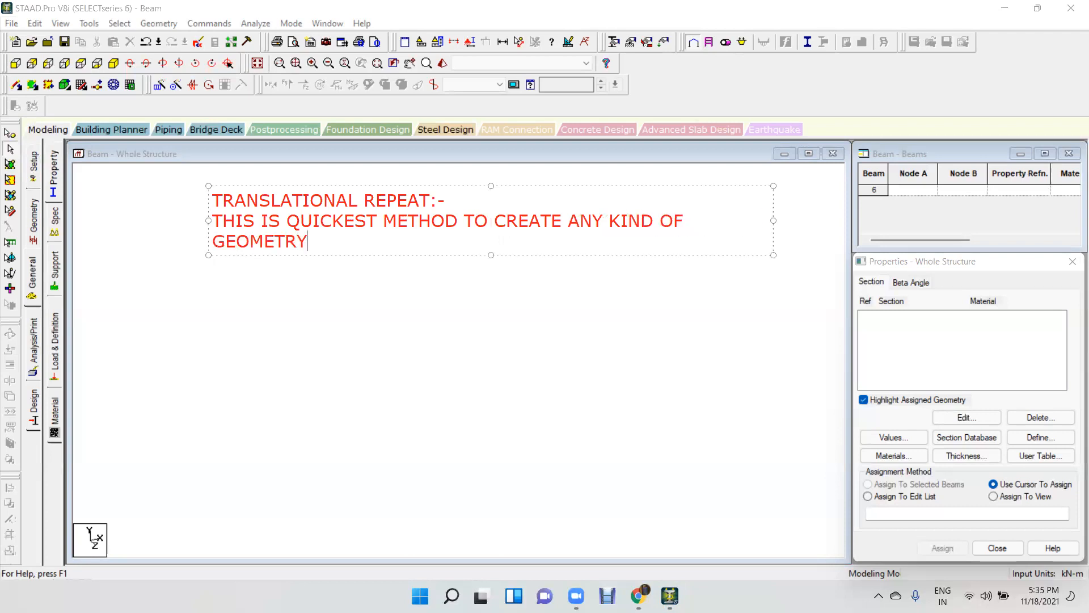
drag(773, 220, 821, 221)
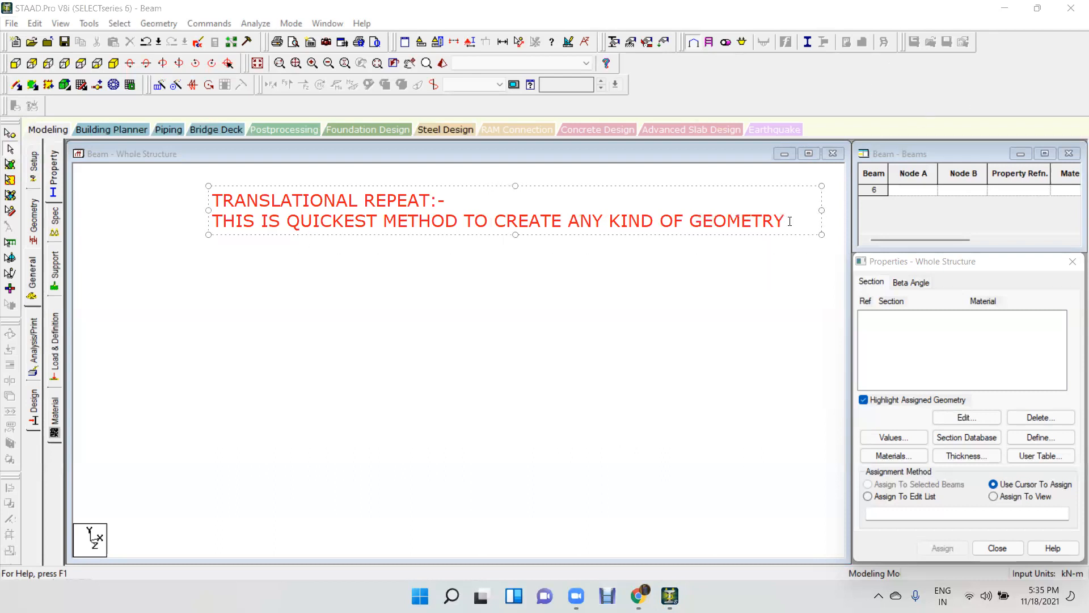
text(.)
- Add the annotation line "THIS COMANND IS USED FOR NODE,BEAM,COLUMN,SLAB,SOLID etc." and accept the auto-save of the file
key(Return)
text(THIS )
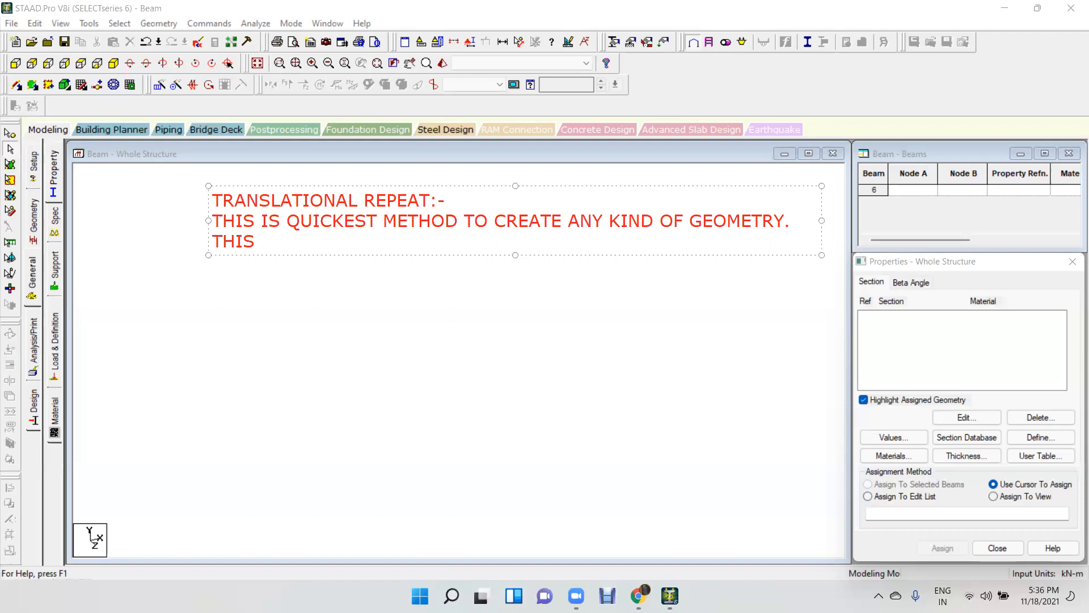
text(COMAN)
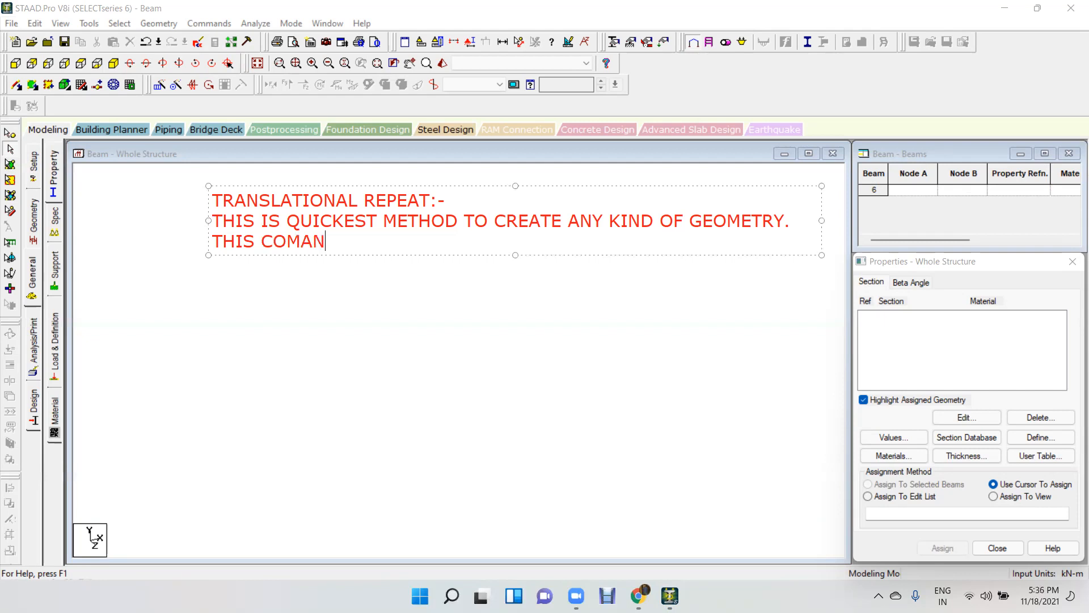
text(ND IS USED FO)
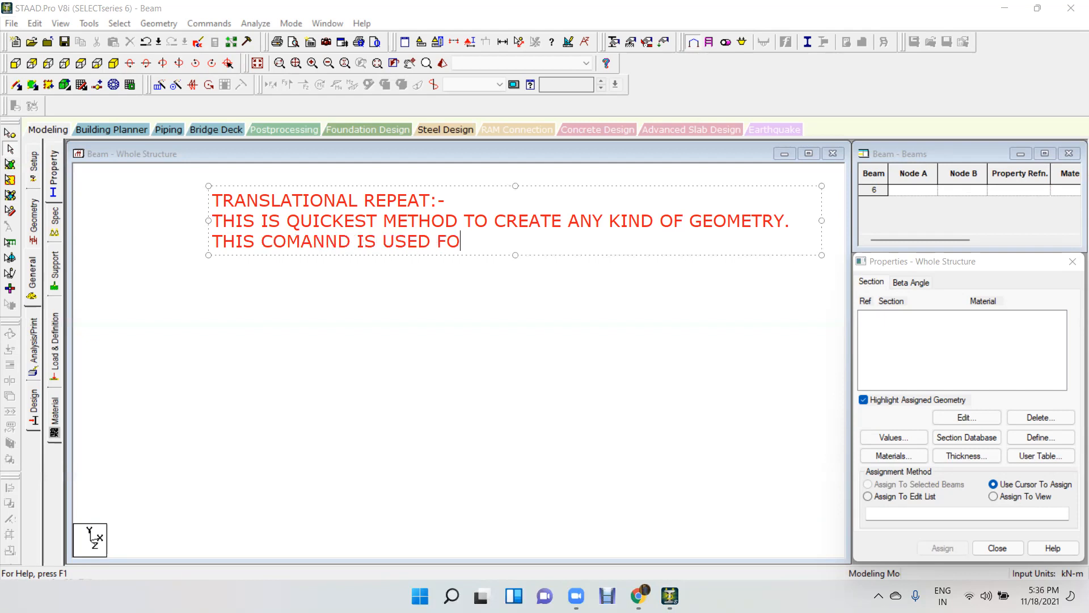
text(R NODE,BEAM)
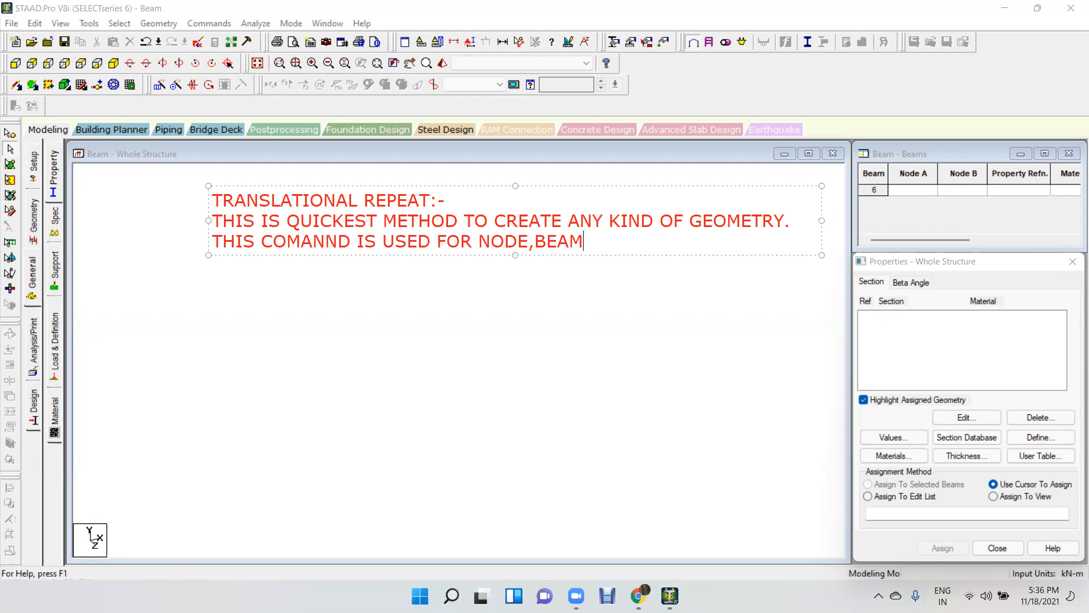
text(,COLUMN,S)
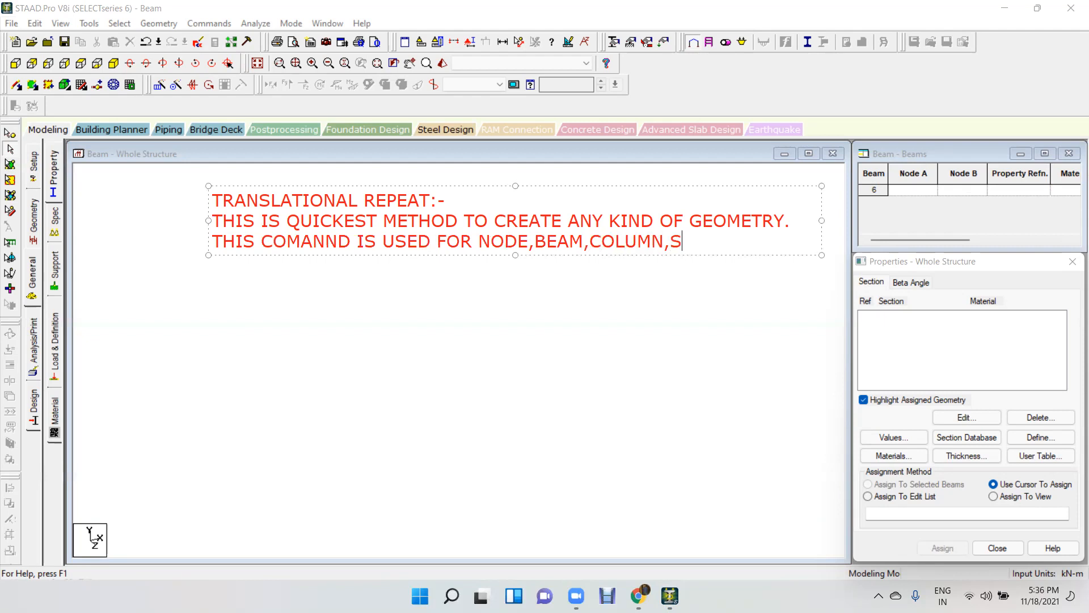
text(LAB,SOLIE)
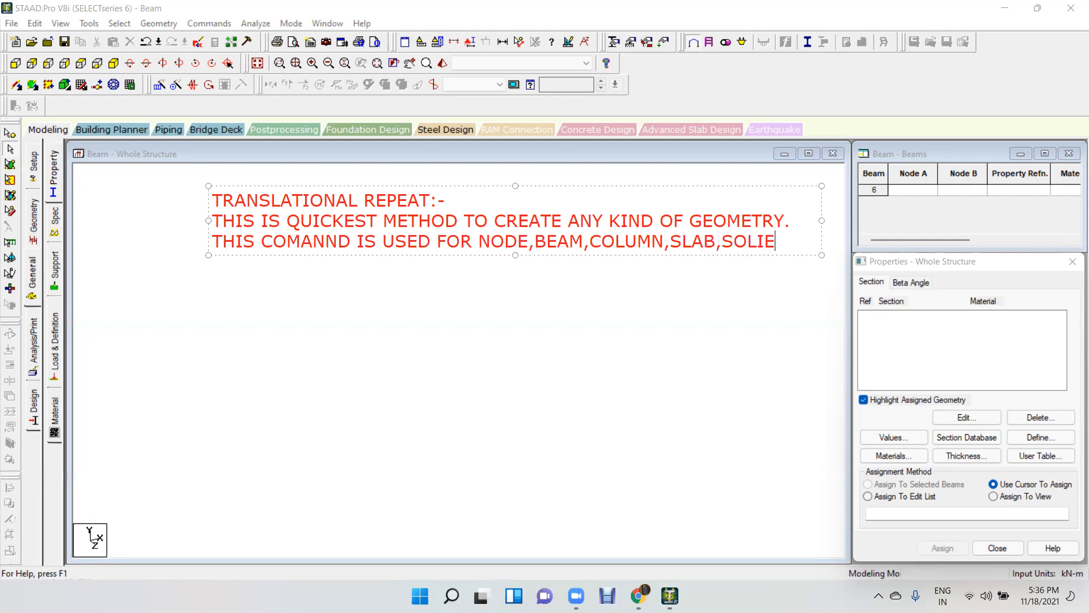
key(BackSpace)
text(D etc.)
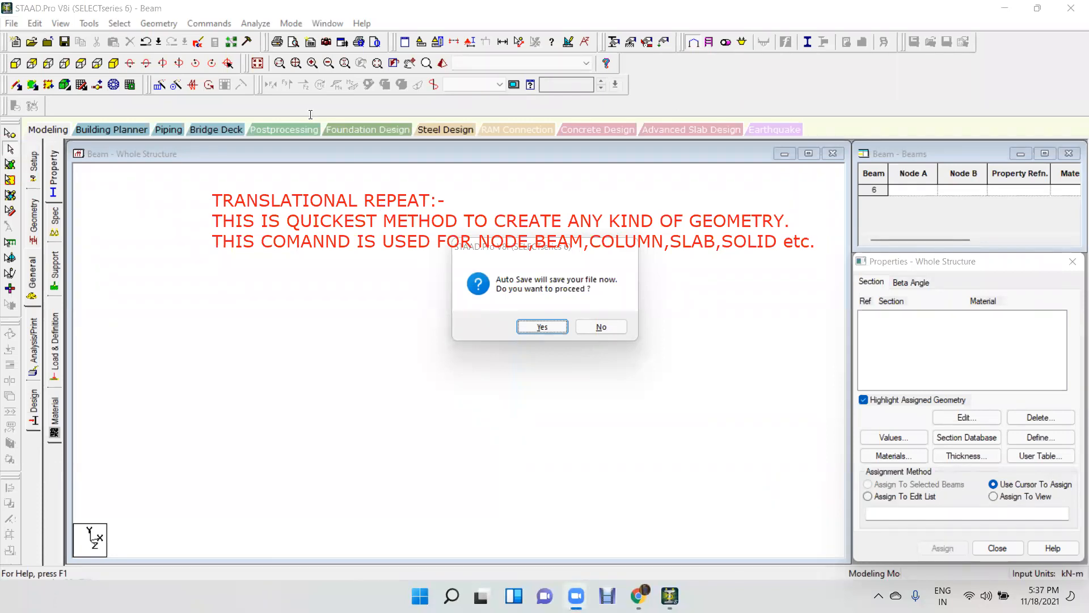
click(541, 326)
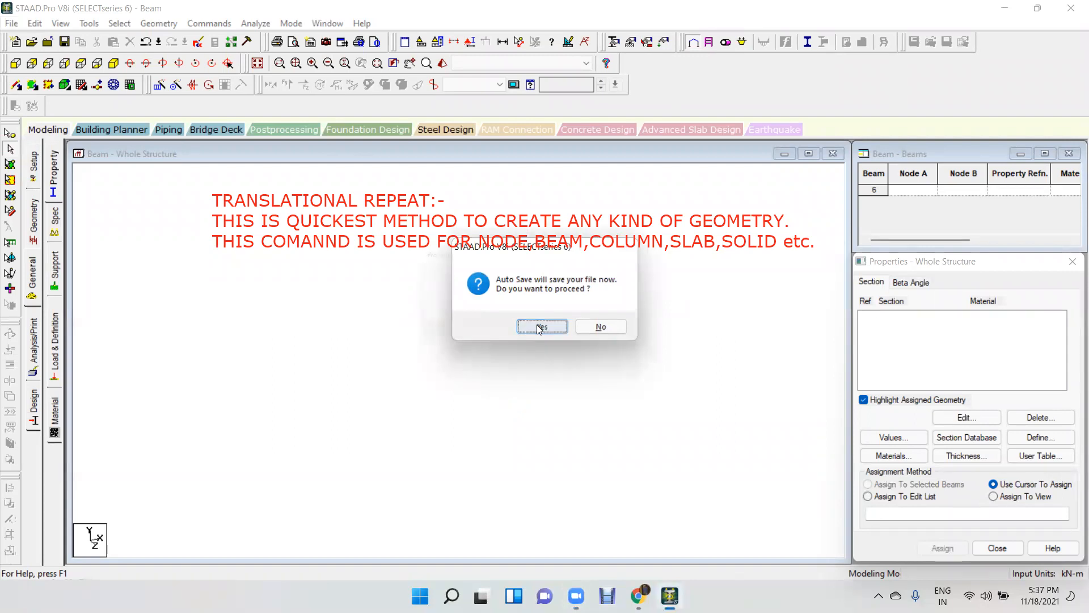
click(474, 316)
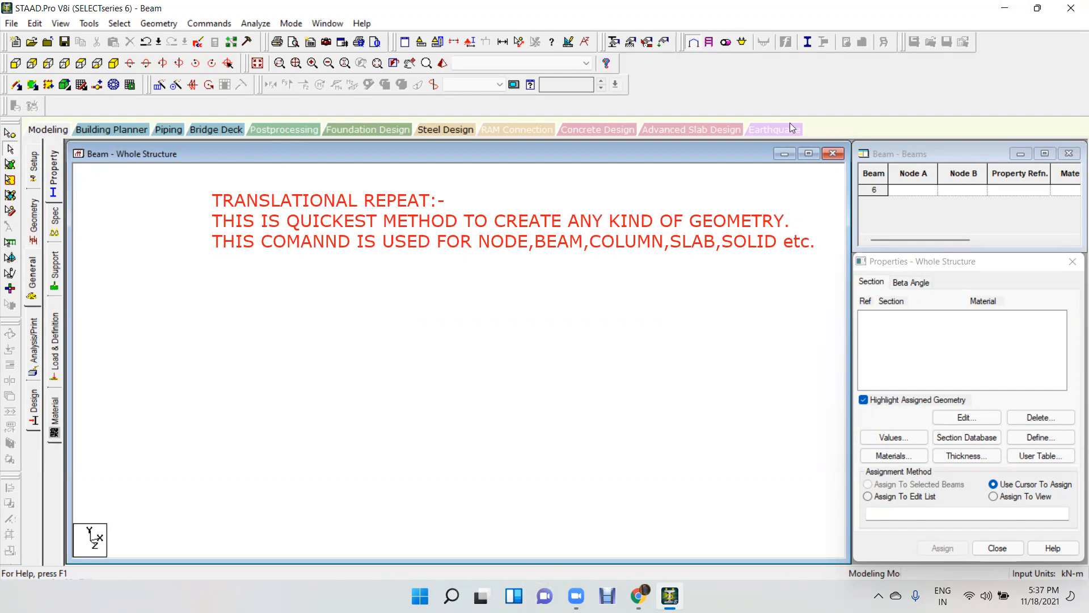
- Dismiss the snap grid and create a node at the origin (0, 0, 0) through the node table
click(33, 218)
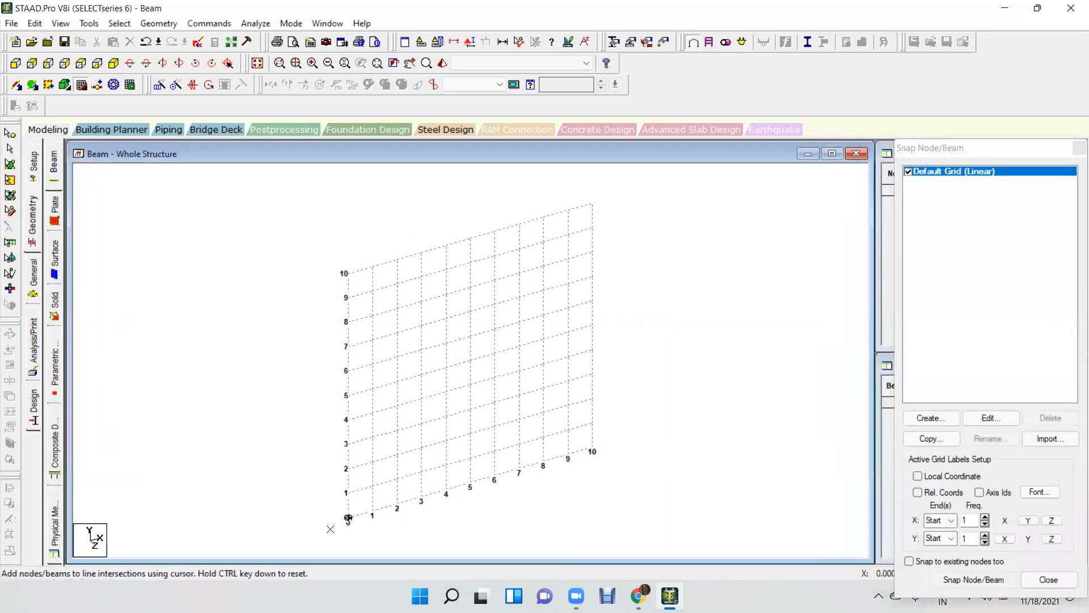
click(1079, 148)
click(944, 192)
text(0)
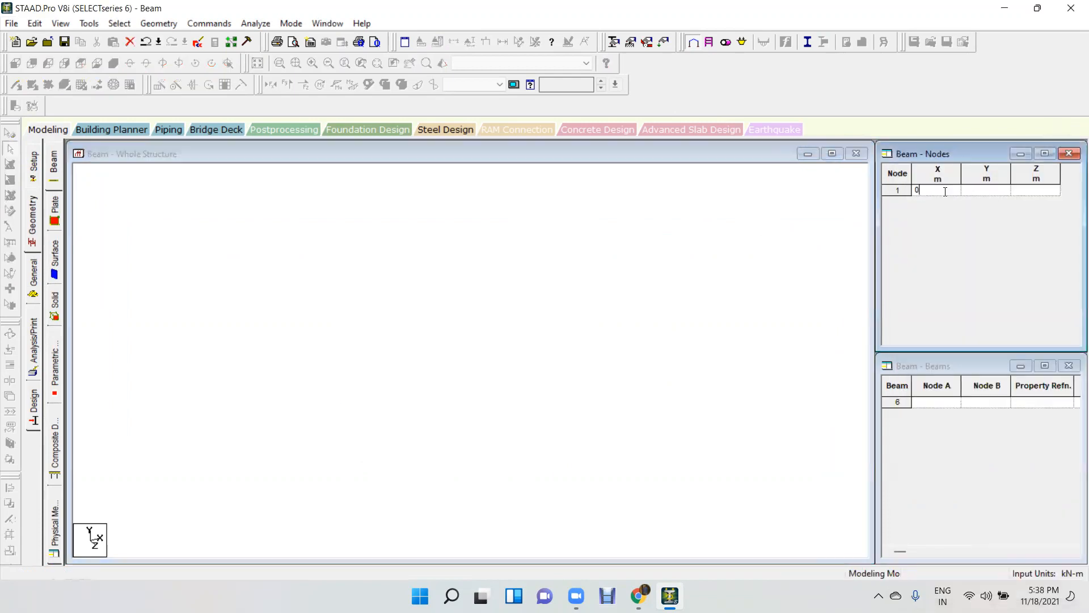
key(Tab)
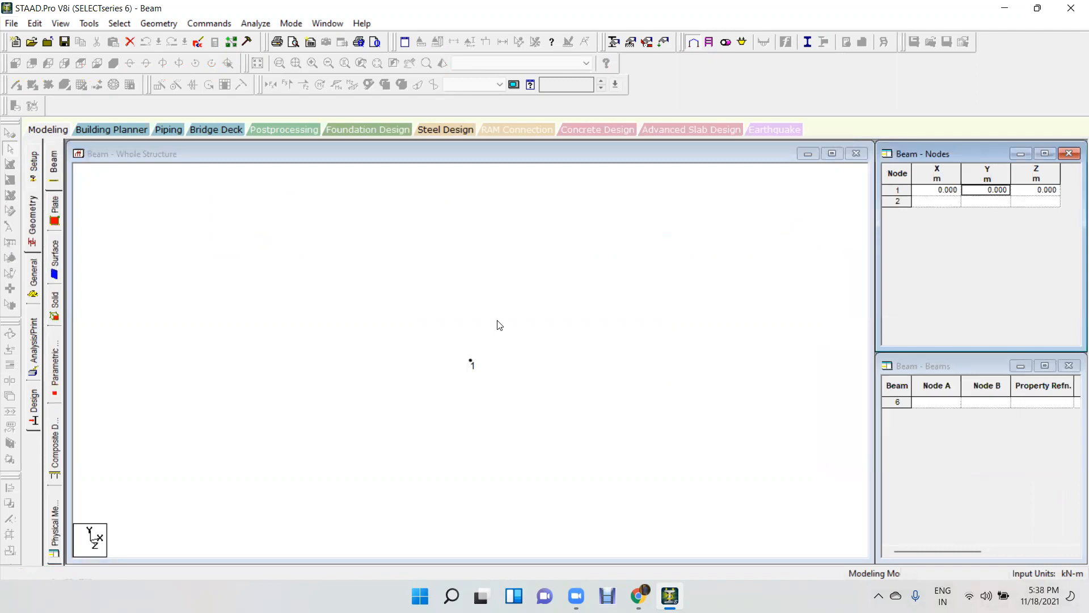
click(499, 325)
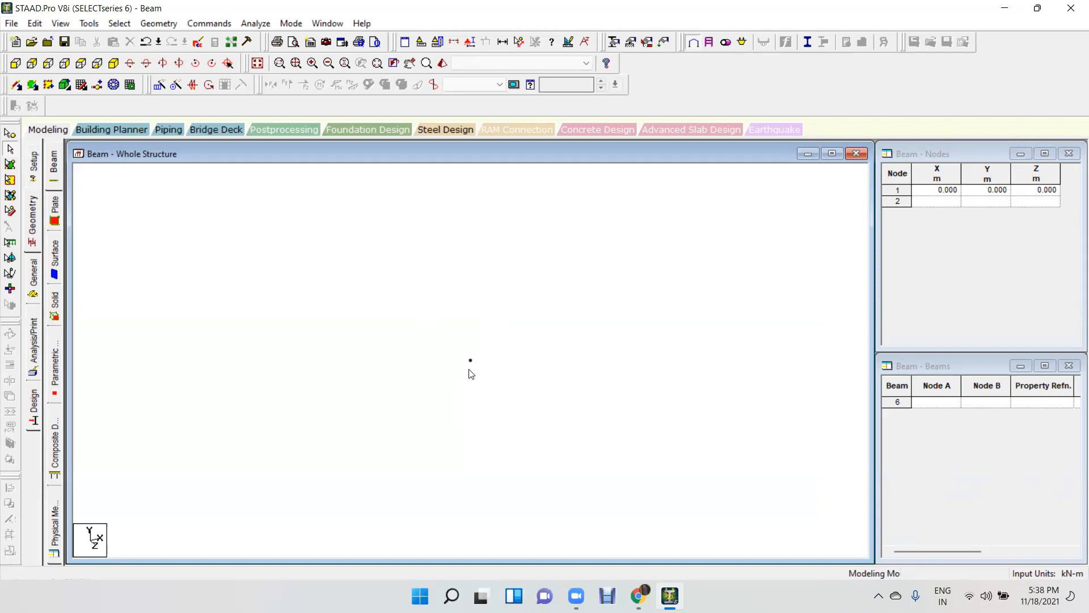
- Select the node at the origin and open Translational Repeat, keeping the dialog clear of the node
click(8, 135)
drag(423, 313, 544, 458)
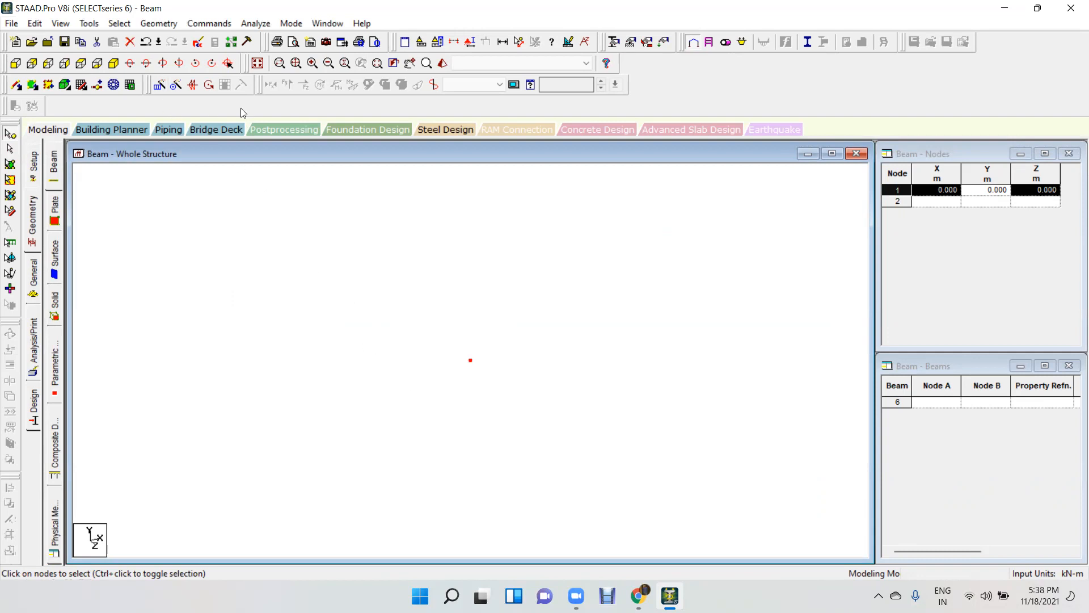
mouse_move(151, 73)
mouse_down()
mouse_move(151, 94)
mouse_move(166, 77)
mouse_move(152, 72)
mouse_up()
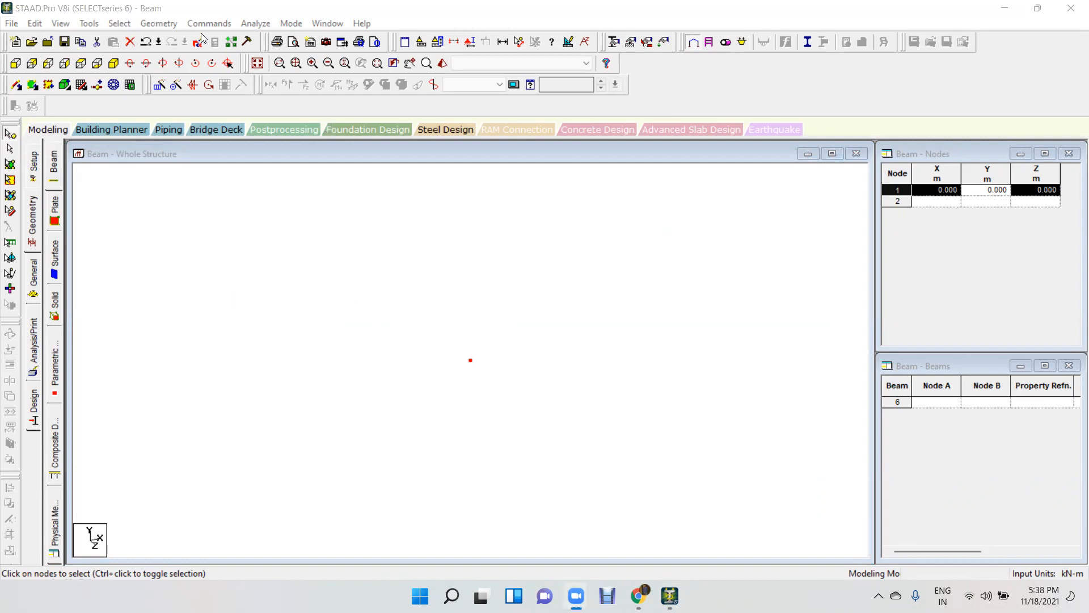
click(171, 25)
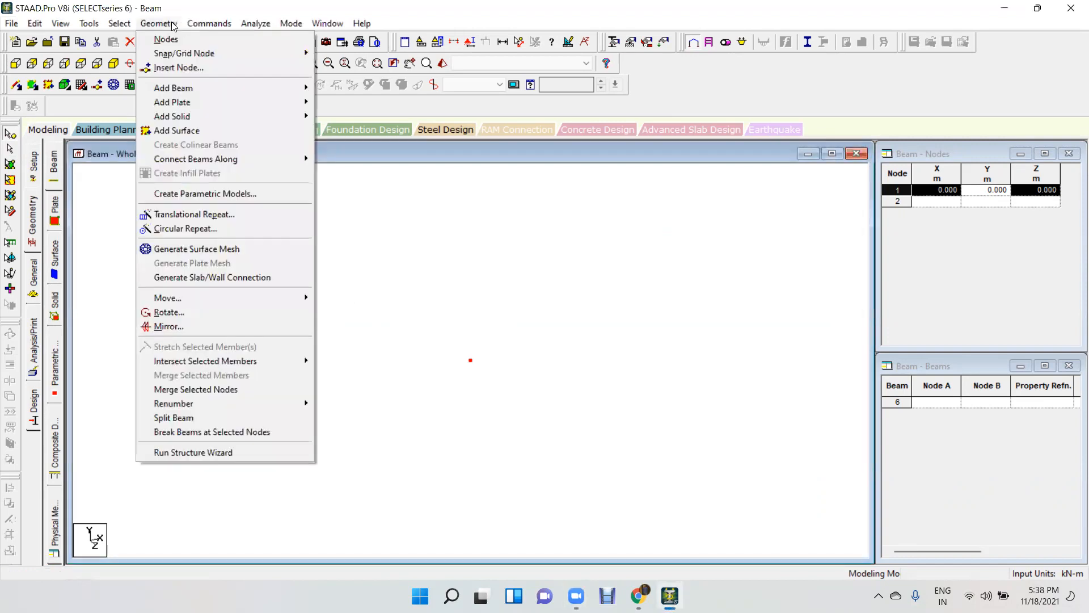
click(230, 218)
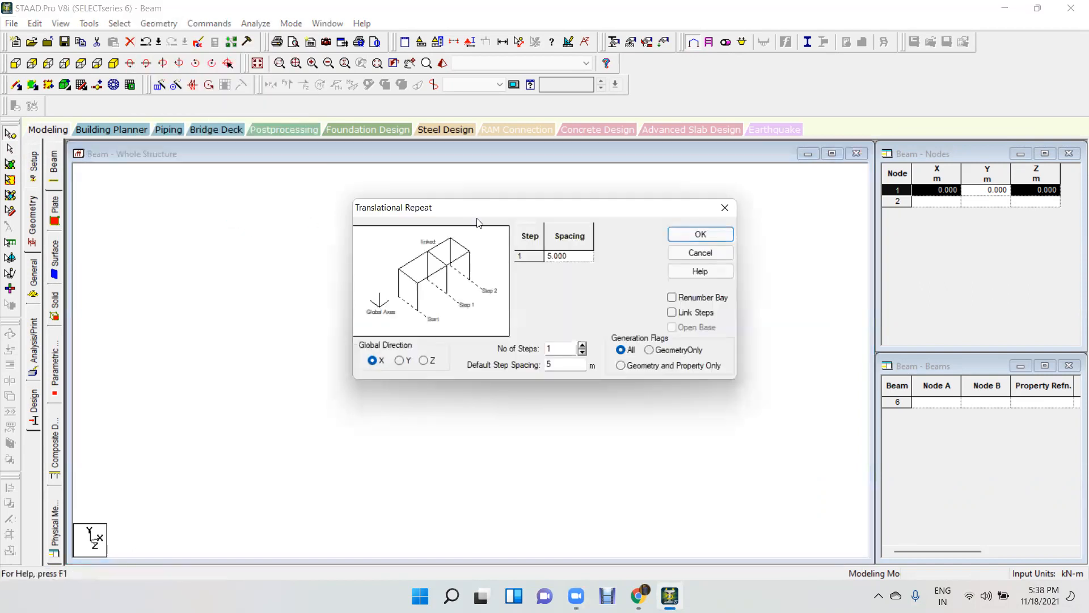
drag(429, 208, 431, 121)
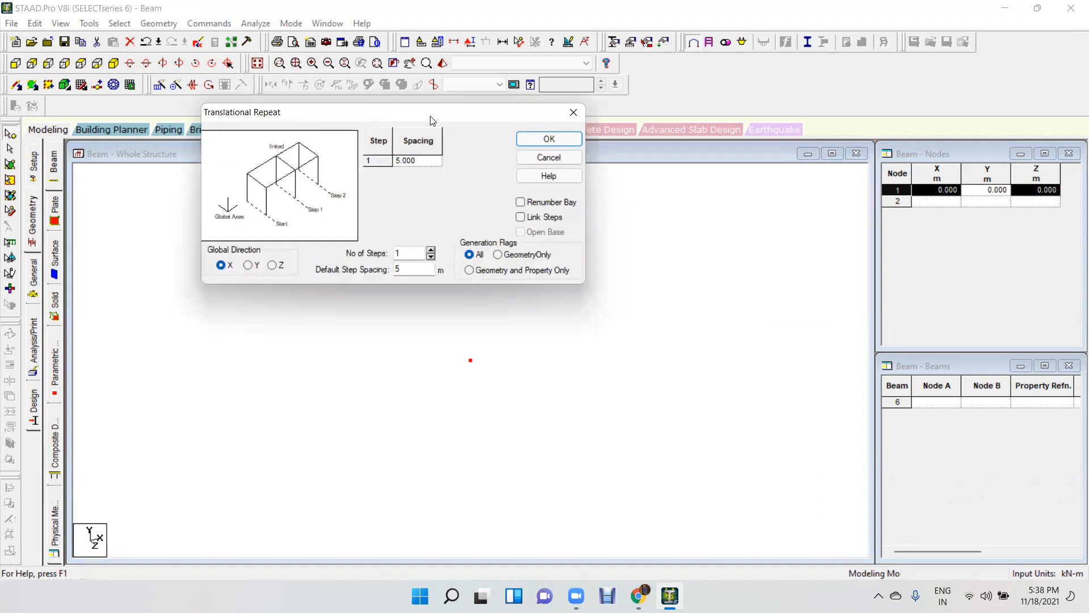
- Mark the Global Direction options and the No of Steps field with the annotation pen, and label the latter "No. of Object"
mouse_move(204, 241)
mouse_down()
mouse_move(278, 274)
mouse_move(292, 262)
mouse_move(205, 239)
mouse_move(218, 277)
mouse_move(237, 249)
mouse_move(244, 273)
mouse_move(286, 252)
mouse_move(419, 262)
mouse_move(440, 247)
mouse_move(343, 240)
mouse_up()
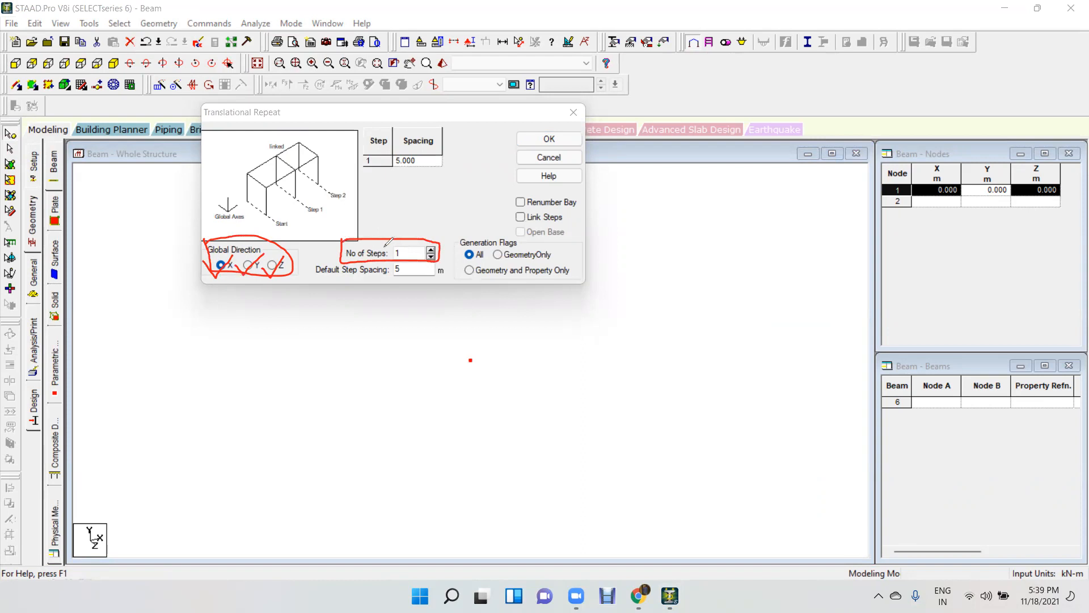
mouse_move(385, 256)
mouse_down()
mouse_move(375, 218)
mouse_move(384, 221)
mouse_up()
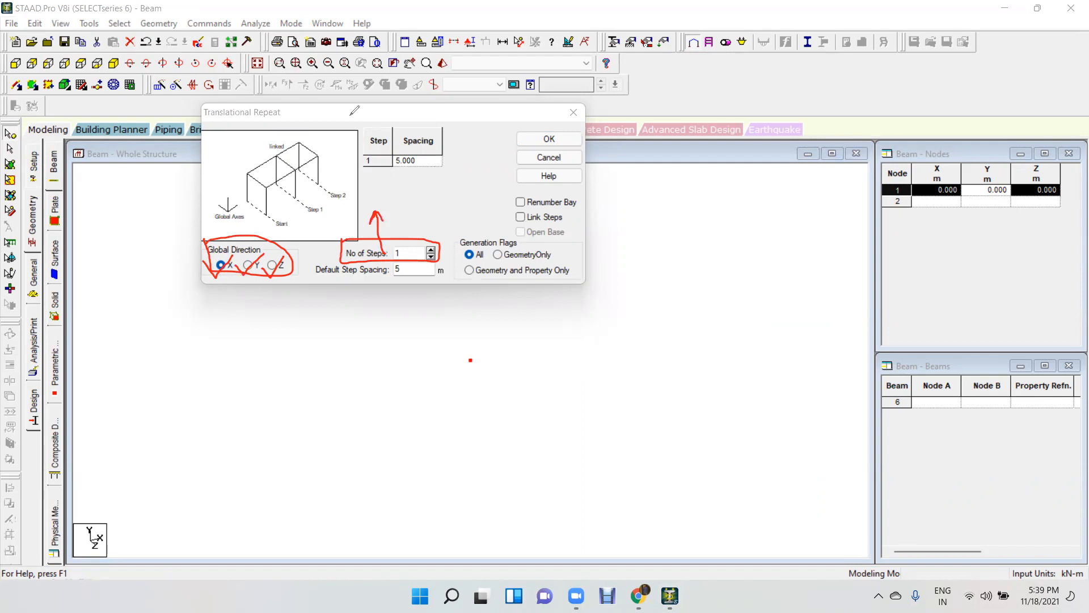
click(370, 194)
text(N)
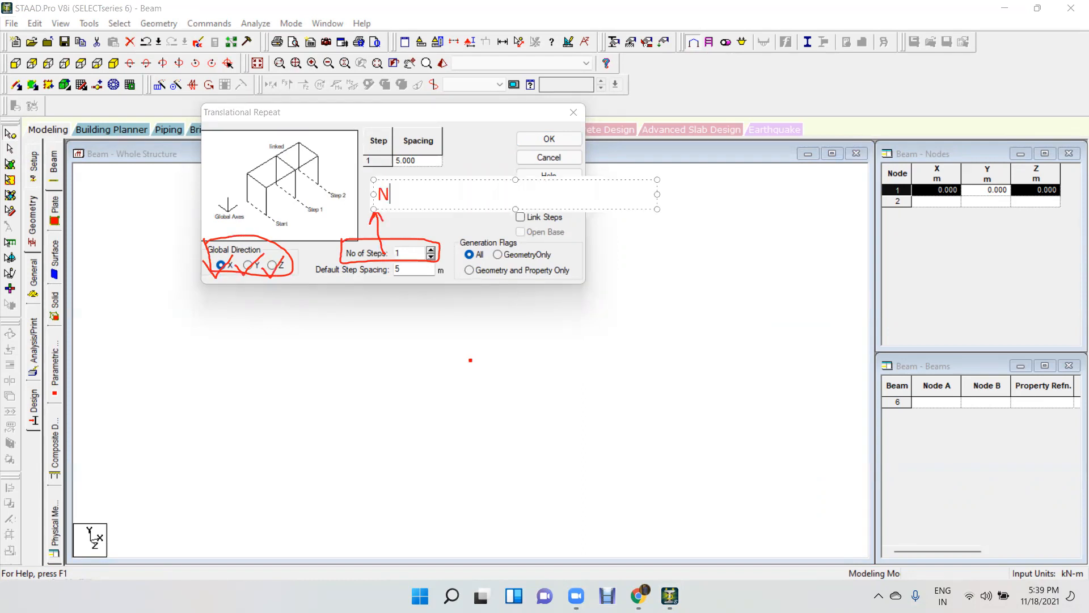
text(o.)
text(O)
key(BackSpace)
text(of Object)
click(648, 279)
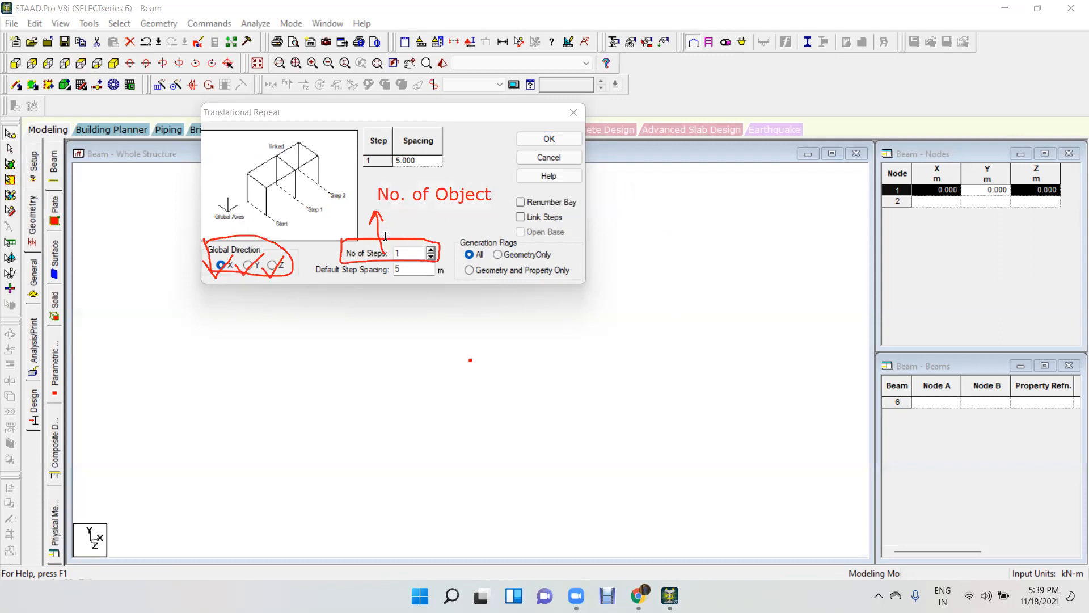
click(411, 258)
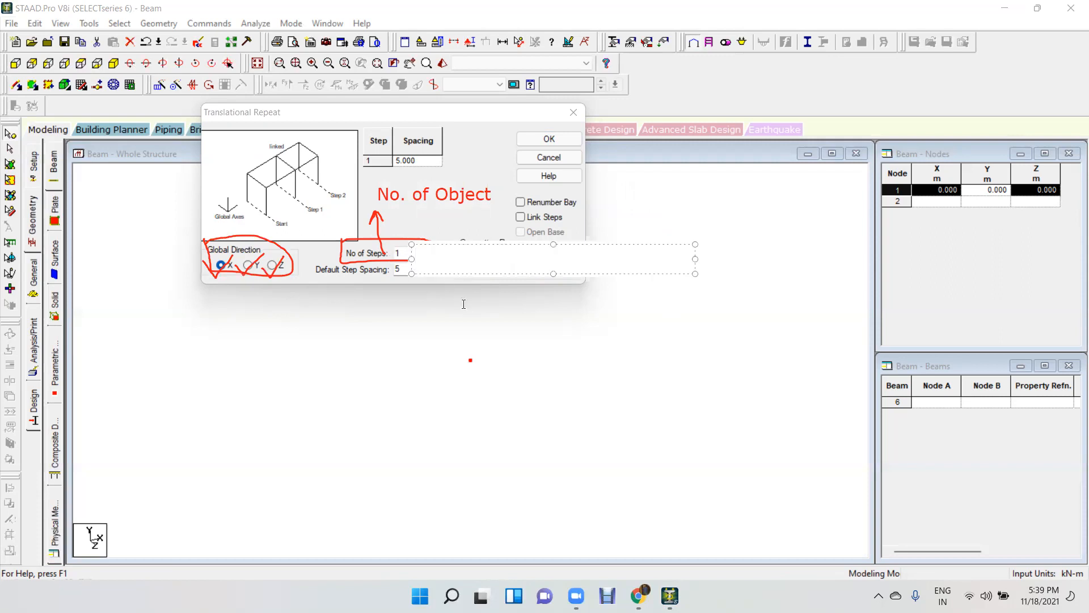
click(270, 63)
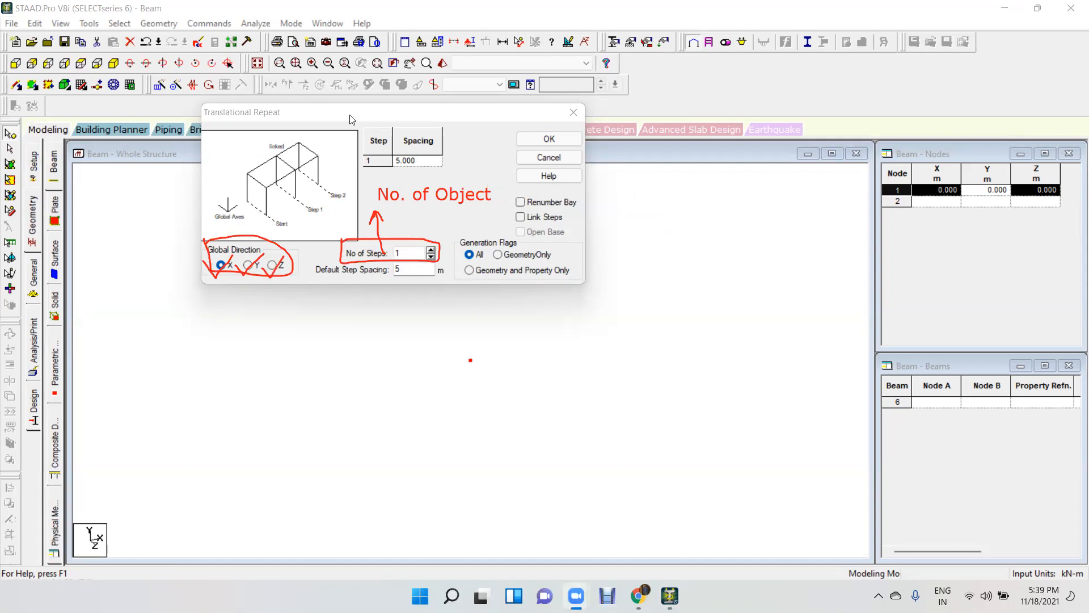
- Frame the Default Step Spacing field, draw an arrow below it and label it "uniform specing"
mouse_move(311, 267)
mouse_down()
mouse_move(312, 275)
mouse_move(432, 278)
mouse_move(445, 277)
mouse_move(447, 258)
mouse_move(314, 261)
mouse_up()
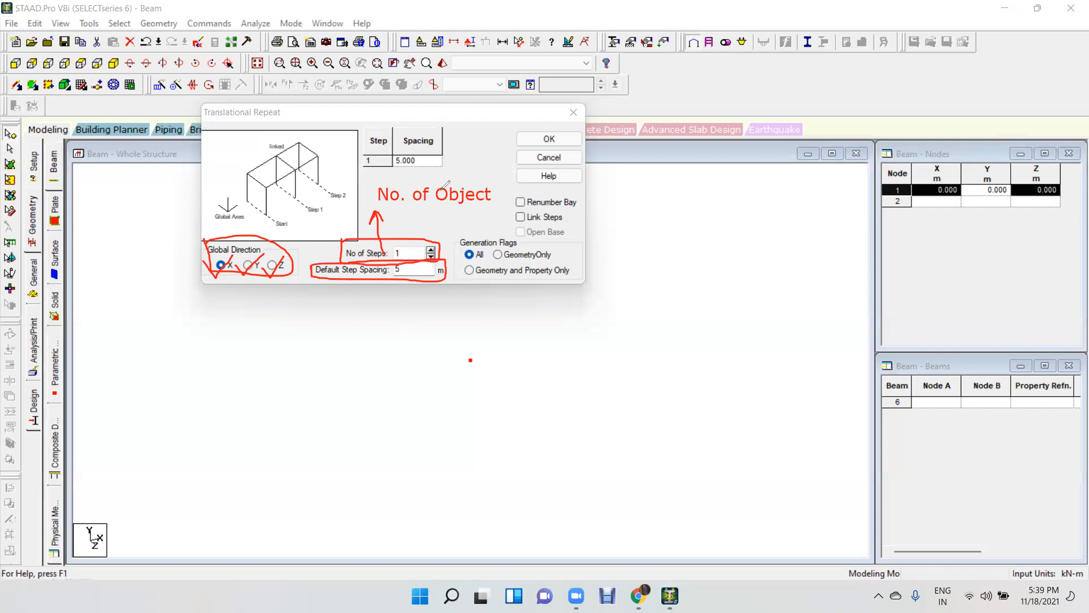
drag(391, 272, 397, 329)
click(380, 310)
click(372, 342)
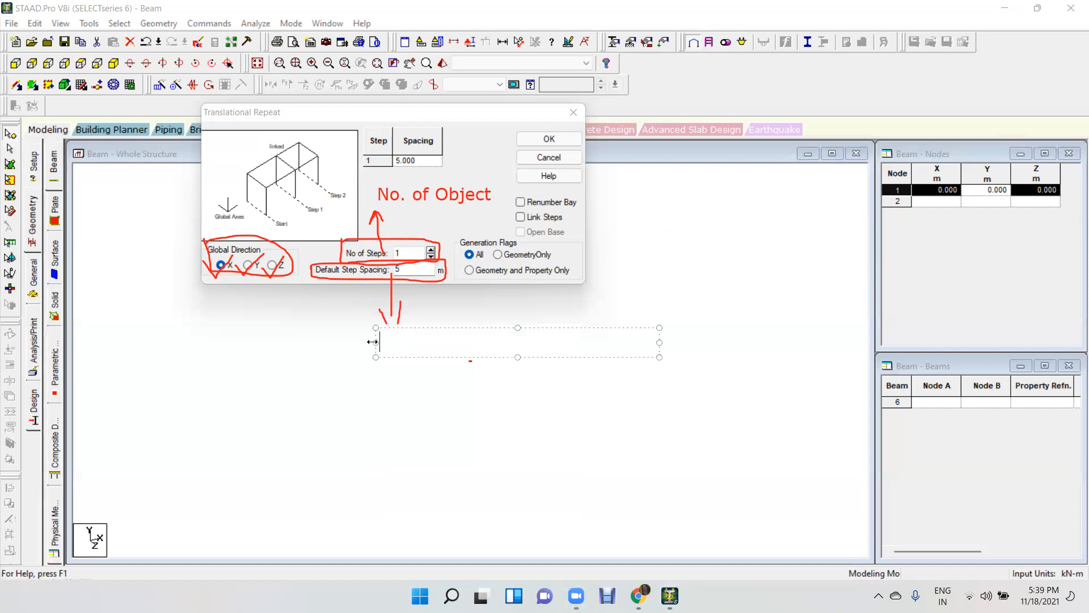
text(uniform specing)
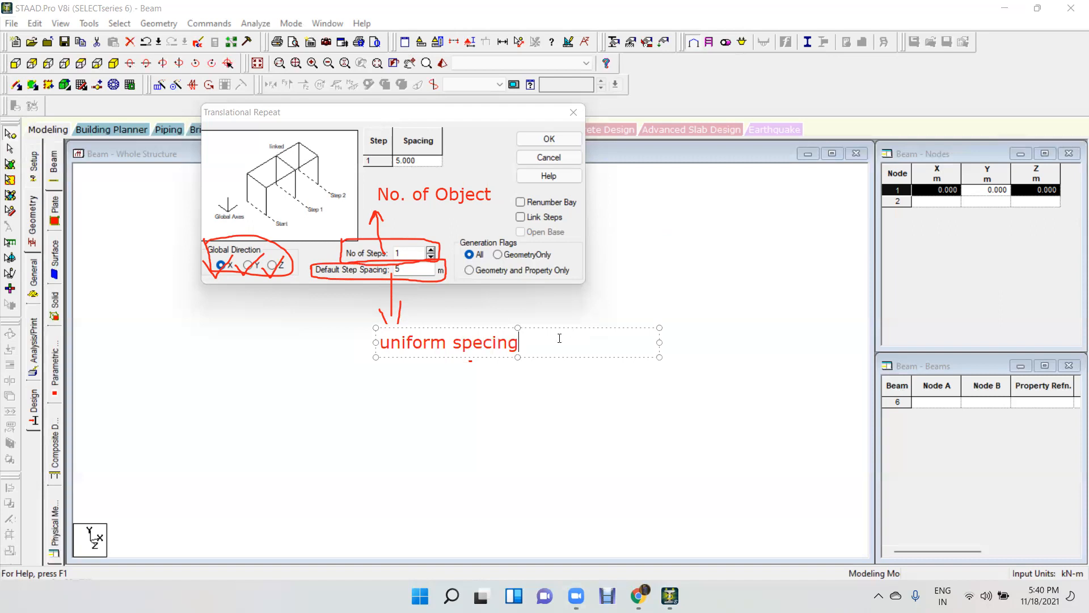
click(537, 382)
- Mark the step 1 spacing value and the Link Steps option, and clear all annotations from the screen
mouse_move(422, 162)
mouse_down()
mouse_move(400, 148)
mouse_move(401, 165)
mouse_move(430, 149)
mouse_move(390, 162)
mouse_up()
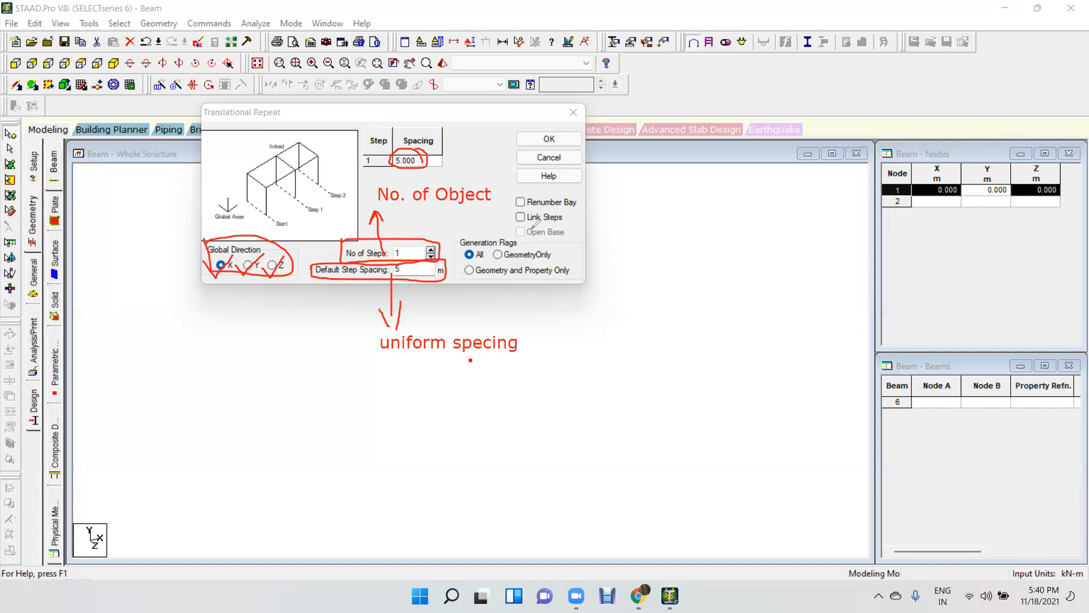
mouse_move(498, 218)
mouse_down()
mouse_move(512, 229)
mouse_move(532, 205)
mouse_up()
drag(470, 359, 571, 318)
click(711, 120)
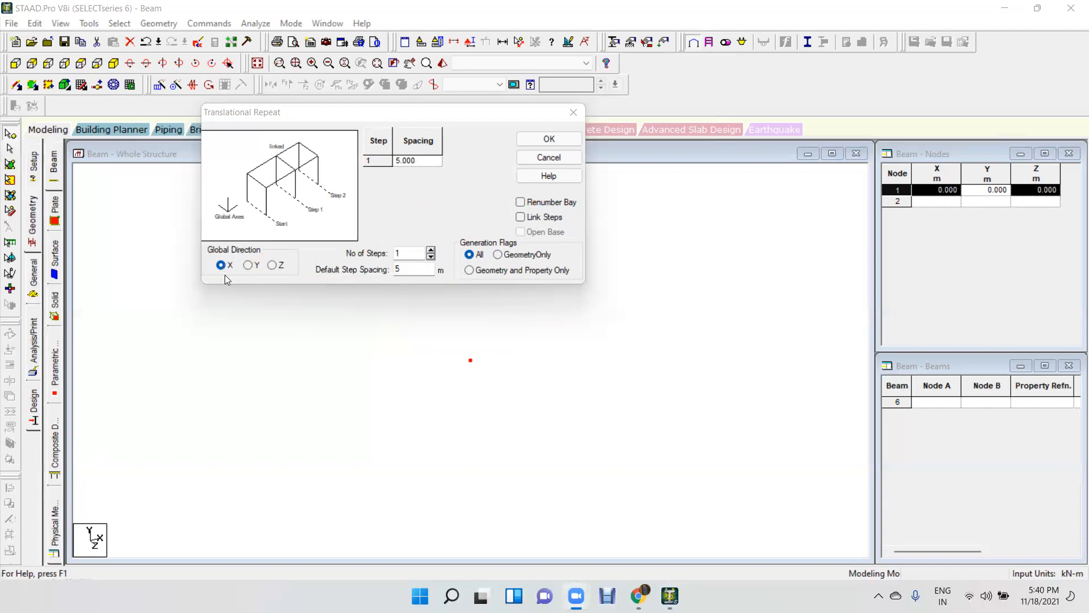
- Repeat the node along global X in 5 steps with 3 m spacing, and undo the repeat
click(421, 252)
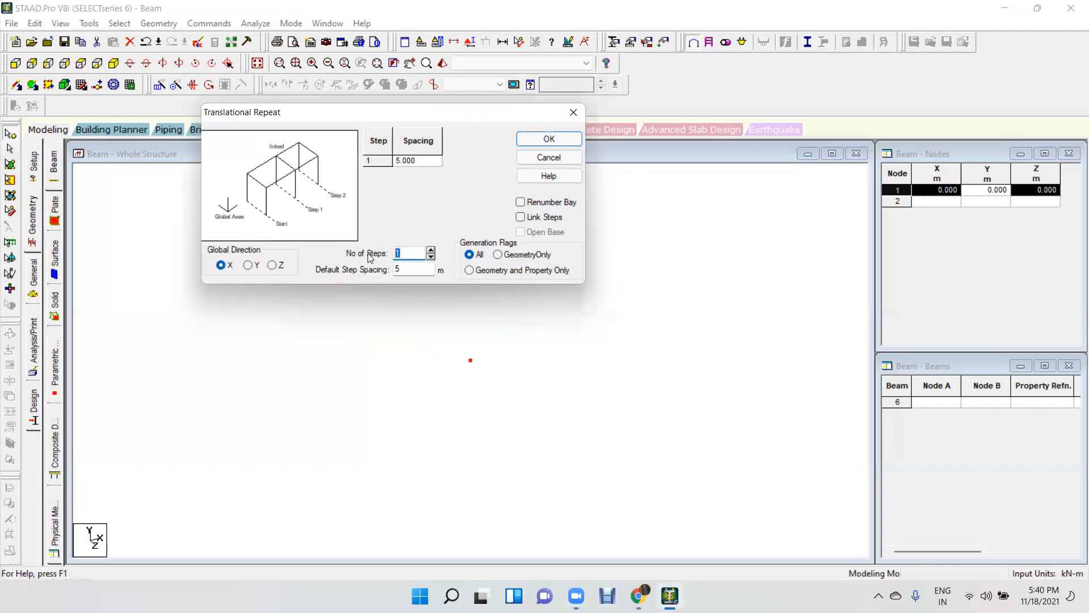
text(5)
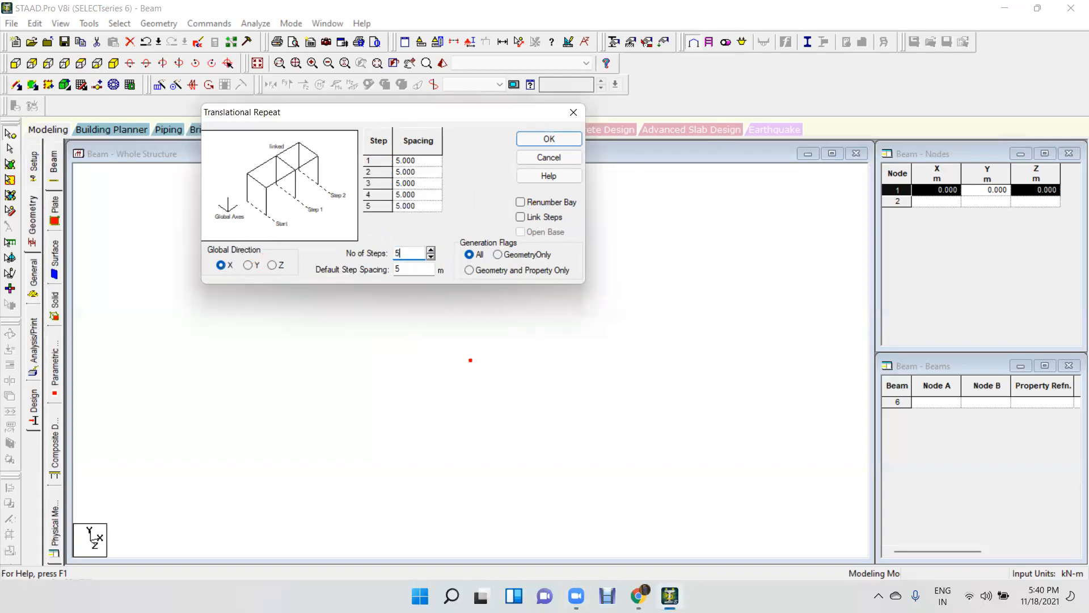
double_click(396, 270)
text(3)
click(401, 253)
click(563, 138)
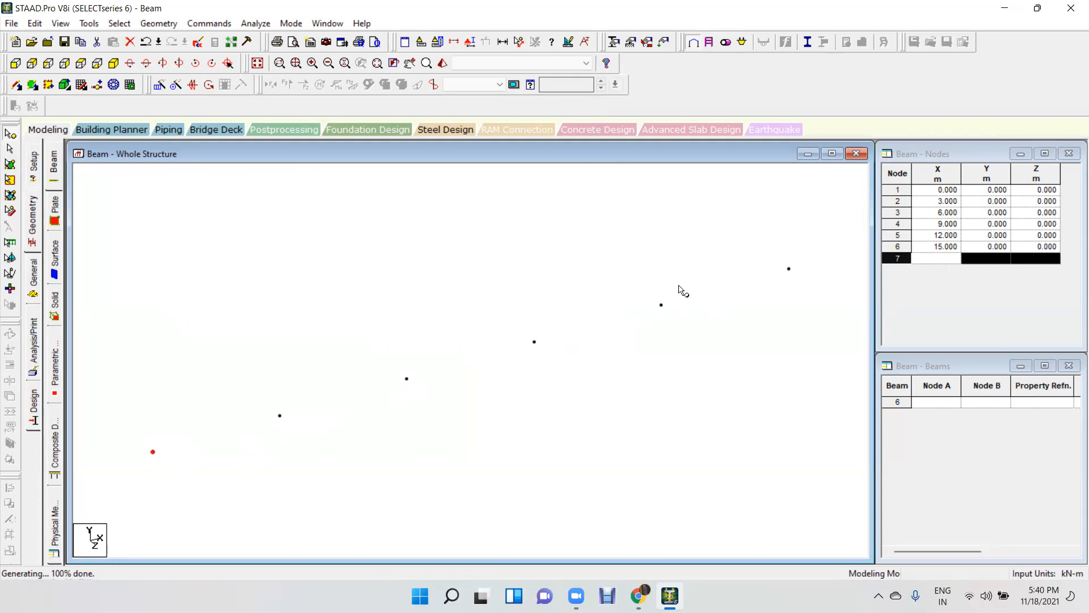
key(ctrl+z)
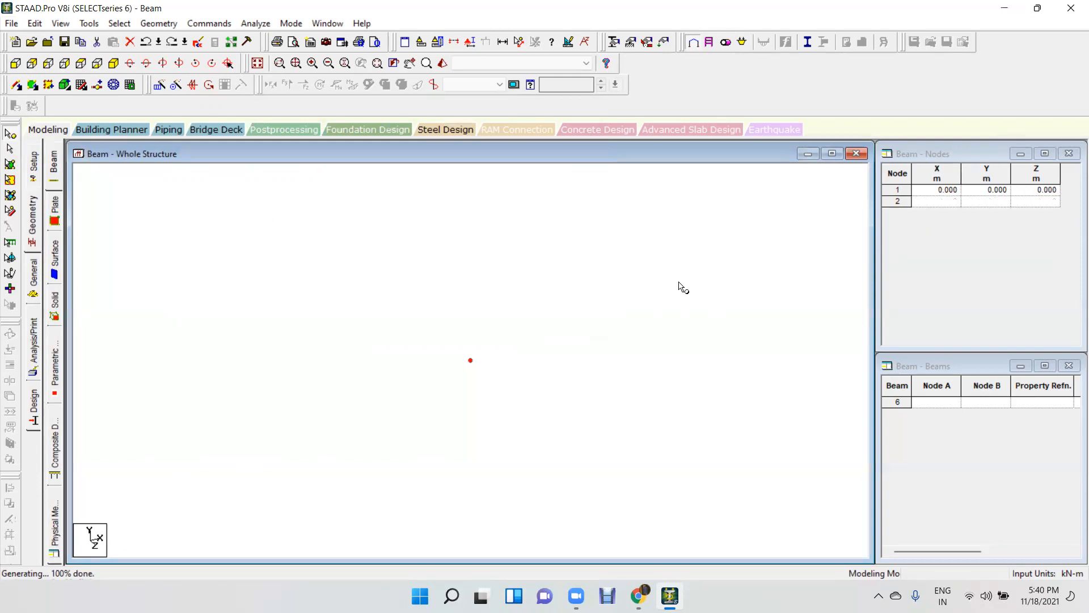
- Set up a Translational Repeat of the node along global X with 5 steps and a default step spacing of 3 m
click(161, 85)
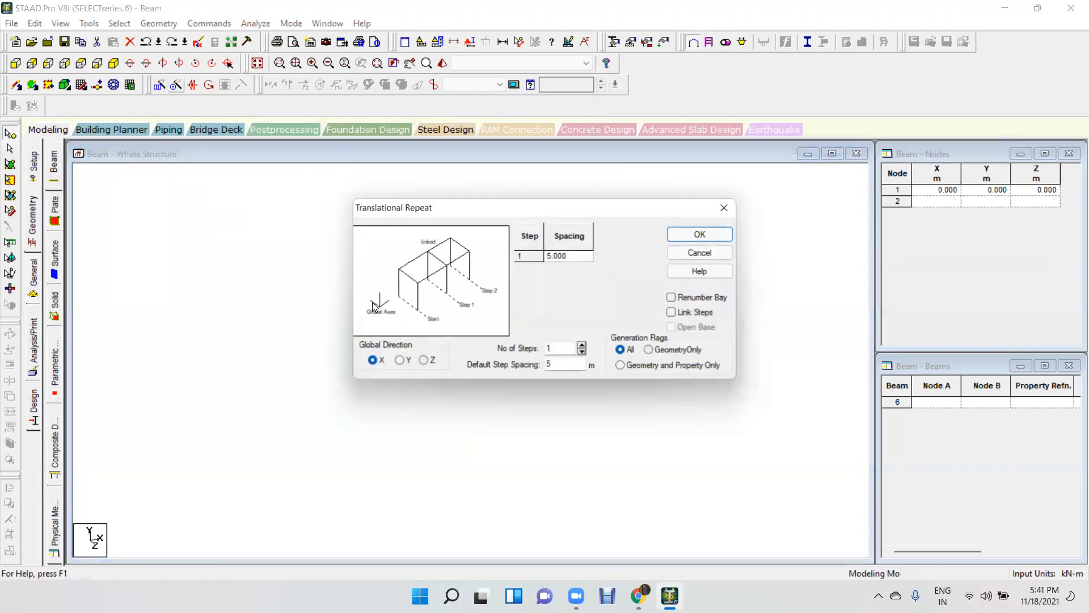
click(581, 345)
click(581, 345)
click(581, 345)
click(582, 345)
double_click(570, 363)
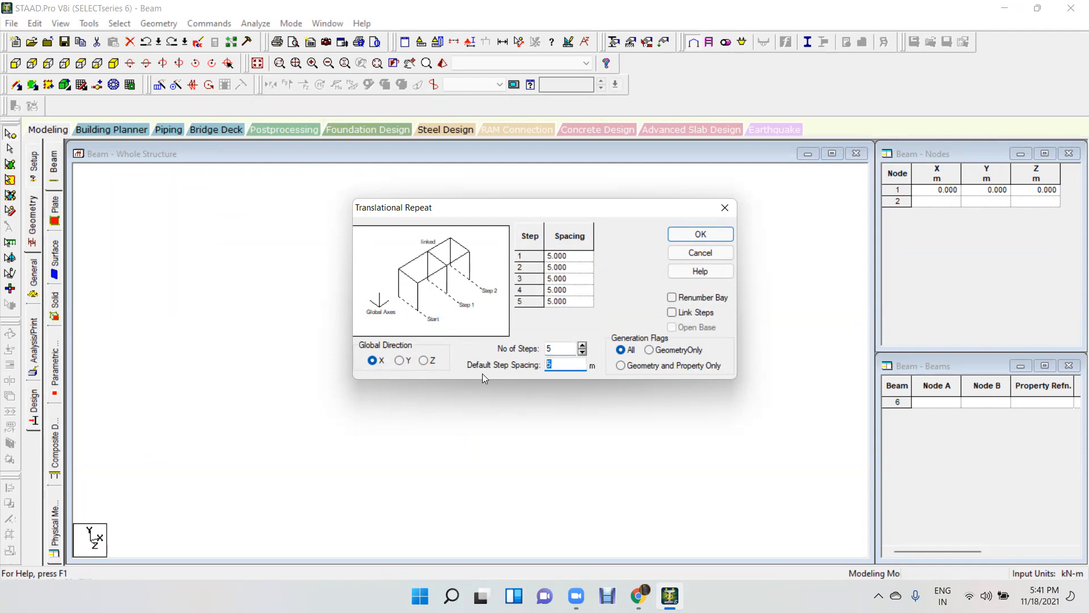
text(3)
- Set the spacings of steps 1, 2 and 4 to 2, 5 and 4 m, and generate the repeat with Link Steps enabled
click(579, 258)
text(2)
click(580, 269)
text(5)
click(576, 291)
text(4)
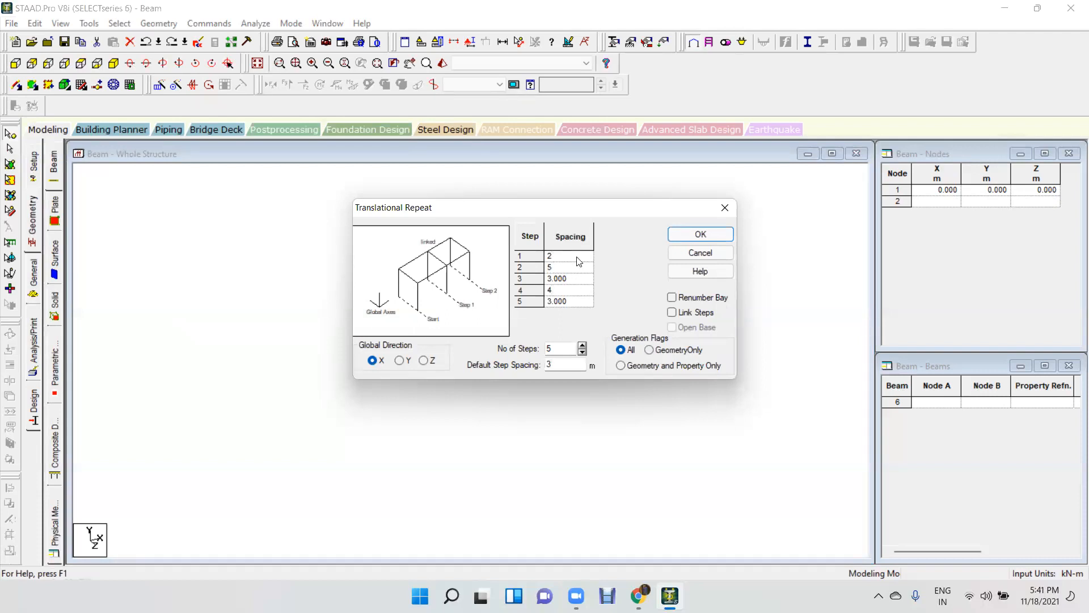
click(684, 315)
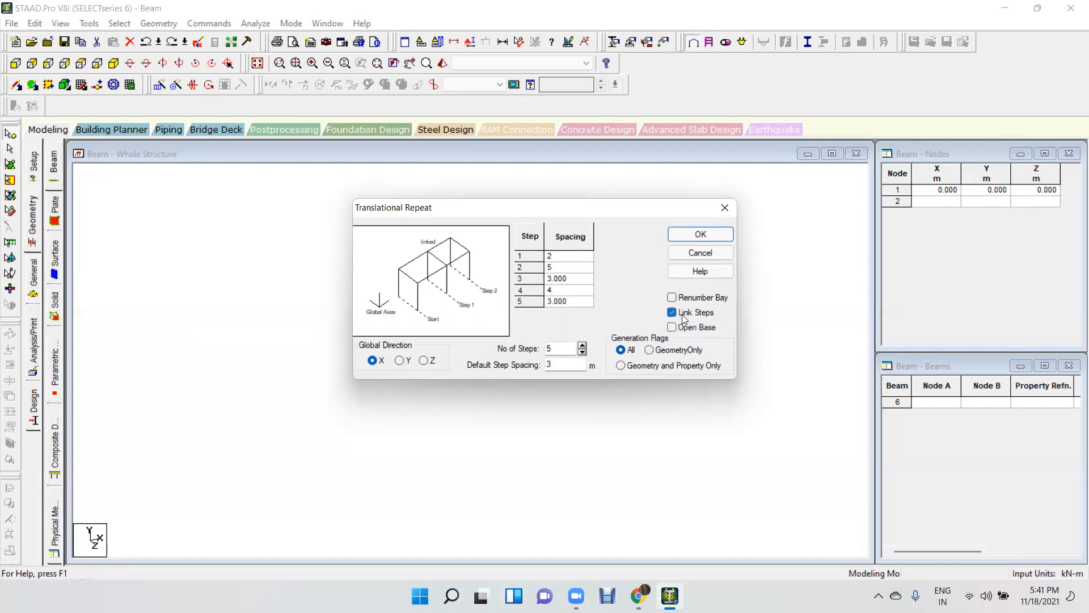
click(695, 236)
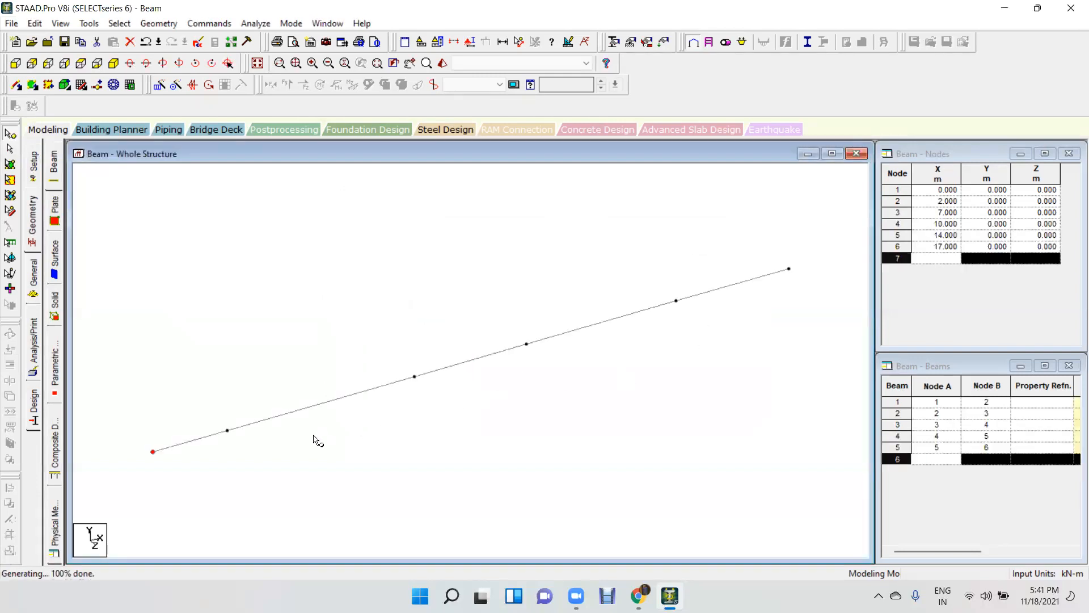
click(644, 336)
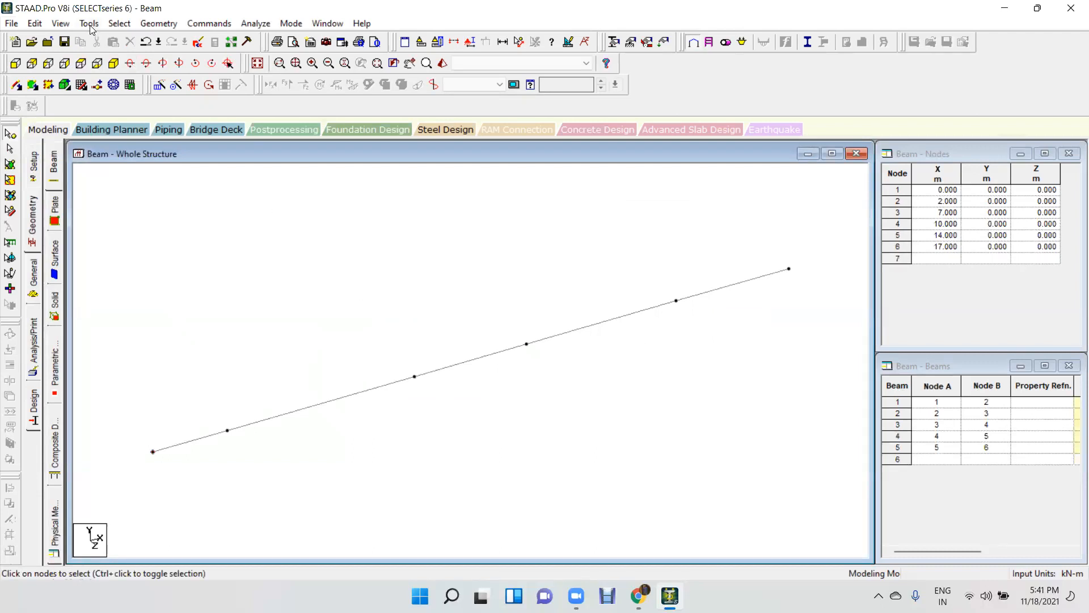
- Display the length dimensions of all beams in the view, and remove them again
click(90, 24)
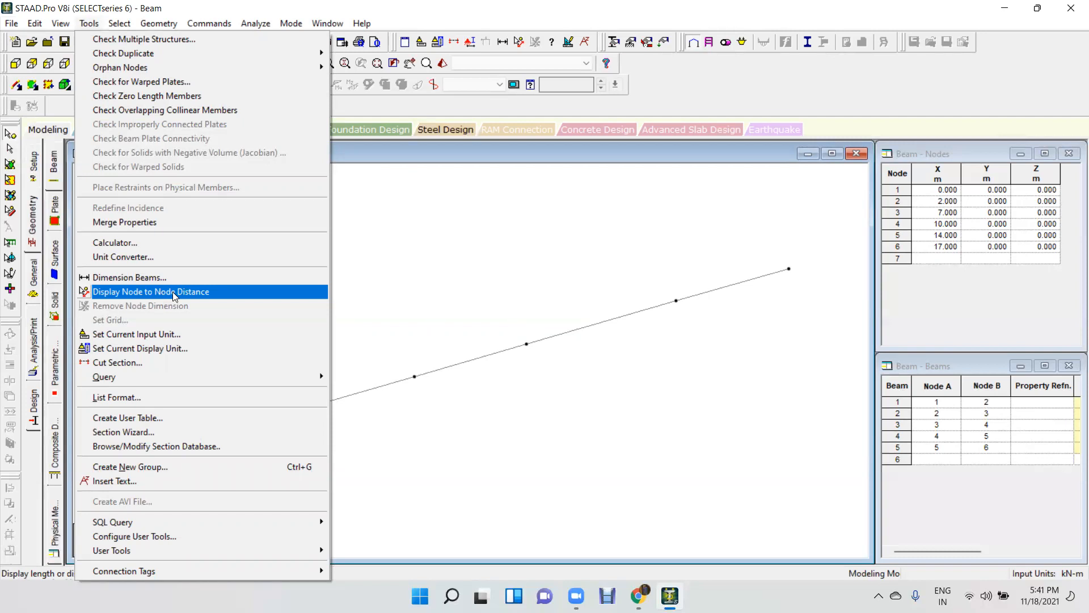
click(137, 279)
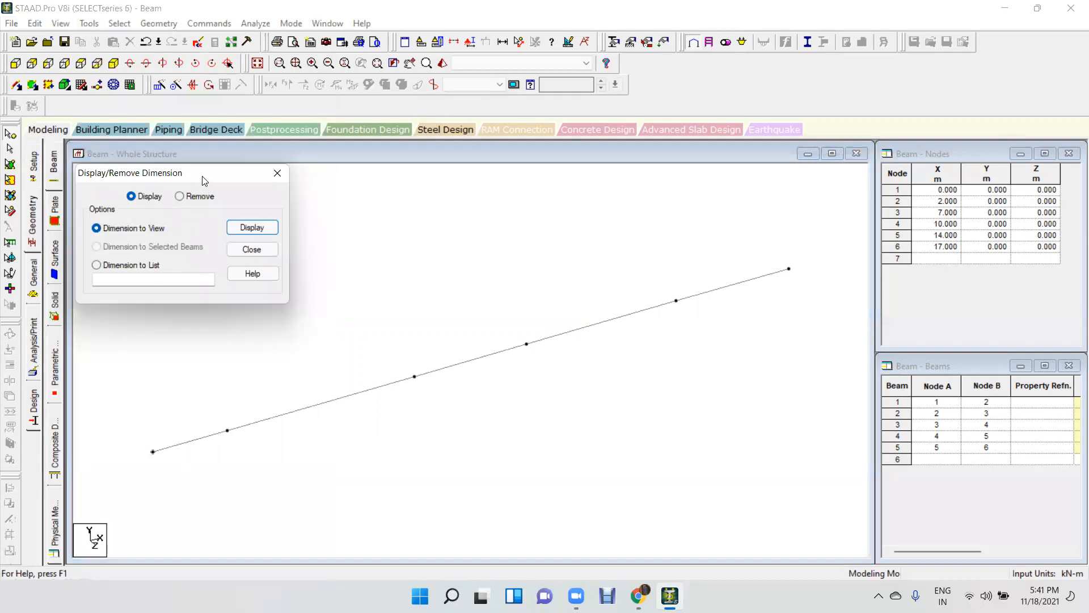
drag(205, 180, 177, 117)
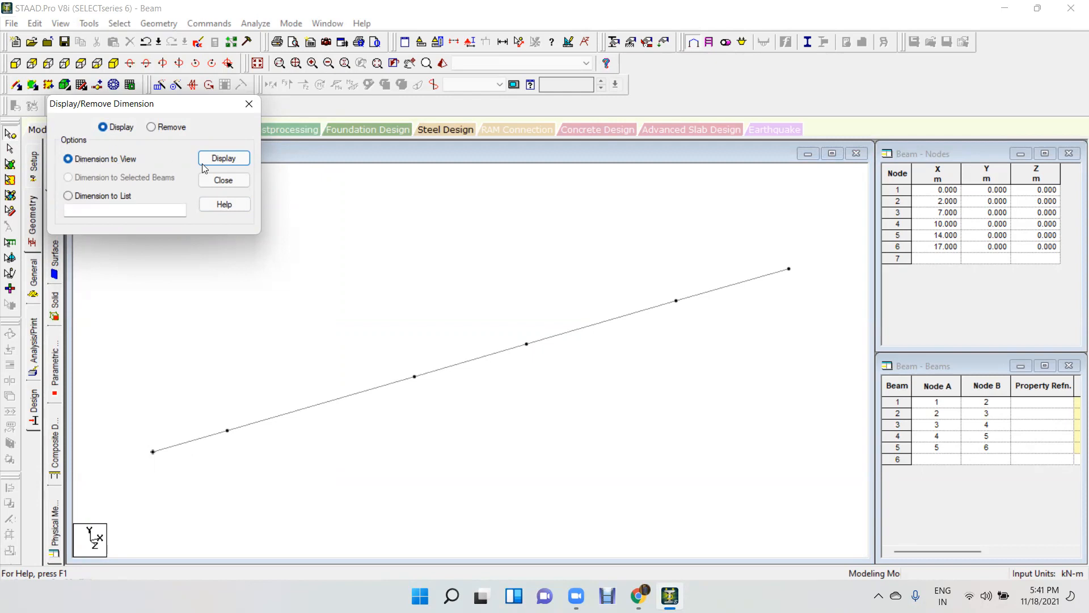
click(220, 161)
click(169, 128)
click(218, 159)
- Display the length dimension of only the second beam from the origin, and save the modified structure
click(11, 148)
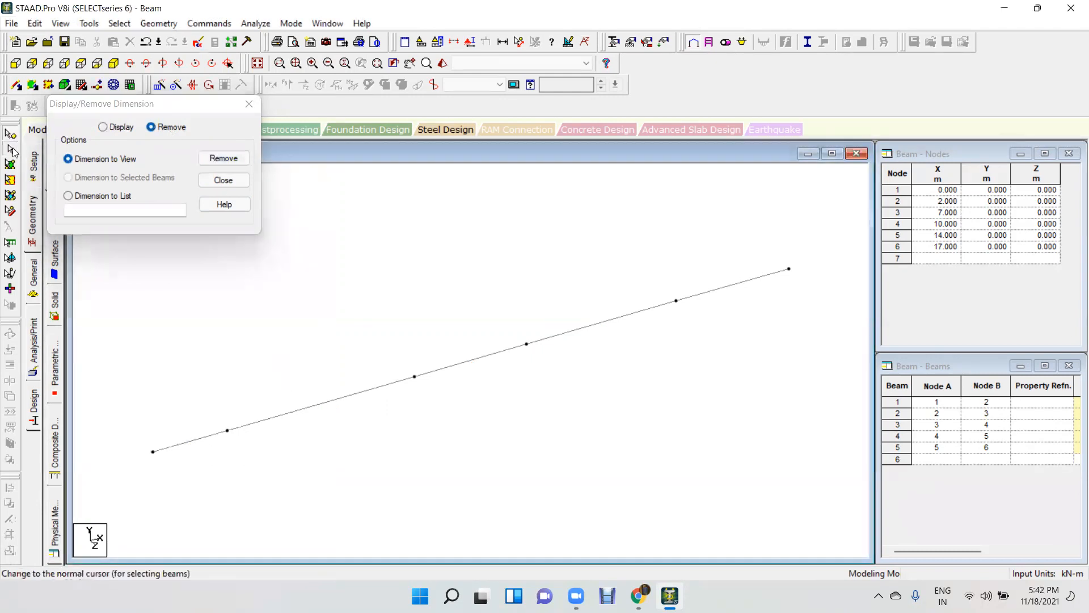
click(367, 395)
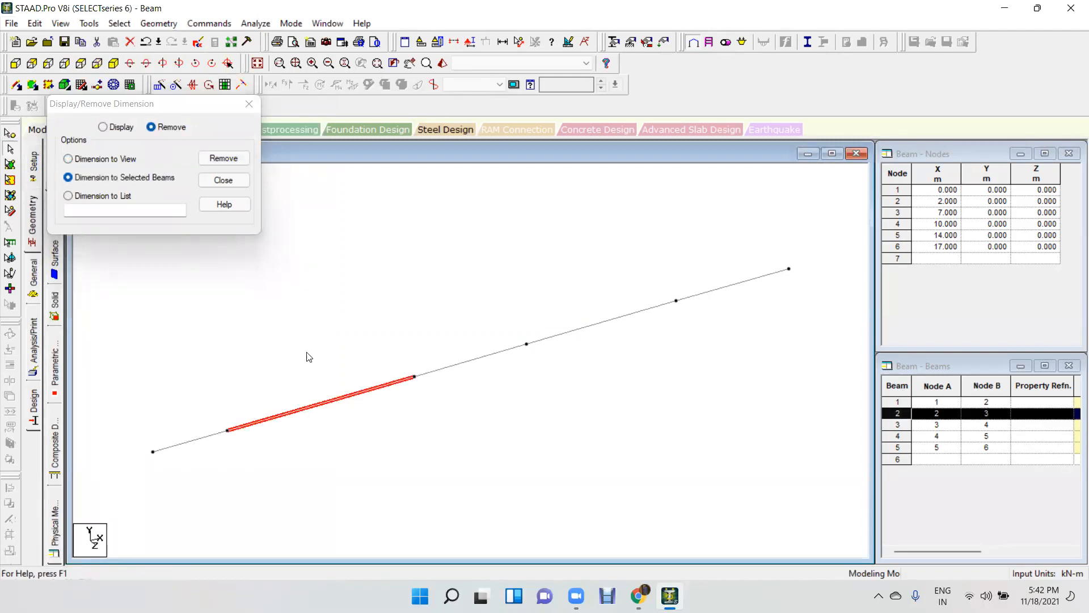
click(148, 181)
click(103, 127)
click(230, 161)
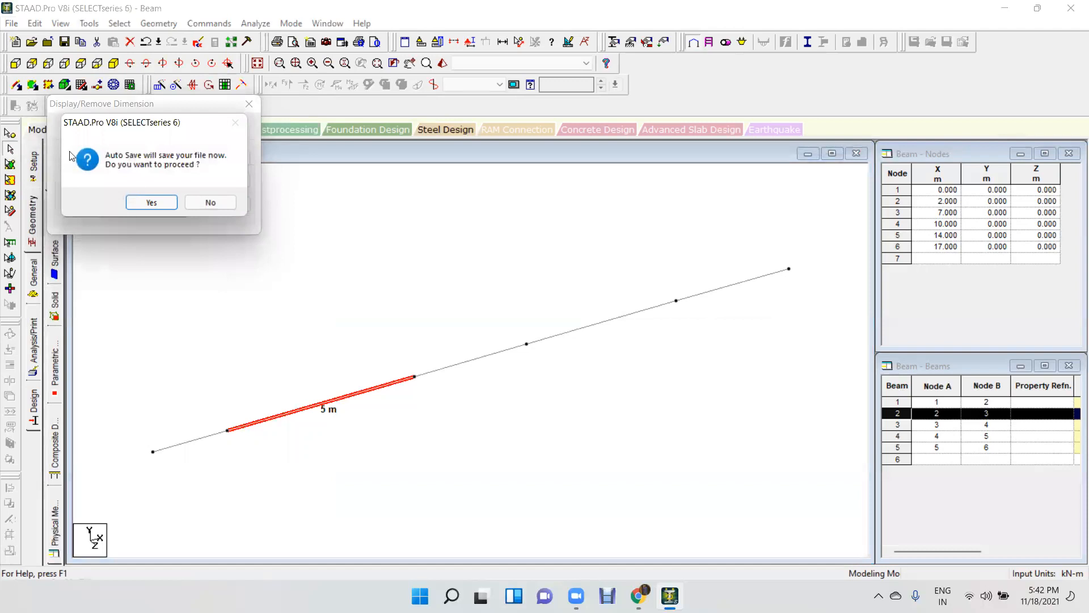
click(155, 202)
click(451, 310)
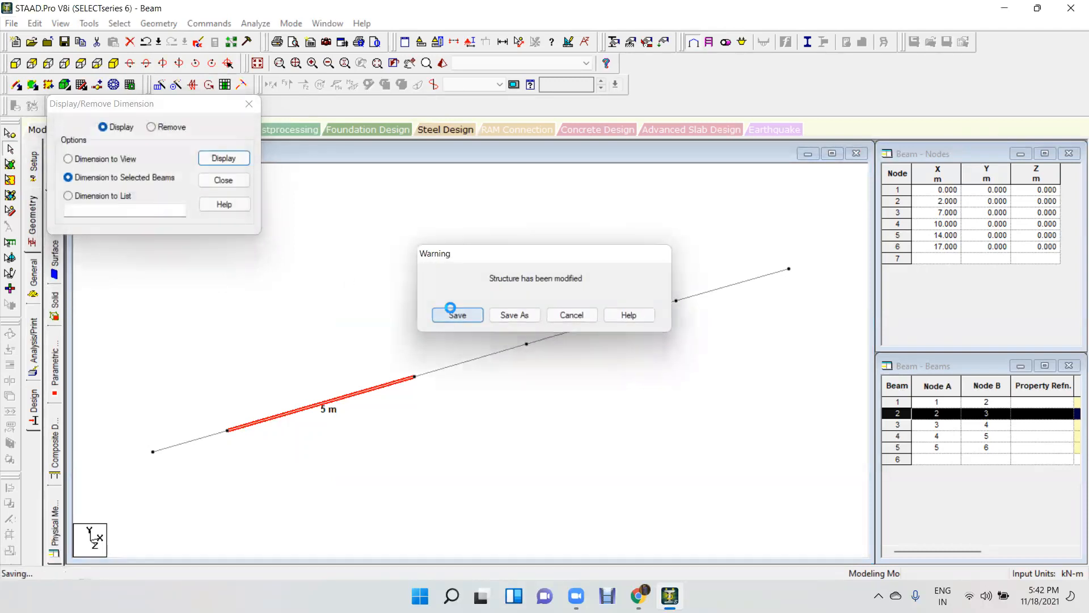
- Show the beam numbers and display the dimension of beam 5 using the Dimension to List option
click(389, 267)
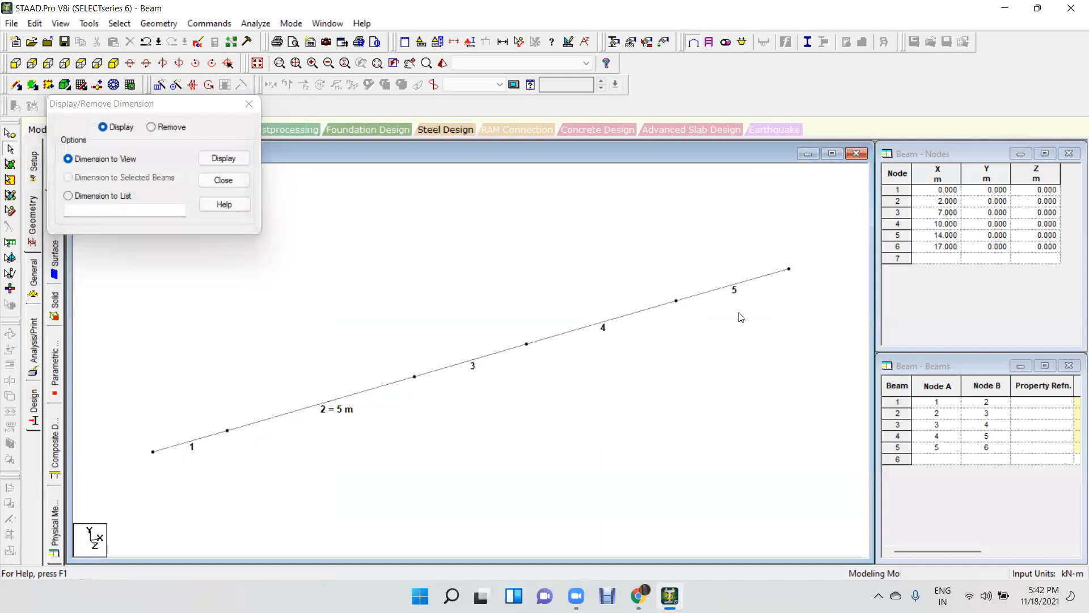
click(68, 196)
click(92, 209)
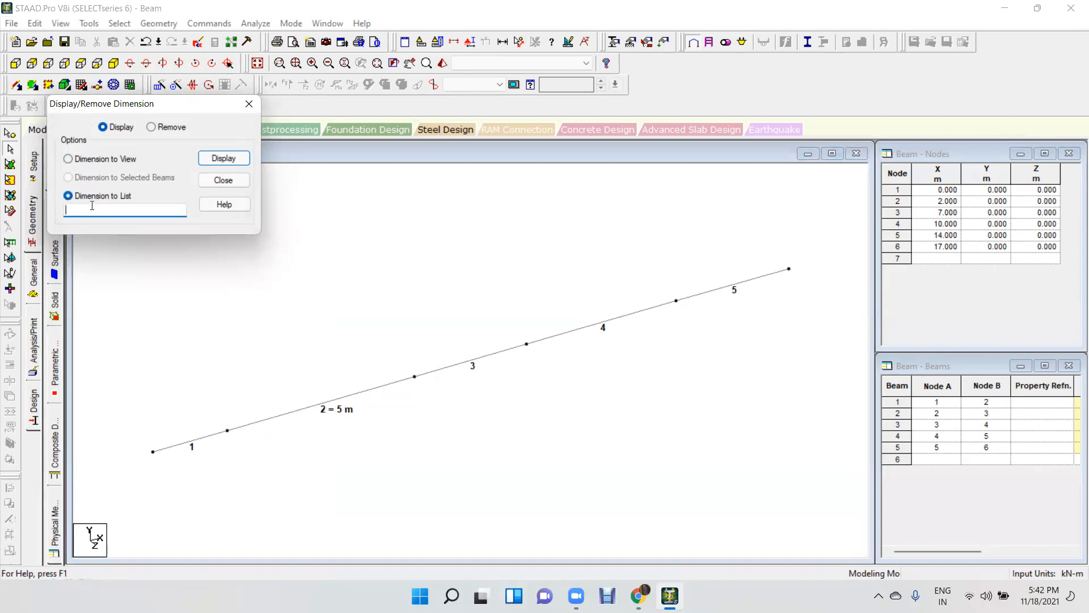
text(5)
click(224, 159)
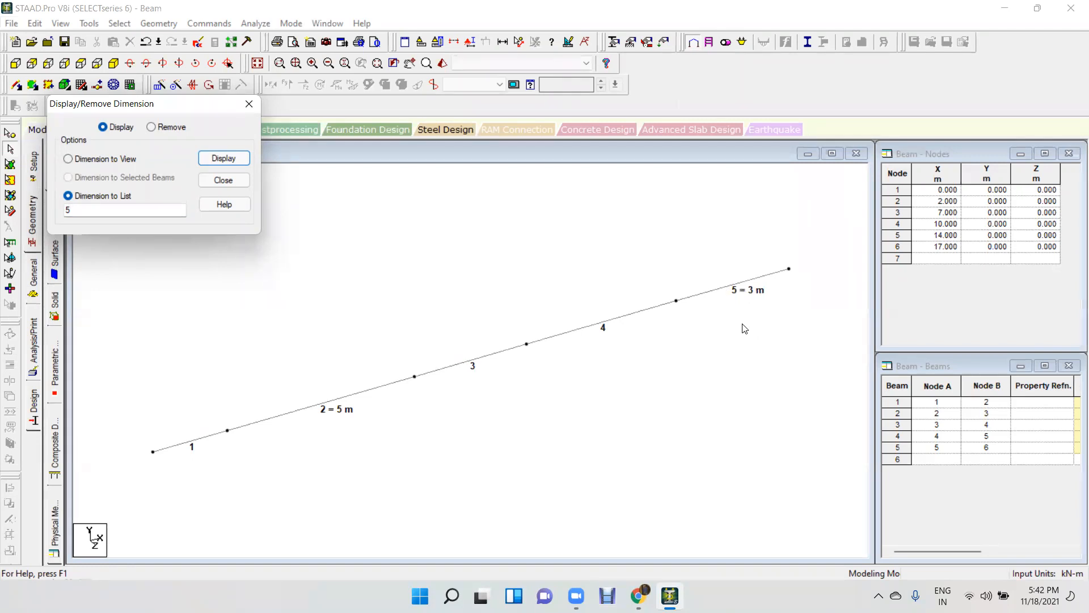
- Remove all beam dimensions from the view and hide the beam numbers
click(167, 127)
click(110, 160)
click(237, 160)
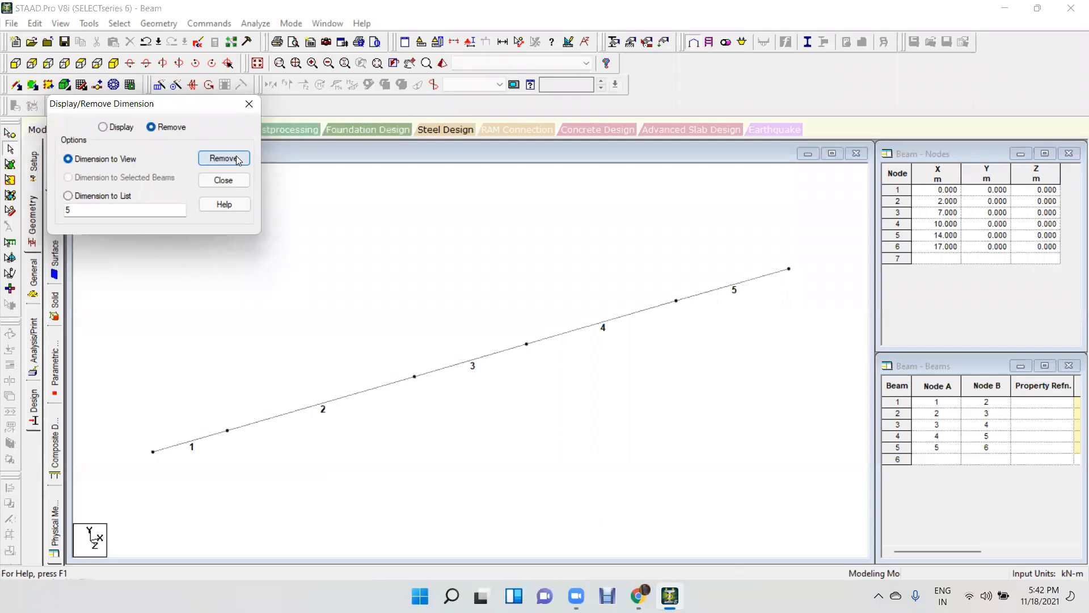
click(441, 263)
key(shift+b)
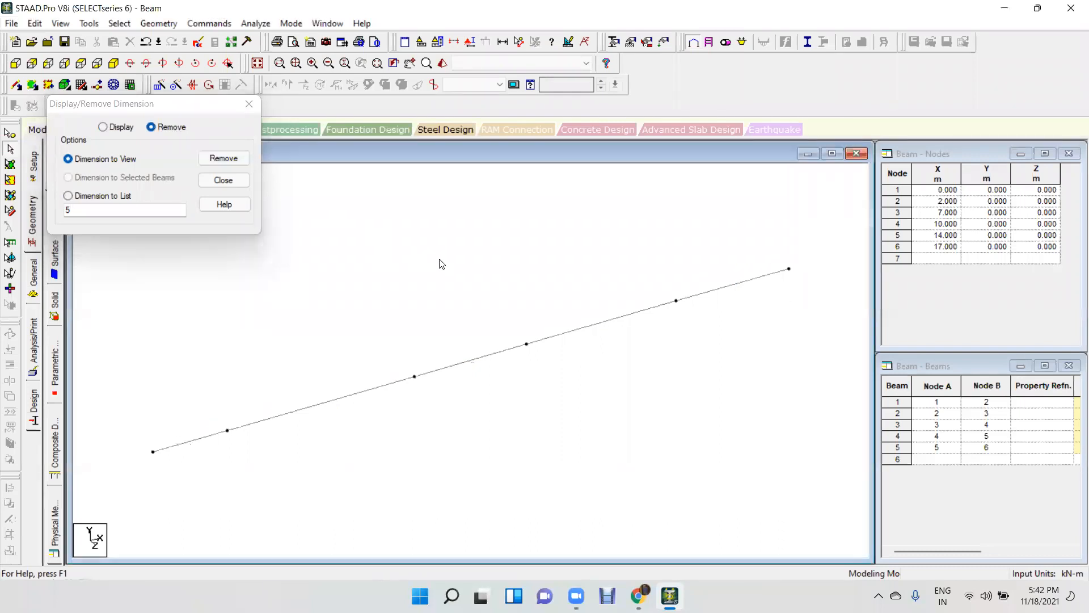
click(249, 104)
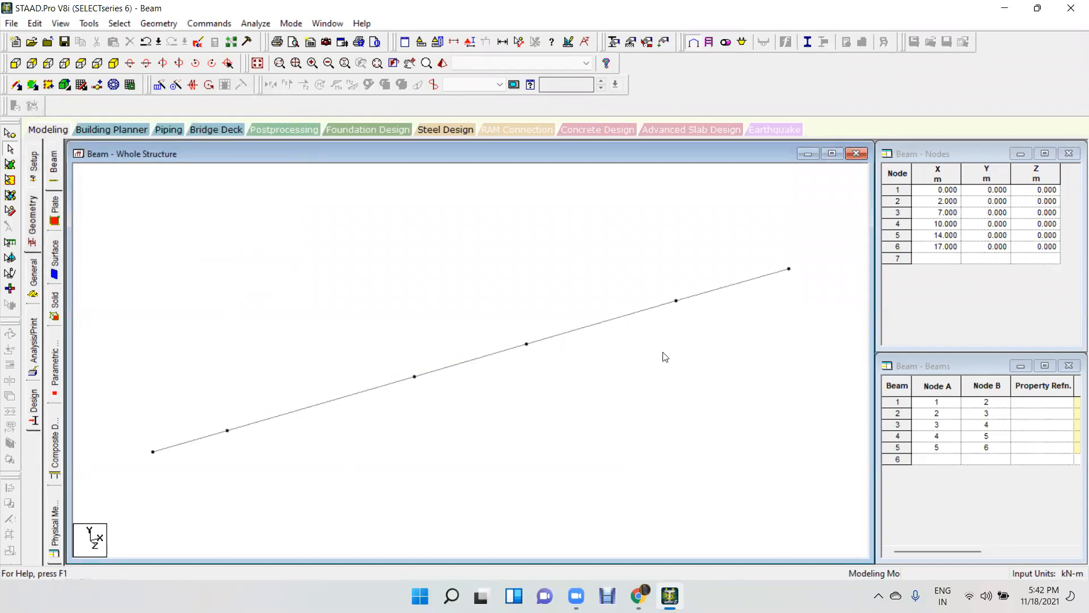
- Repeat all six nodes along global Y in 3 steps of 5 m with Link Steps enabled
click(9, 134)
scroll(508, 301, down, 1)
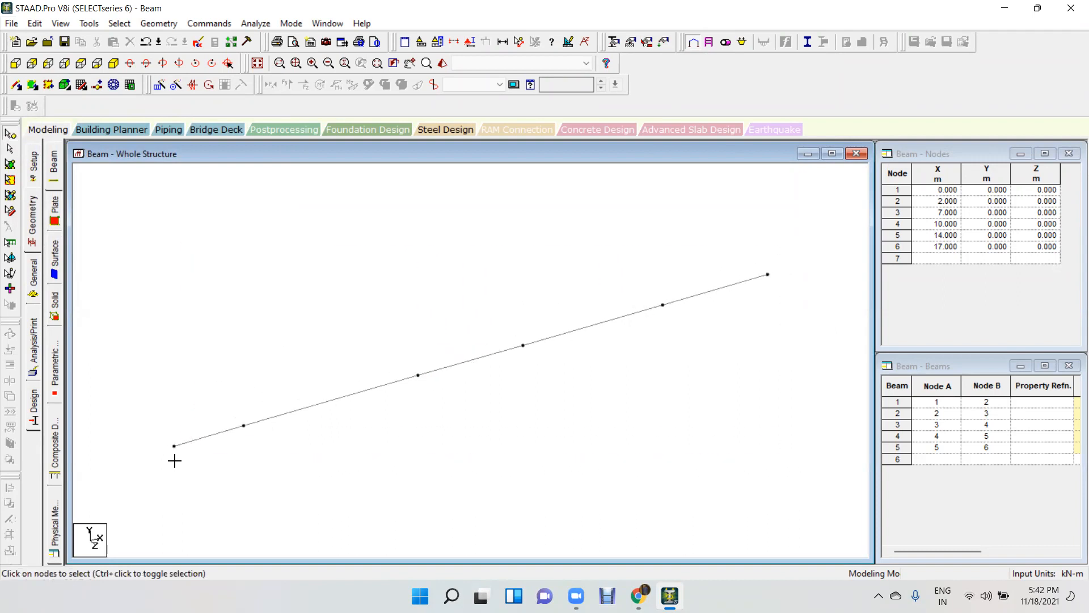
drag(174, 461, 147, 471)
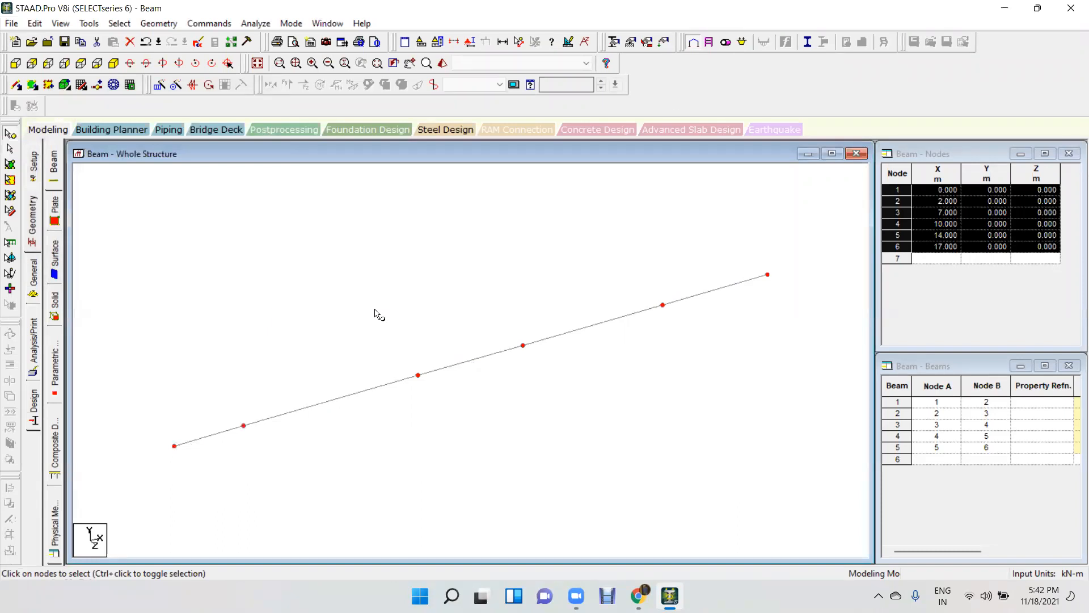
click(162, 85)
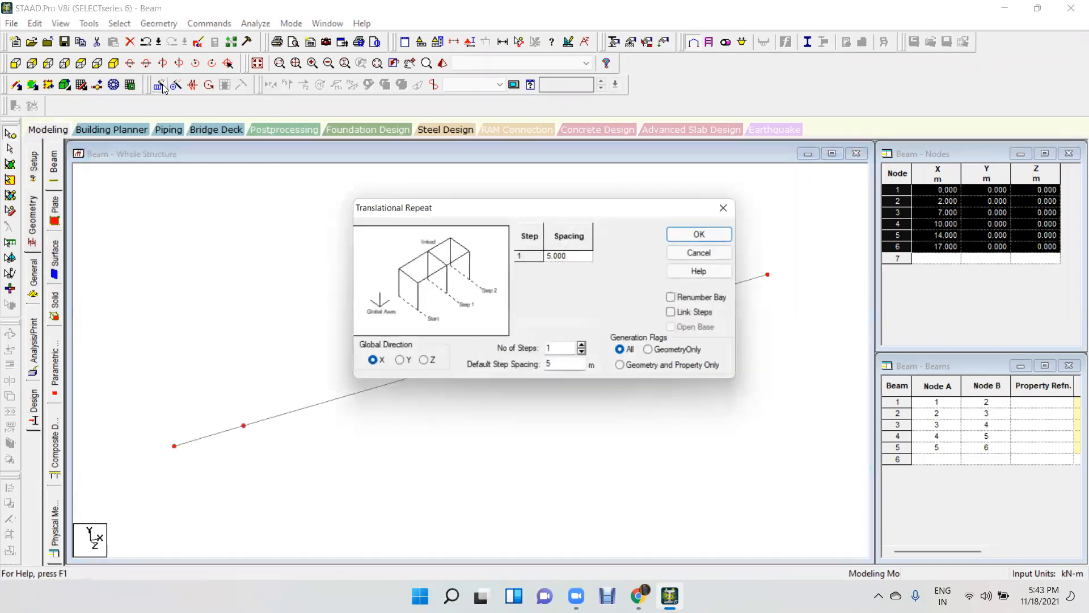
click(400, 361)
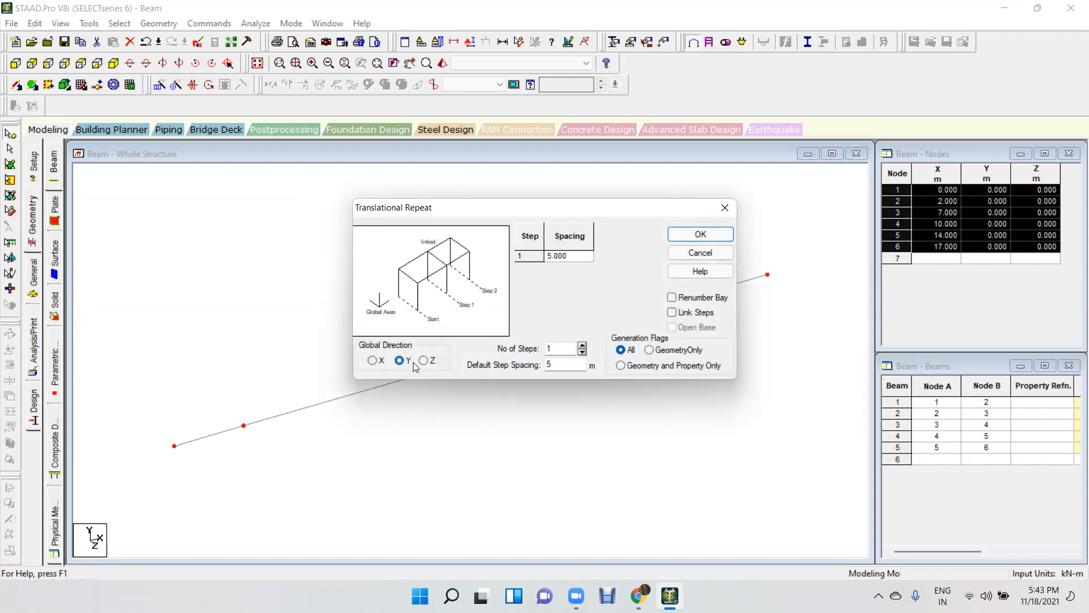
click(583, 345)
click(582, 344)
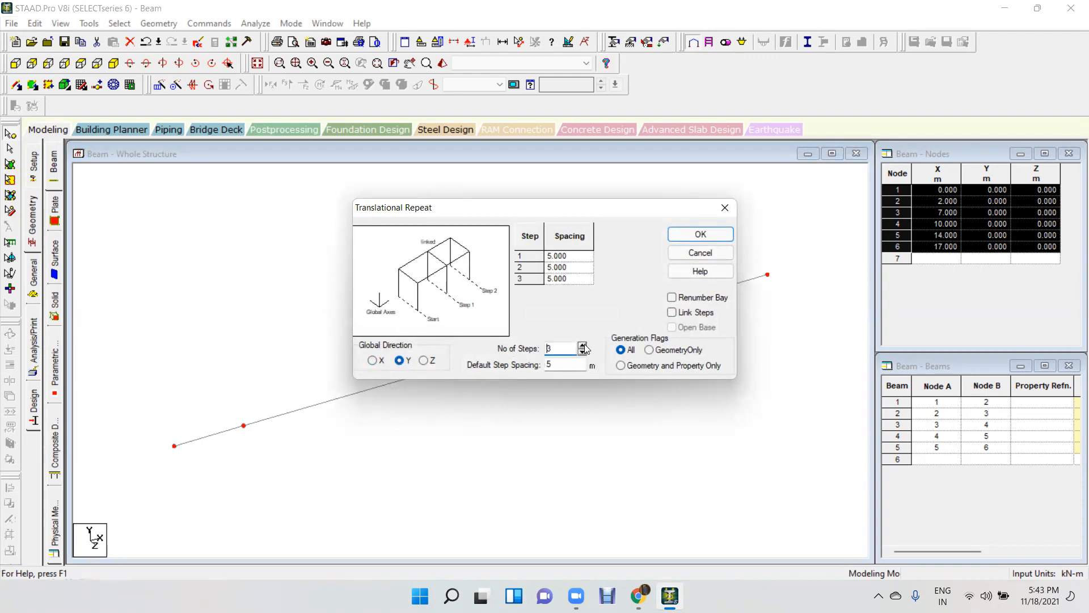
click(690, 316)
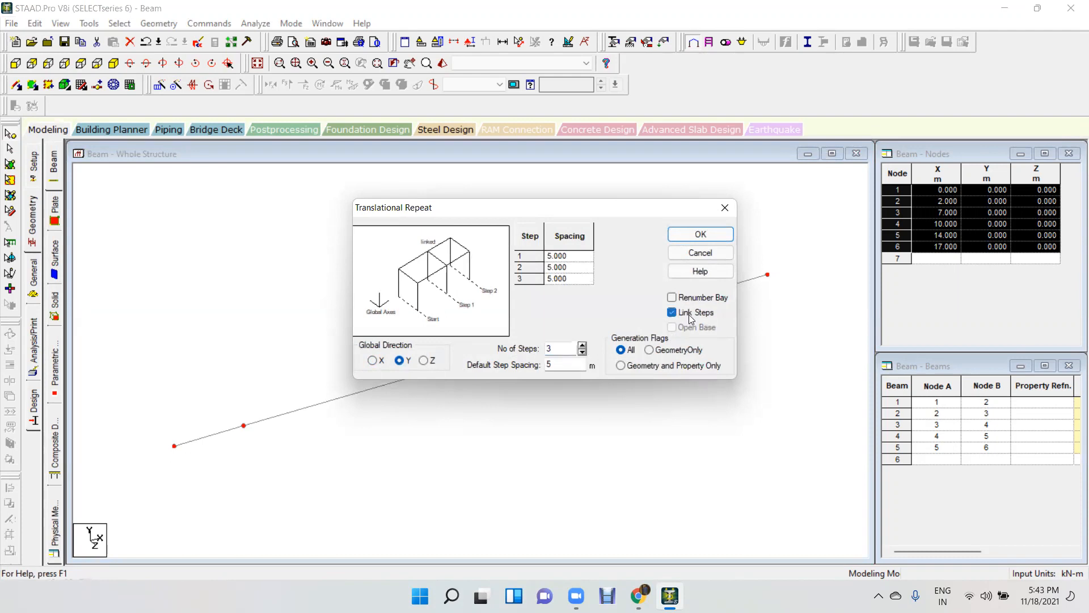
click(698, 234)
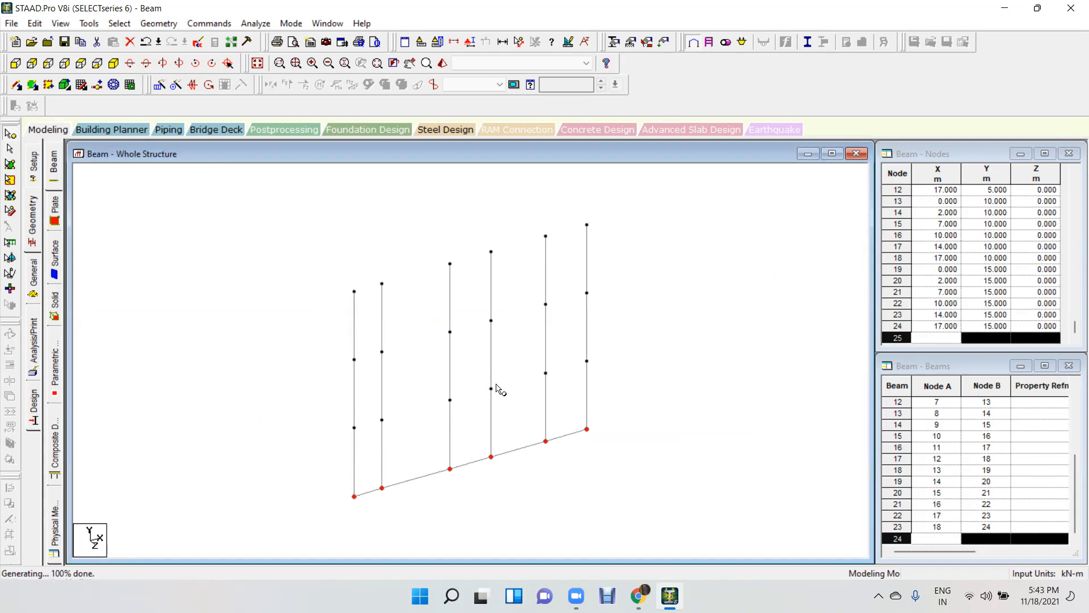
- Set up a Translational Repeat of all nodes along global Z with 4 steps of 5 m and Link Steps enabled
drag(218, 196, 693, 527)
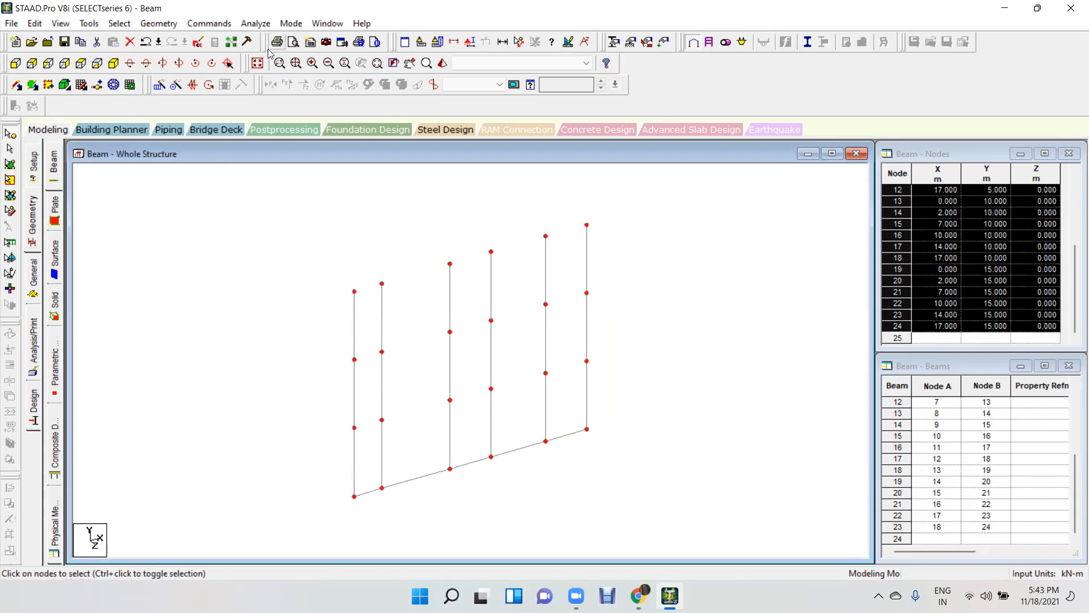
click(159, 84)
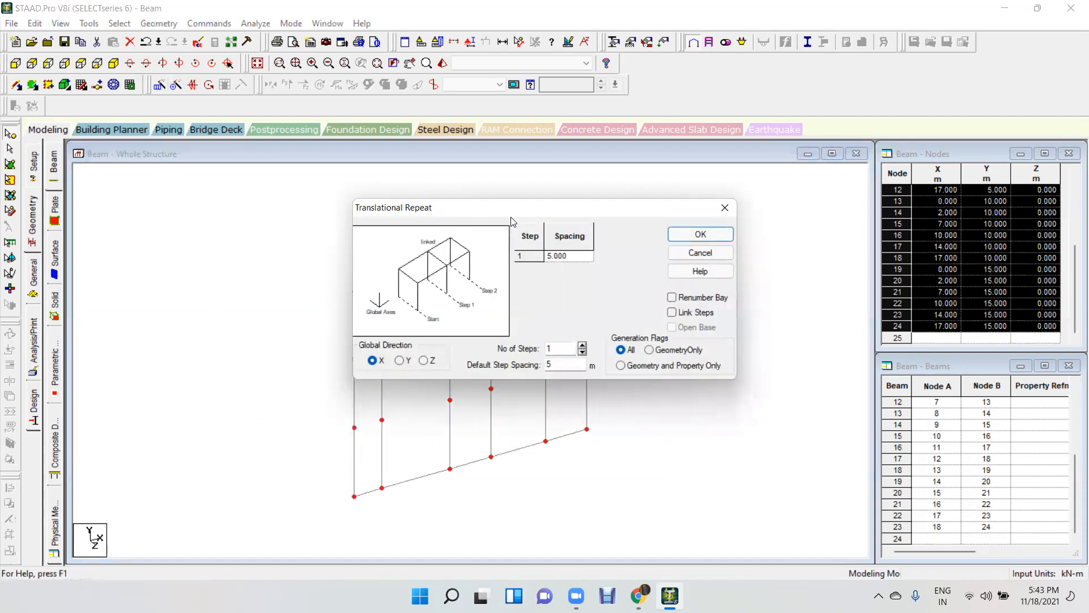
drag(503, 214, 306, 62)
click(229, 209)
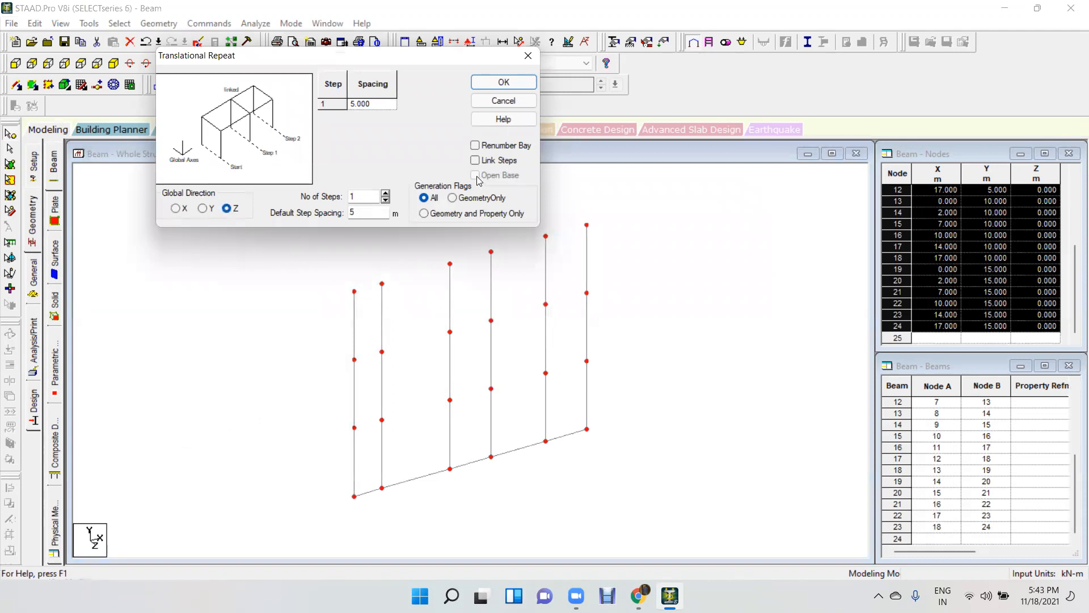
click(385, 193)
click(385, 194)
click(385, 193)
click(502, 162)
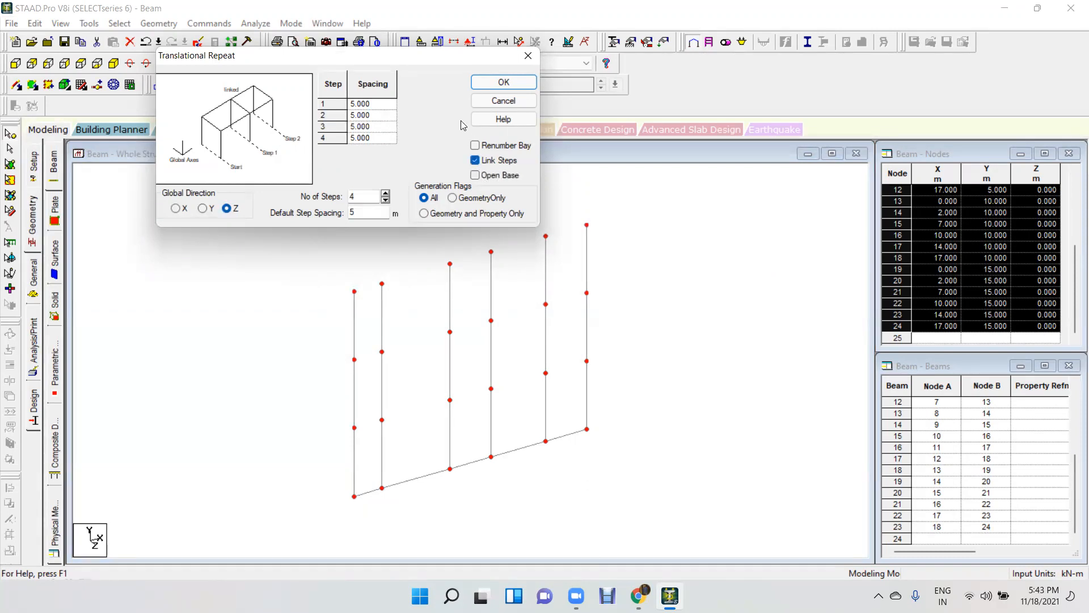
- Circle the frame's base members with the annotation pen, and generate the Z repeat with Open Base enabled
mouse_move(343, 491)
mouse_down()
mouse_move(595, 413)
mouse_move(485, 470)
mouse_move(328, 514)
mouse_move(360, 485)
mouse_up()
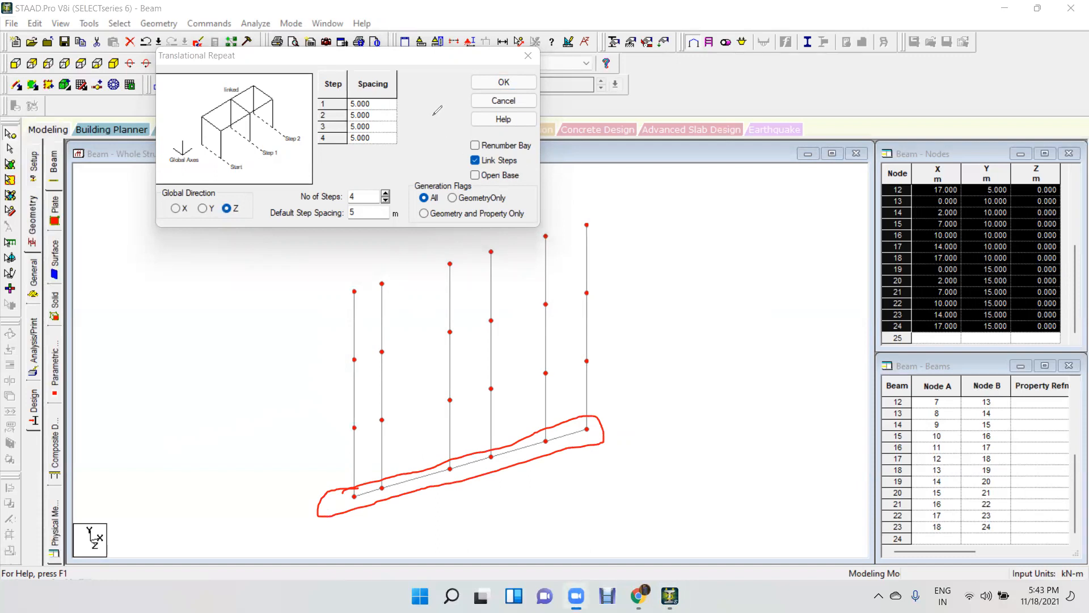
click(487, 176)
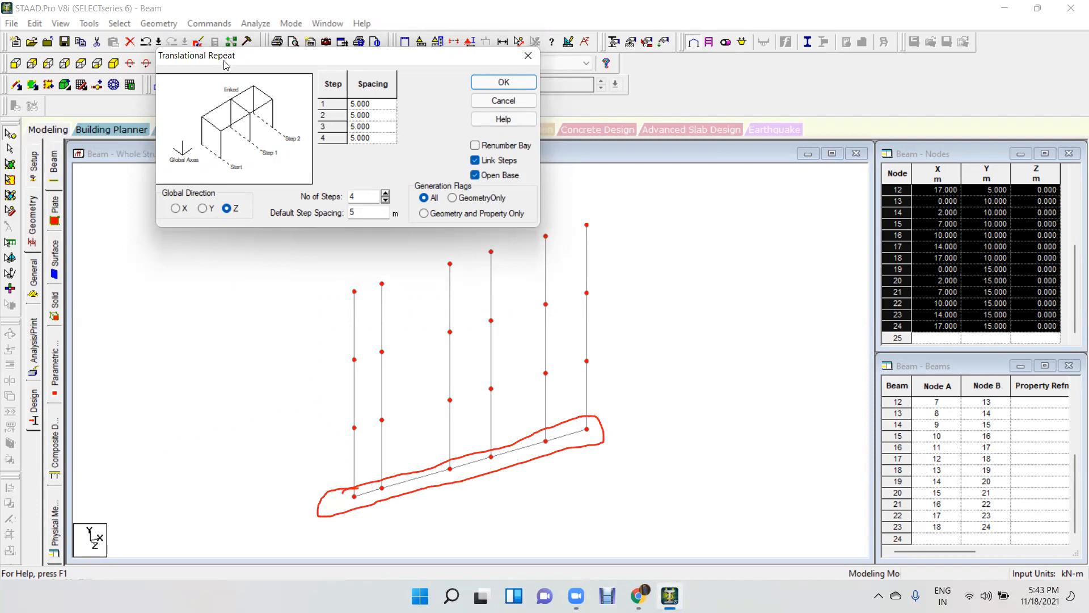
drag(224, 57, 228, 115)
click(520, 142)
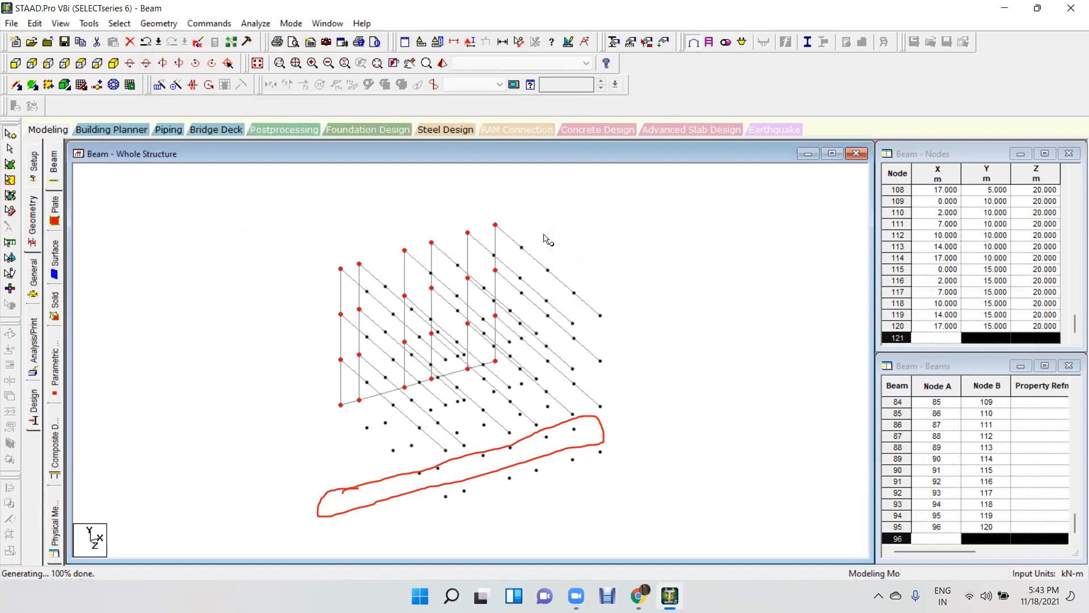
click(698, 61)
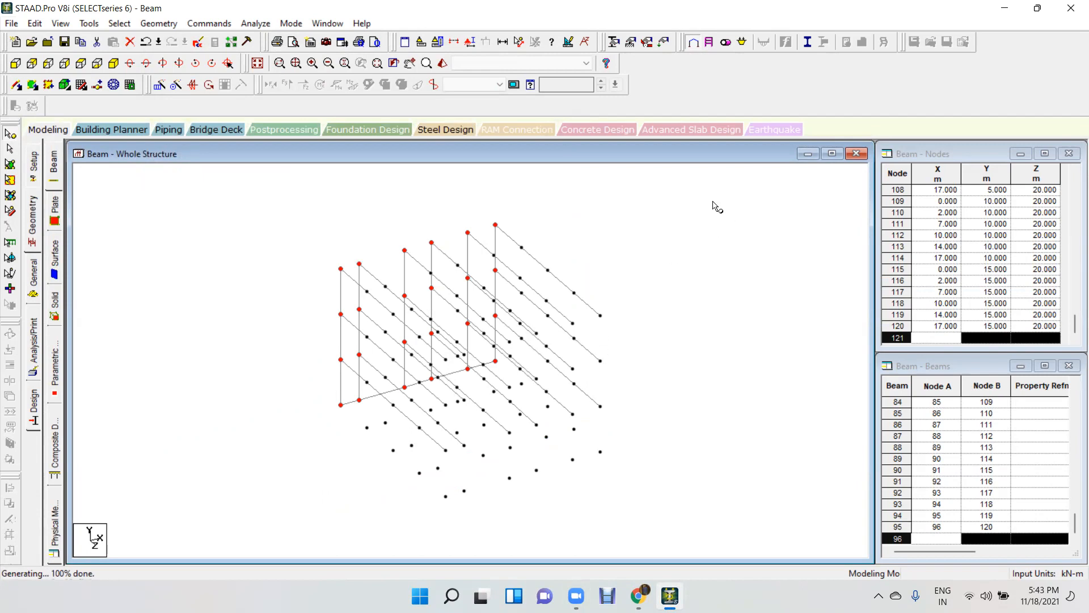
- Delete all nodes of the frame to clear the model
click(519, 355)
drag(317, 488, 259, 518)
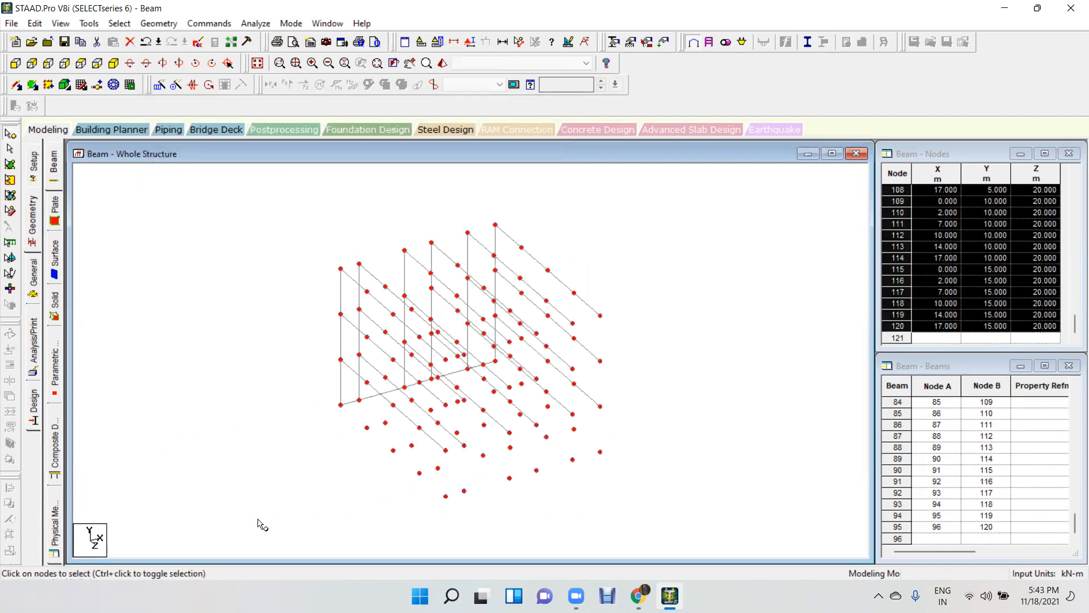
key(Delete)
key(Return)
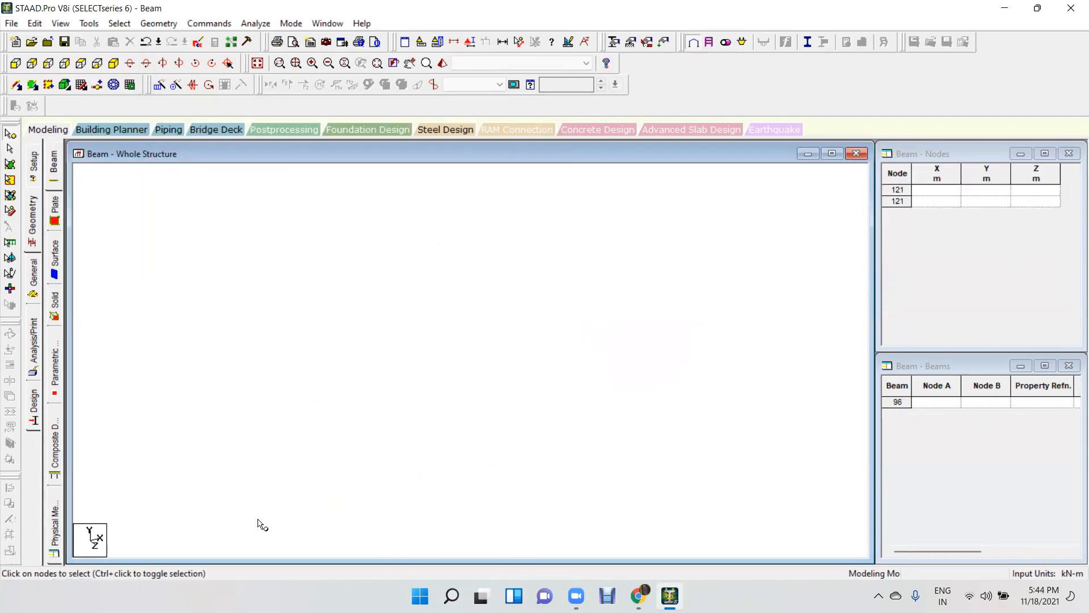
- Draw a beam along global X from the origin to X = 3 m using the snap grid, and close the grid
click(33, 221)
click(364, 497)
click(428, 478)
click(575, 351)
click(1078, 148)
- Repeat the beam along global X in 4 steps of 3 m with Link Steps enabled
click(511, 352)
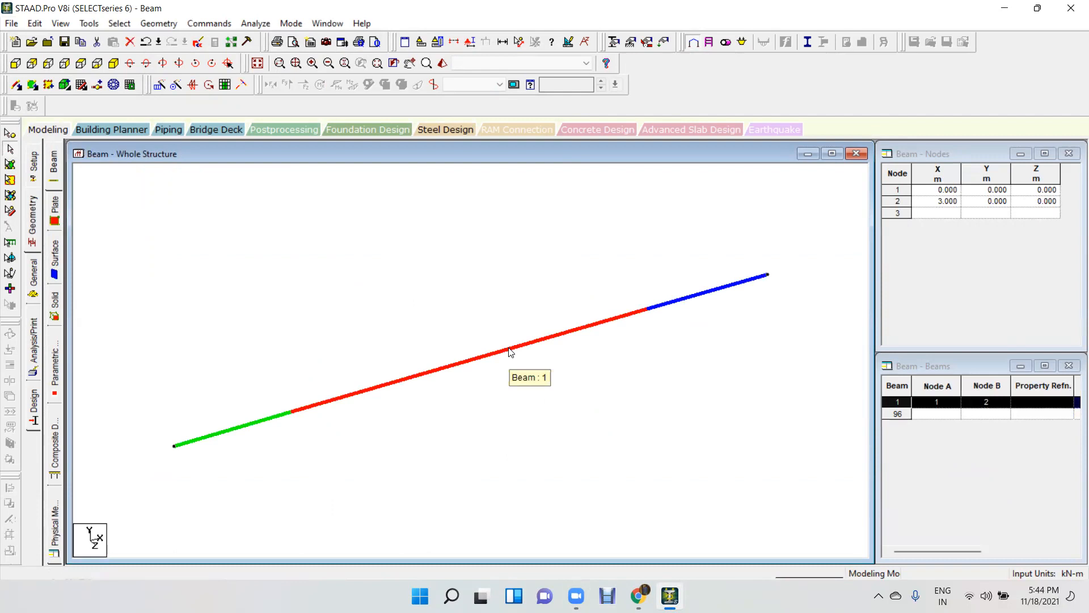
click(159, 85)
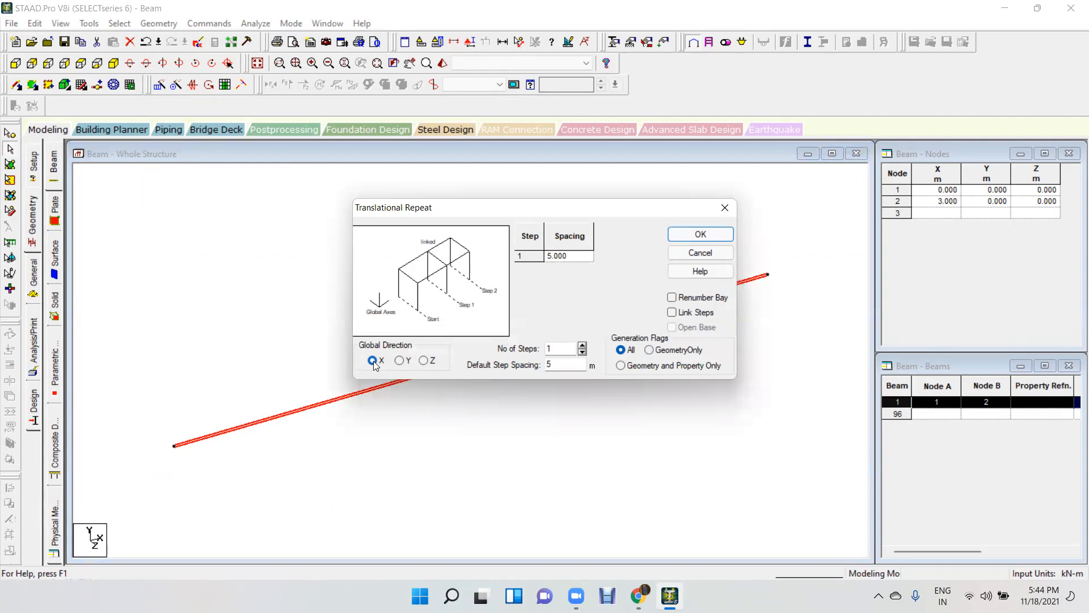
click(582, 345)
click(582, 344)
click(582, 345)
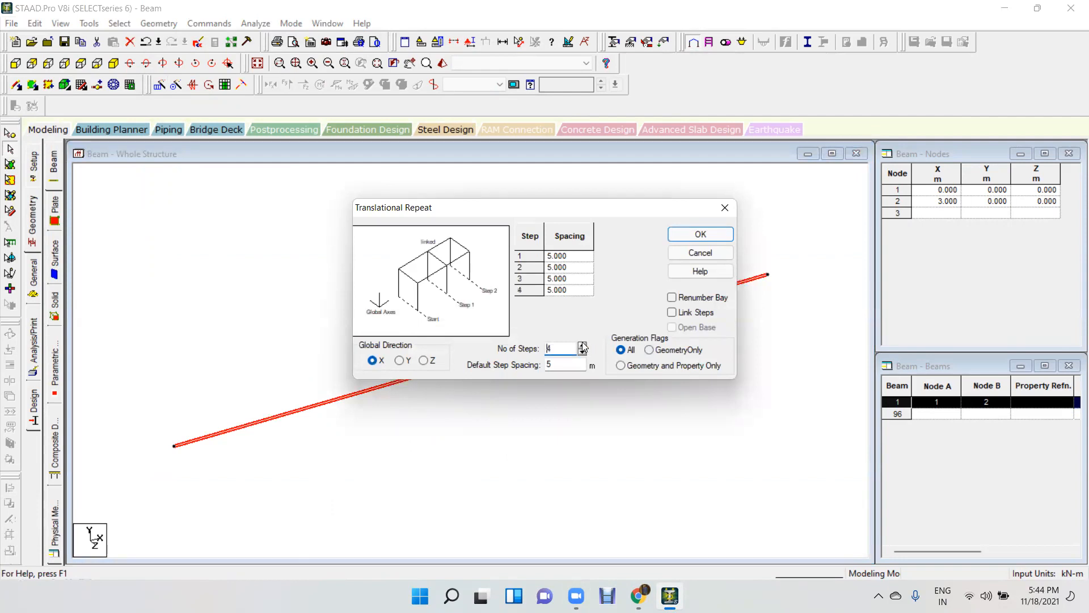
drag(584, 204, 380, 124)
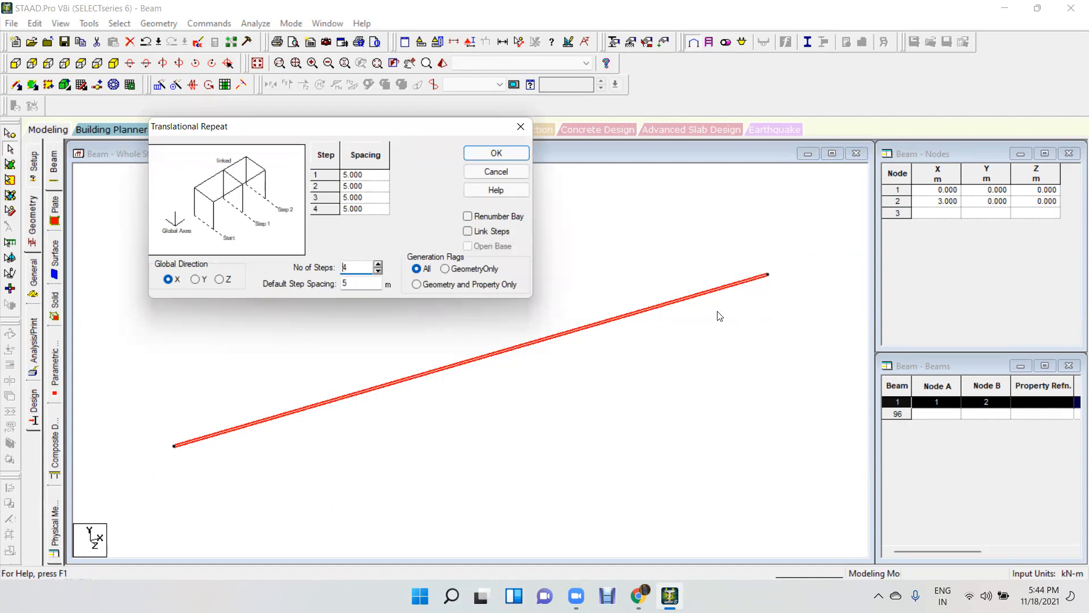
key(Tab)
text(3)
click(347, 267)
click(502, 236)
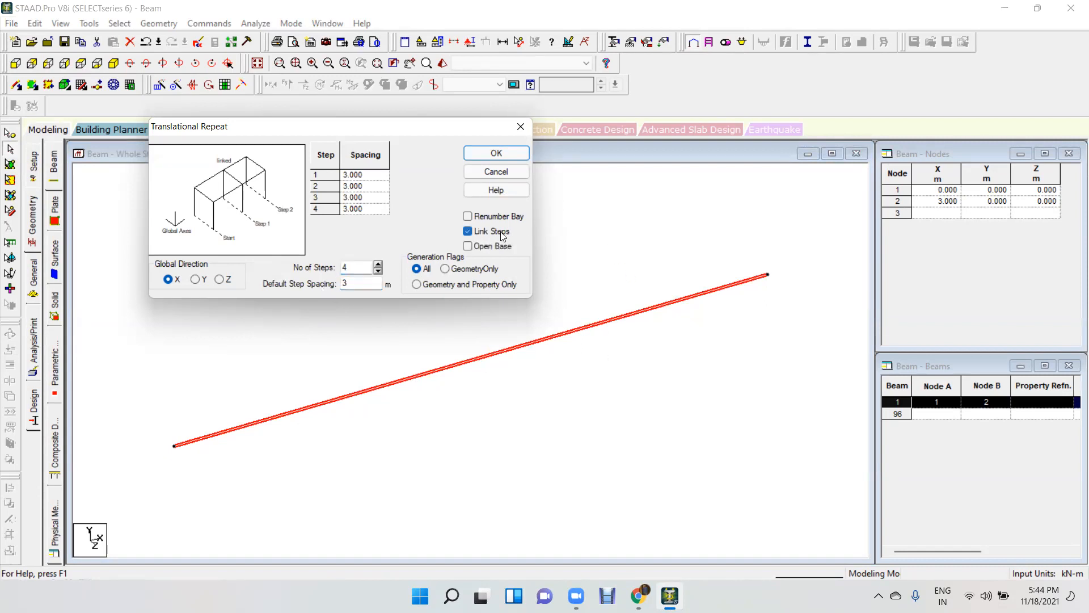
click(493, 154)
- Repeat the whole line of beams along global Z in 3 steps of 5 m with Link Steps enabled
drag(801, 253, 171, 482)
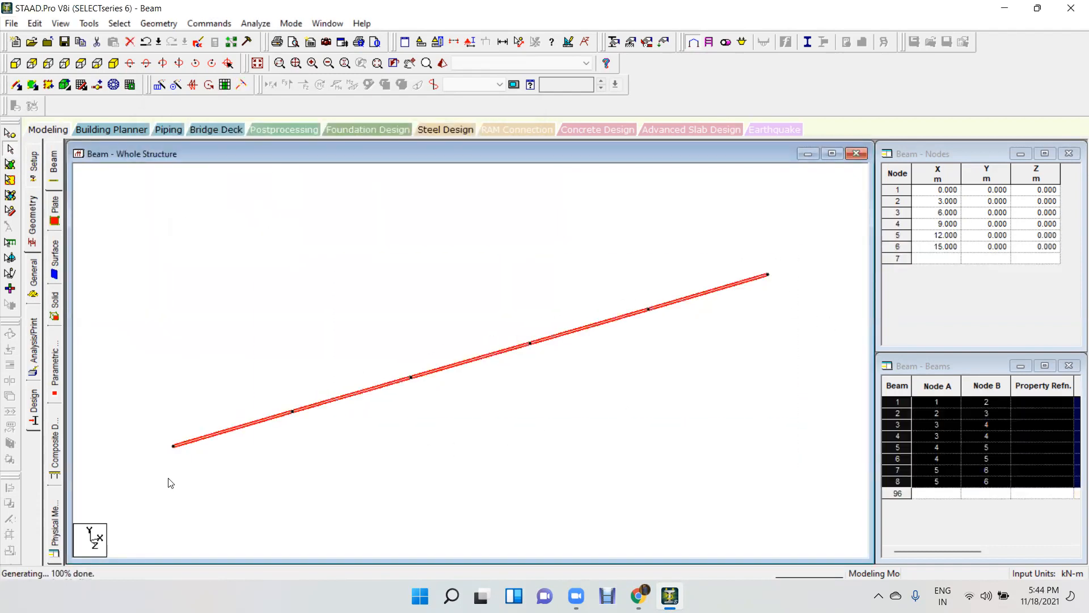
click(160, 85)
click(424, 361)
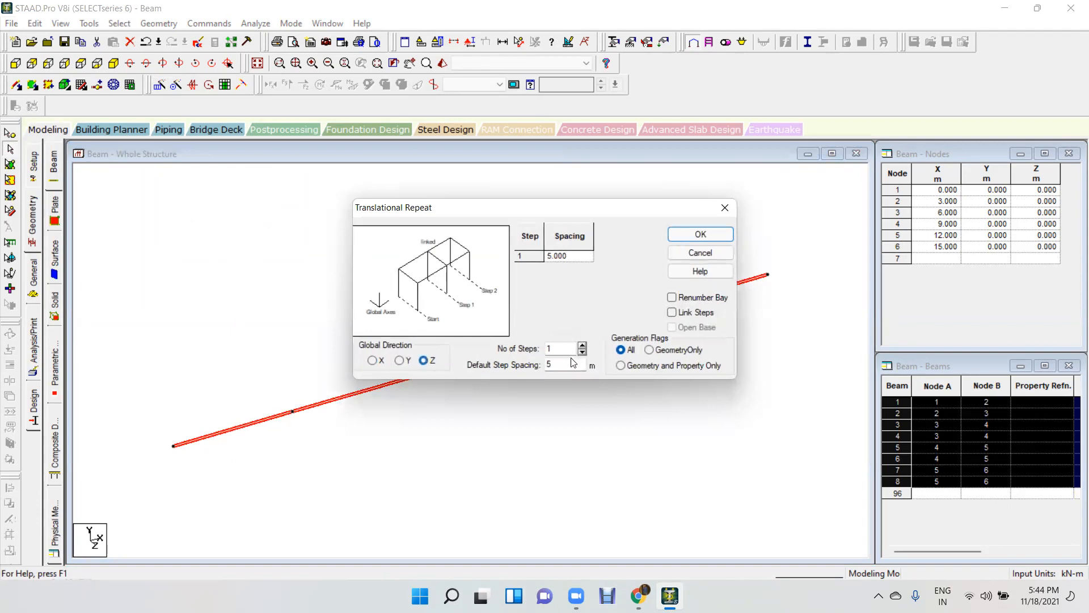
click(582, 345)
click(582, 346)
click(672, 312)
click(677, 234)
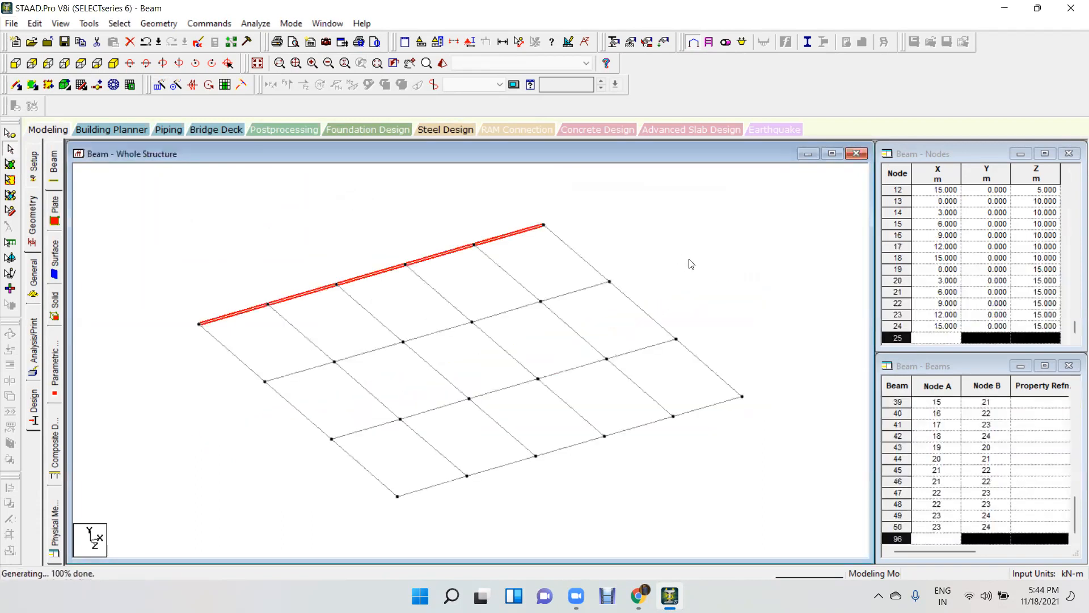
- Repeat the entire floor grid along global Y in 4 steps of 5 m with Link Steps enabled
drag(849, 173, 163, 513)
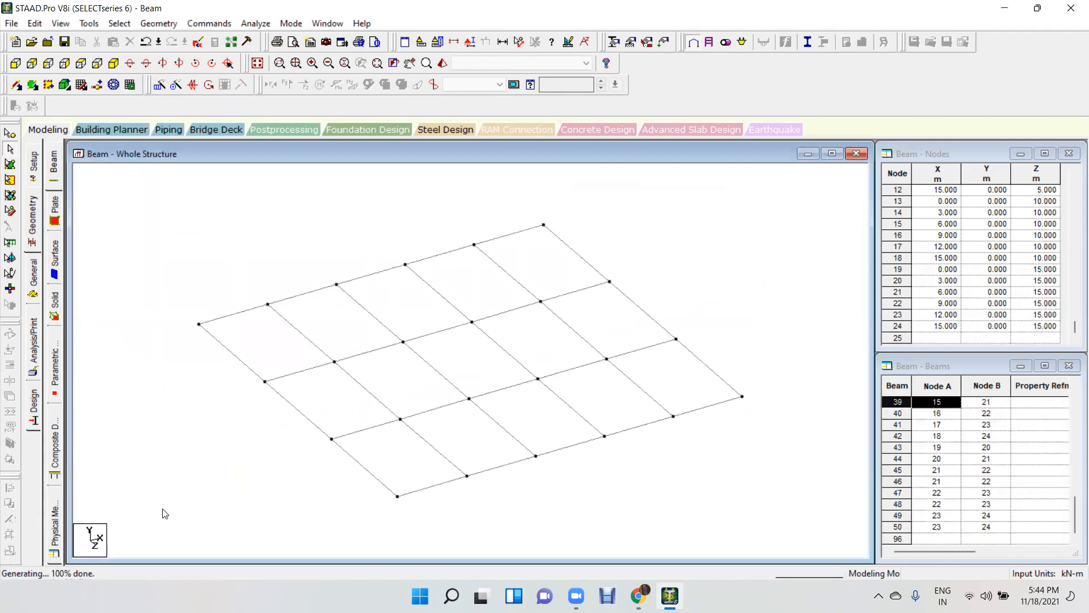
click(159, 84)
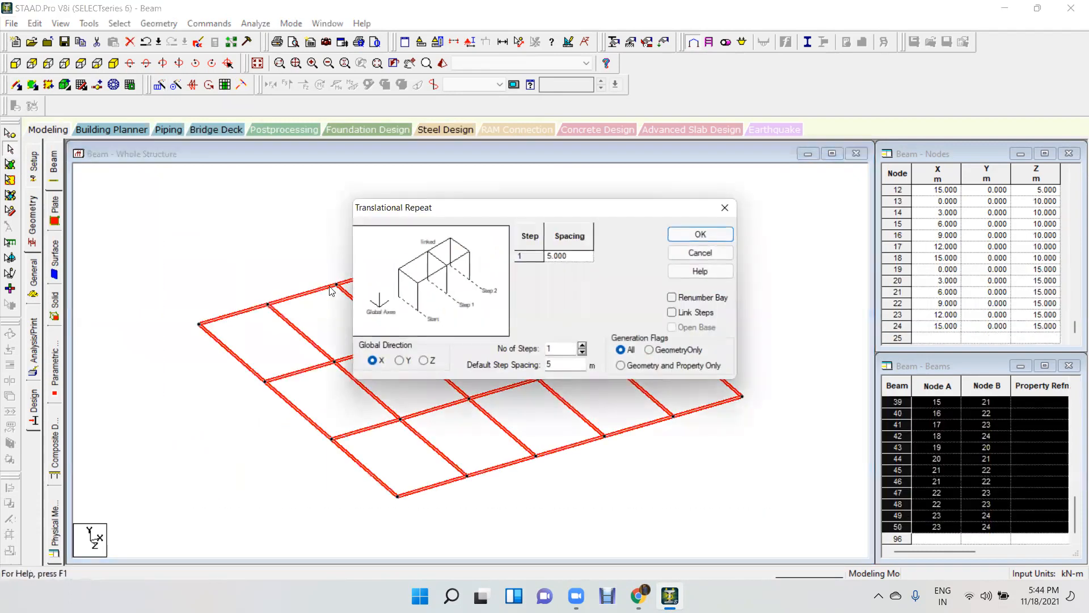
click(400, 361)
click(582, 345)
click(582, 344)
click(582, 345)
click(672, 312)
click(699, 237)
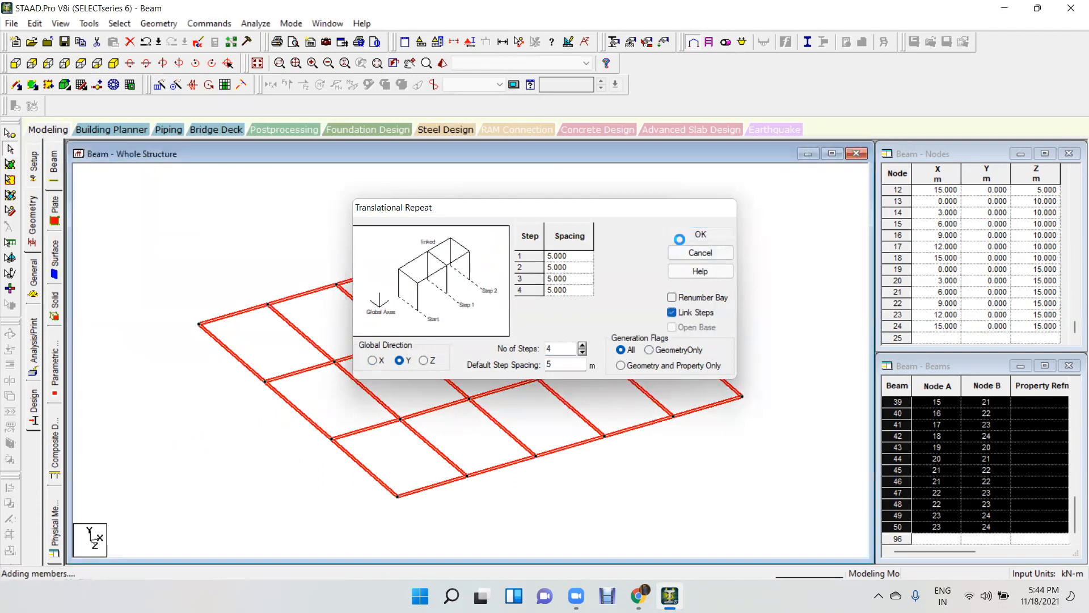
click(729, 245)
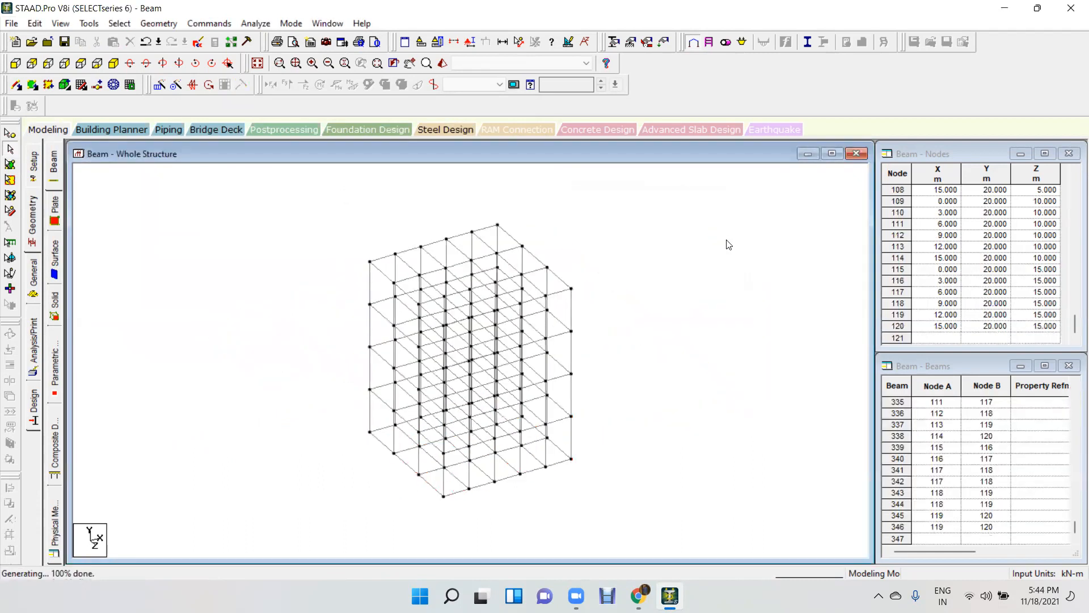
- Delete all members of the 3D frame together with their nodes
drag(671, 203, 281, 534)
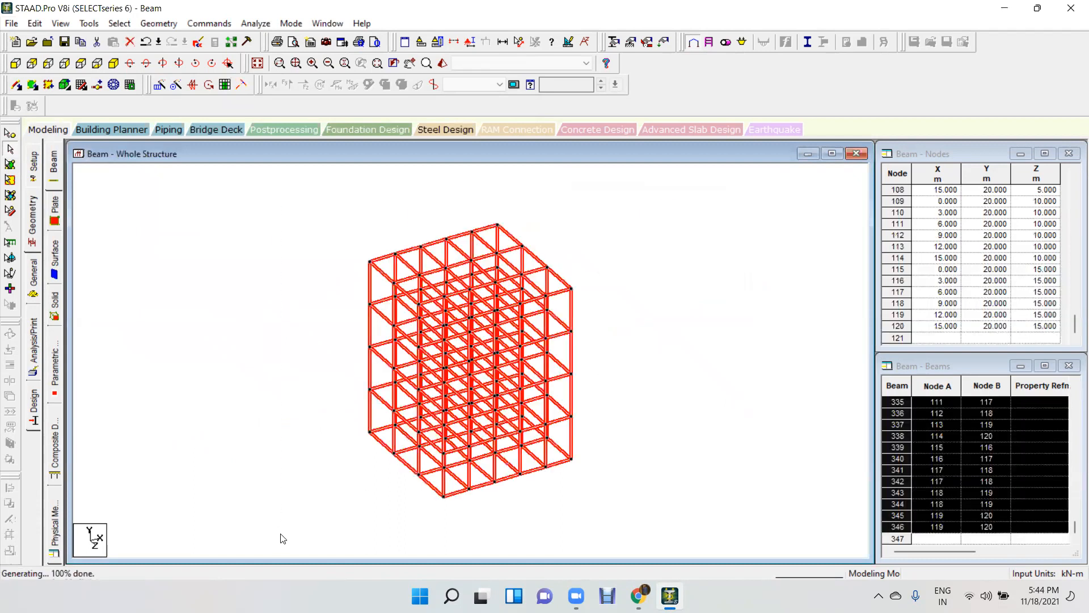
key(Delete)
key(Return)
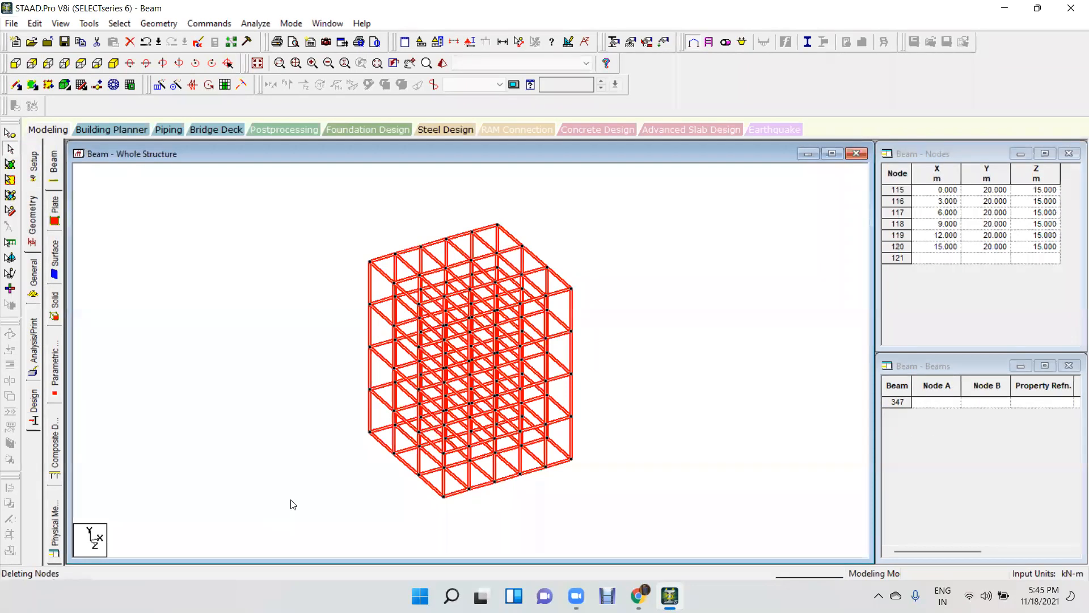
- Open the STAAD PRO WORK BOOK NEW 2018 PDF from the CADDESK folder inside UPDATED DESKTOP and bring it into view
click(1004, 10)
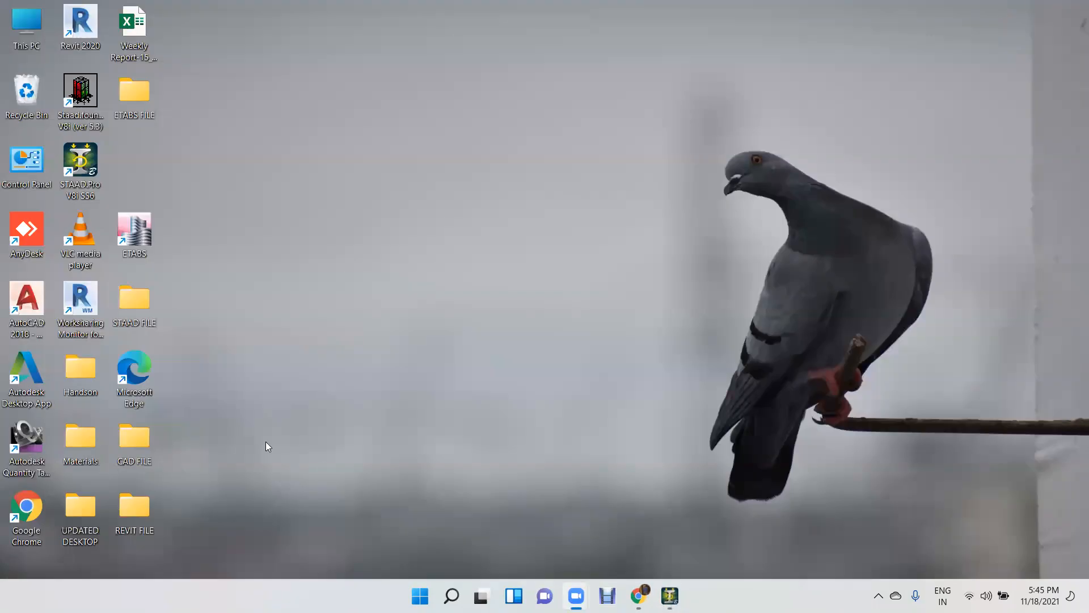
double_click(71, 508)
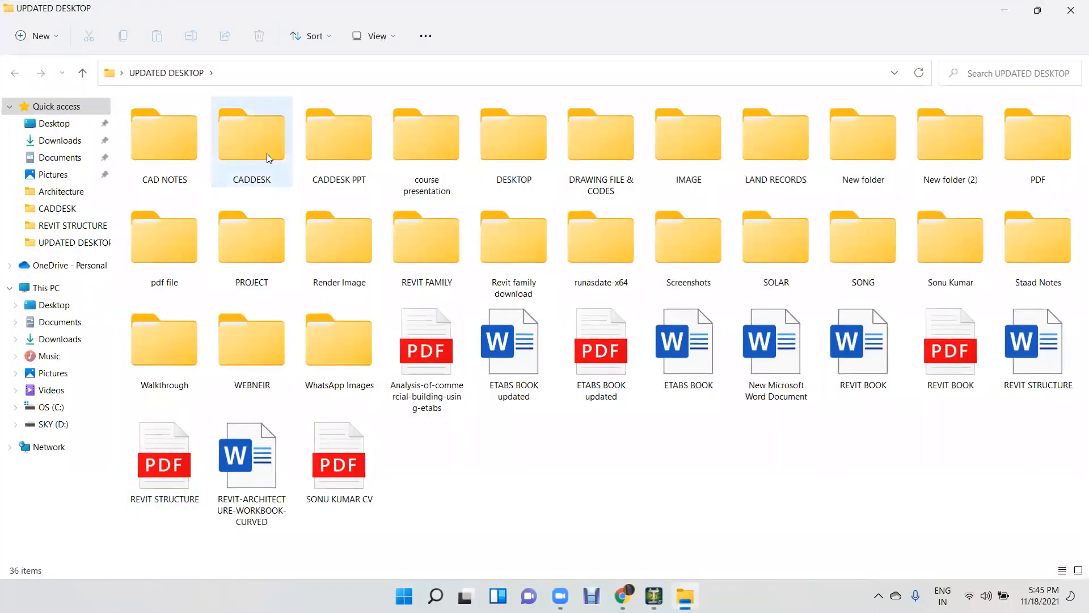
double_click(267, 153)
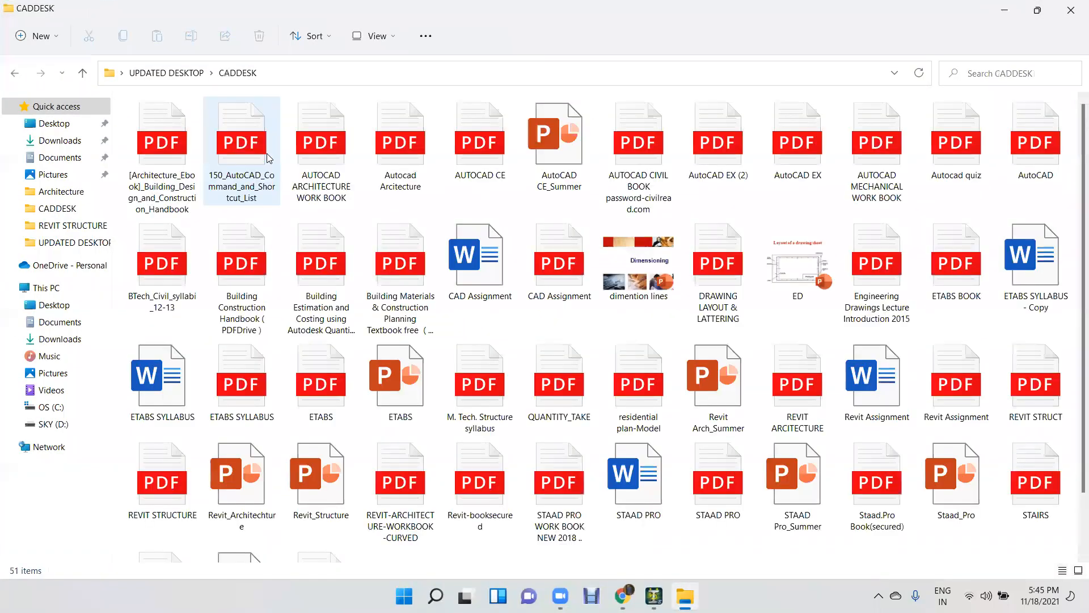
double_click(559, 478)
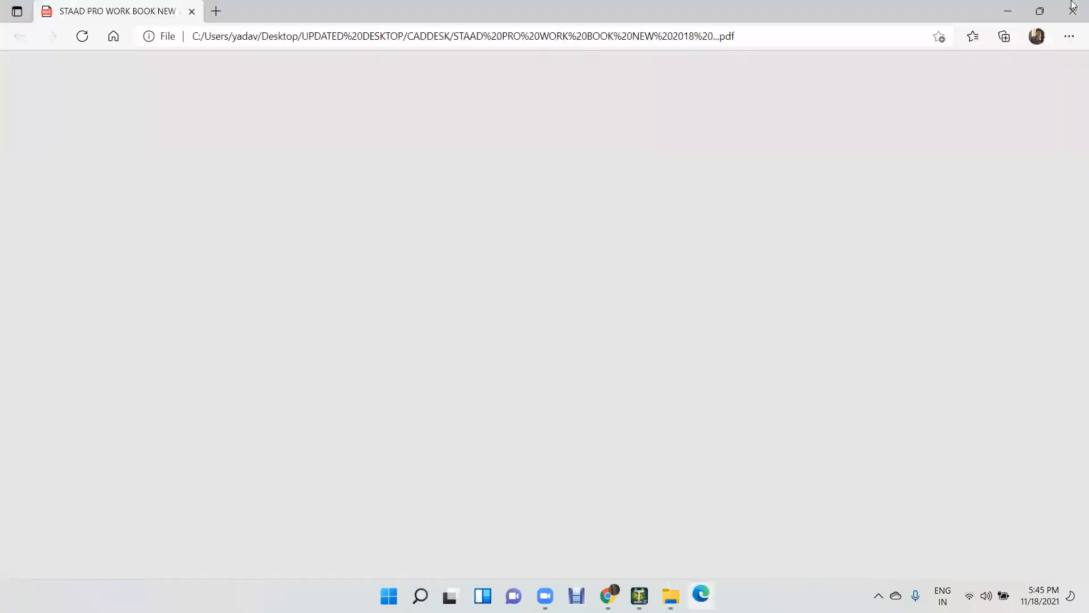
click(1013, 10)
click(1072, 10)
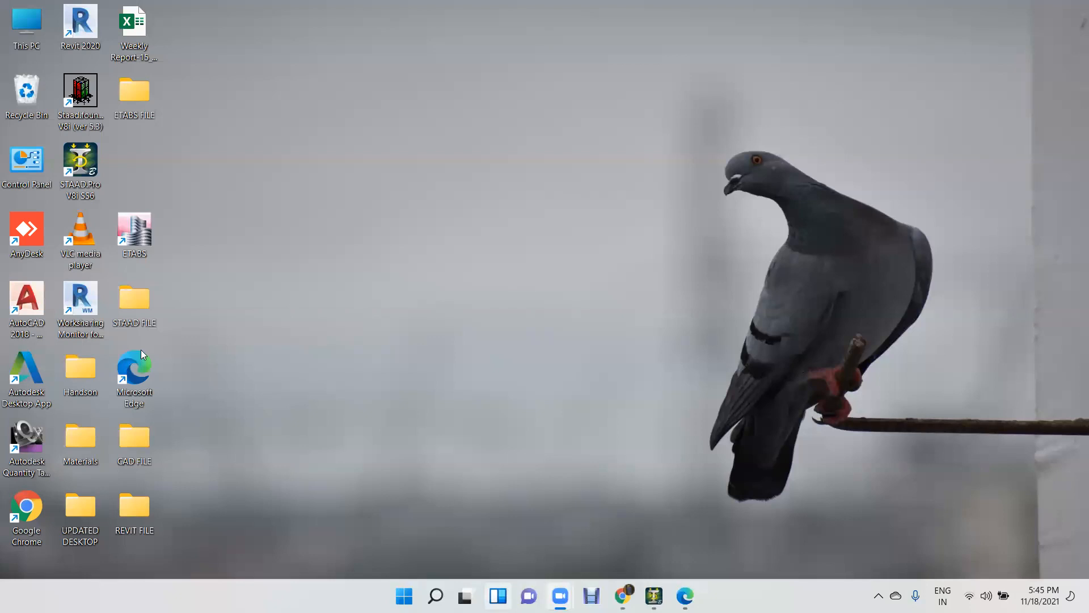
key(alt+Tab)
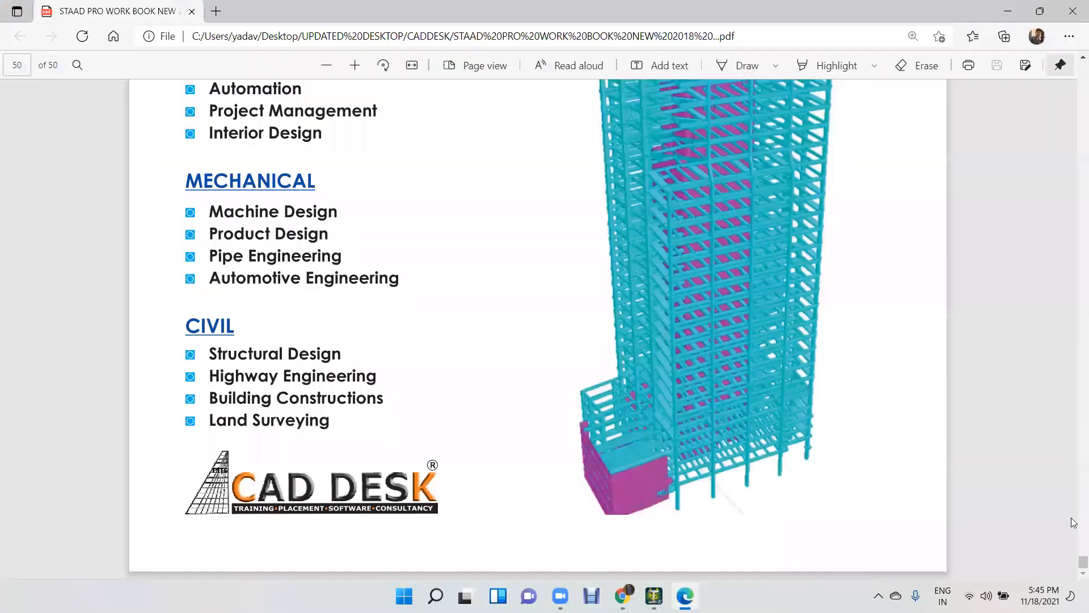
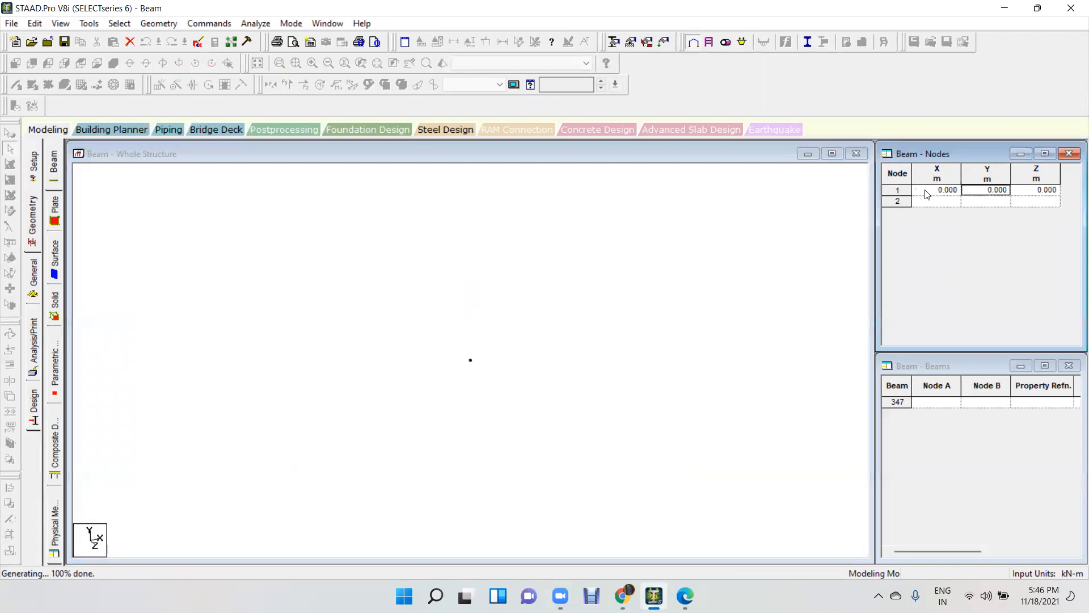
- Select the node at the origin and open Translational Repeat for it, keeping the node in view
click(388, 314)
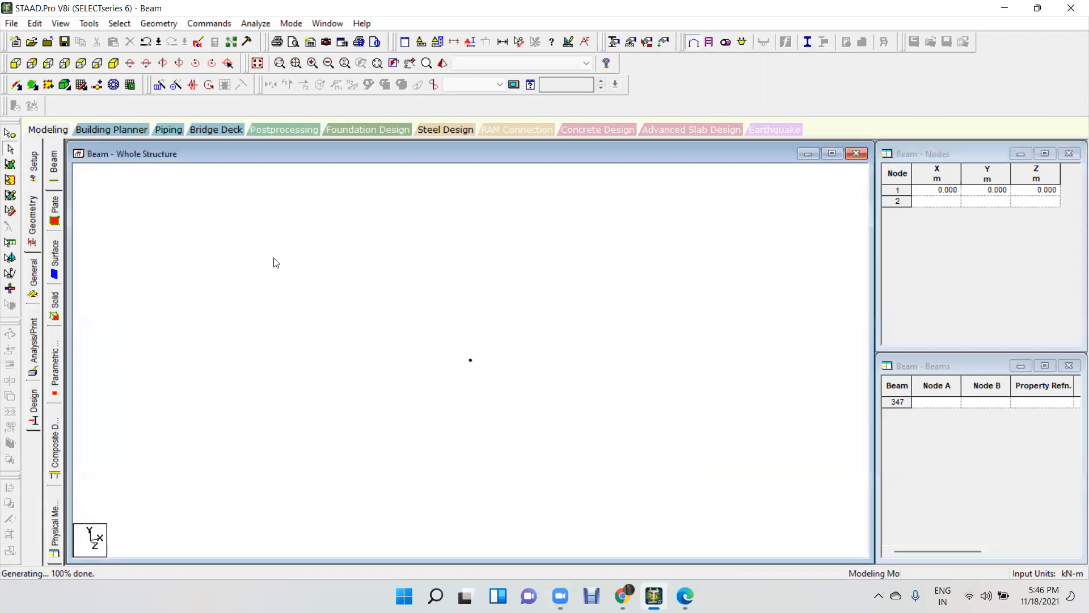
click(10, 143)
drag(435, 310, 528, 419)
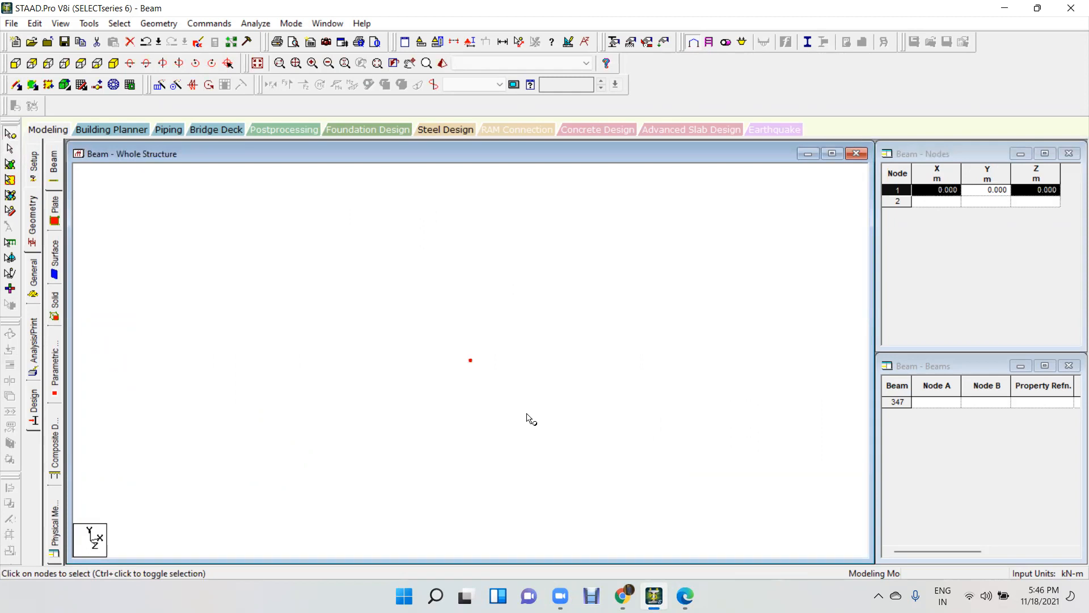
click(158, 24)
click(227, 213)
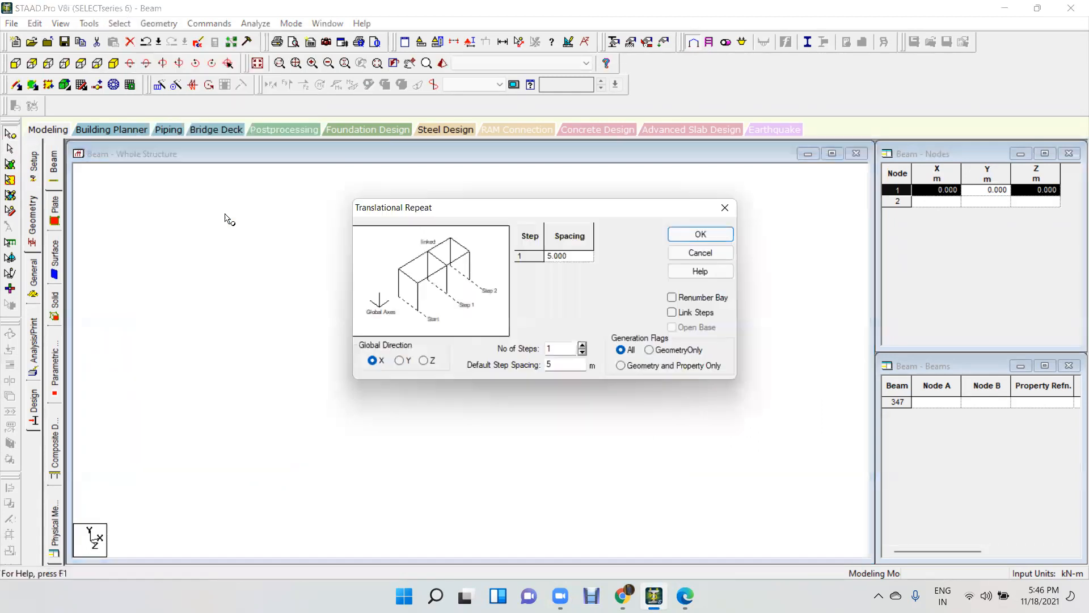
drag(548, 202, 532, 126)
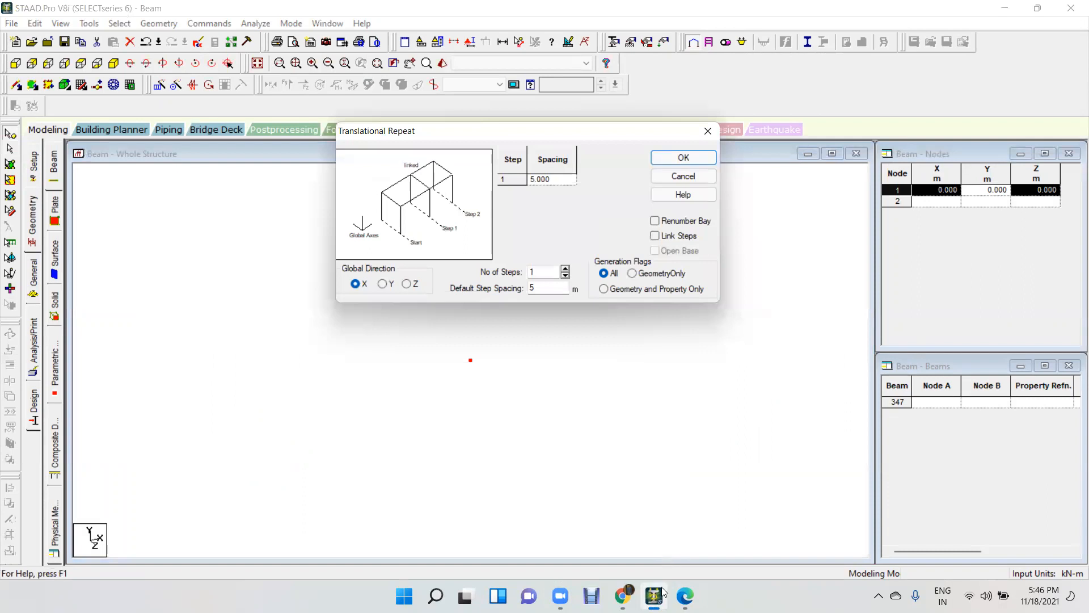
- Switch to the workbook in Edge, circle and tick the five joints along Problem 5's first beam line, and clear the marks
click(685, 595)
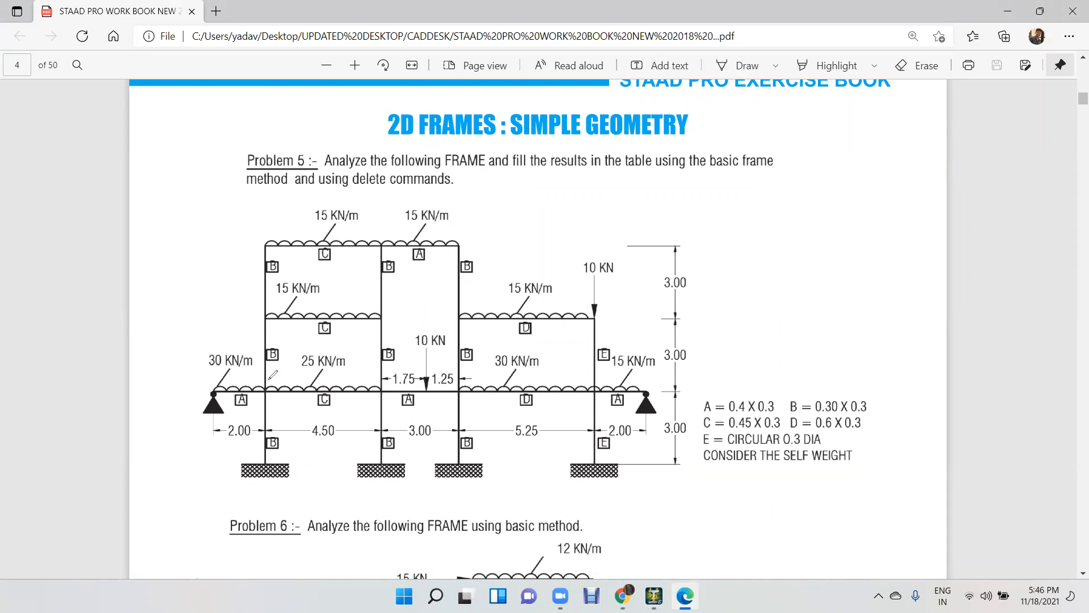
mouse_move(271, 382)
mouse_down()
mouse_move(275, 391)
mouse_move(267, 379)
mouse_up()
mouse_move(376, 381)
mouse_down()
mouse_move(401, 397)
mouse_move(379, 380)
mouse_up()
mouse_move(454, 370)
mouse_down()
mouse_move(453, 407)
mouse_move(443, 373)
mouse_up()
mouse_move(584, 379)
mouse_down()
mouse_move(639, 404)
mouse_move(650, 382)
mouse_up()
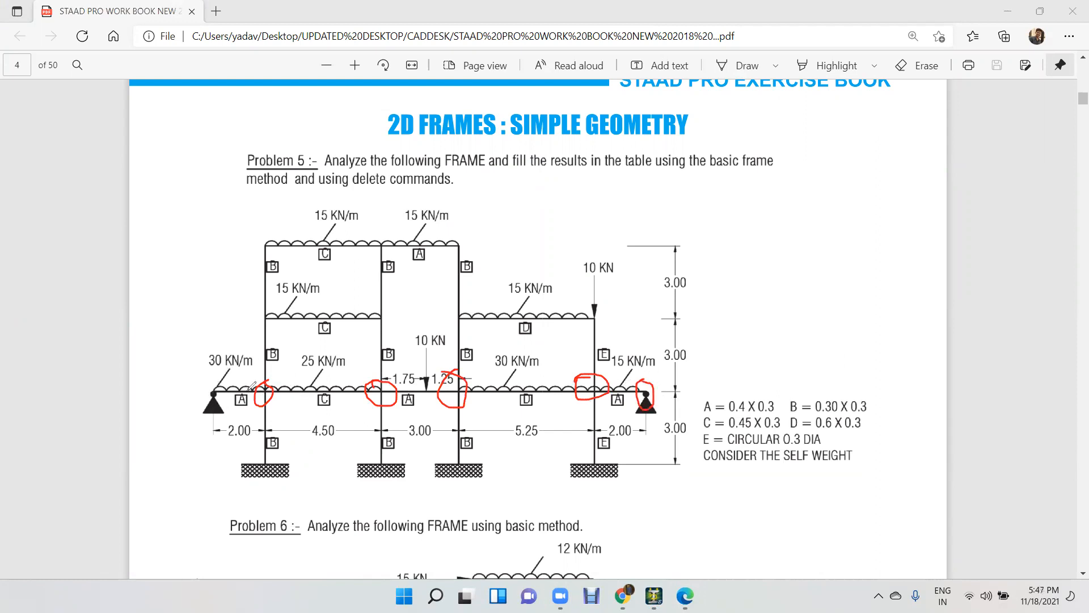
drag(248, 398, 286, 375)
mouse_move(361, 396)
mouse_down()
mouse_move(375, 407)
mouse_move(395, 380)
mouse_move(476, 375)
mouse_up()
mouse_move(550, 390)
mouse_down()
mouse_move(590, 410)
mouse_move(624, 366)
mouse_up()
mouse_move(623, 397)
mouse_down()
mouse_move(634, 410)
mouse_move(686, 366)
mouse_up()
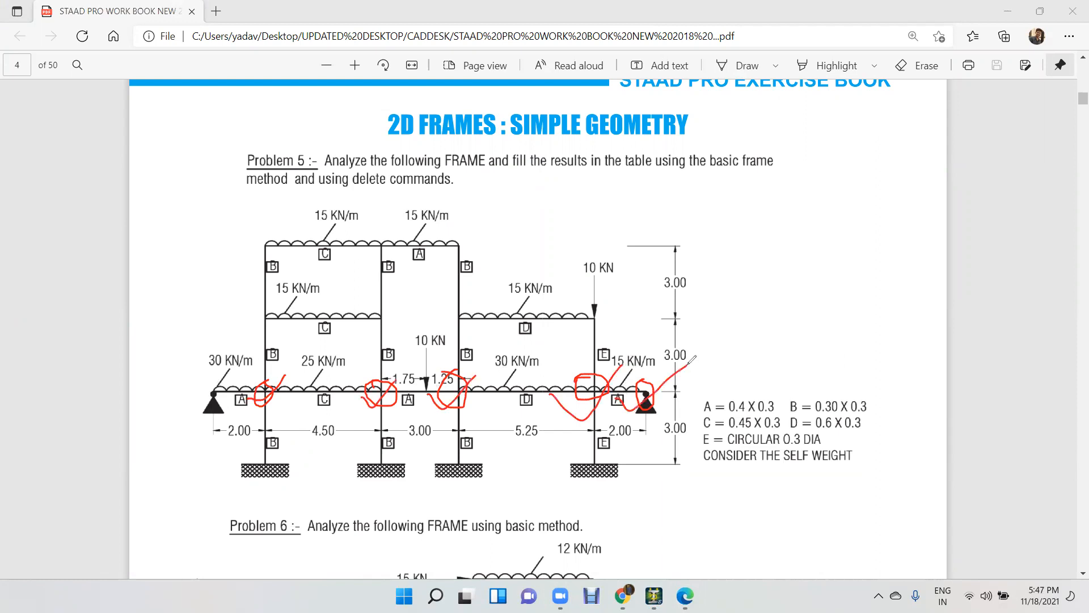
click(736, 122)
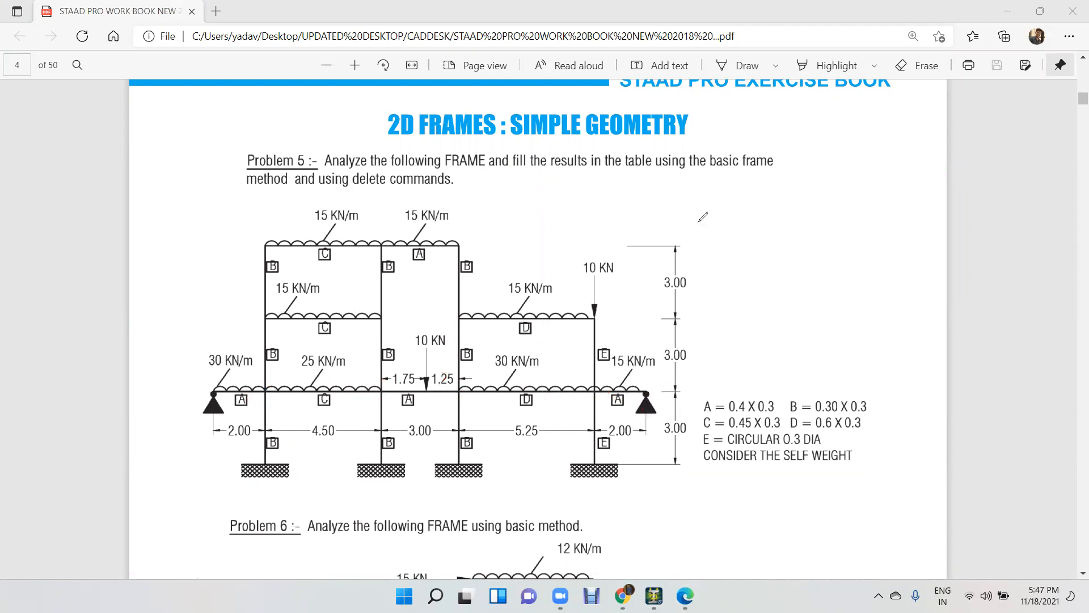
- Switch back to STAAD.Pro and set the Translational Repeat along global X to 5 steps
click(653, 596)
double_click(531, 270)
text(5)
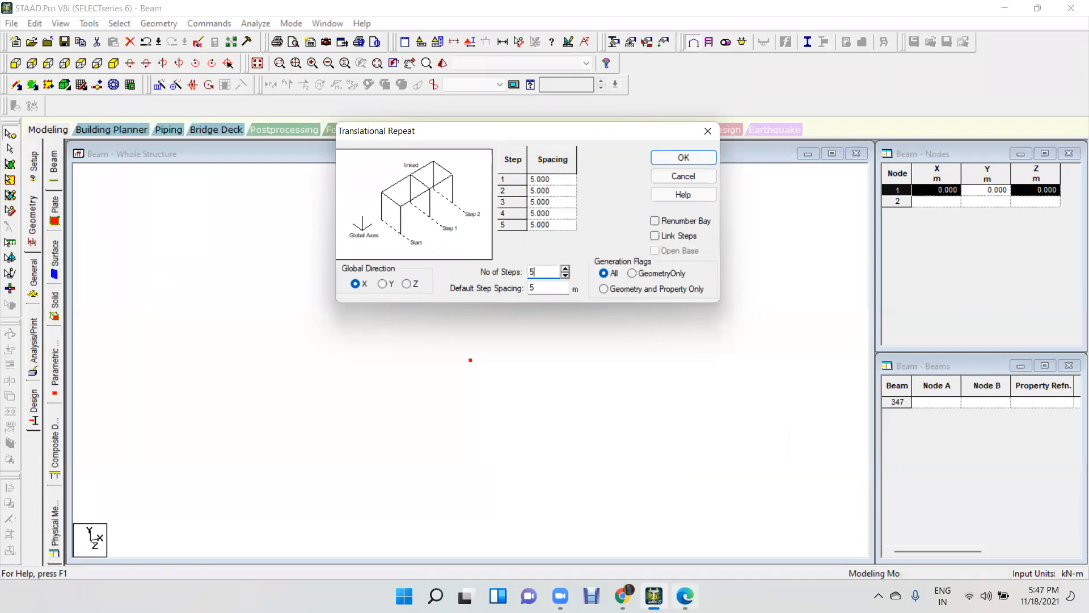
- Recheck the Problem 5 frame in the workbook, return to STAAD.Pro and accept the auto save
key(alt+Tab)
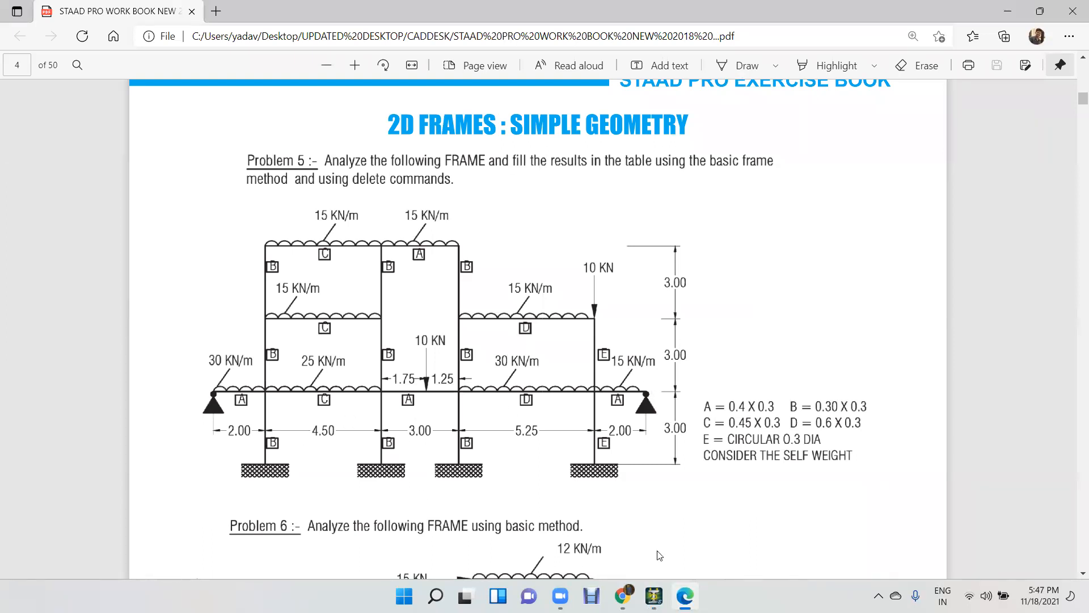
click(654, 595)
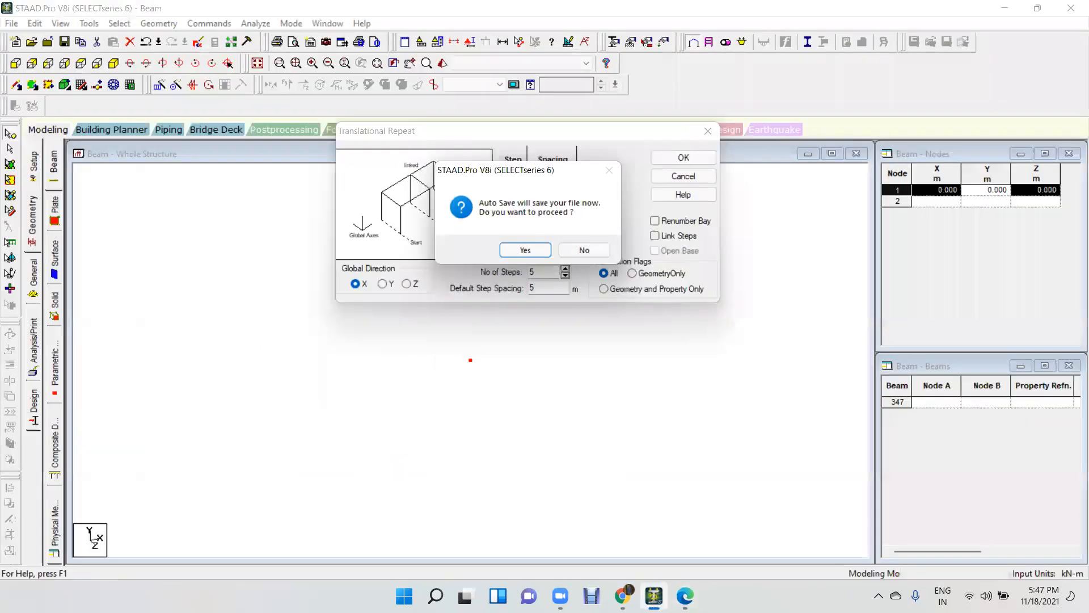
click(526, 249)
click(463, 316)
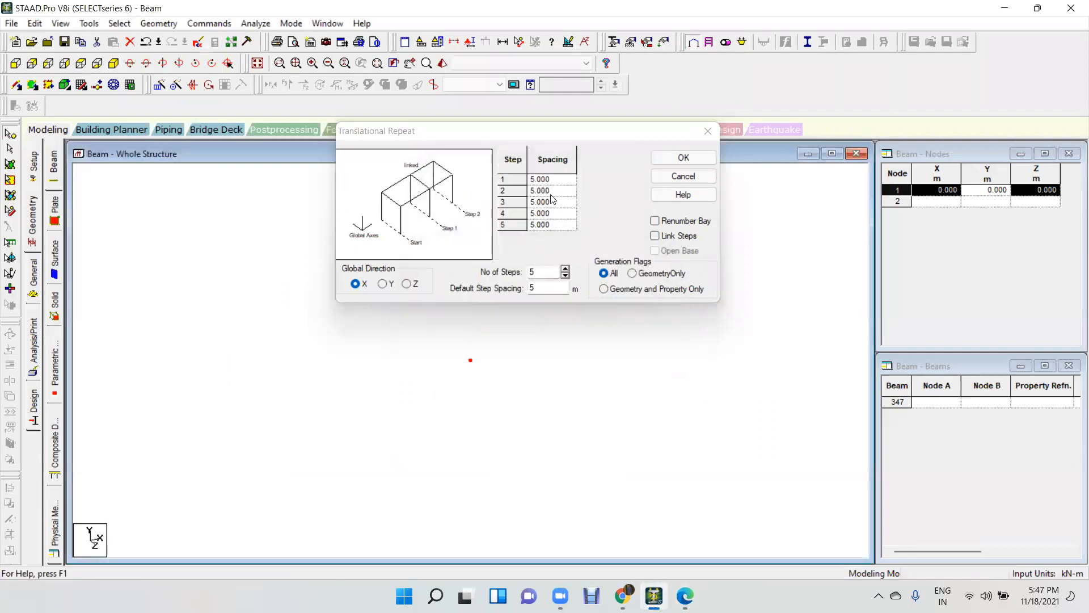
- Set the five step spacings to 2, 4.5, 3, 5.25 and 2 m, checking the spans in the workbook
click(563, 180)
text(2)
click(566, 191)
text(4.5)
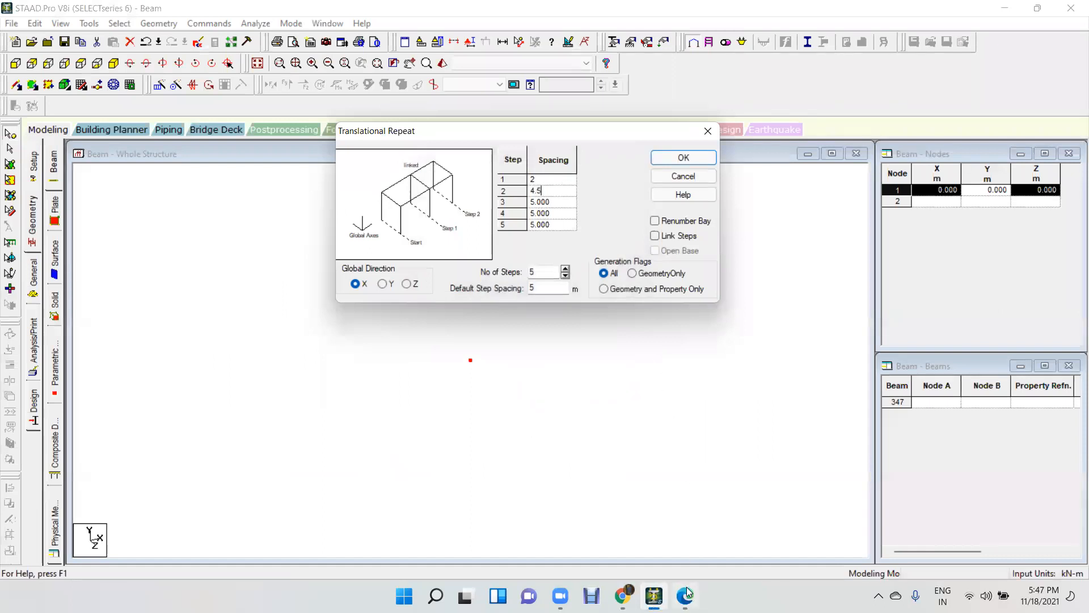
click(685, 595)
click(654, 595)
click(567, 201)
text(3)
click(560, 213)
text(5.25)
click(565, 225)
text(2)
- Recheck the workbook, return to STAAD.Pro, enable Link Steps and generate the linked beam line along global X
click(685, 595)
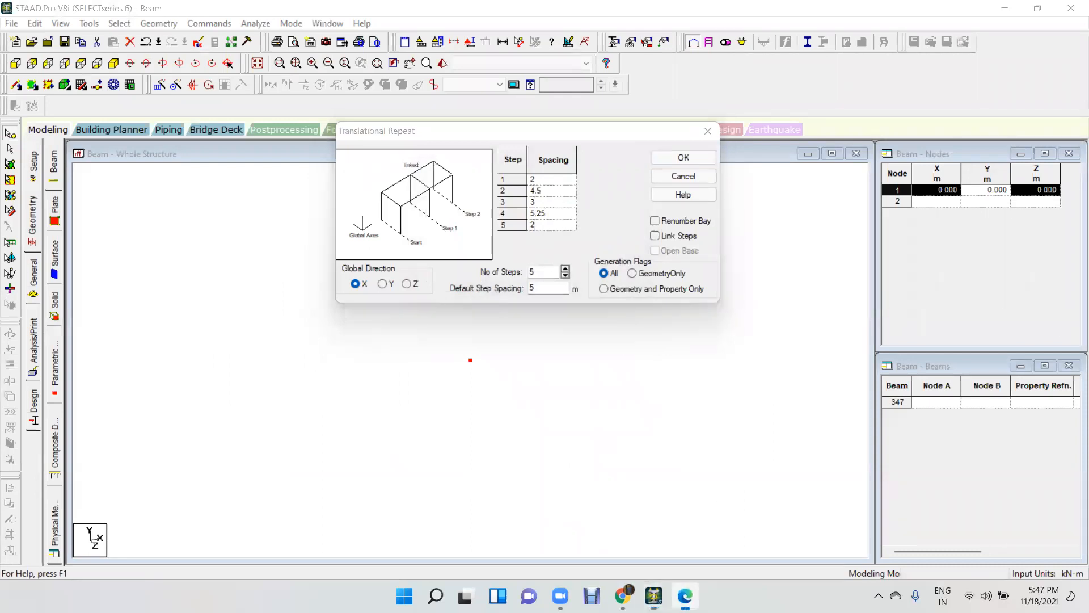
key(alt+Tab)
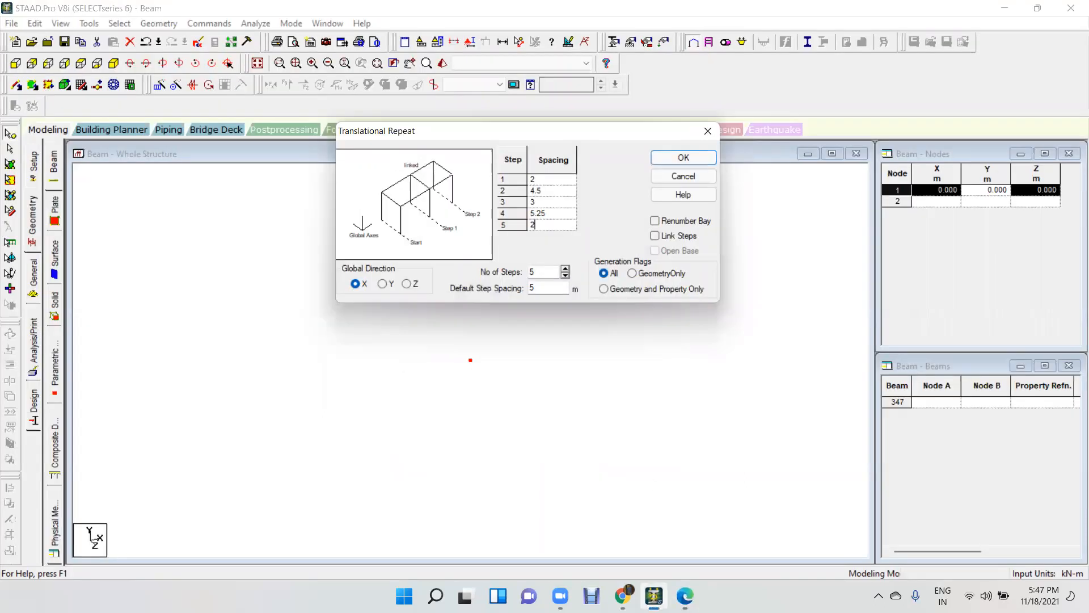
click(659, 235)
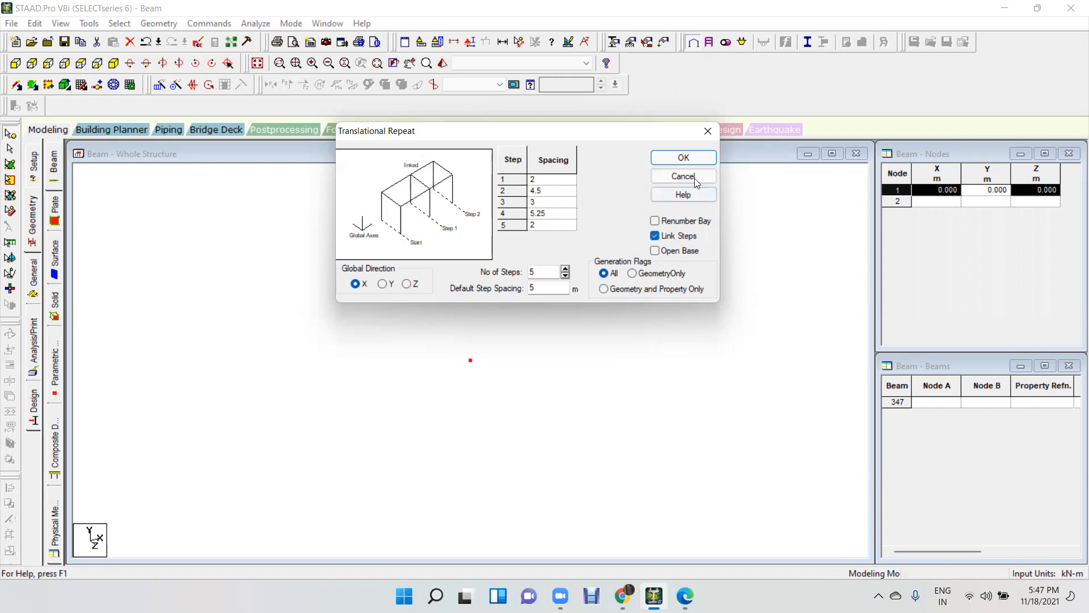
click(684, 157)
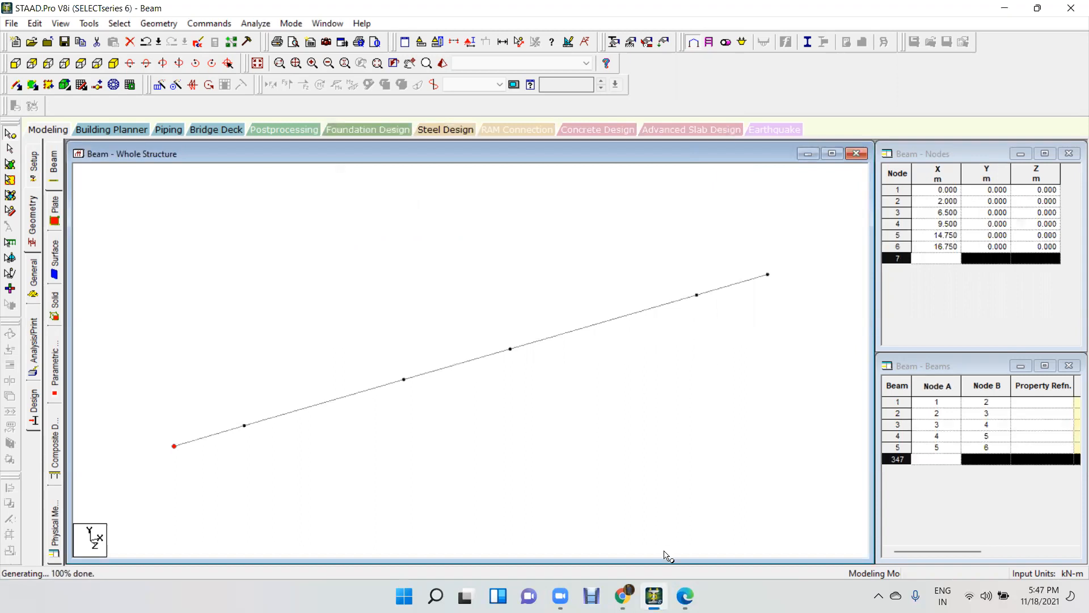
- Switch to the workbook in Edge, circle Problem 5's four column joints, mark upward arrows with storey counts, and clear the marks
click(683, 594)
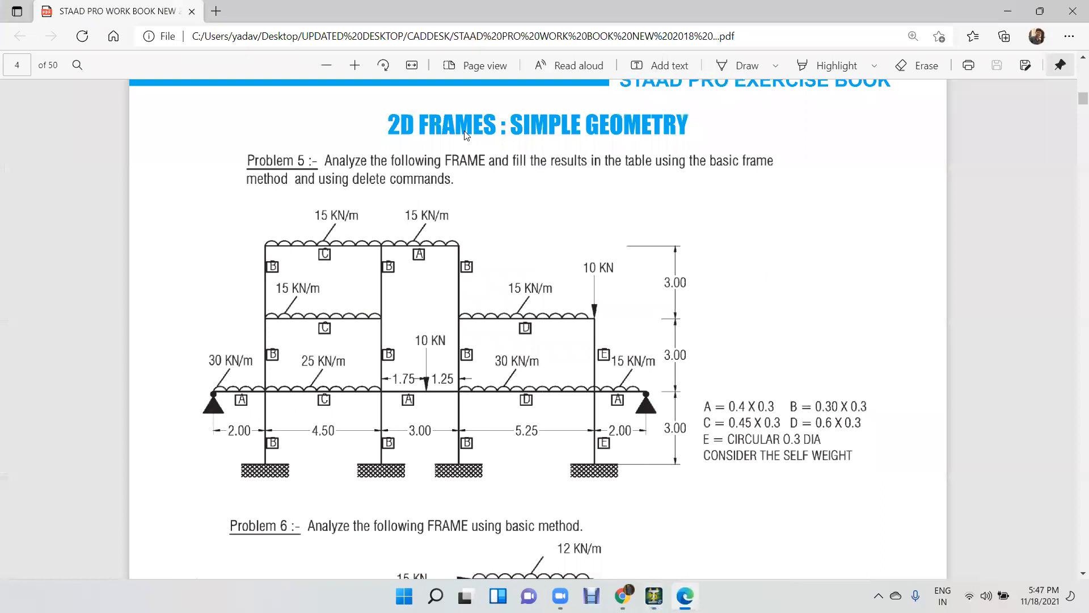
mouse_move(270, 381)
mouse_down()
mouse_move(252, 396)
mouse_move(270, 270)
mouse_up()
mouse_move(394, 382)
mouse_down()
mouse_move(379, 391)
mouse_move(378, 300)
mouse_move(388, 291)
mouse_move(391, 299)
mouse_up()
mouse_move(454, 384)
mouse_down()
mouse_move(454, 272)
mouse_move(462, 299)
mouse_up()
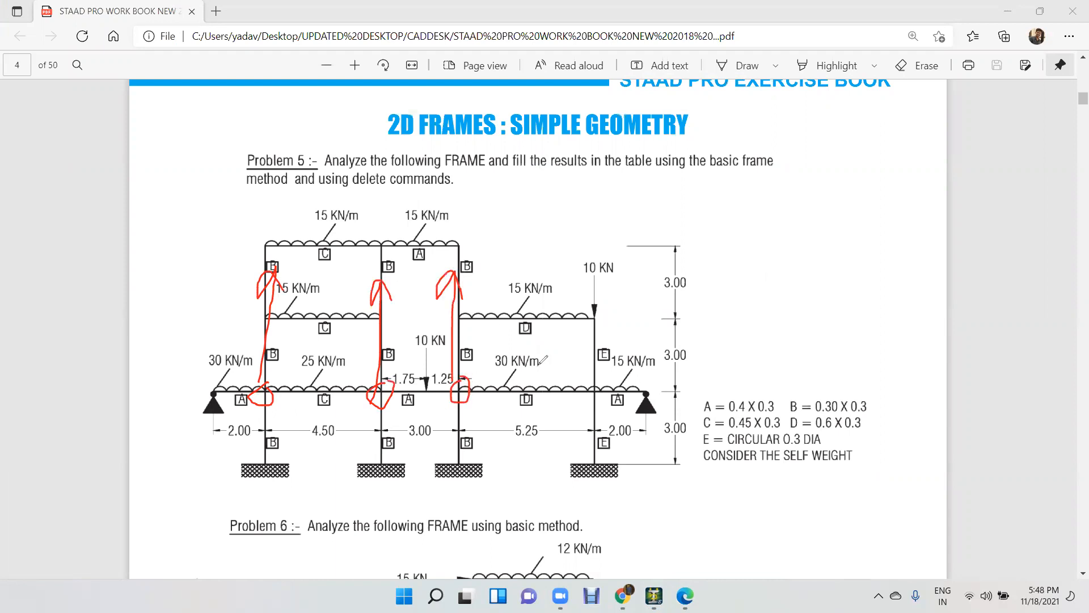
mouse_move(600, 381)
mouse_down()
mouse_move(597, 406)
mouse_move(595, 322)
mouse_move(609, 344)
mouse_up()
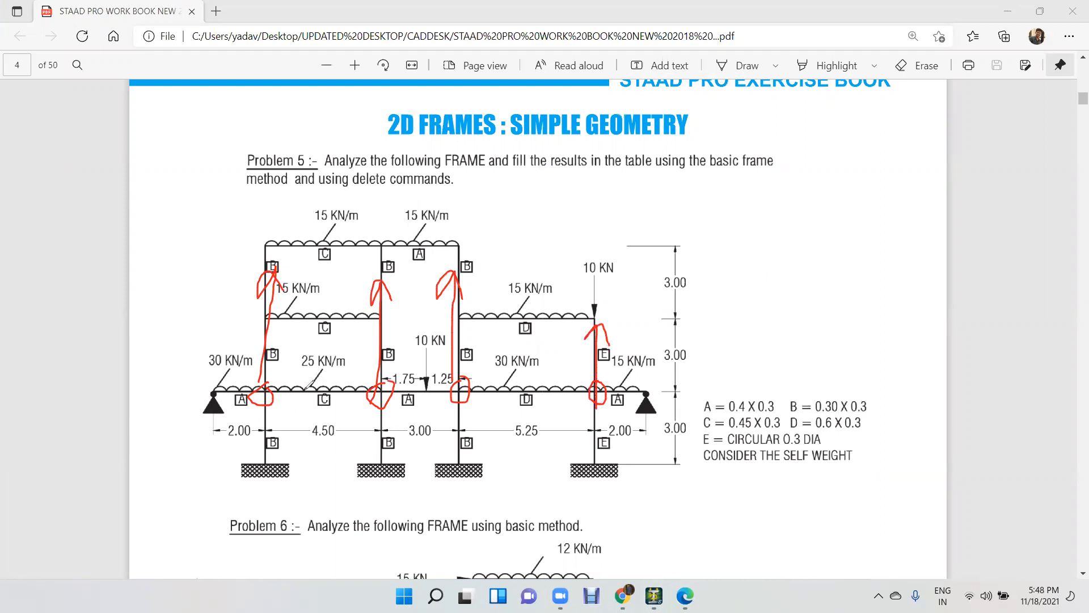
drag(240, 342, 266, 350)
drag(345, 341, 372, 349)
drag(438, 338, 468, 352)
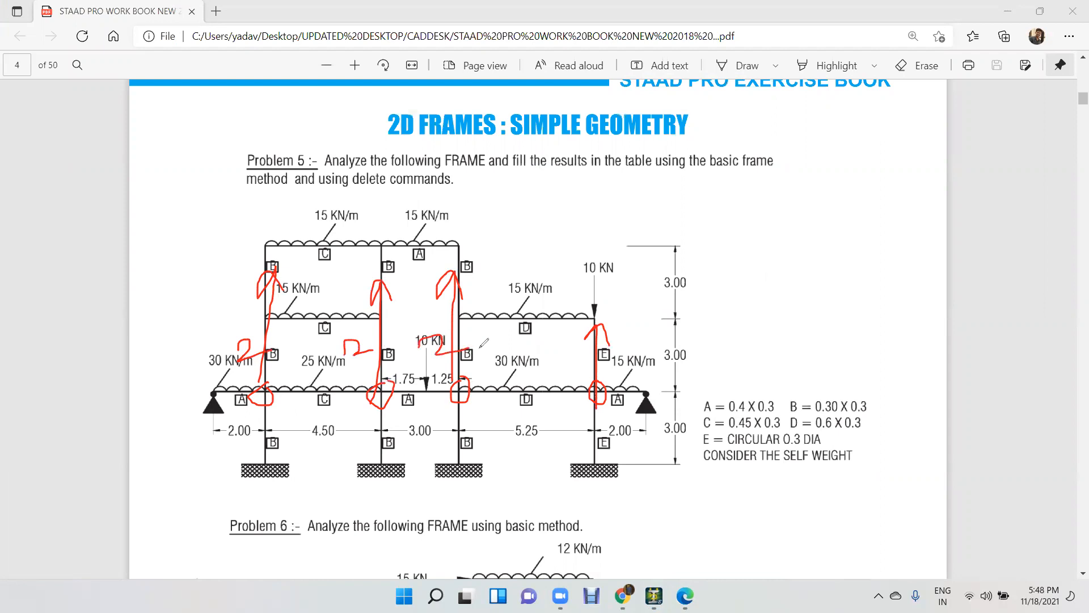
drag(569, 351, 587, 350)
click(378, 58)
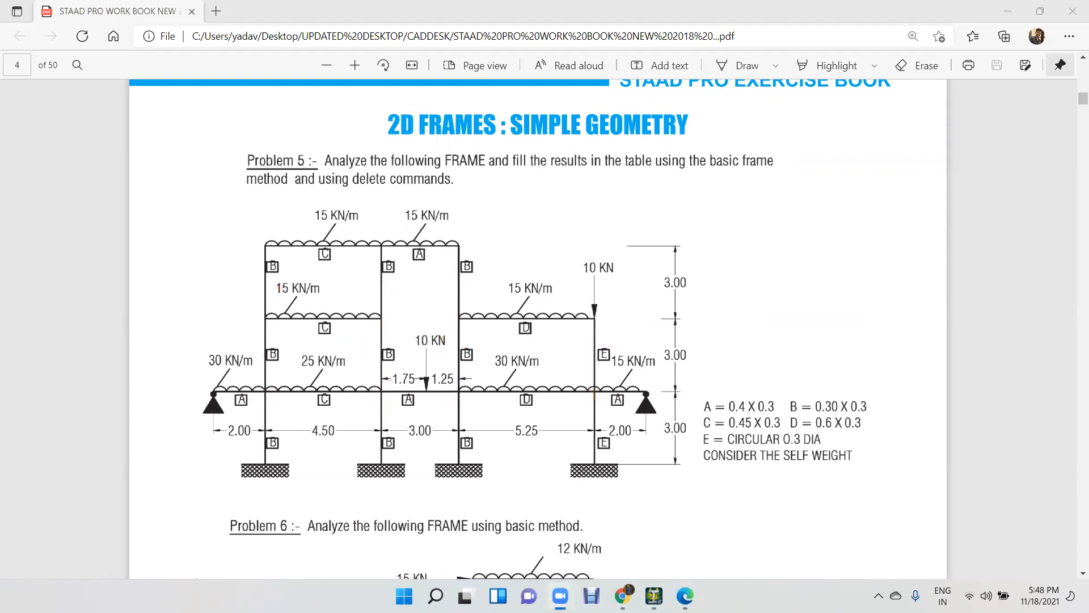
- Switch back to STAAD.Pro, select the four interior beam-line nodes, and set a Translational Repeat along global Y with 2 steps
click(684, 595)
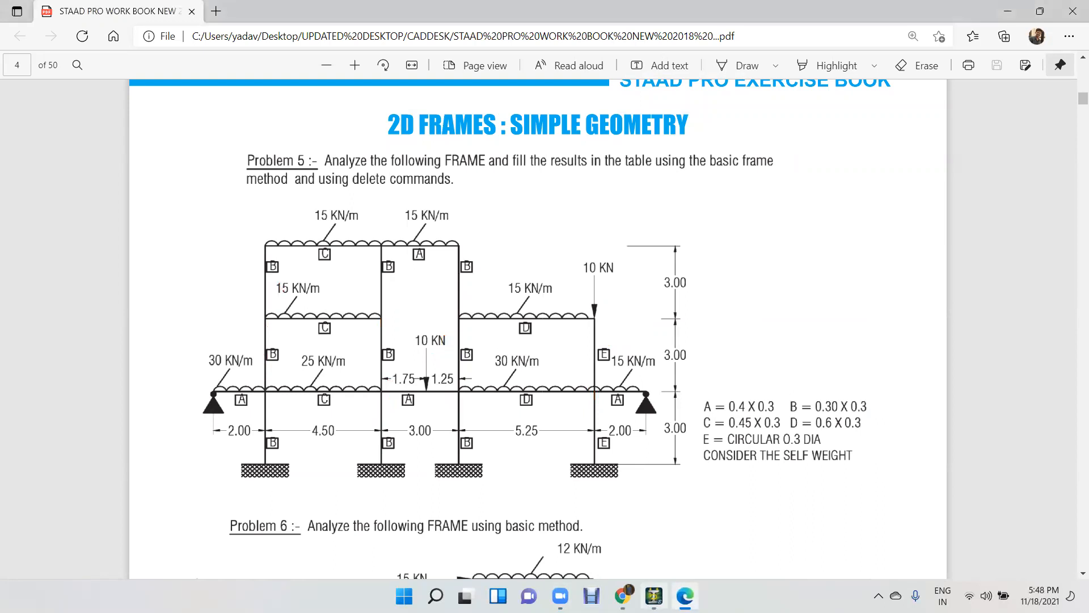
click(654, 595)
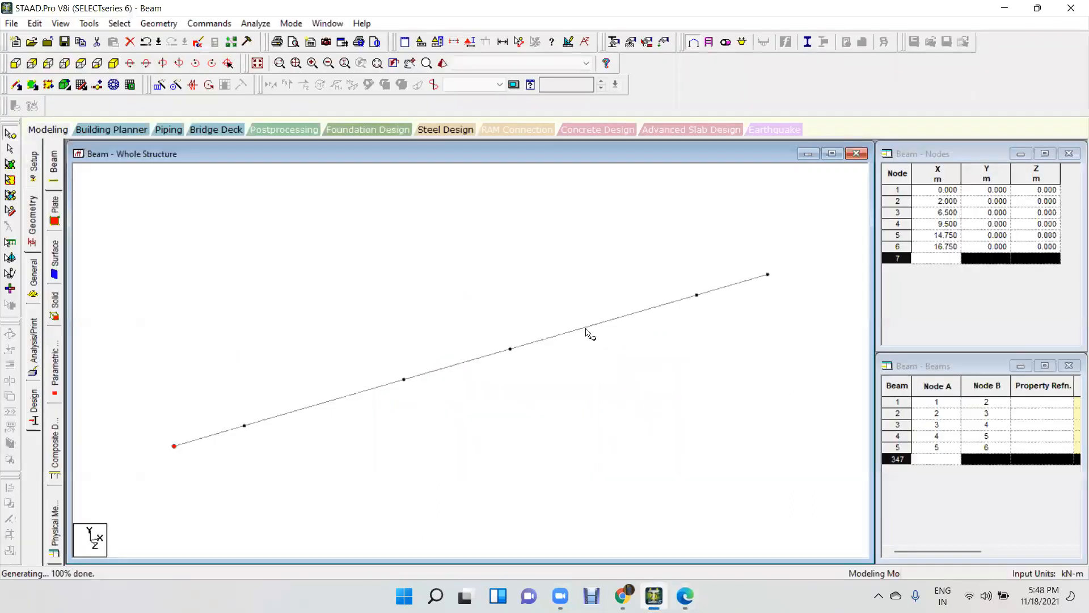
drag(236, 455, 236, 455)
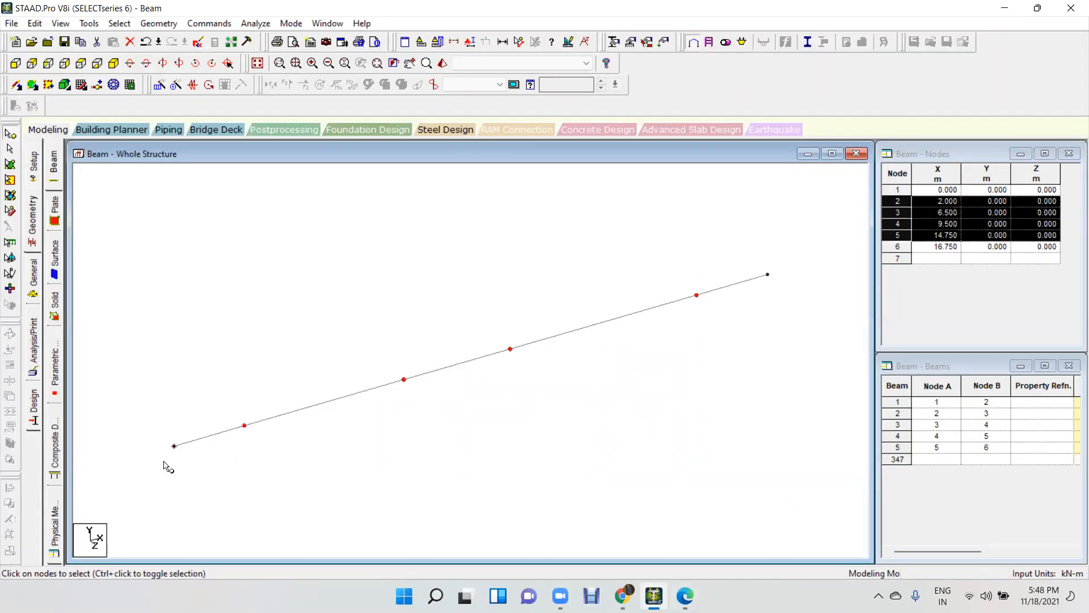
click(159, 85)
click(403, 362)
click(581, 347)
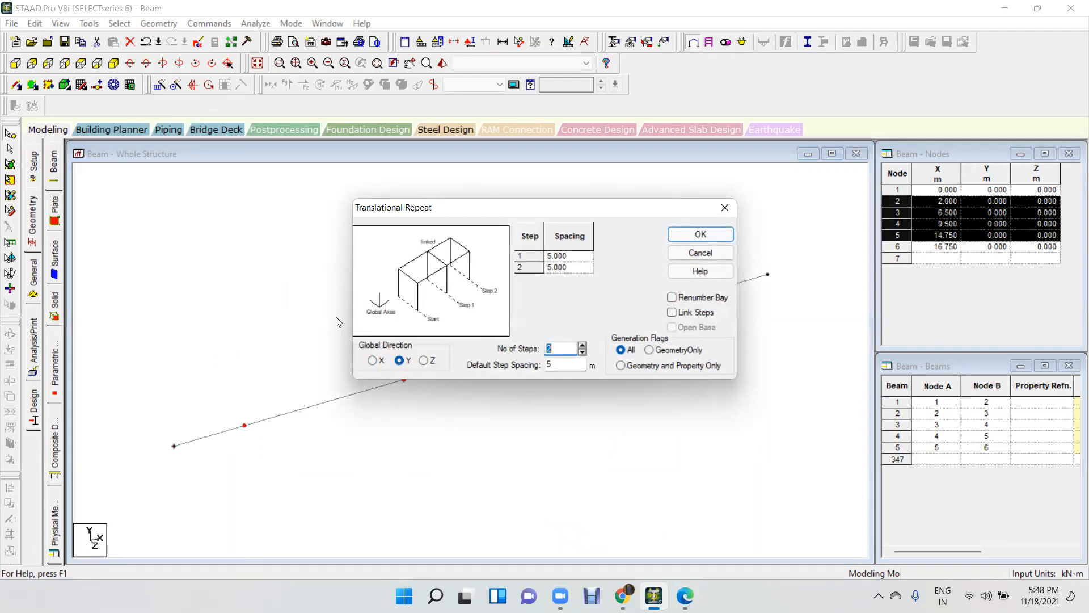
- Check the storey height in the workbook, set the default step spacing to 3 m, and generate the columns with Link Steps enabled
key(alt+Tab)
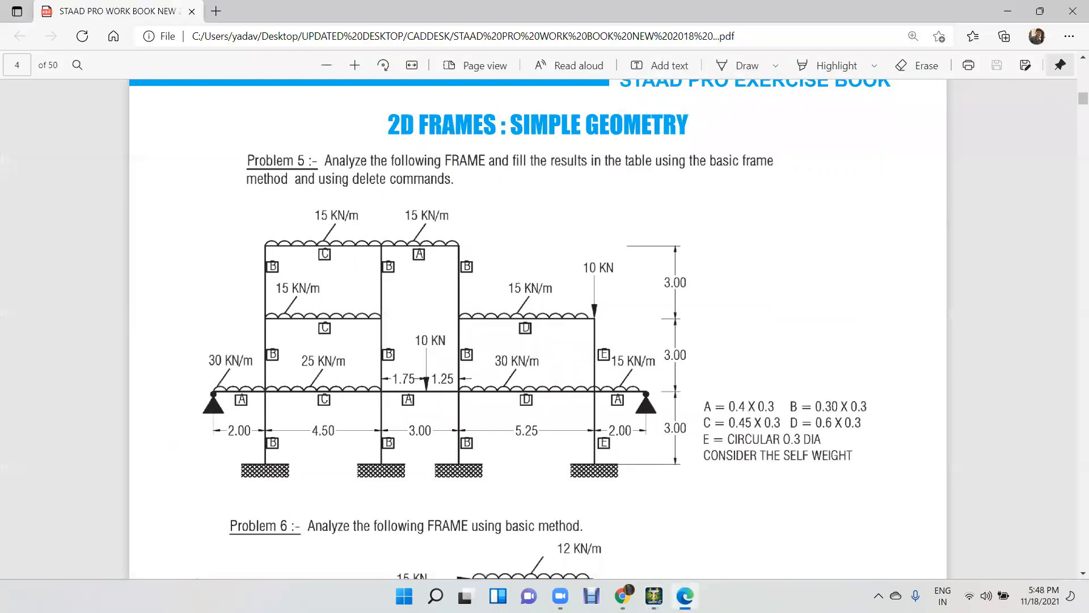
key(alt+Tab)
key(Tab)
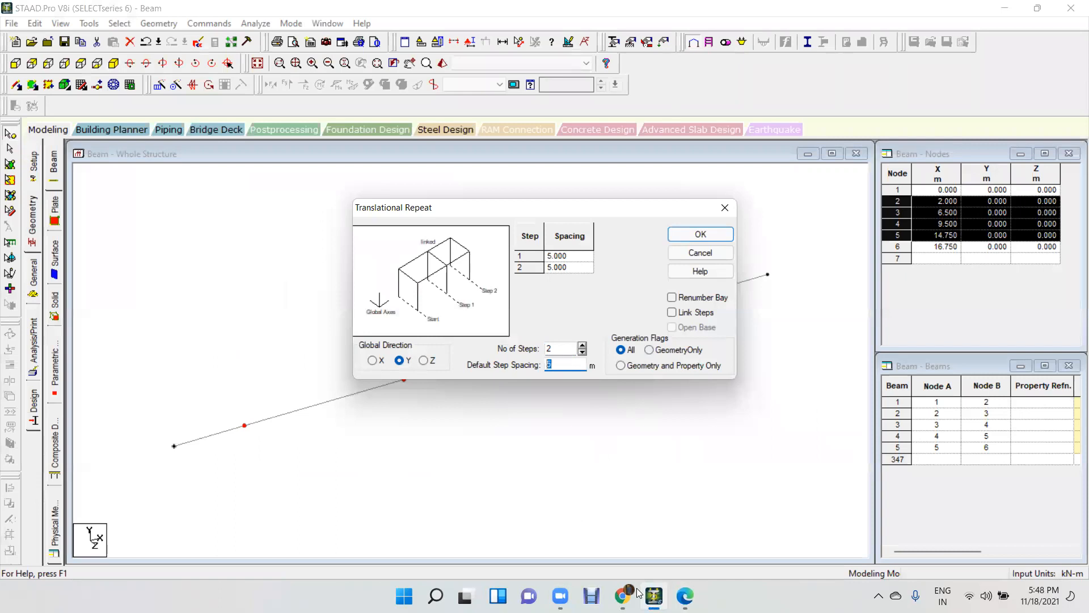
key(alt+Tab)
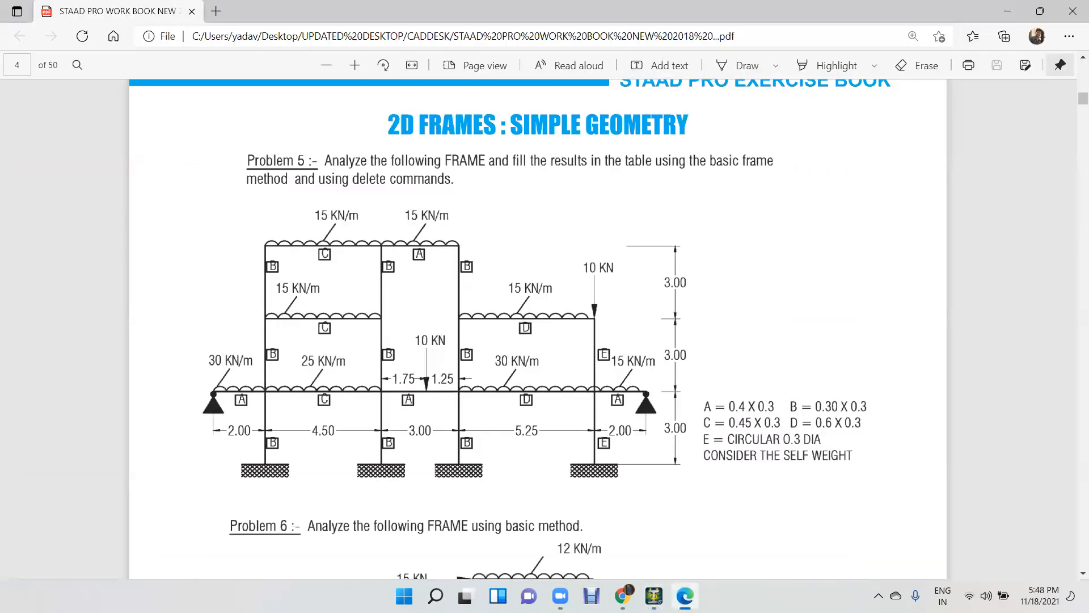
click(654, 596)
text(3)
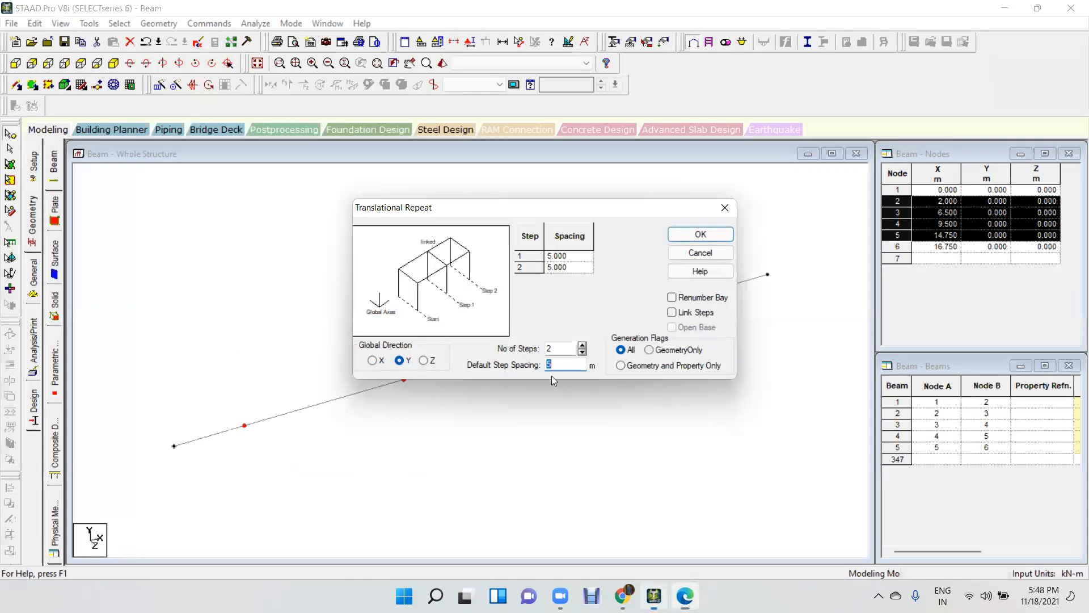
click(566, 352)
click(680, 313)
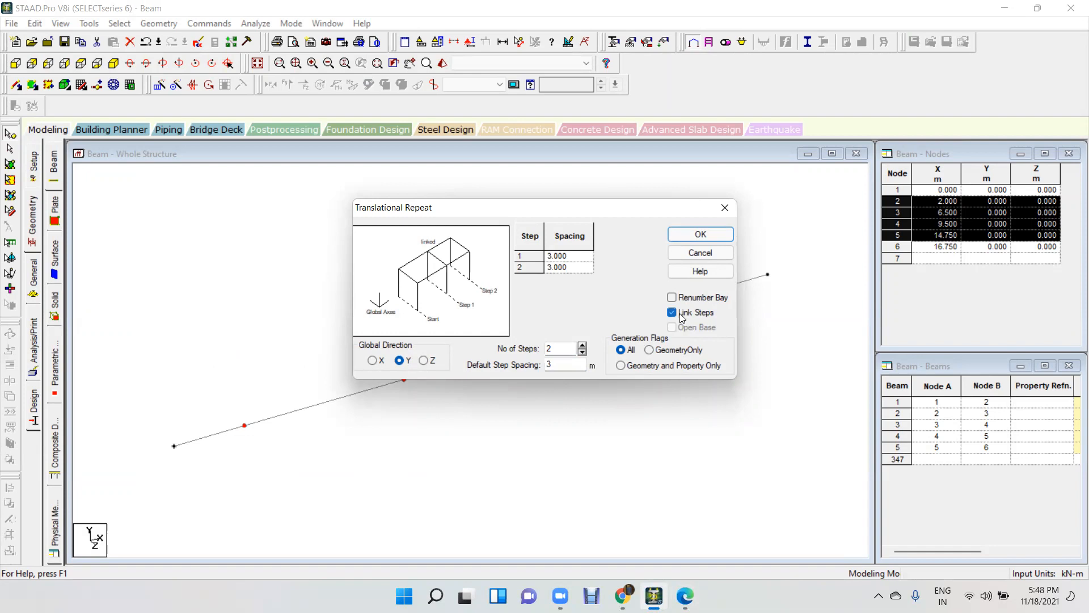
click(703, 233)
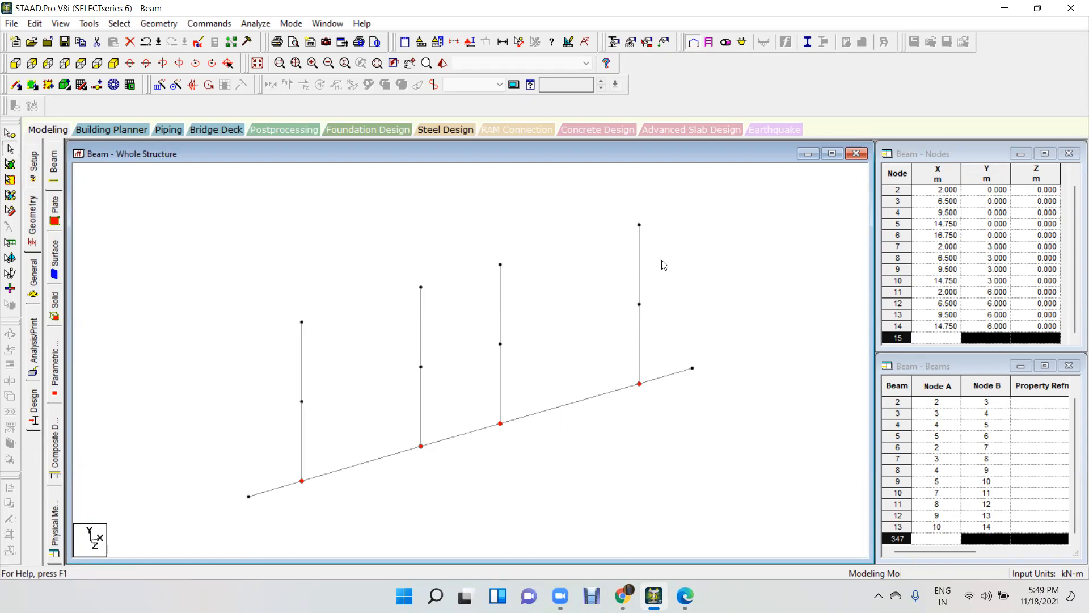
- Delete the upper member of the column at X = 14.75 m together with its orphaned top node
click(638, 265)
key(Delete)
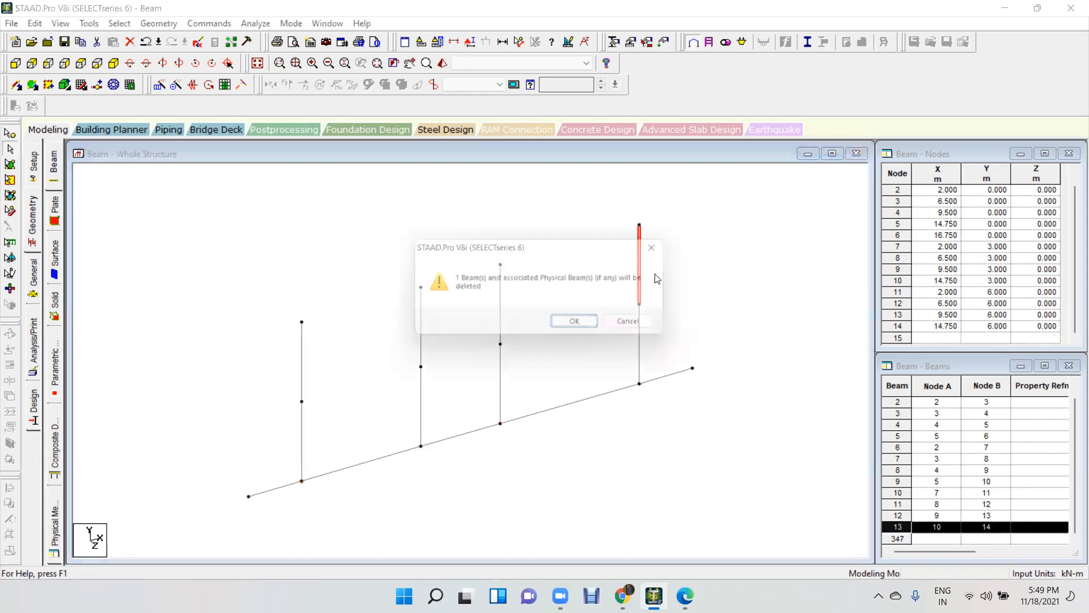
key(Return)
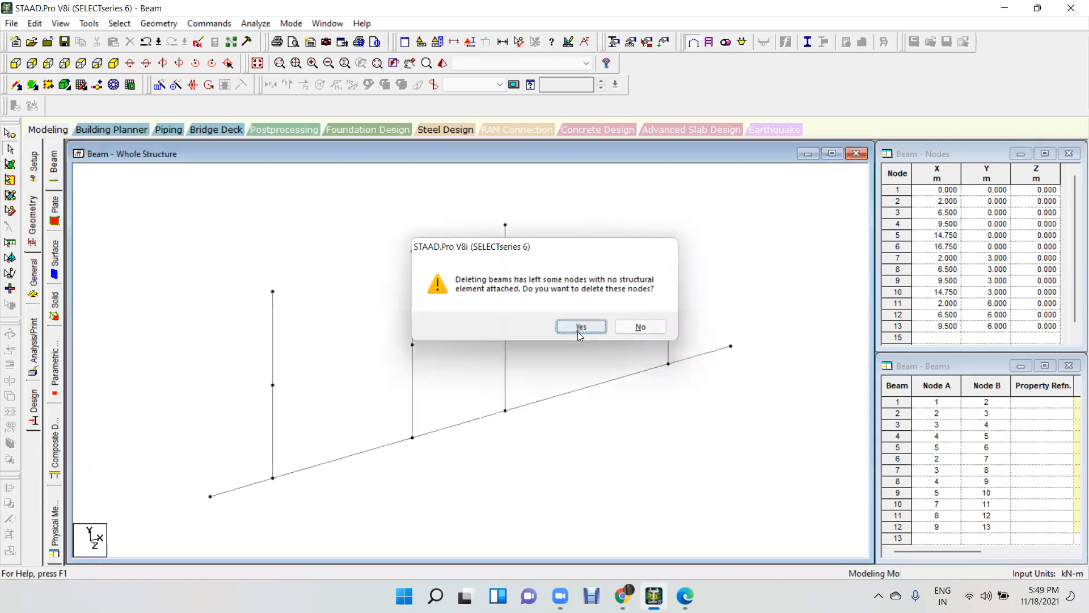
click(581, 327)
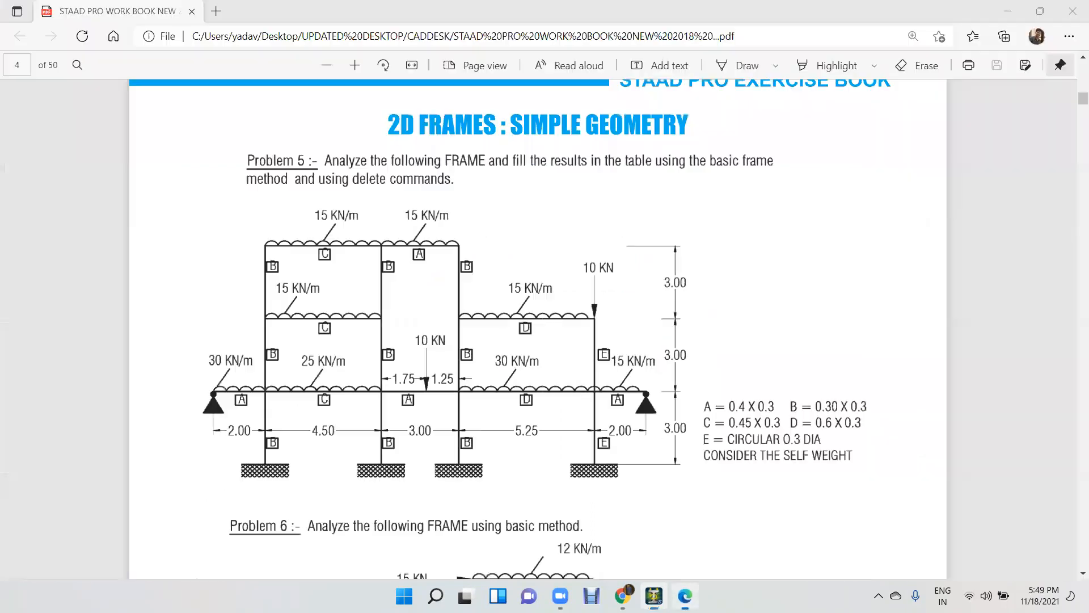
- Check the workbook, select the four column-base nodes on the beam line, and repeat them -3 m along global Y with Link Steps
click(685, 595)
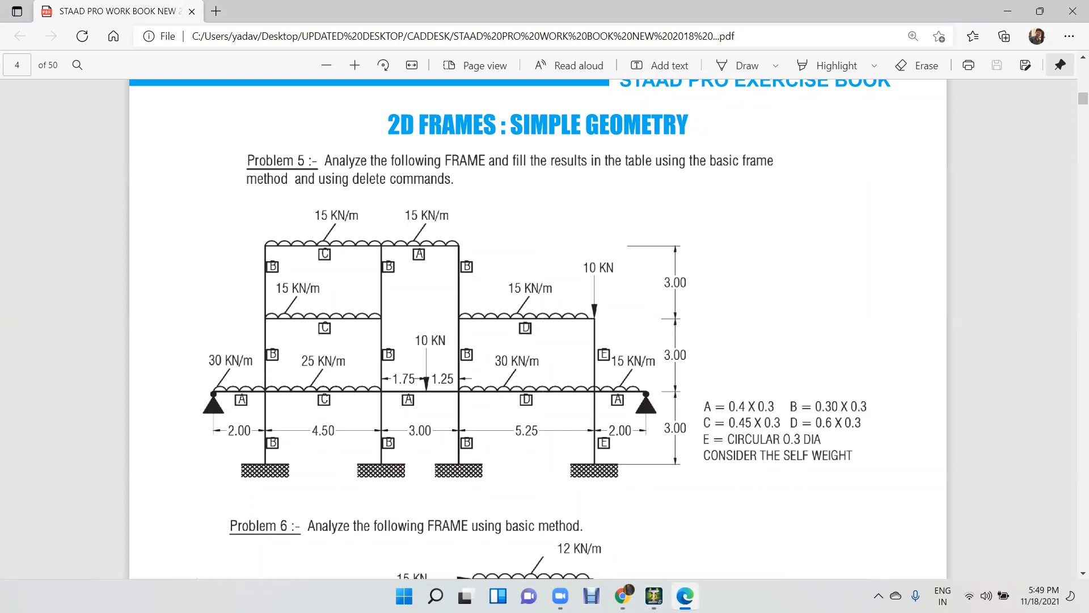
click(653, 596)
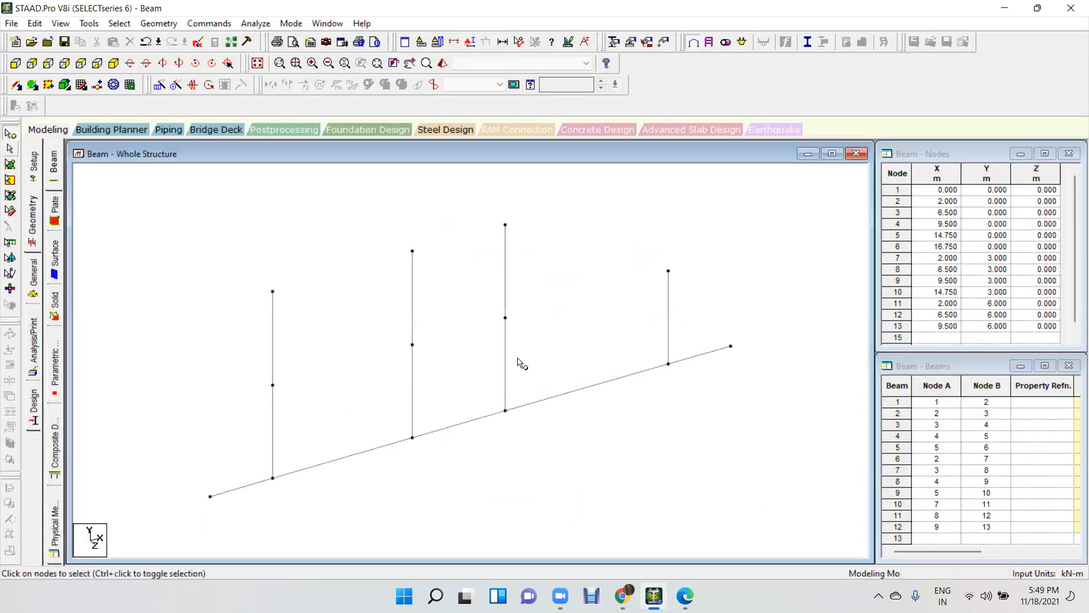
drag(400, 475, 467, 470)
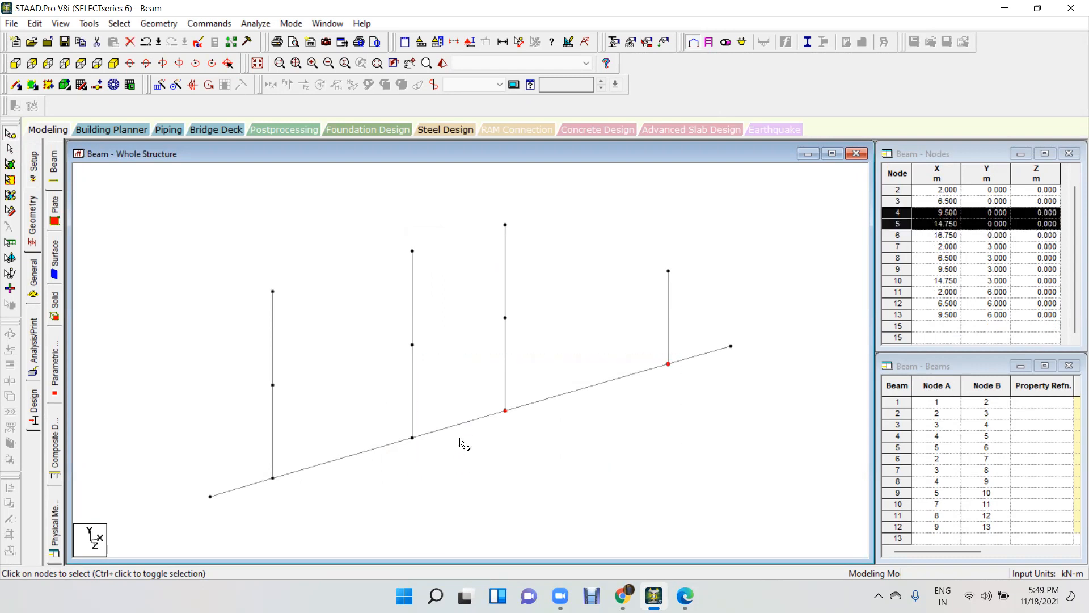
ctrl+drag(449, 429, 271, 510)
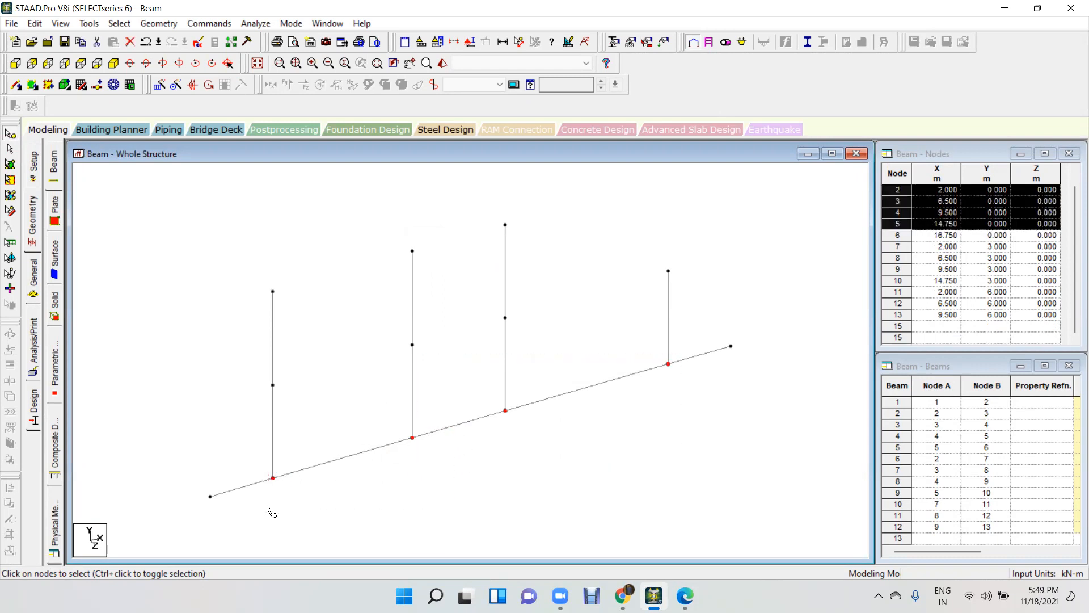
click(160, 84)
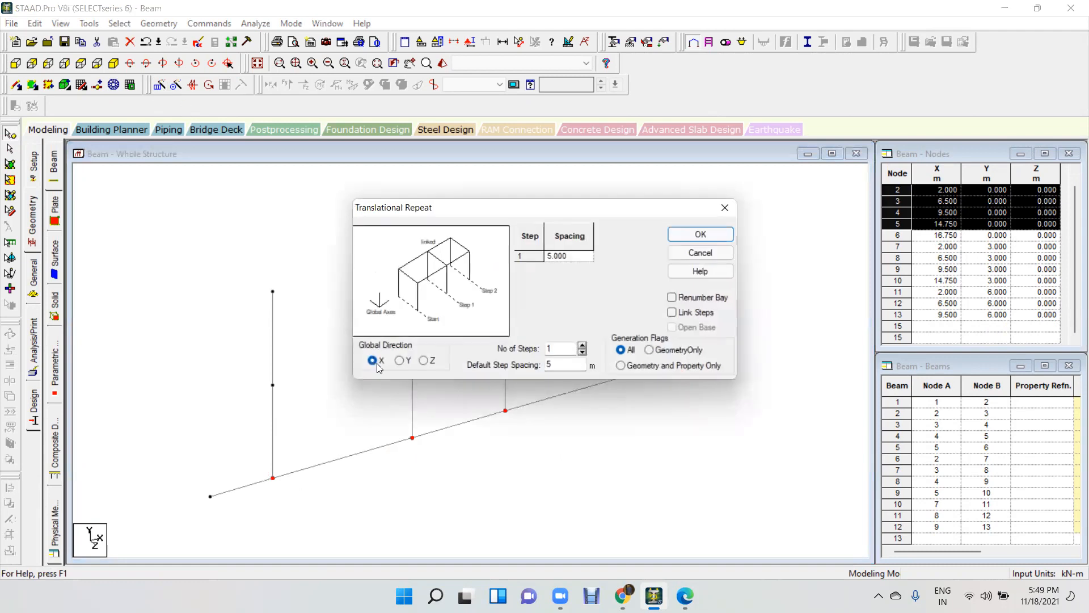
click(400, 361)
double_click(549, 365)
text(-3)
click(711, 311)
click(697, 237)
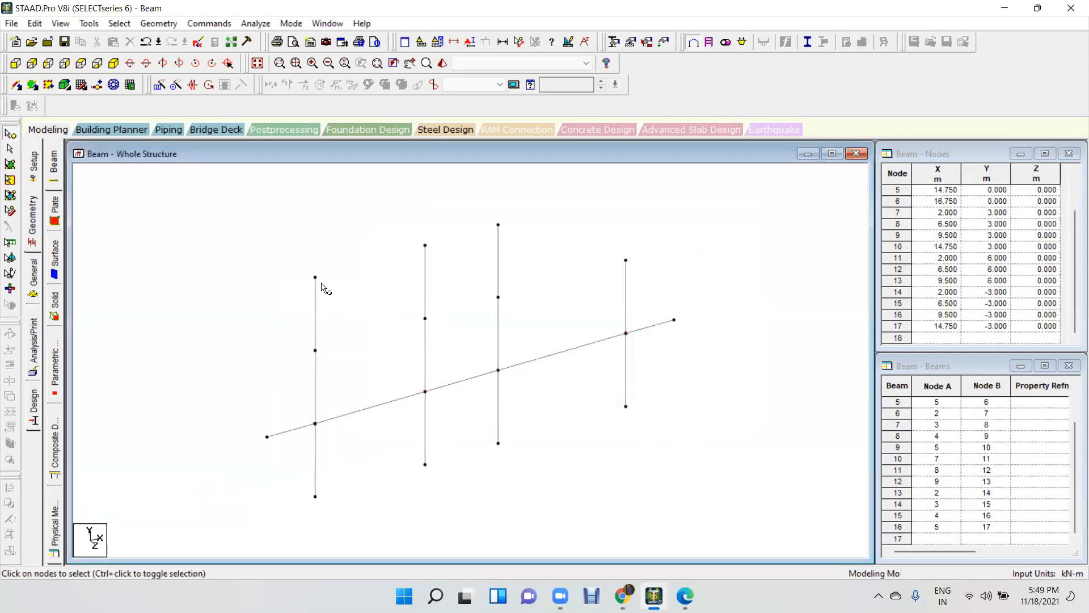
- Examine the Add Beam and Connect Beams Along commands for joining the column nodes
drag(281, 241, 447, 289)
click(397, 233)
click(155, 24)
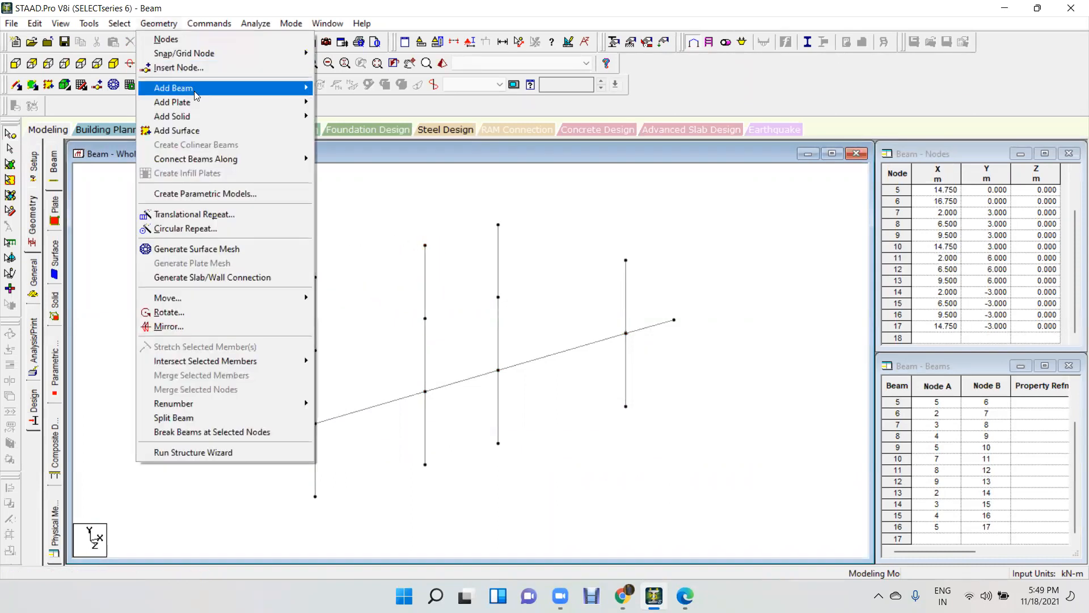
mouse_move(295, 87)
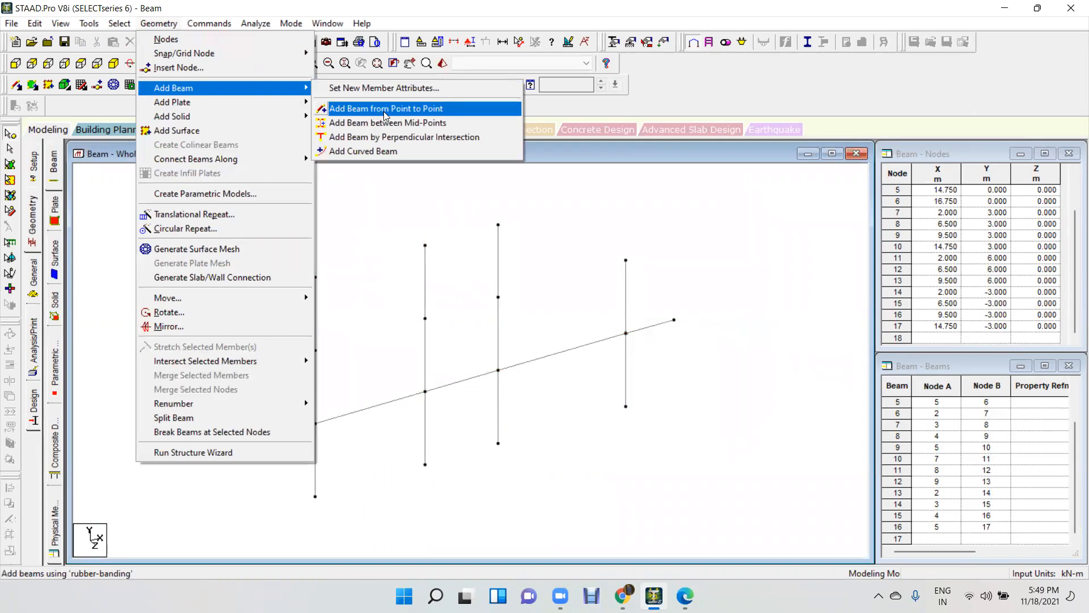
click(580, 301)
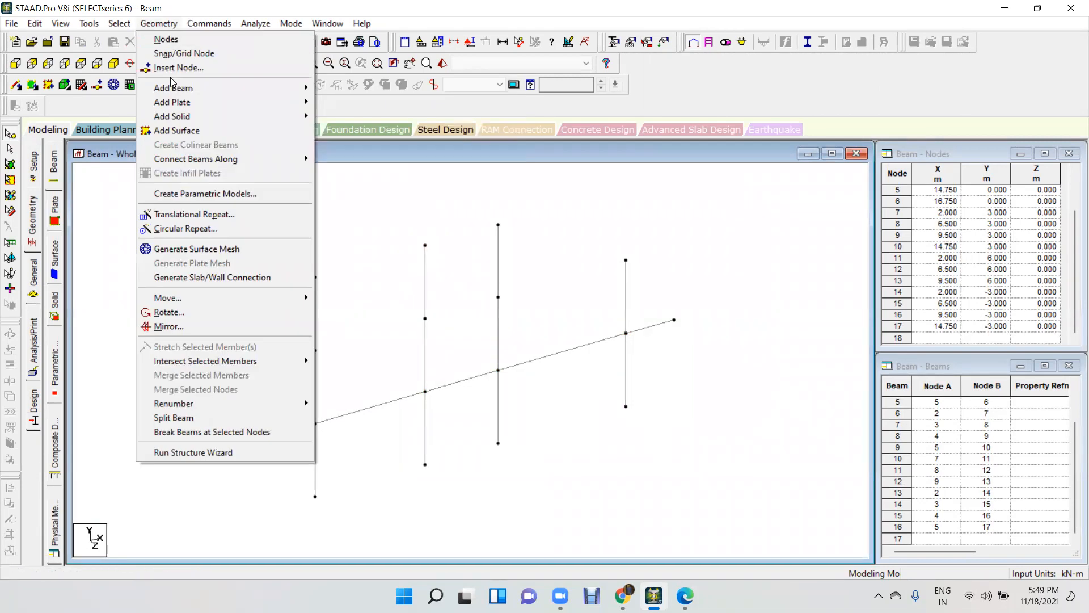
mouse_move(203, 161)
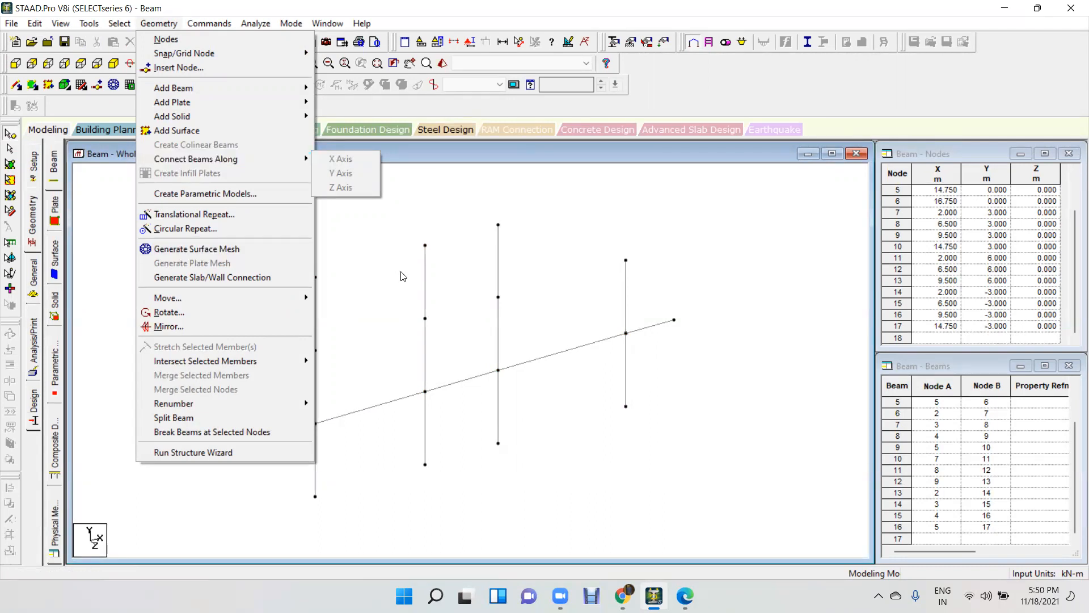
click(462, 257)
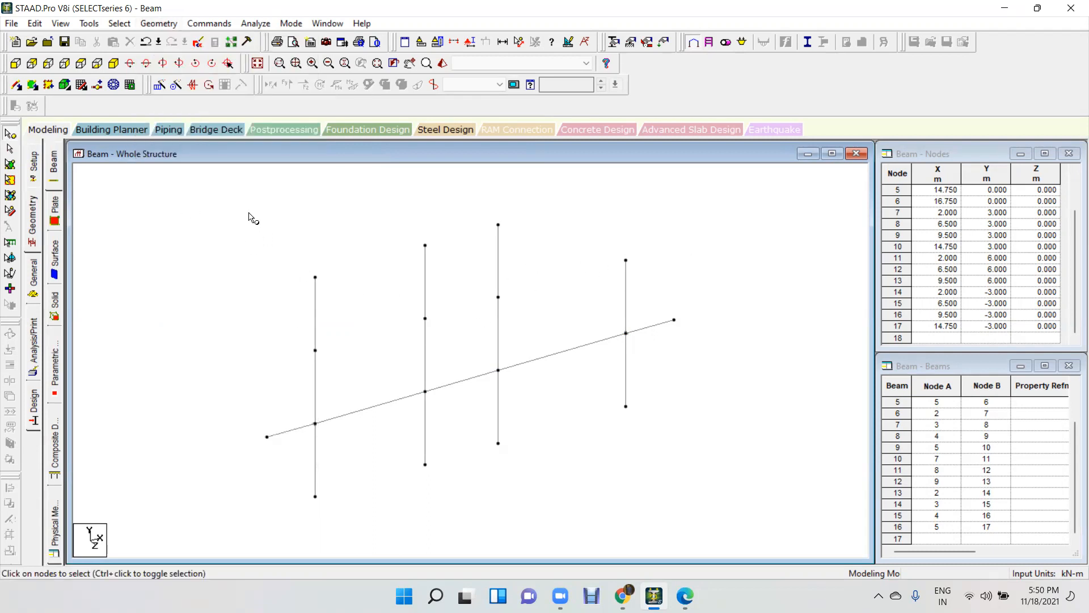
- Select the seven column nodes at the 3 m and 6 m levels and connect them with beams along the X axis
drag(634, 313, 632, 321)
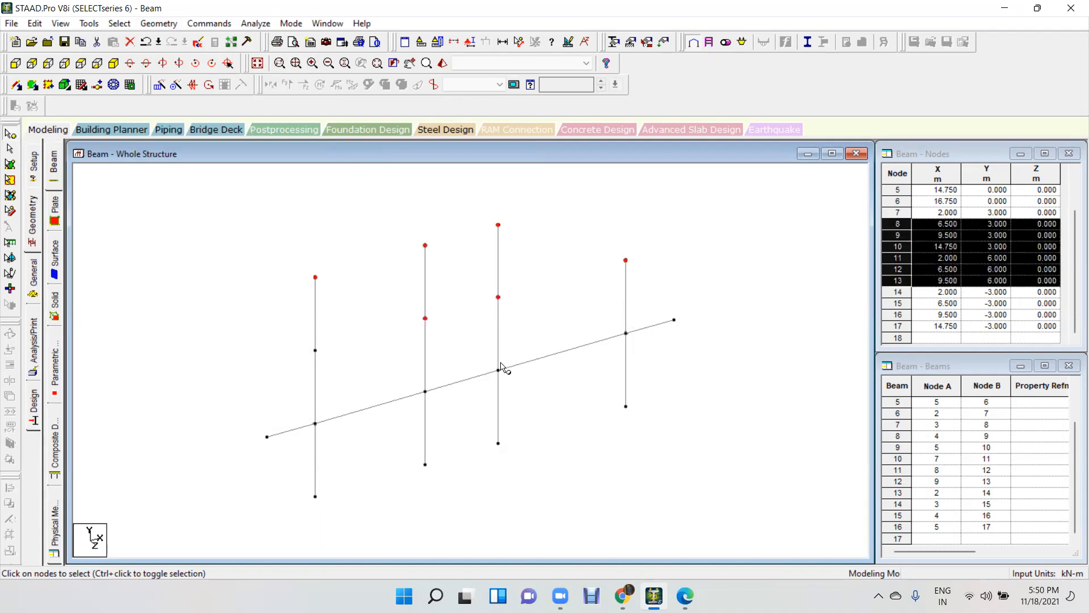
drag(288, 335, 359, 365)
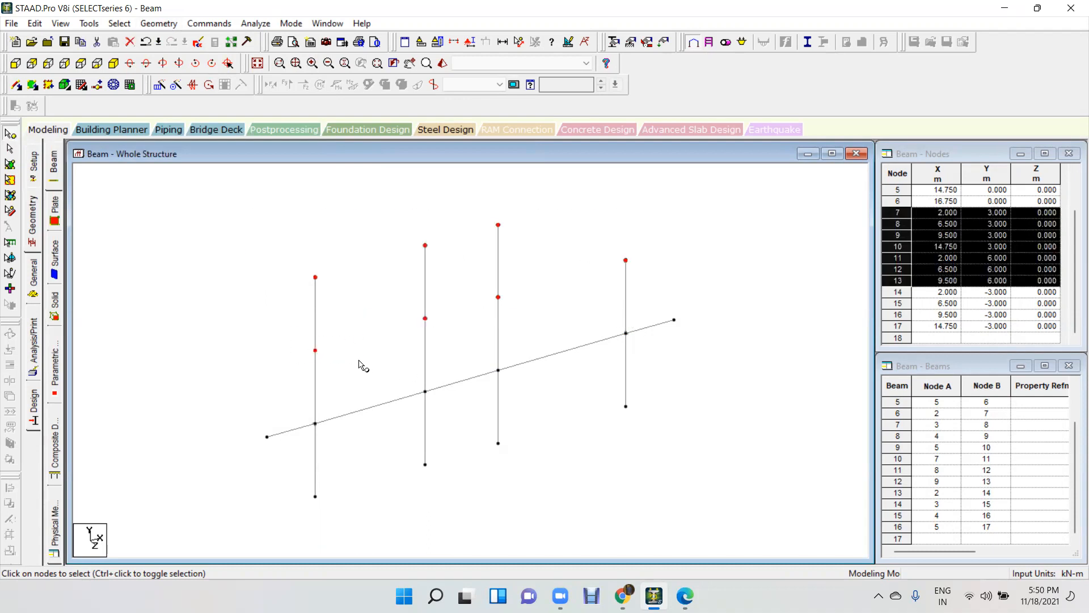
click(156, 24)
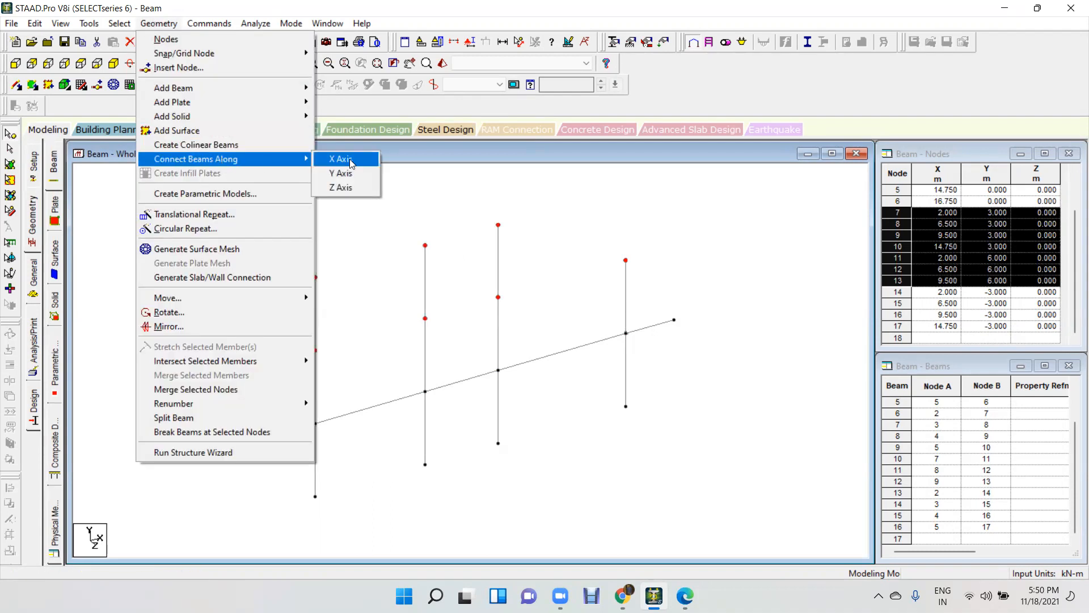
click(350, 161)
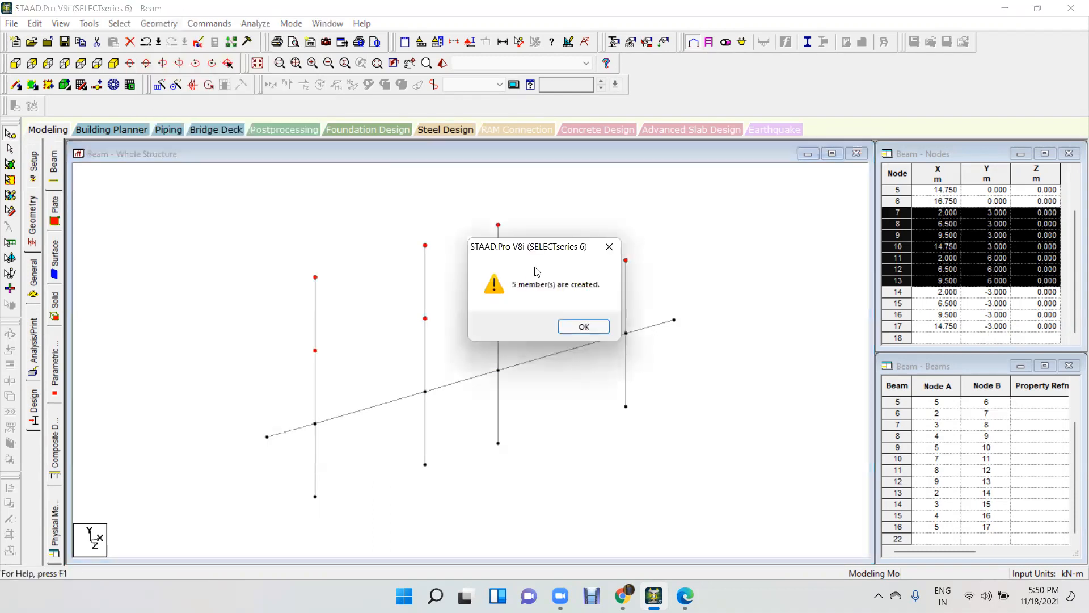
click(581, 322)
- Check the workbook's Problem 5 frame and delete the beam at Y = 3 m between the columns at X = 6.5 m and 9.5 m
click(685, 596)
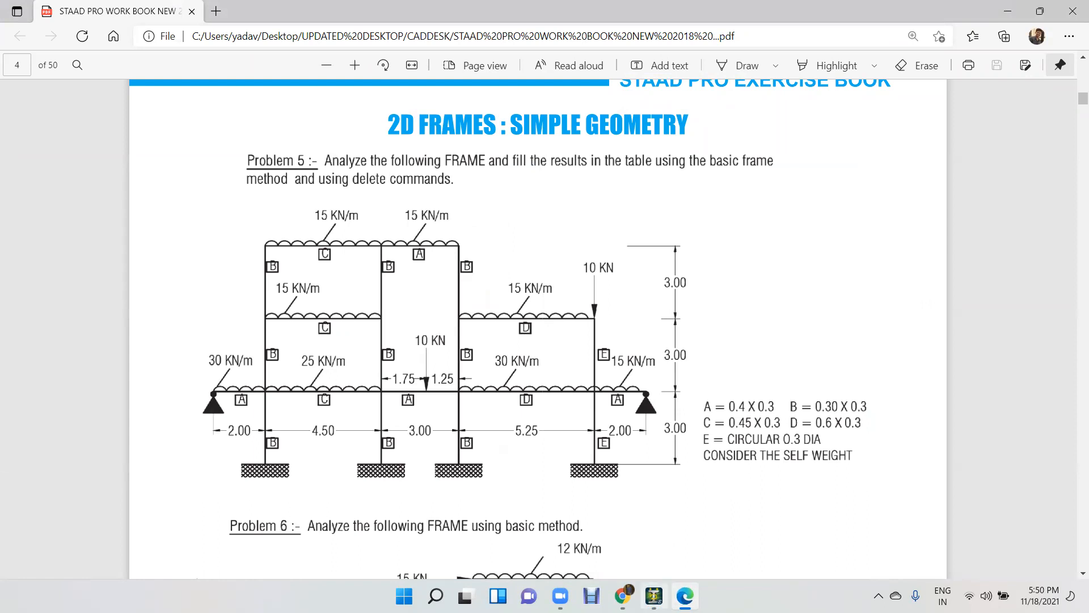
click(653, 594)
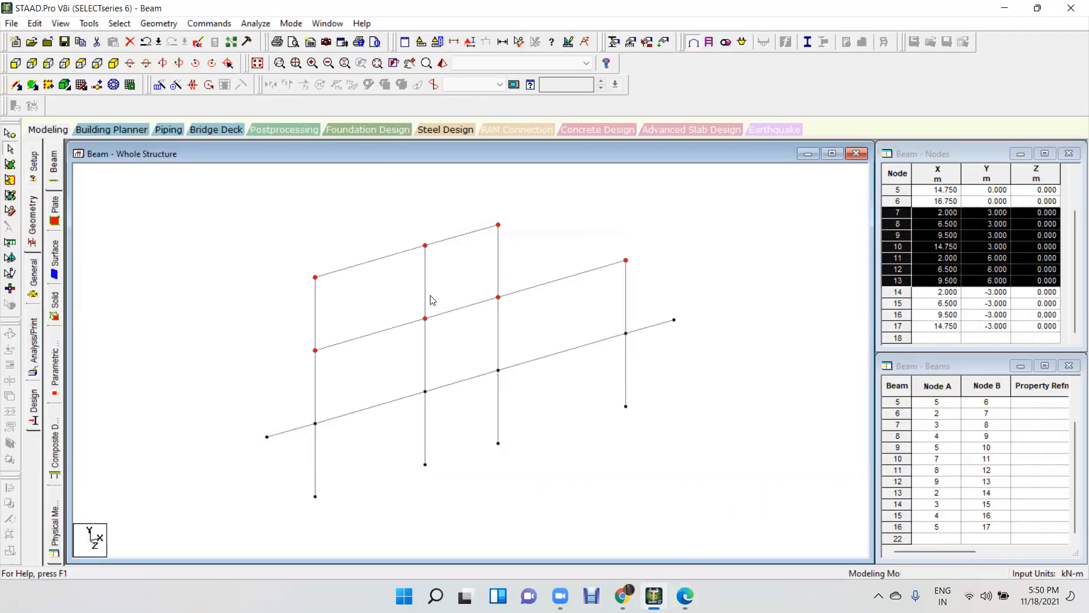
click(454, 313)
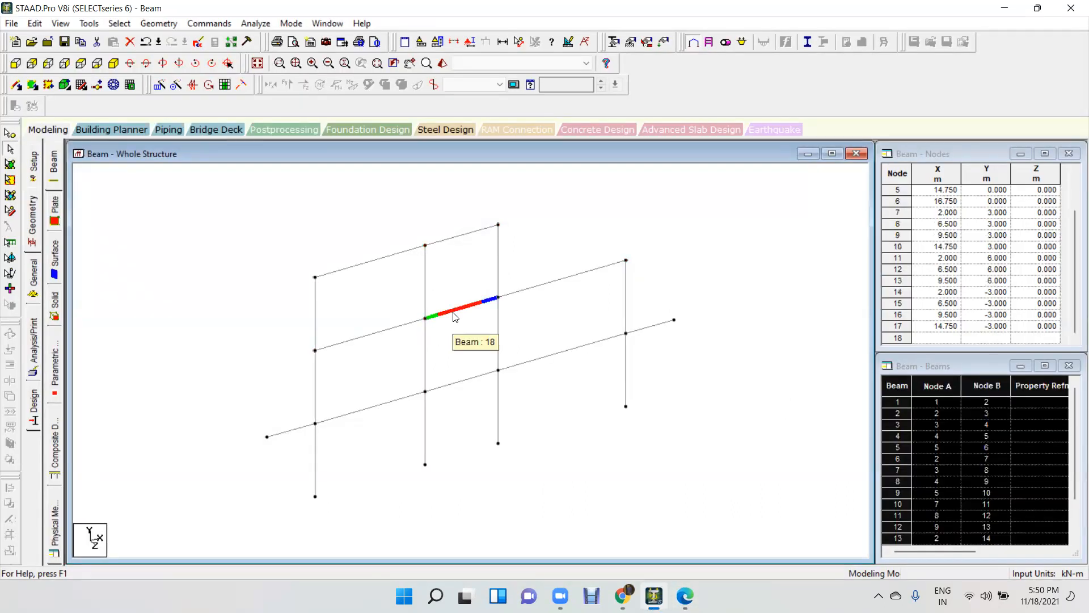
key(Delete)
key(Return)
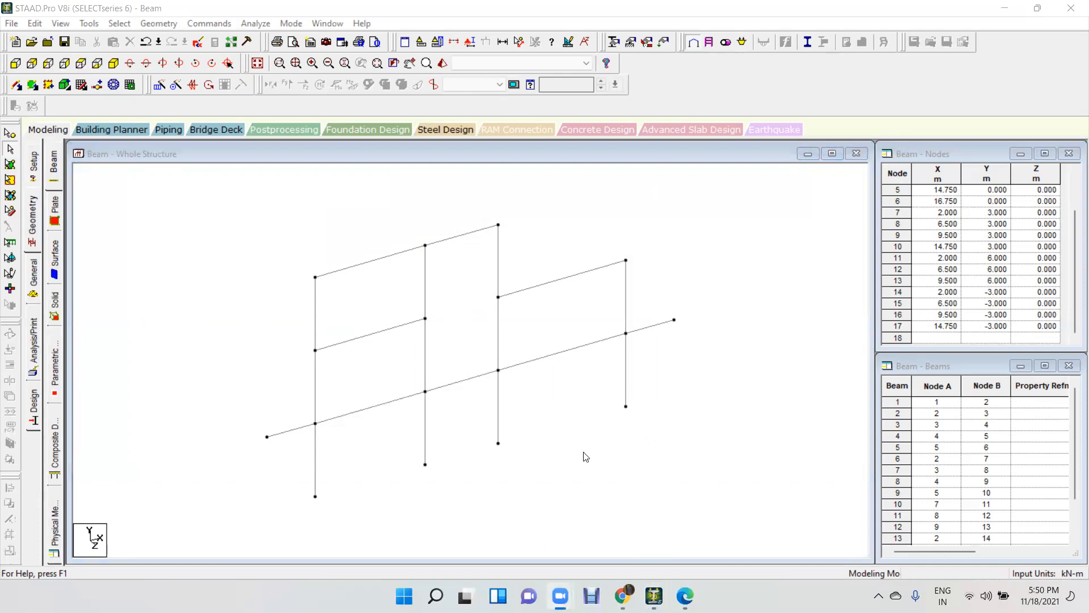
click(159, 23)
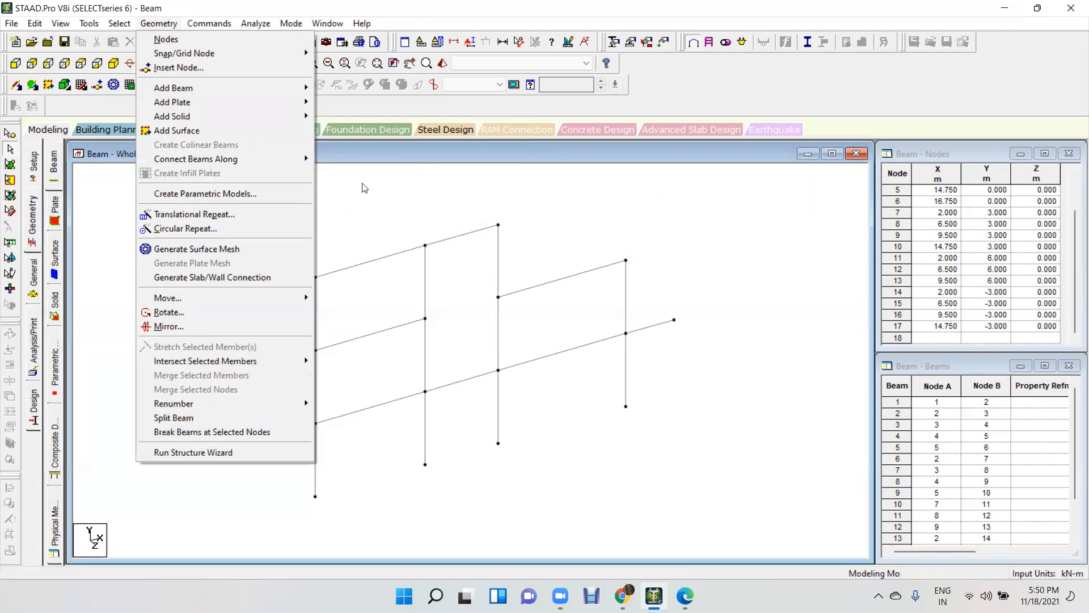
click(381, 222)
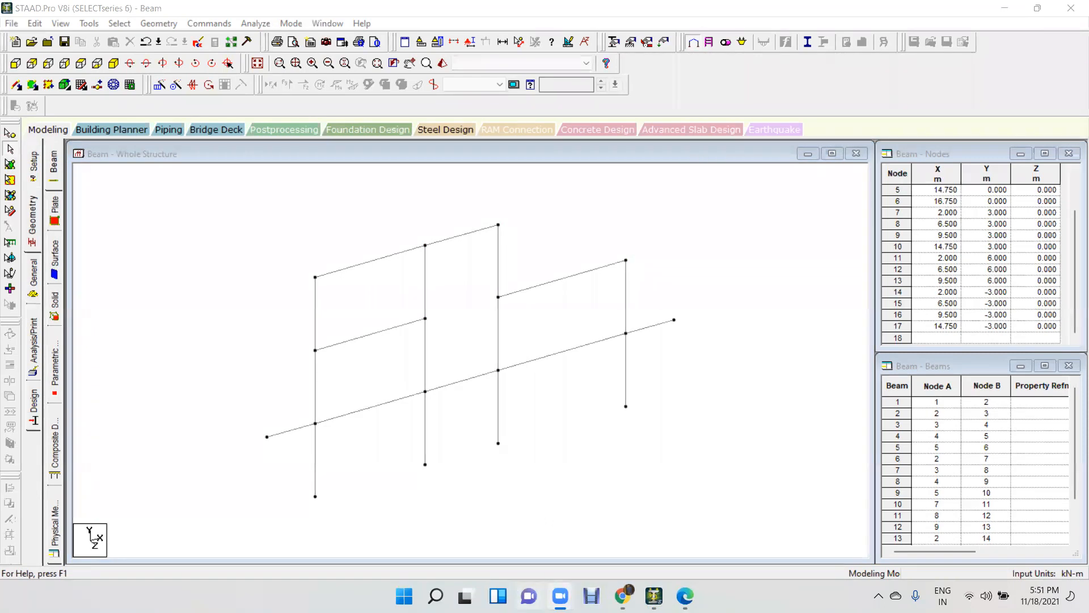
- Switch to the workbook PDF and bring the complete Problem 5 and Problem 6 frame drawings into view
key(alt+Tab)
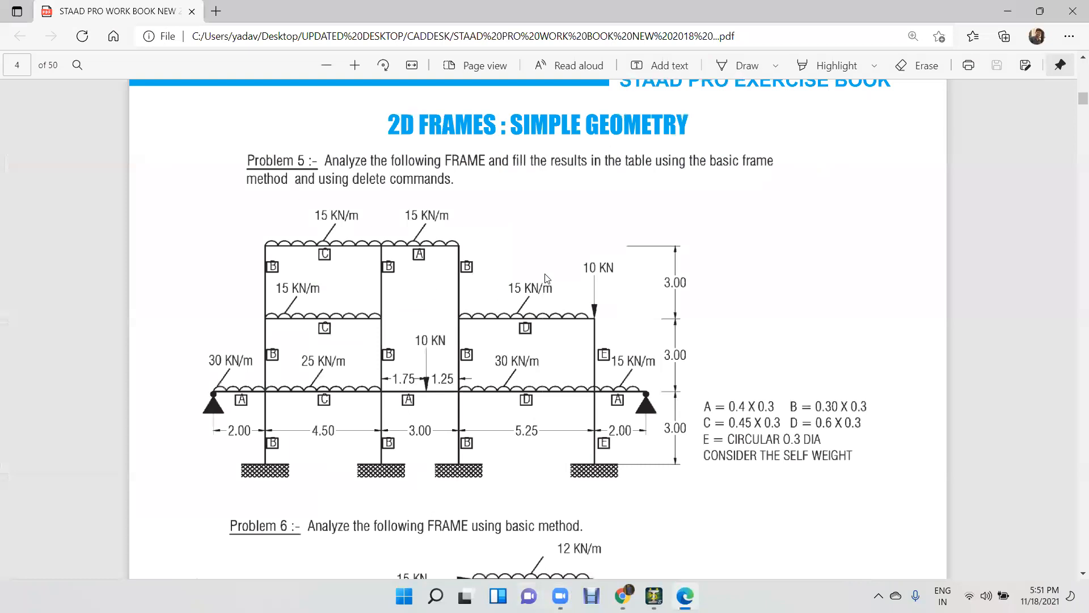
ctrl+scroll(534, 287, down, 3)
scroll(543, 295, down, 2)
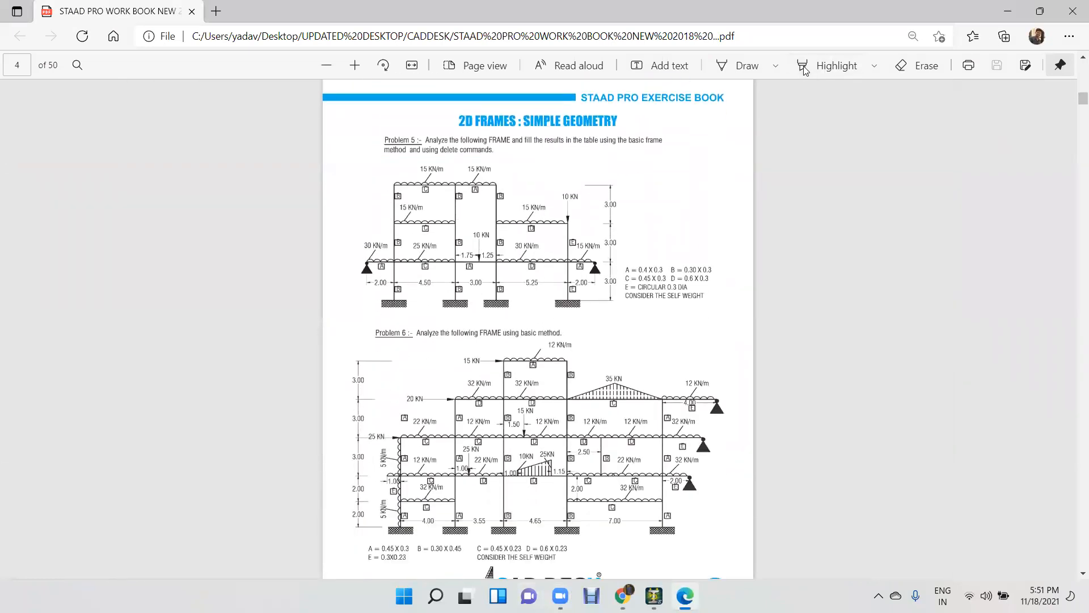